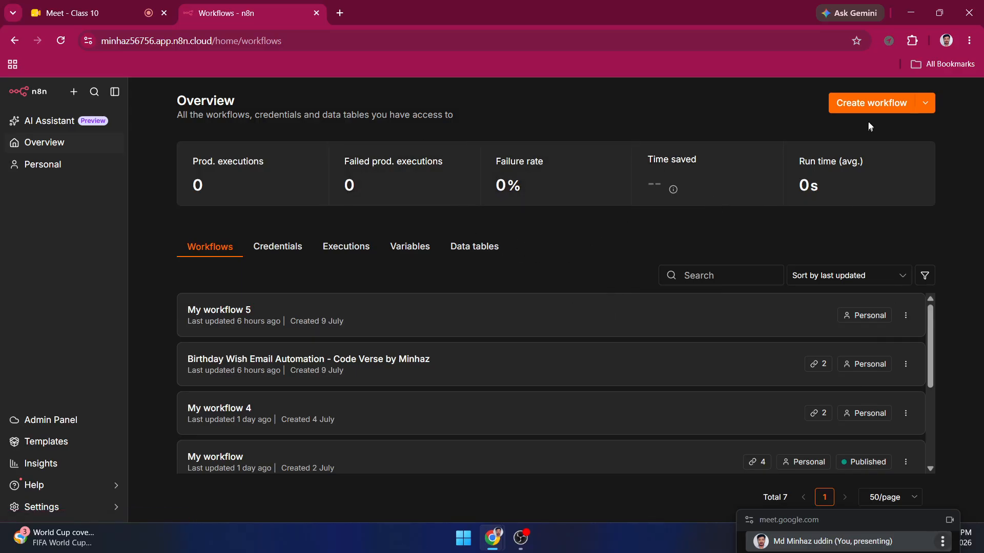
Step: Create a new workflow and add an "On a schedule" trigger as its first step
click(878, 110)
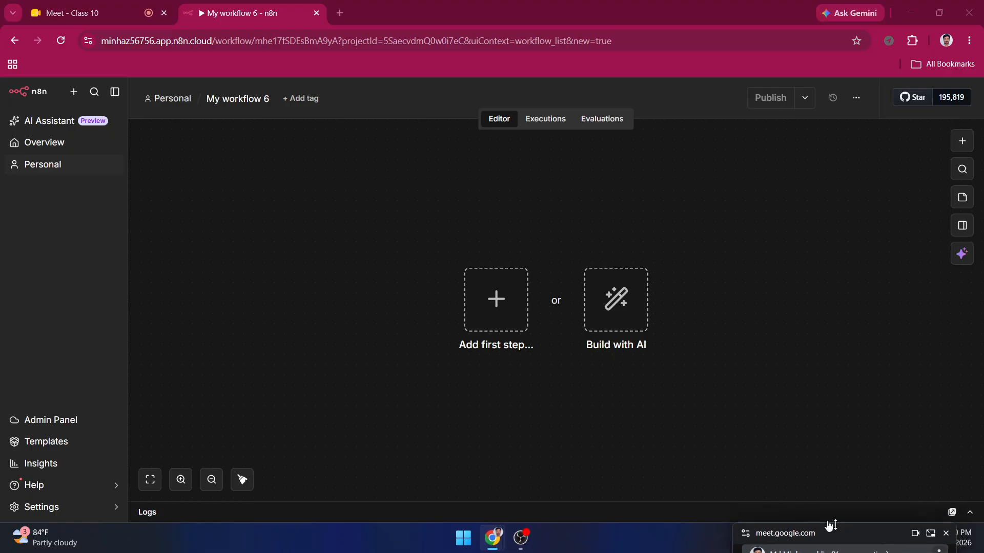
click(501, 321)
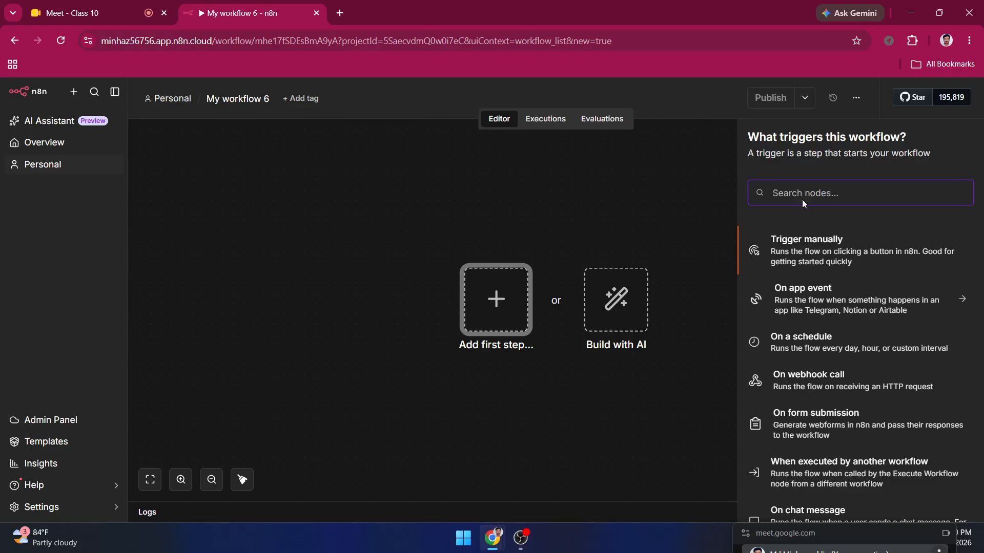
text(f)
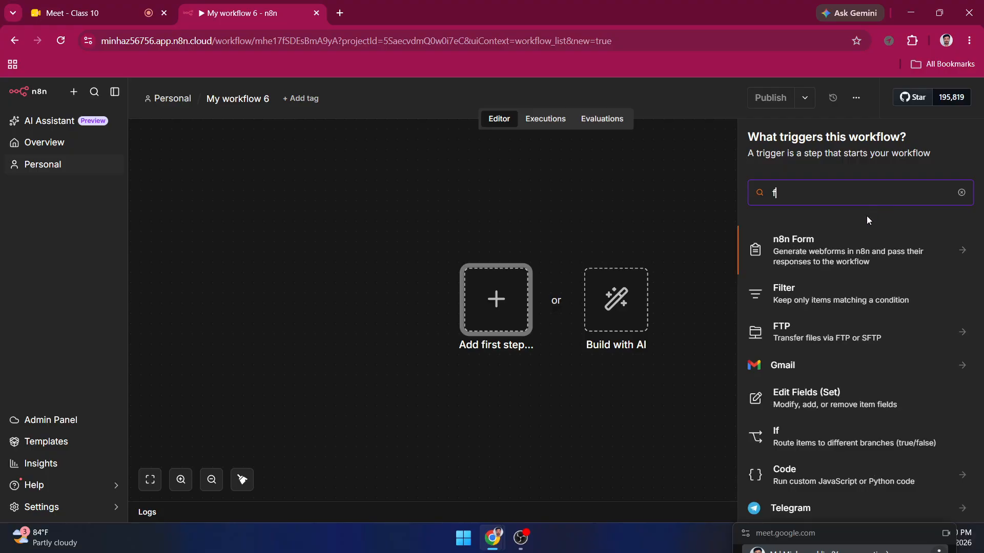
key(BackSpace)
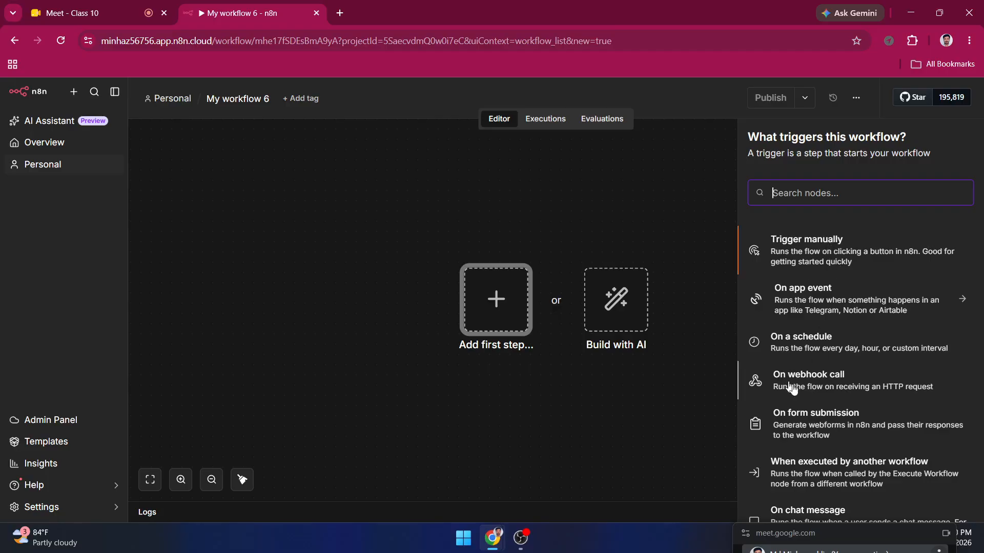
click(818, 345)
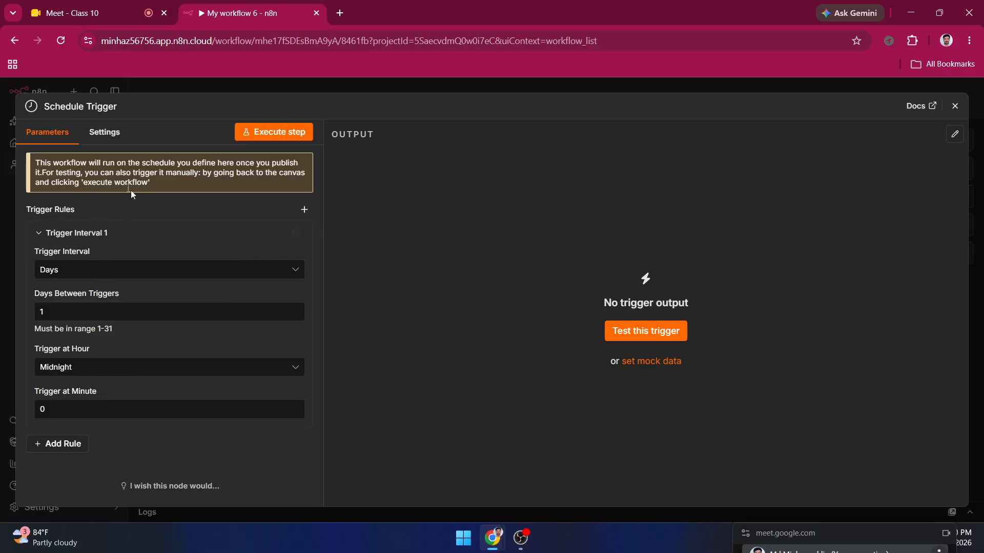
Step: Set the Schedule Trigger's interval to Custom (Cron) and review the format expected for the expression
click(173, 271)
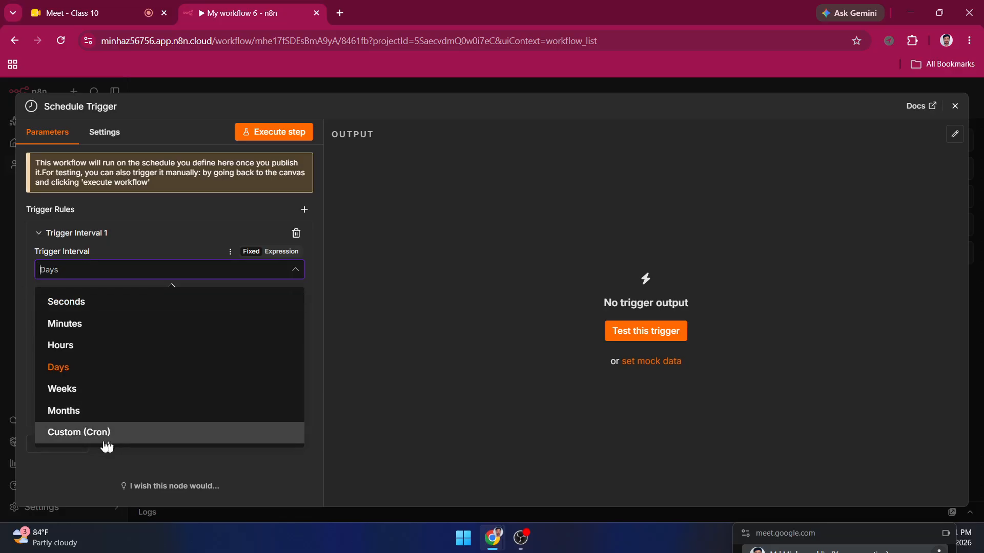
click(145, 433)
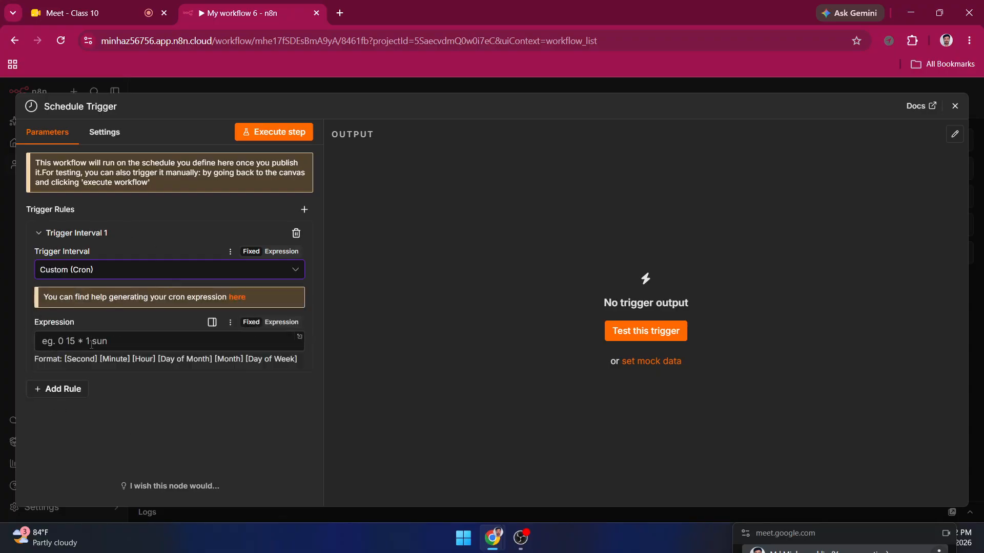
click(60, 339)
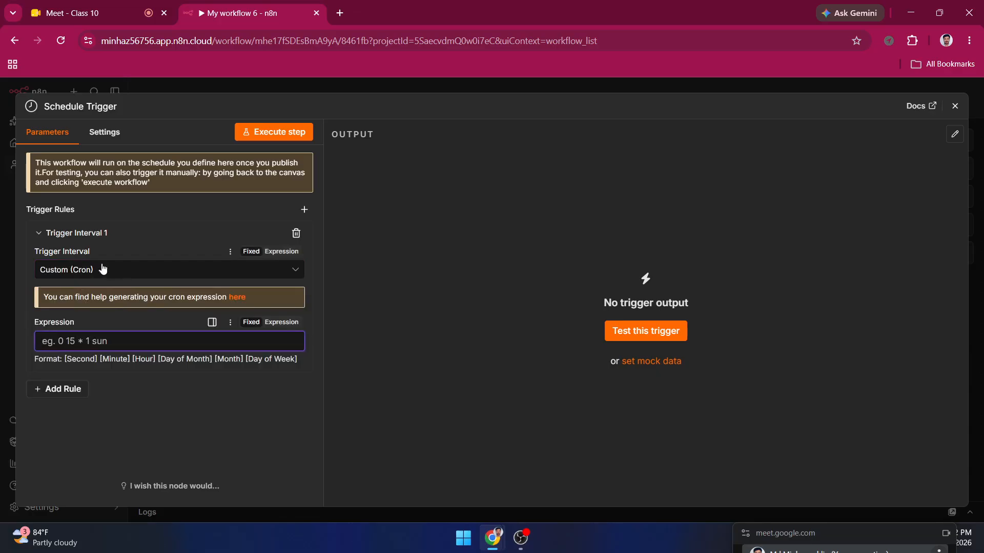
click(35, 359)
drag(35, 359, 303, 367)
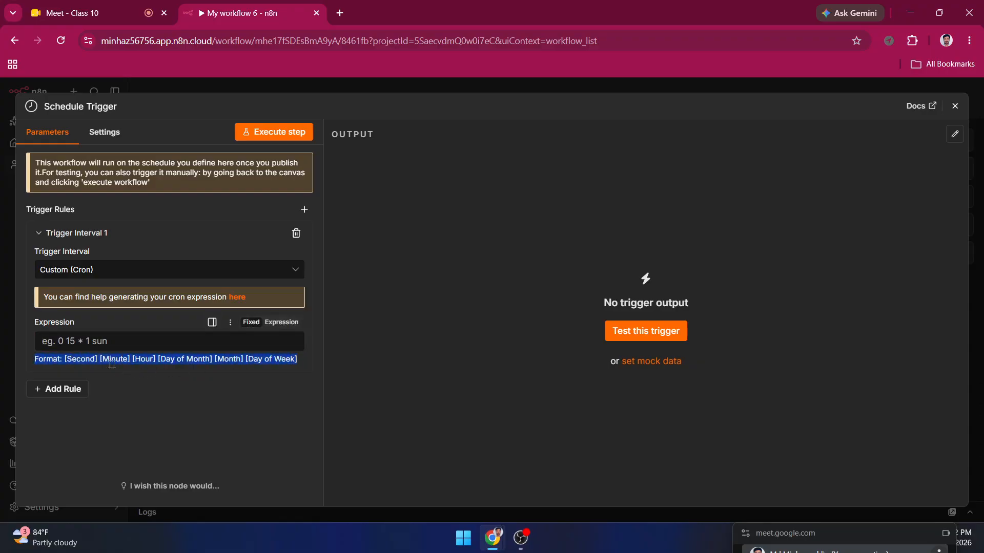
click(81, 360)
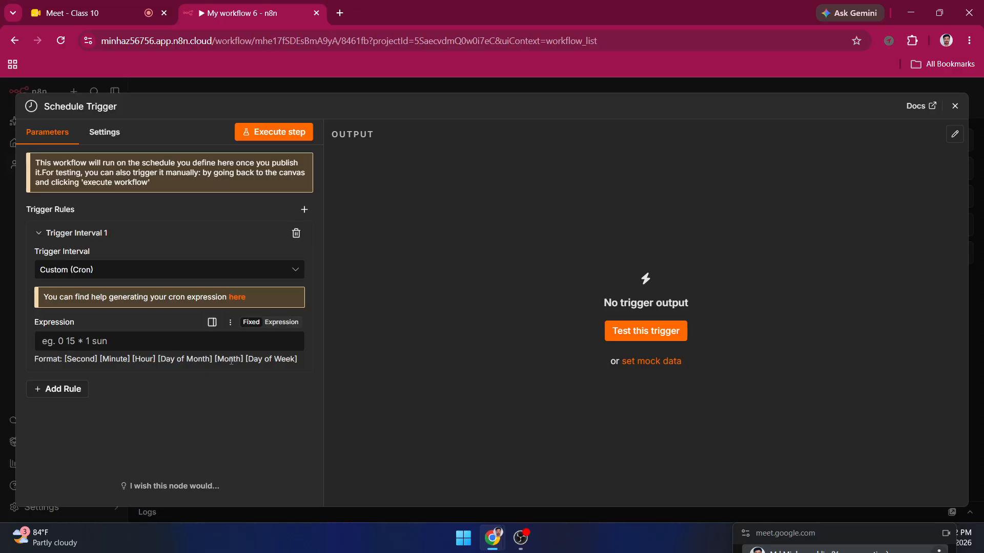
Step: Enter the cron expression 0 0 9 * * * so the trigger runs every day at 9:00
click(93, 341)
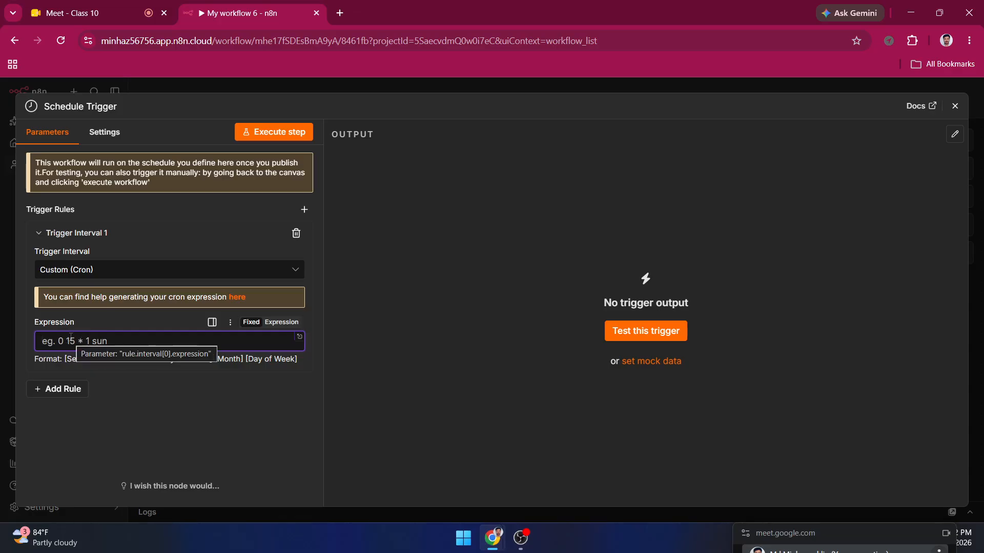
text(0)
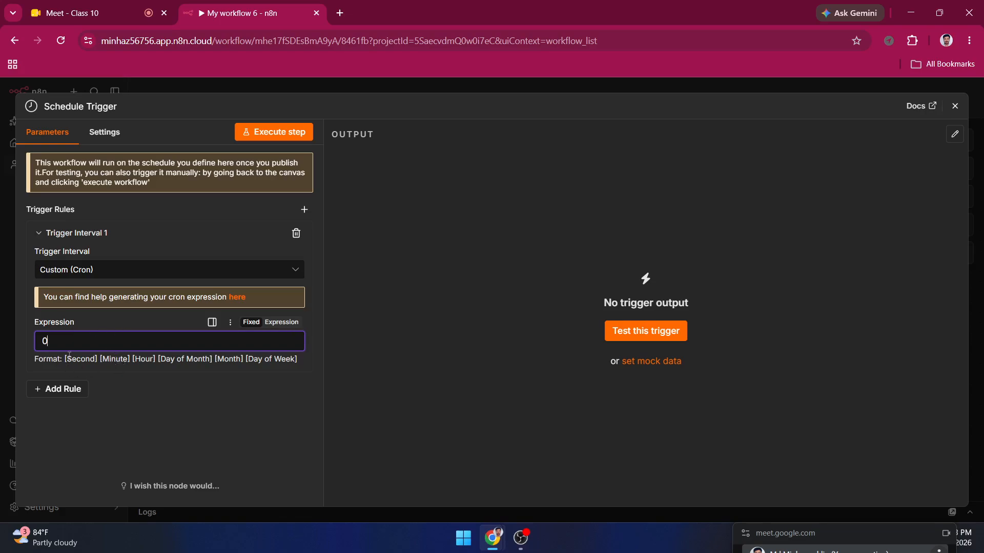
text(2)
key(BackSpace)
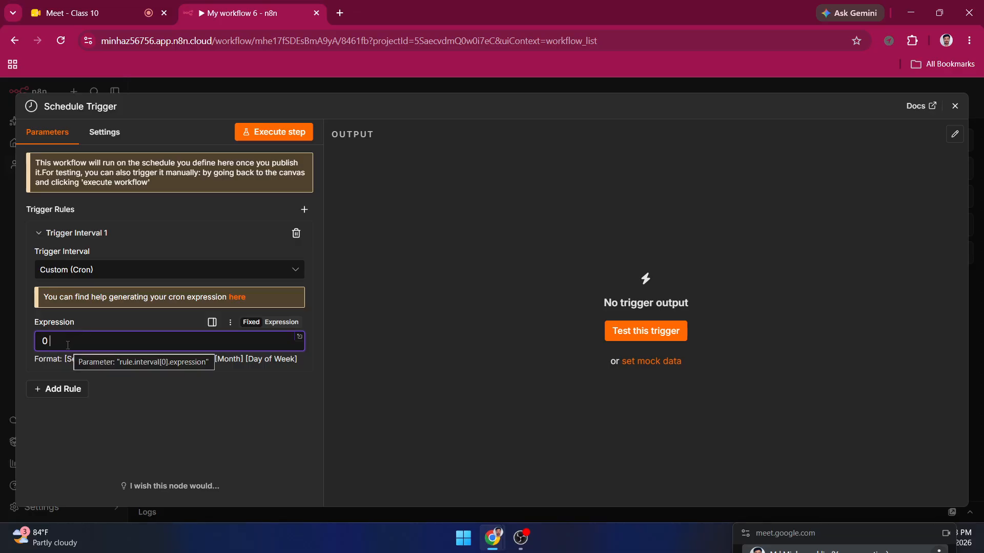
text(0 9)
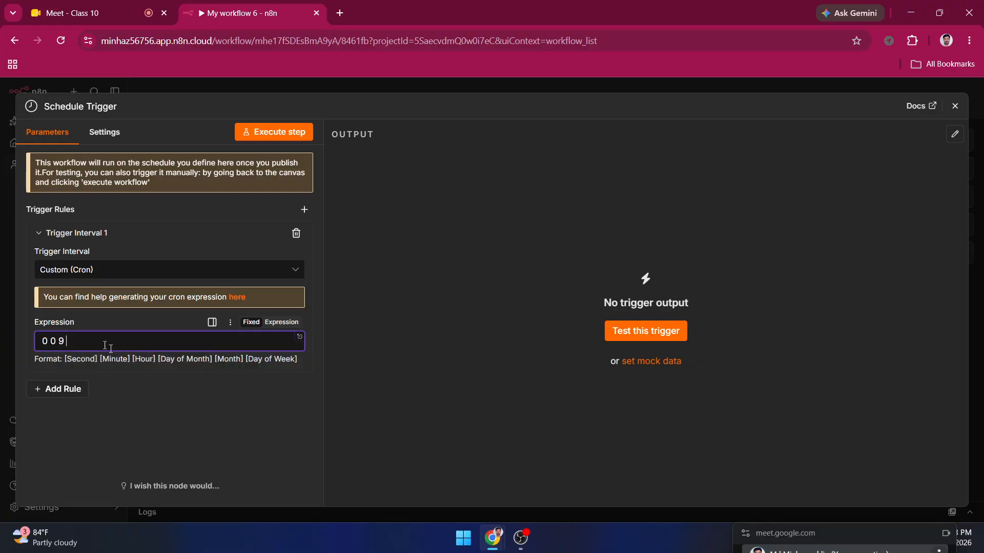
drag(70, 358, 153, 362)
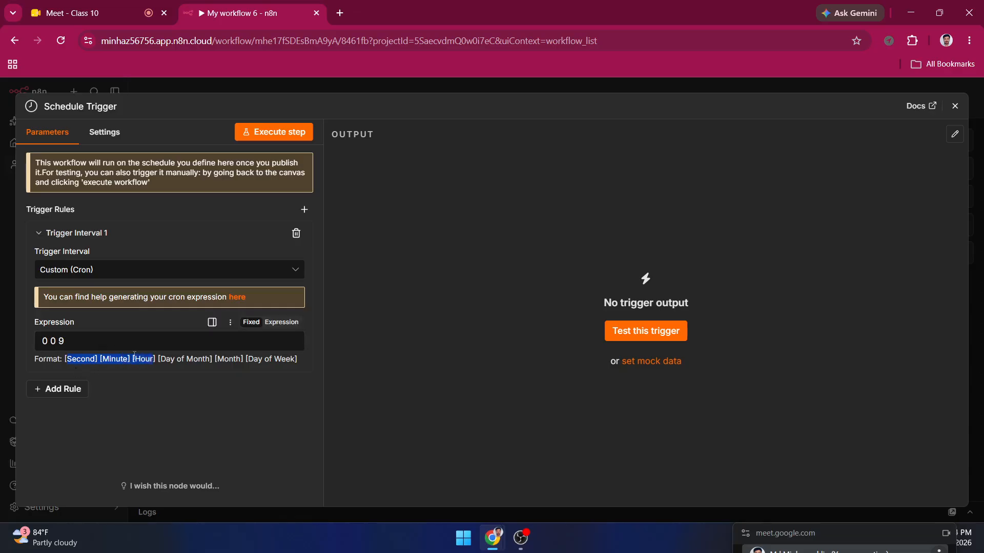
click(121, 384)
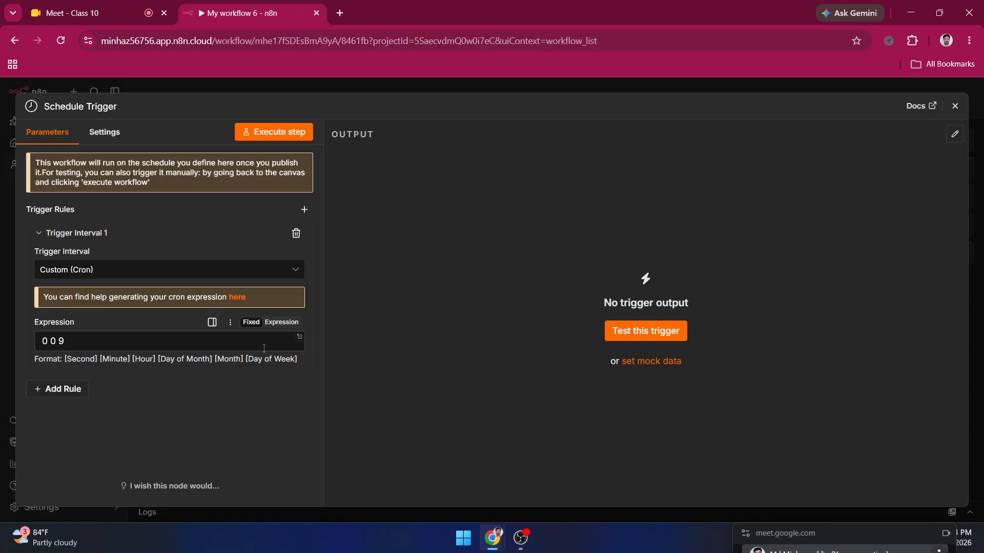
click(92, 343)
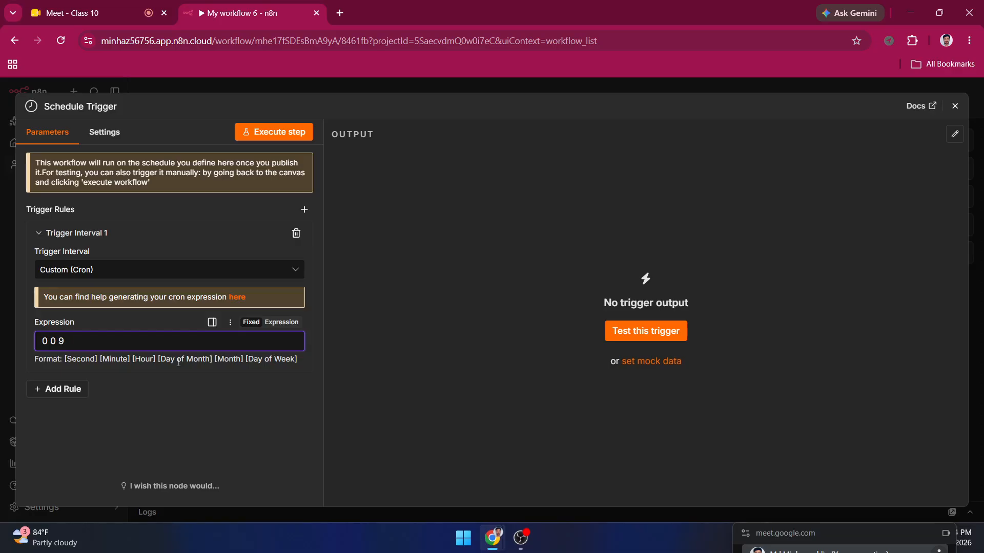
text(*)
text(* *)
drag(156, 359, 293, 363)
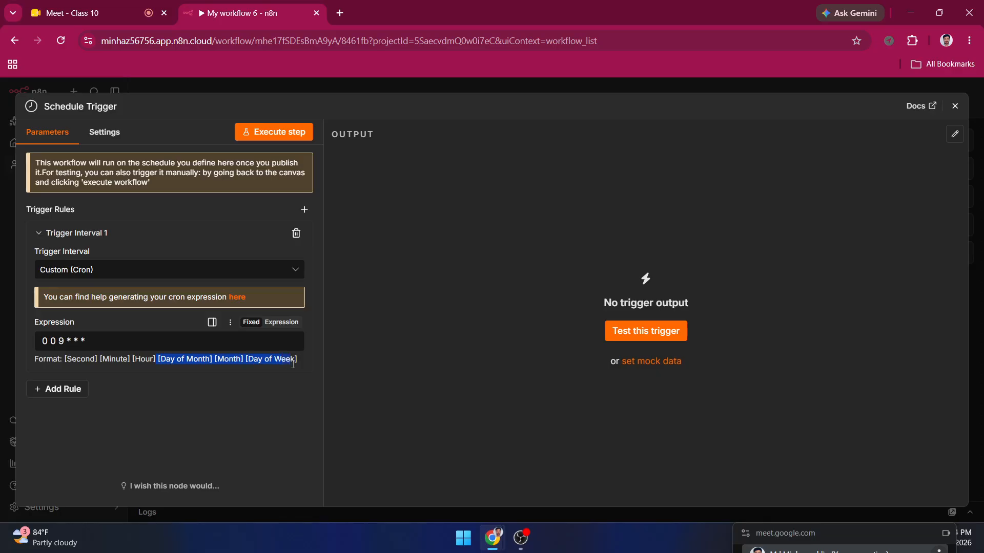
Step: Execute the Schedule Trigger step and return to the workflow canvas
click(97, 339)
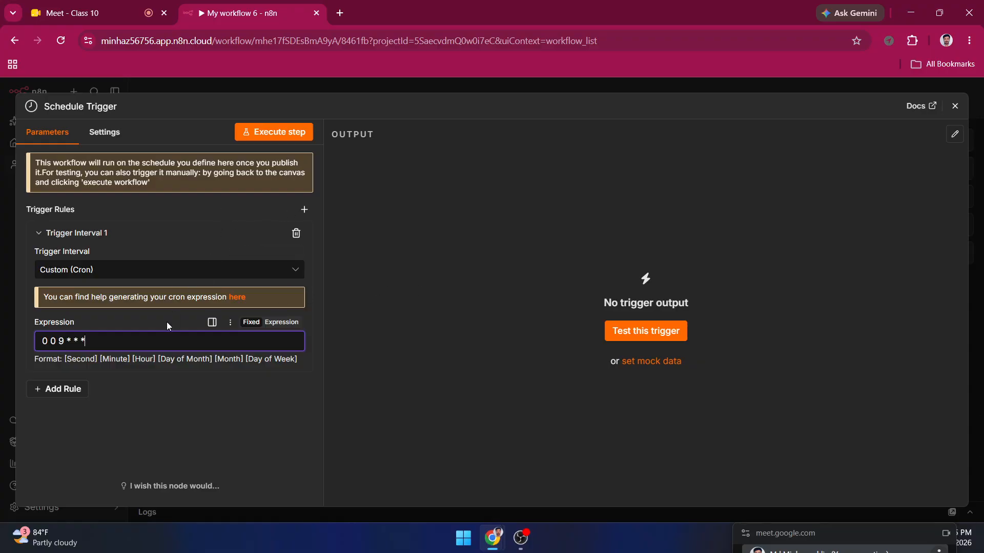
click(293, 132)
click(371, 84)
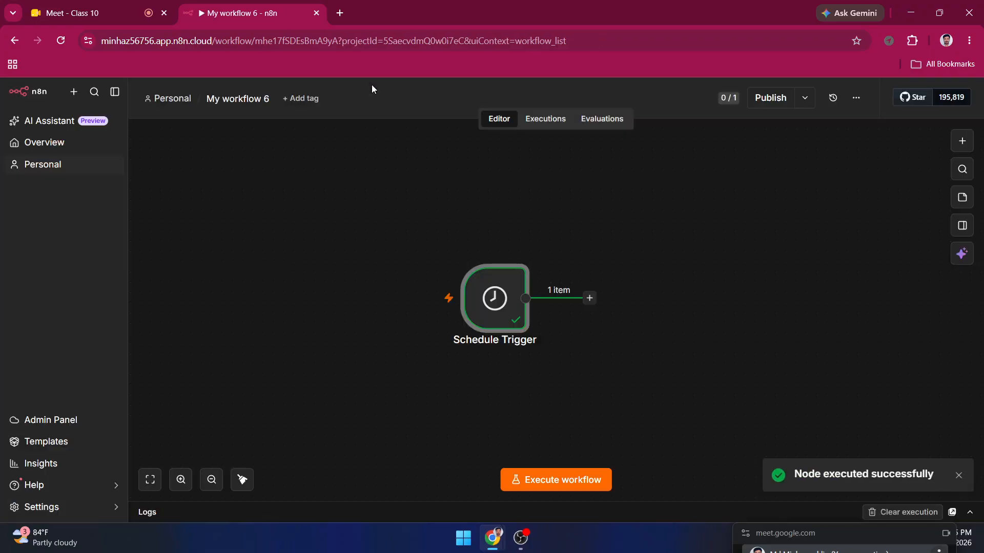
Step: Reopen the Schedule Trigger, try 21 as the hour in its cron expression, and restore the hour to 9
double_click(494, 295)
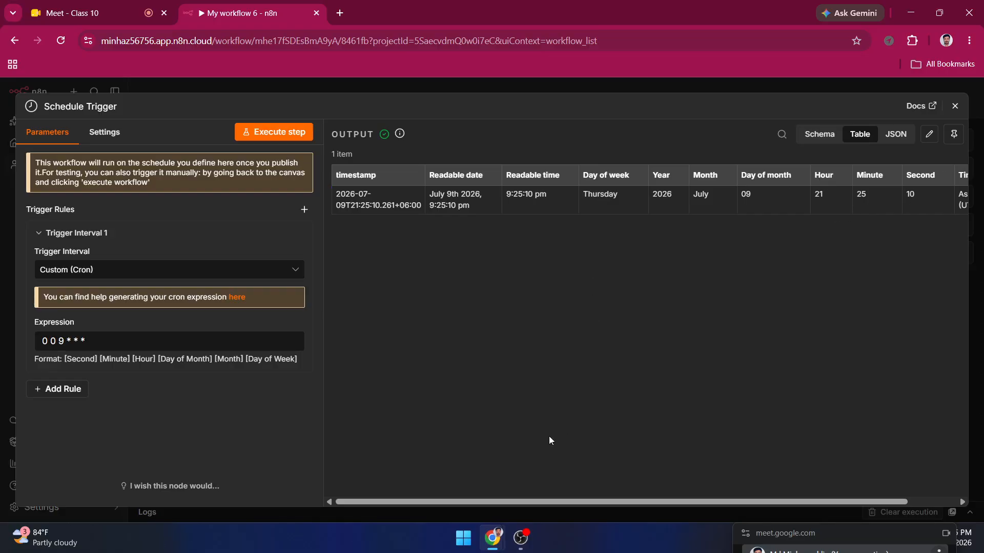
click(63, 340)
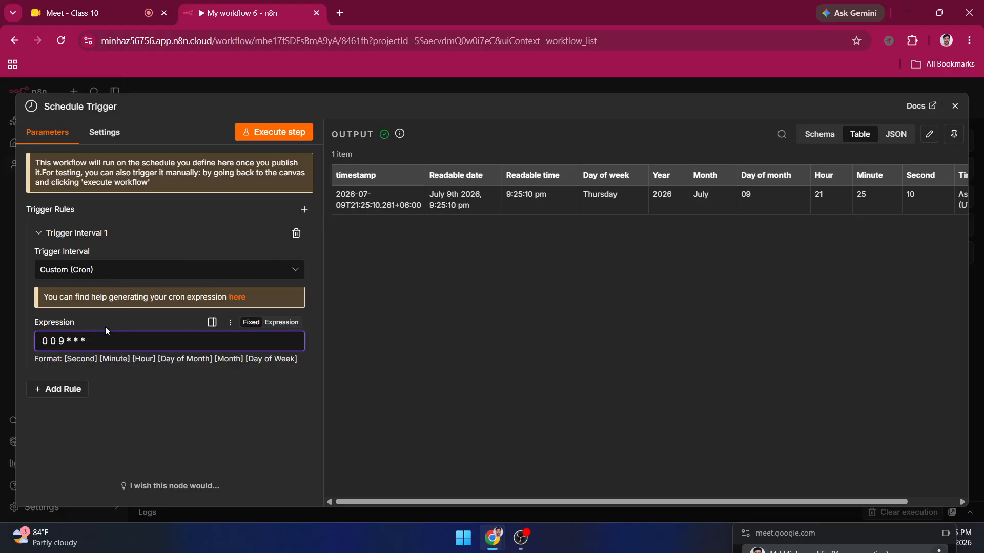
key(BackSpace)
text(21)
key(BackSpace)
key(BackSpace)
text(9)
Step: Execute the Schedule Trigger step again and go back to the canvas, leaving room for the next node
click(277, 134)
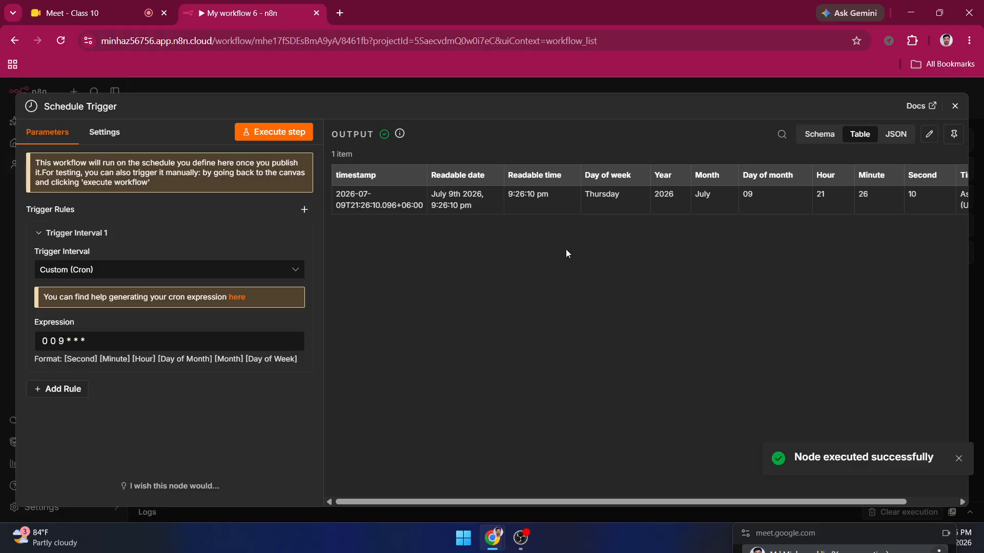
click(496, 81)
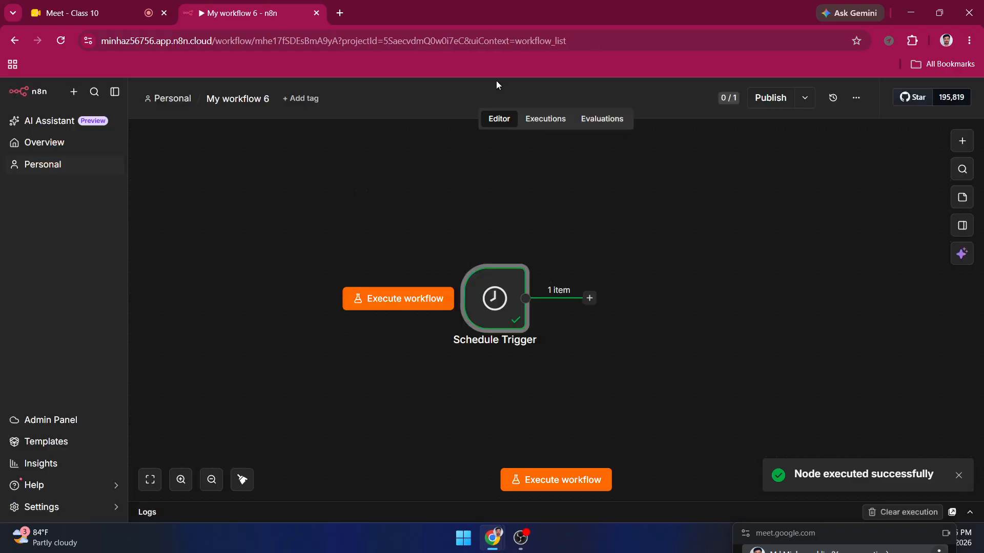
scroll(314, 307, right, 3)
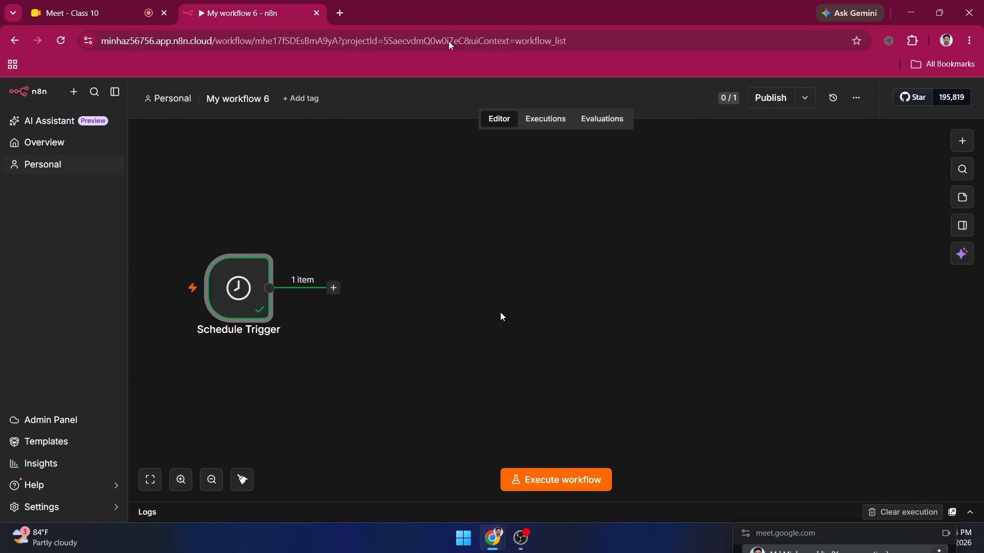
Step: Find Google Sheets in a new browser tab and open the Birthday spreadsheet from the file list
click(340, 13)
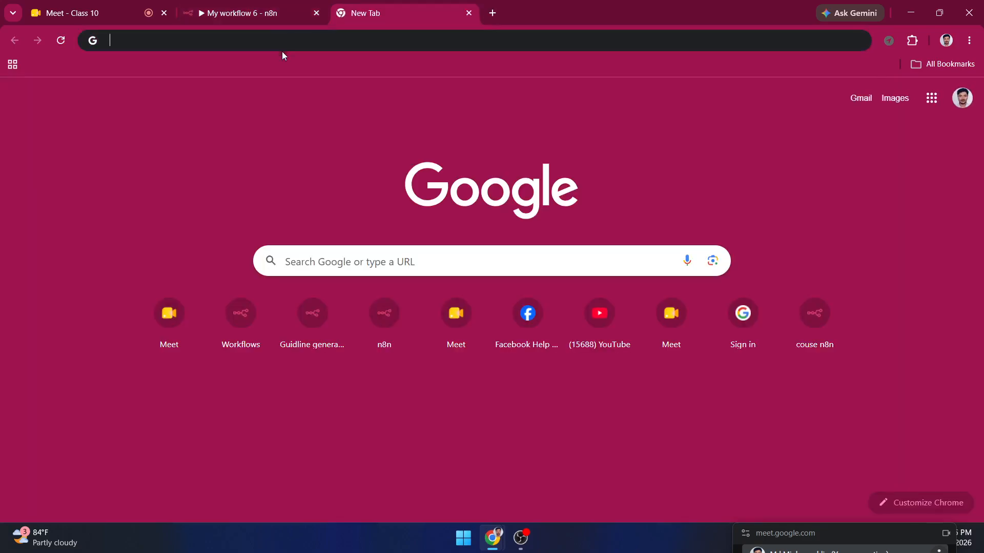
click(282, 51)
click(198, 91)
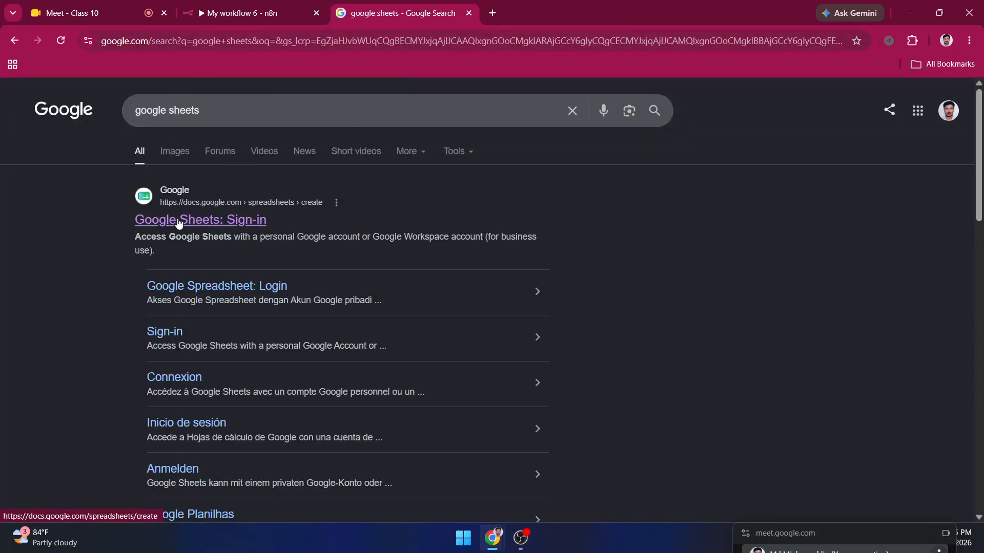
click(179, 221)
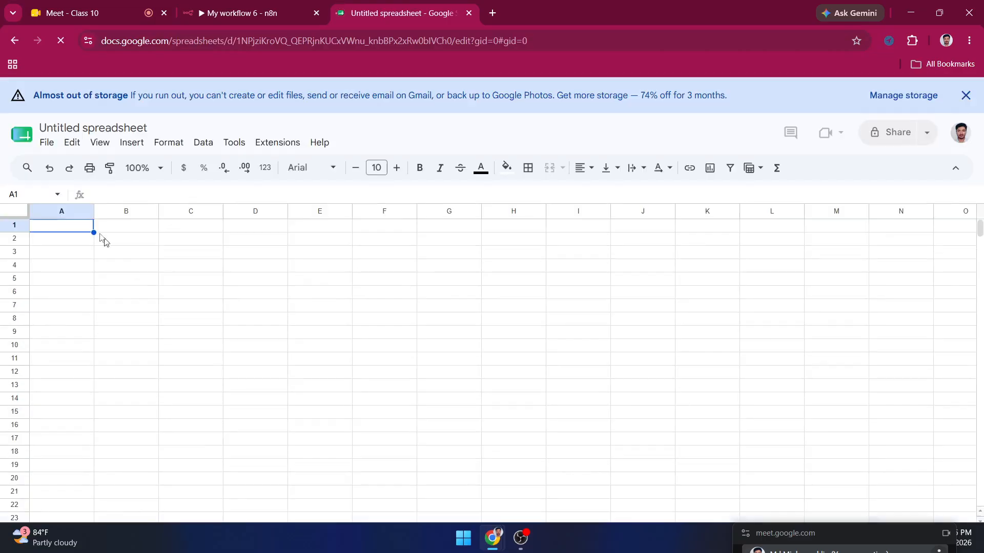
click(22, 135)
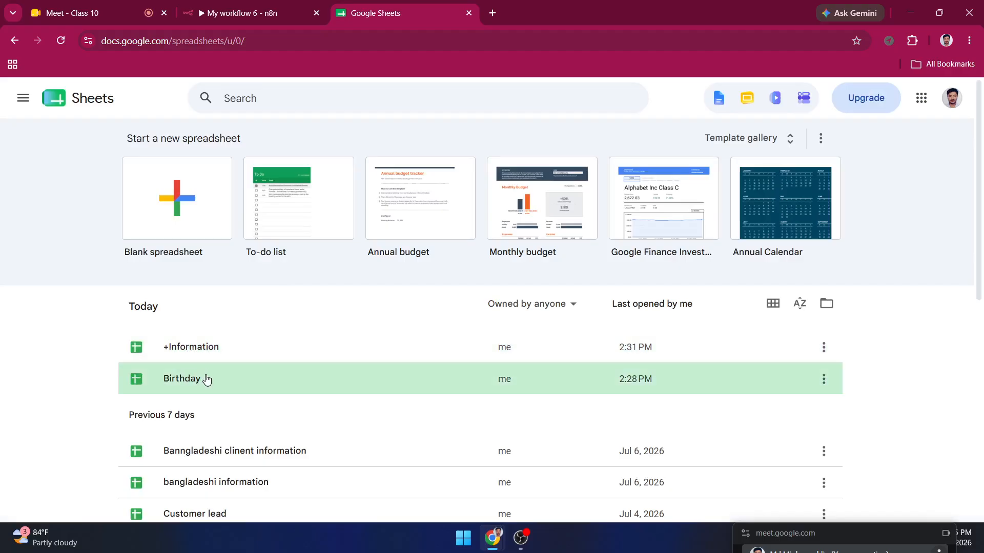
click(207, 380)
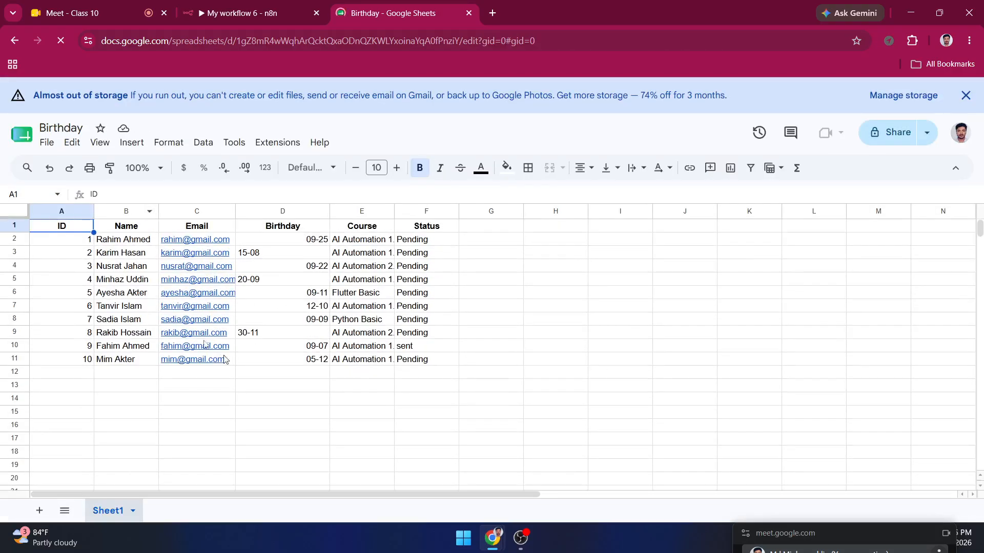
Step: Set the Status in cell F10, the record with ID 9, to Pending
click(425, 349)
key(Return)
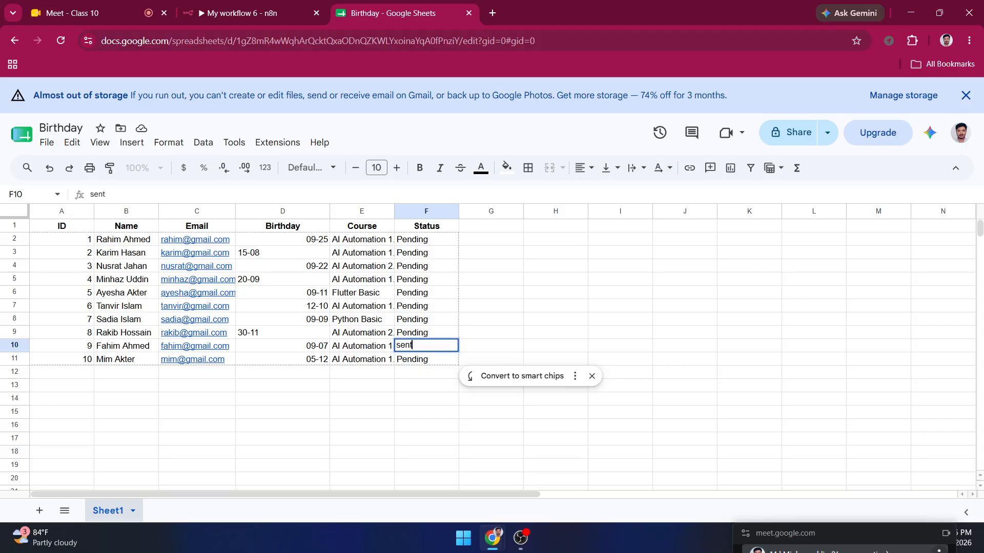
key(BackSpace)
text(Pending)
click(498, 299)
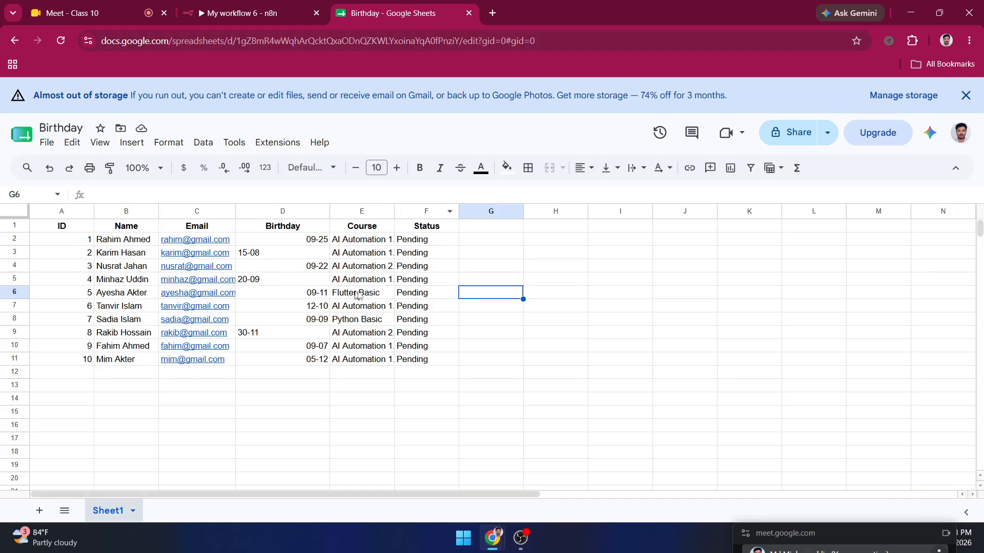
click(292, 257)
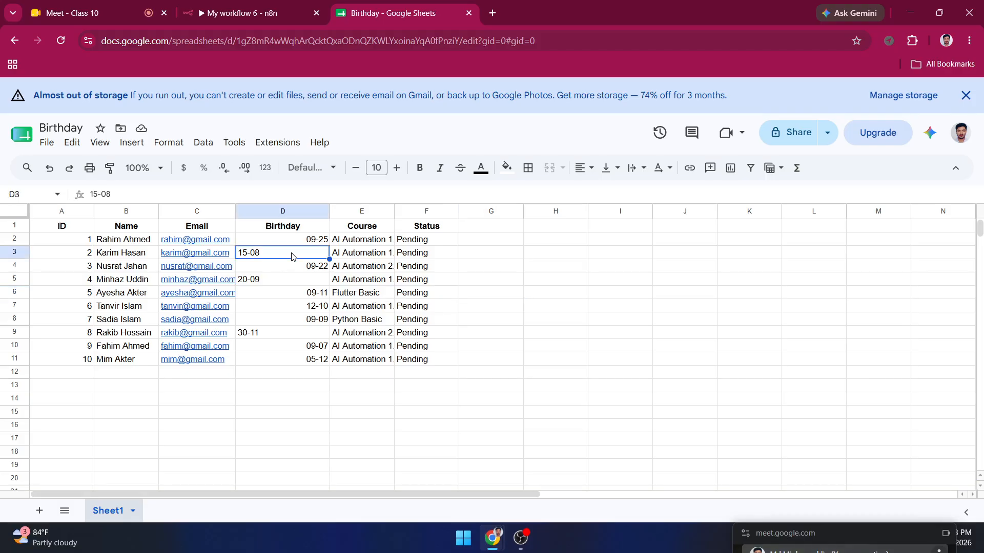
click(196, 390)
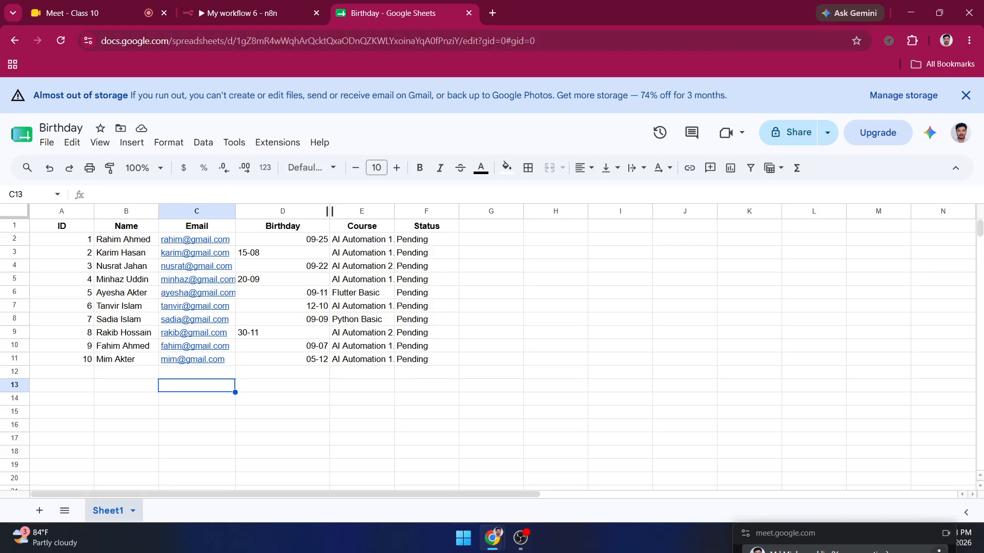
click(389, 192)
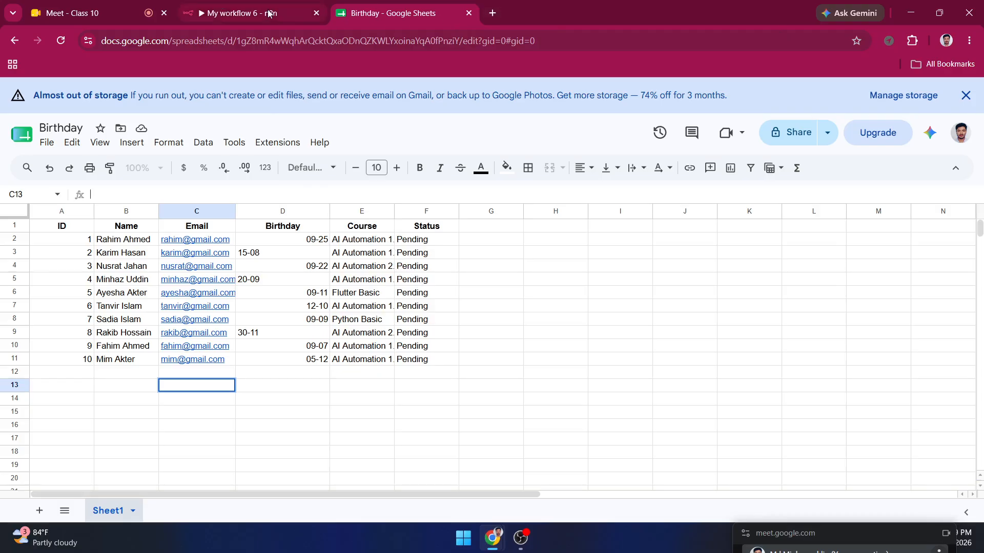
Step: Return to the n8n workflow and add a Google Sheets Get row(s) in sheet node after the Schedule Trigger
mouse_move(228, 14)
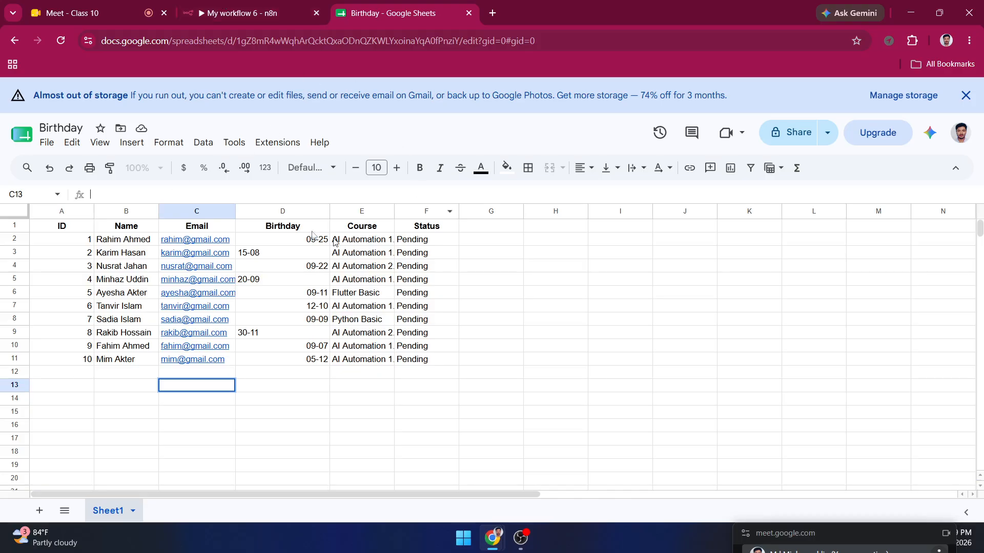
click(234, 11)
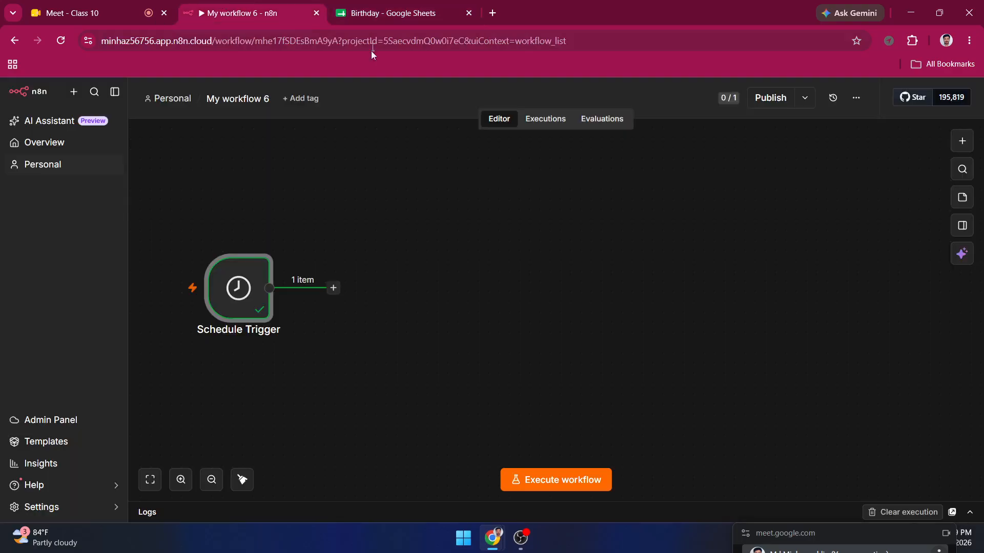
click(333, 287)
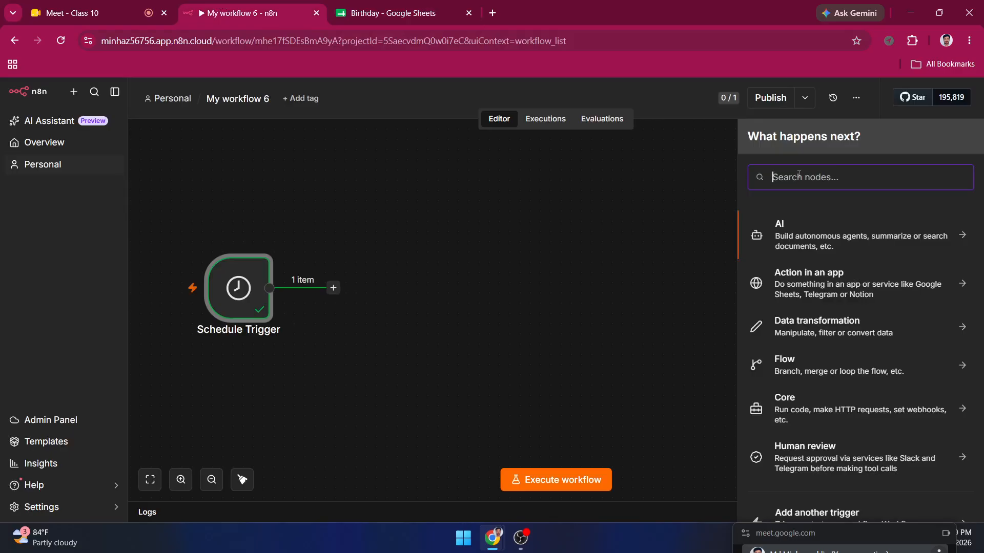
text(goo)
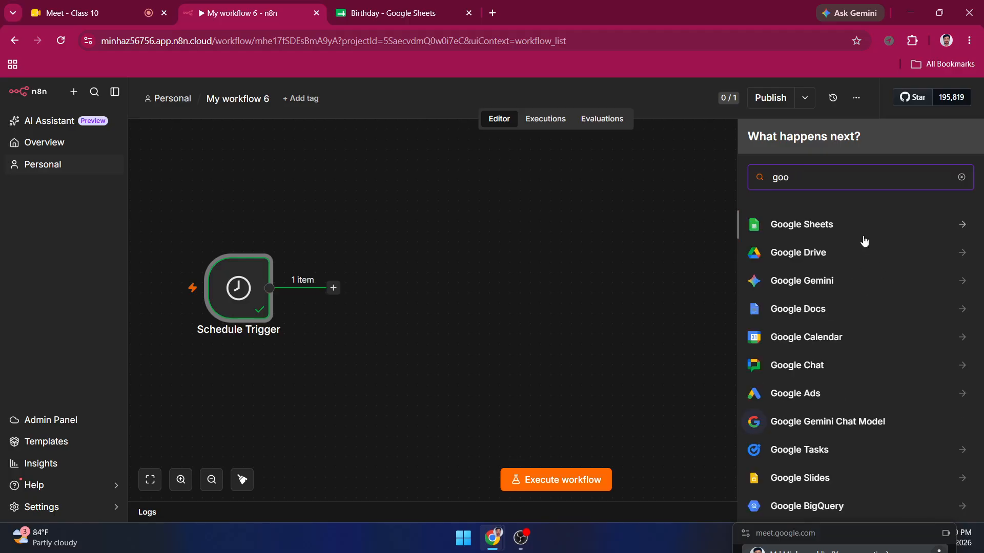
click(837, 226)
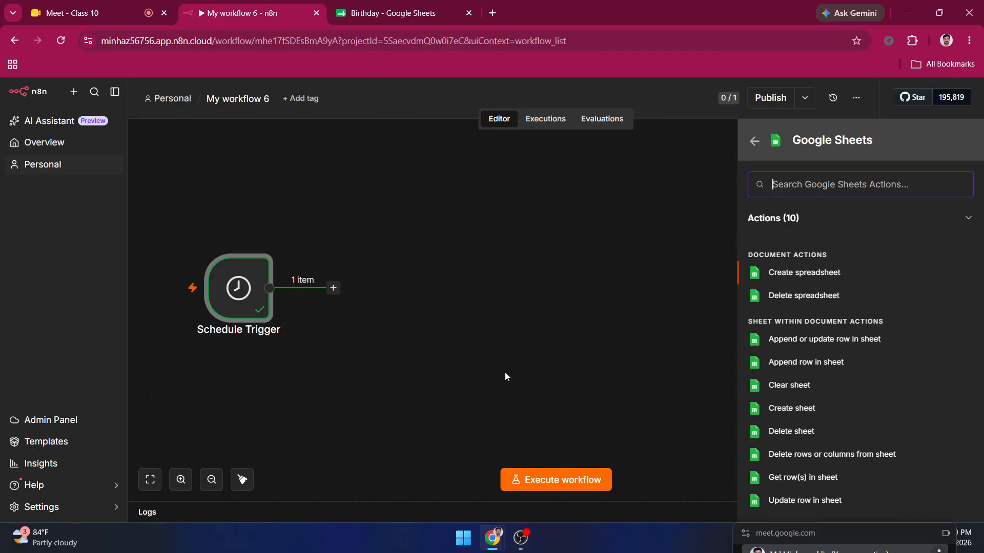
scroll(899, 370, down, 1)
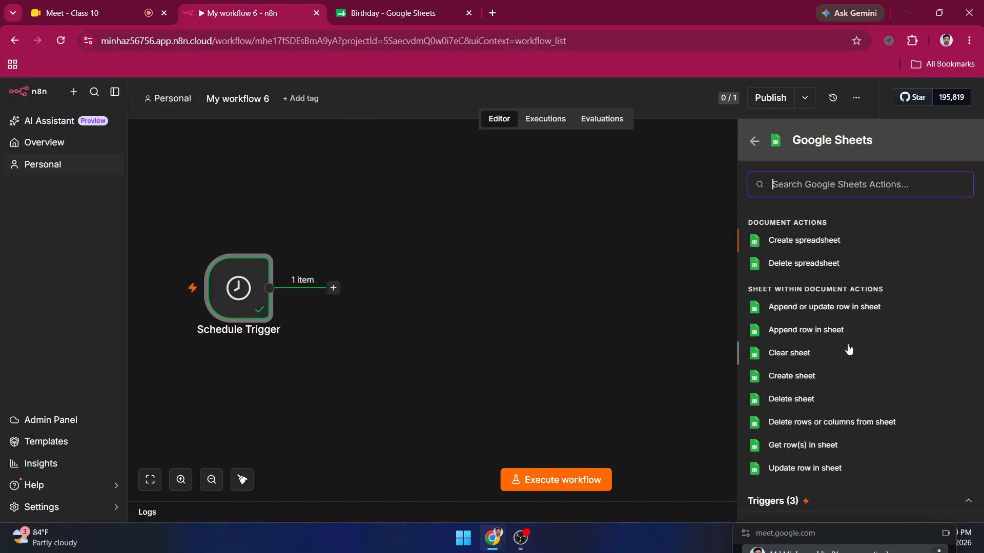
click(815, 447)
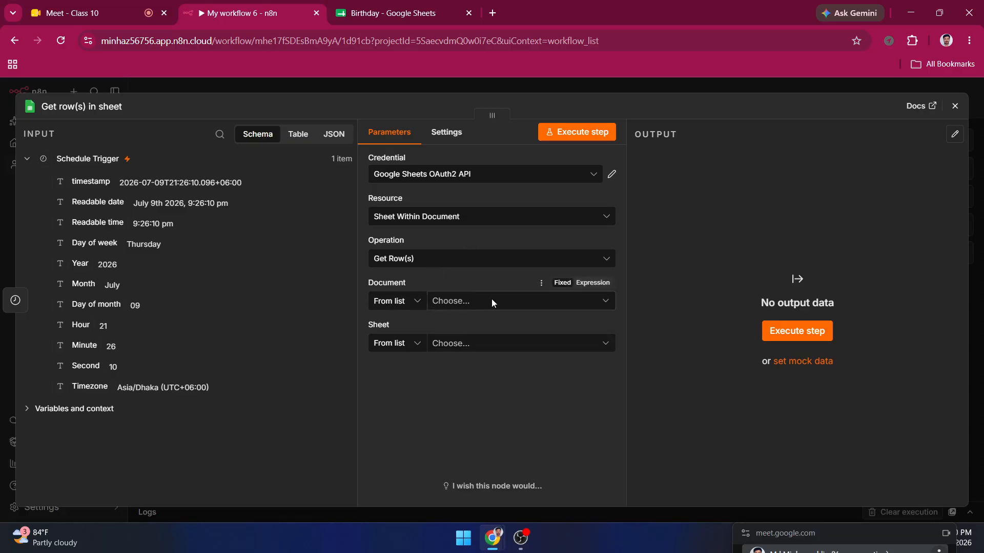
Step: Try Document as the node's resource and restore it to Sheet Within Document
click(443, 217)
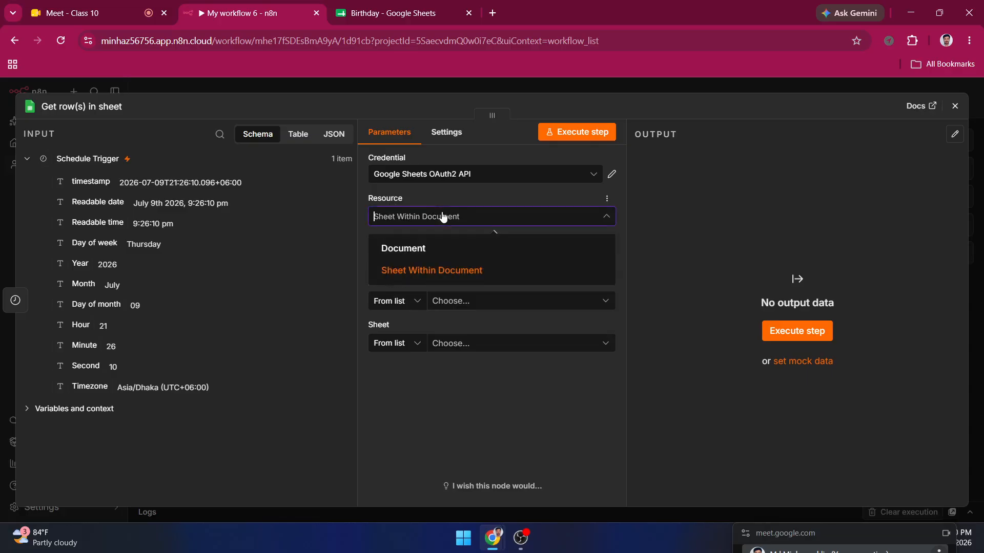
click(402, 248)
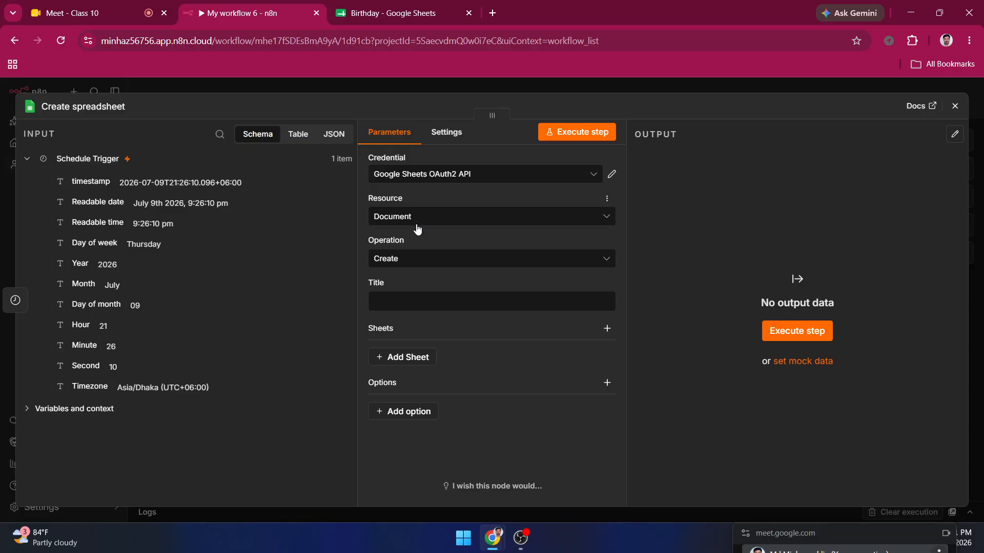
click(416, 221)
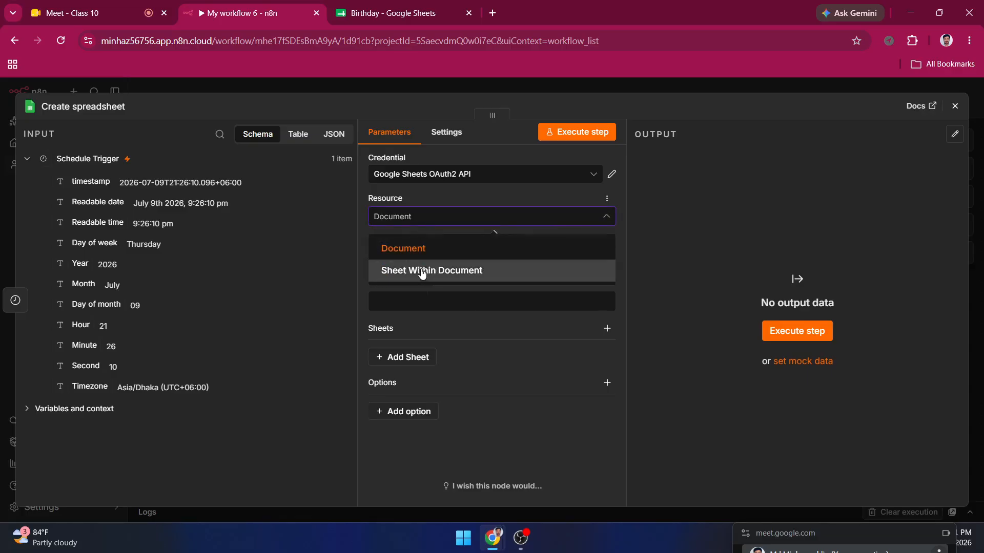
click(422, 271)
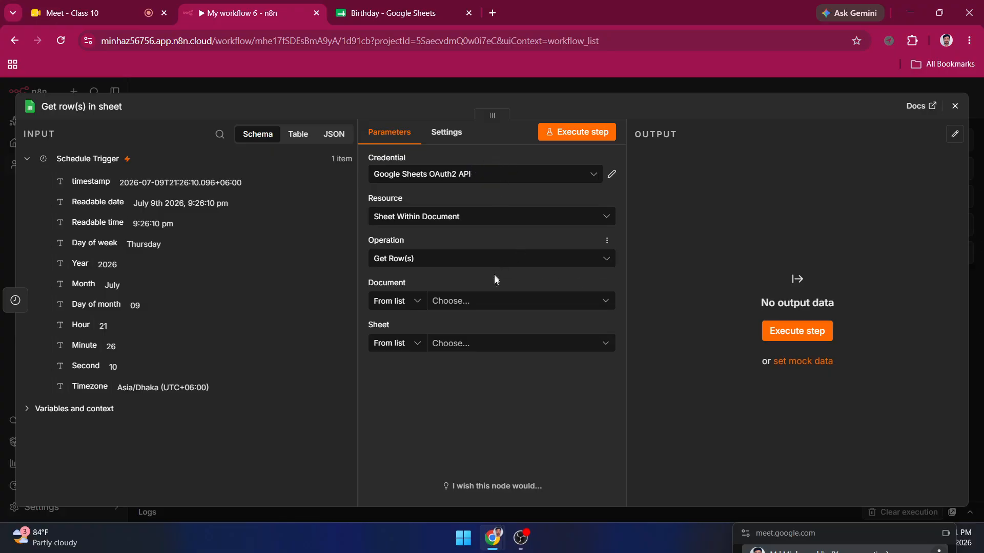
Step: Check the spreadsheet's title in Google Sheets and choose Birthday as the document for the Get row(s) node
click(472, 301)
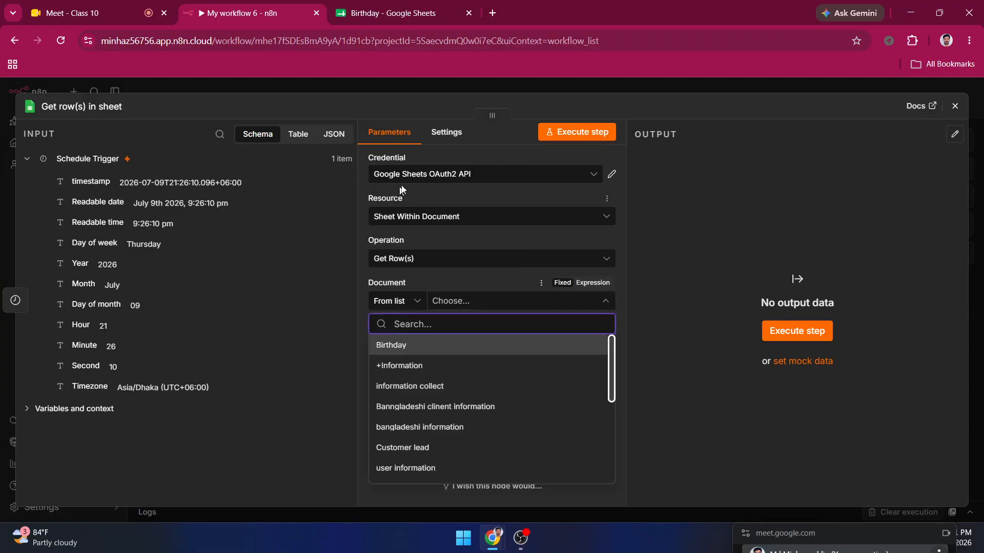
click(409, 5)
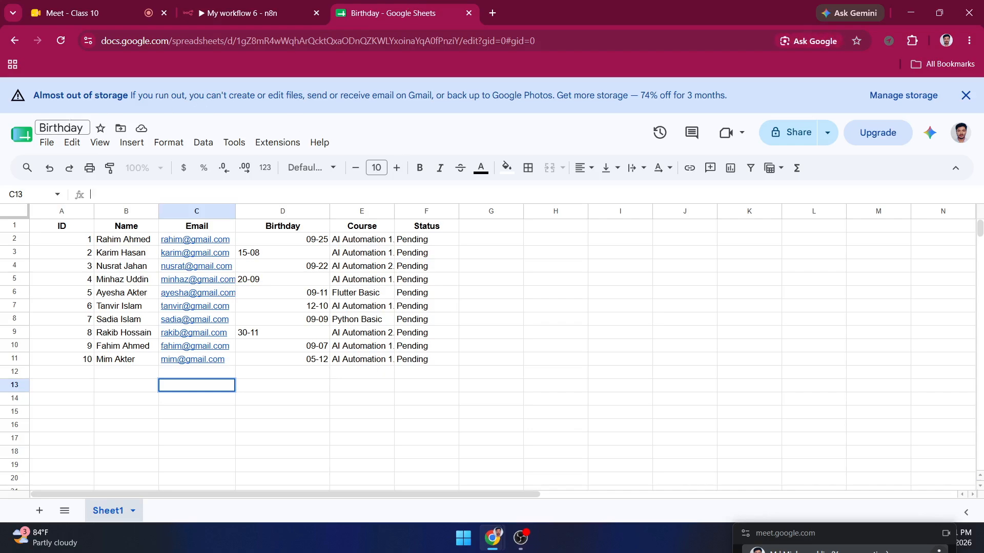
click(215, 6)
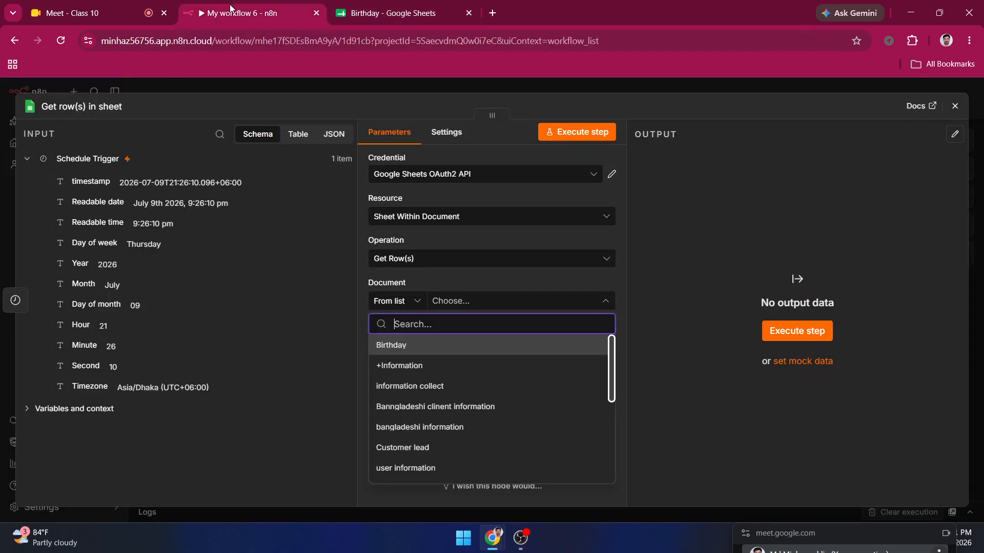
click(404, 347)
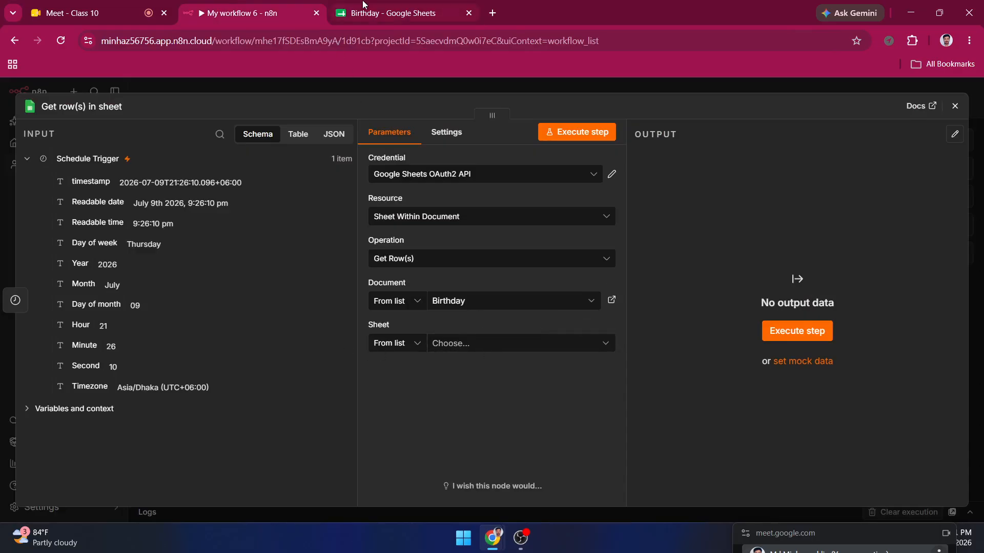
Step: Add a second sheet to the Birthday spreadsheet and bring up the sheet choices in the Get row(s) node
key(ctrl+Tab)
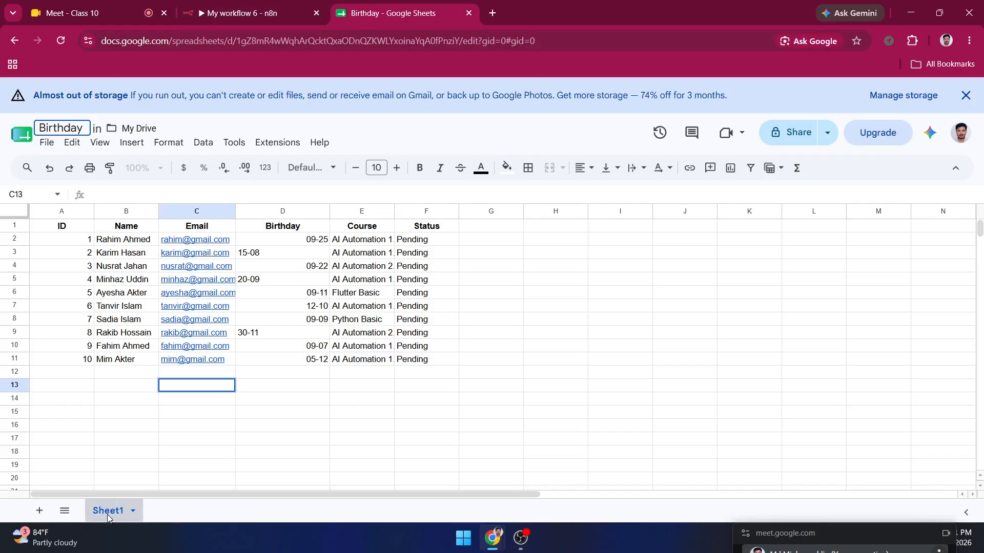
click(45, 511)
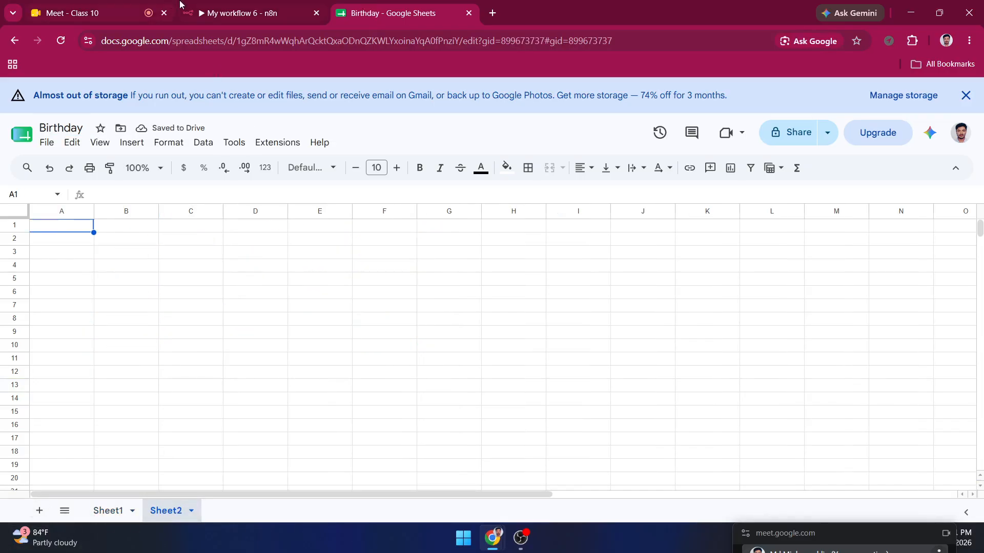
click(236, 12)
click(534, 349)
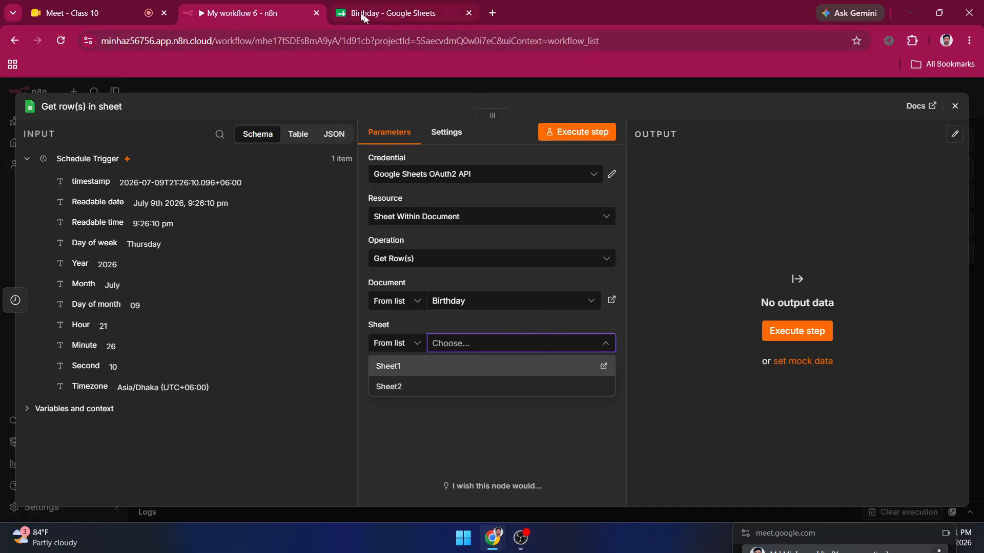
Step: Delete the blank Sheet2 from the Birthday spreadsheet and confirm the deletion
click(389, 13)
right_click(162, 512)
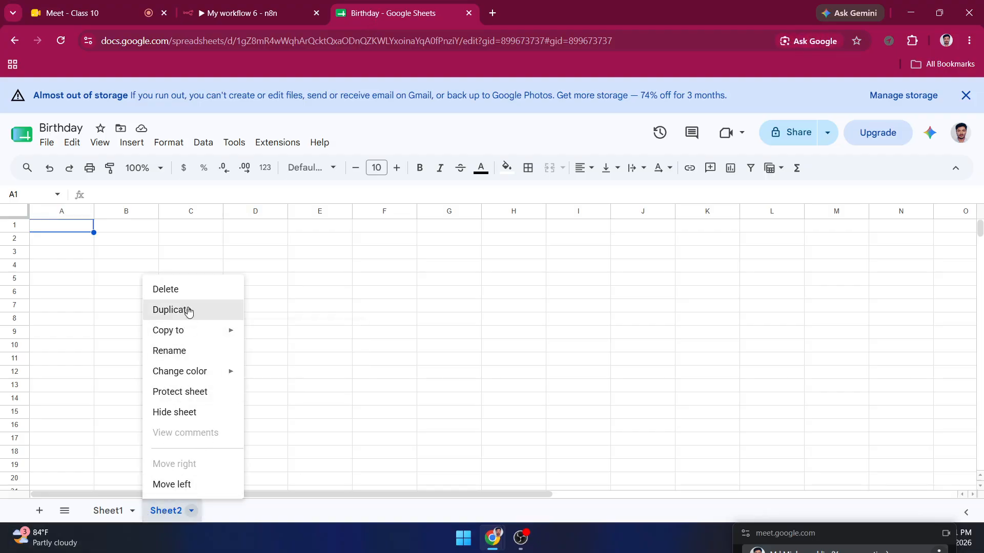
click(185, 291)
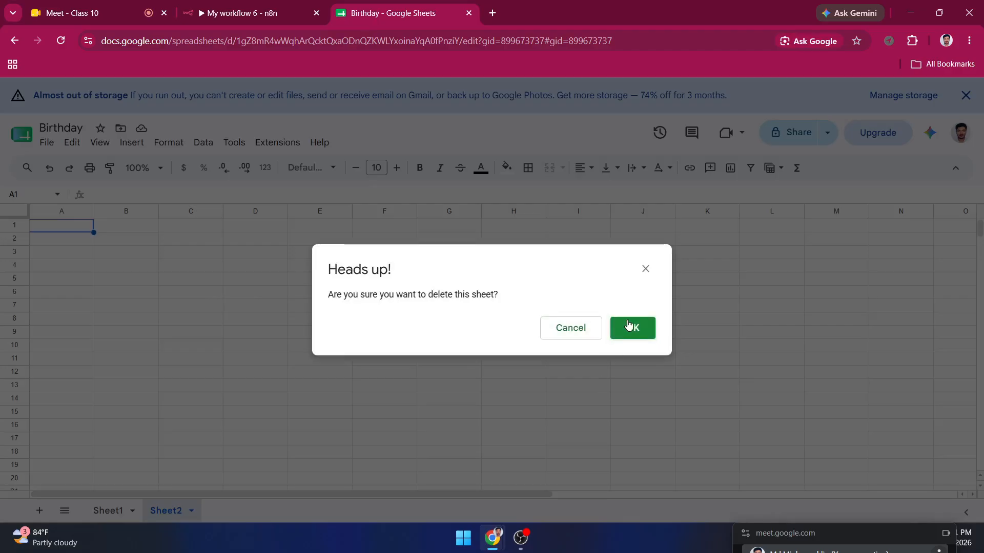
click(613, 332)
Step: Go back to the n8n workflow and choose Sheet1 as the sheet for the Get row(s) node
click(255, 6)
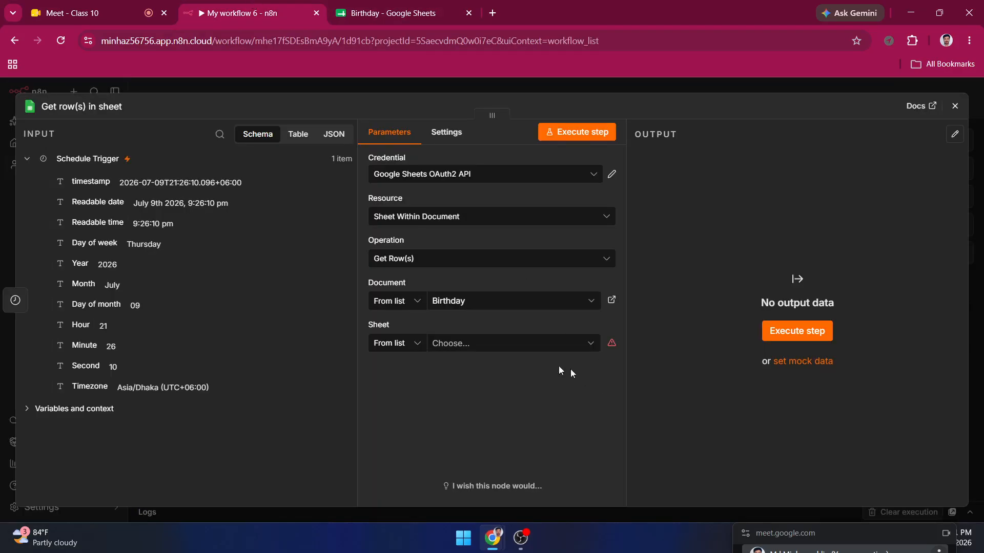
click(533, 342)
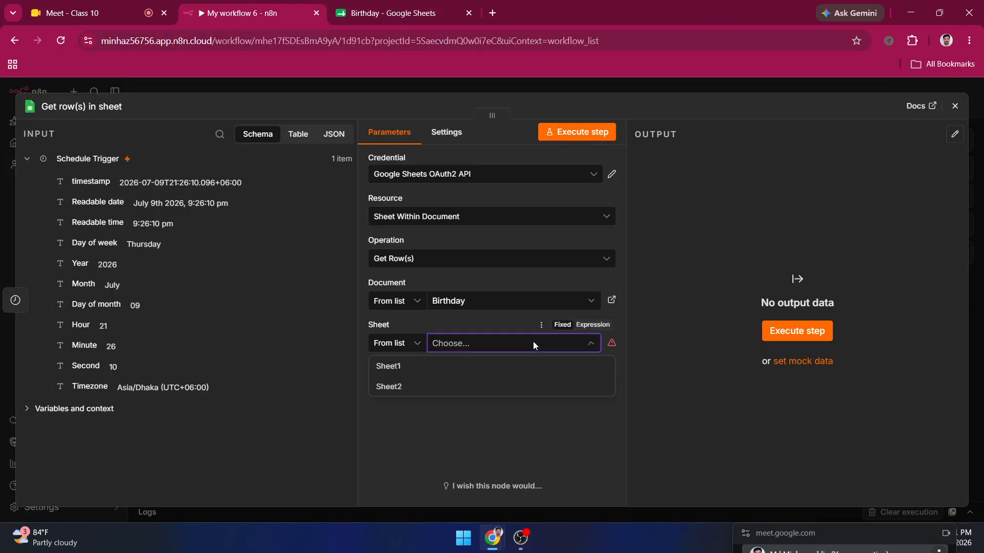
click(479, 372)
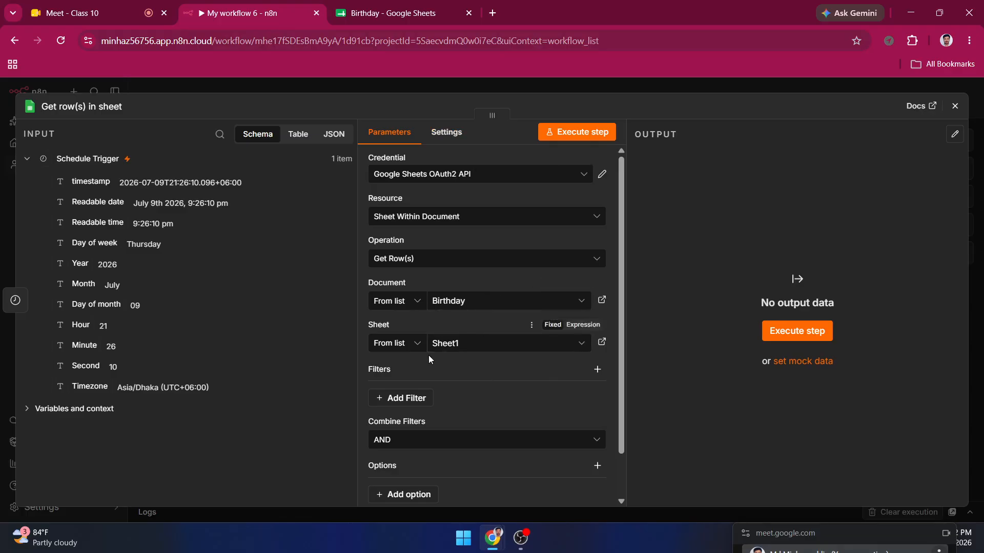
Step: Execute the Get row(s) step, look through the returned rows and columns, and return to the canvas
scroll(441, 353, down, 1)
scroll(461, 344, up, 1)
click(576, 130)
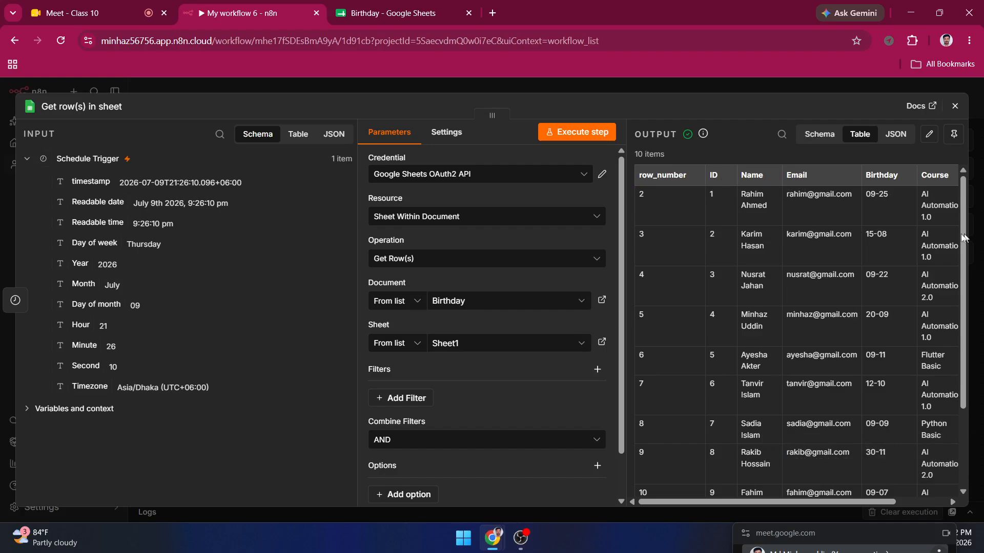
scroll(968, 259, down, 2)
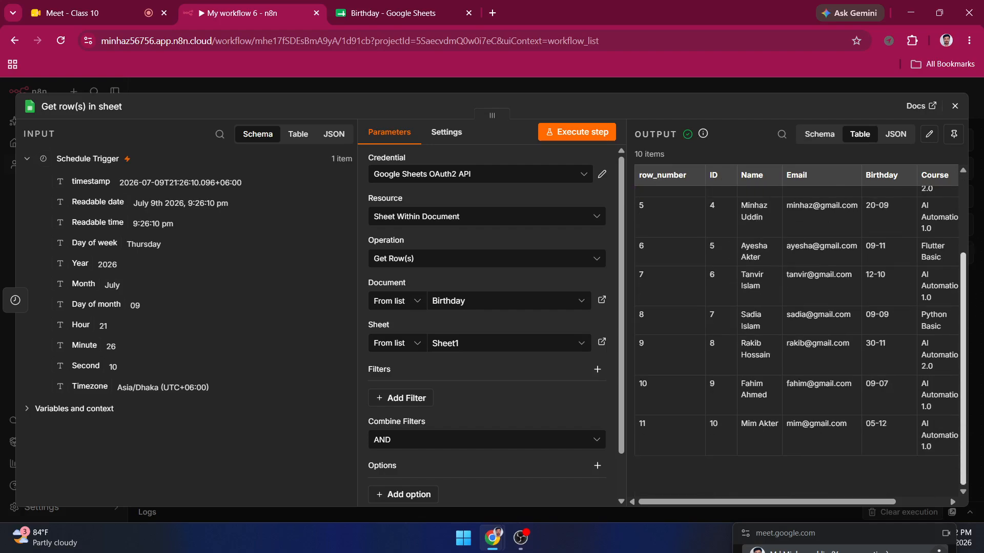
drag(831, 502, 882, 502)
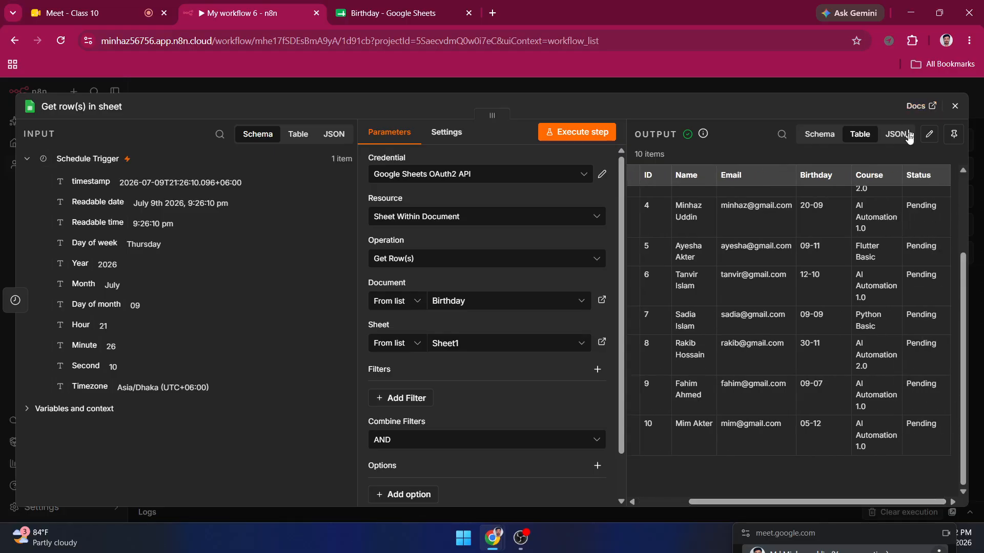
click(690, 84)
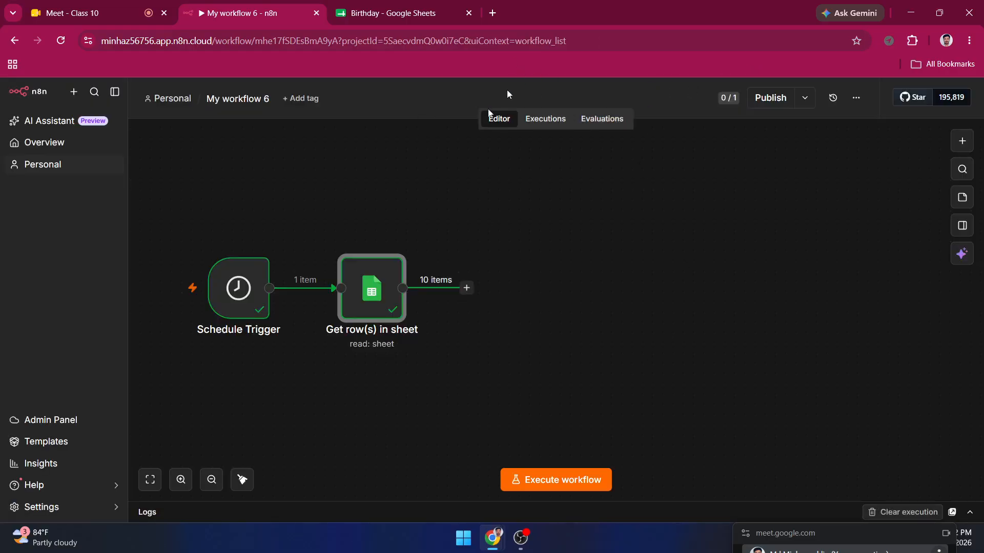
Step: Add a Loop Over Items (Split in Batches) node after Get row(s) in sheet and return to the canvas
click(467, 288)
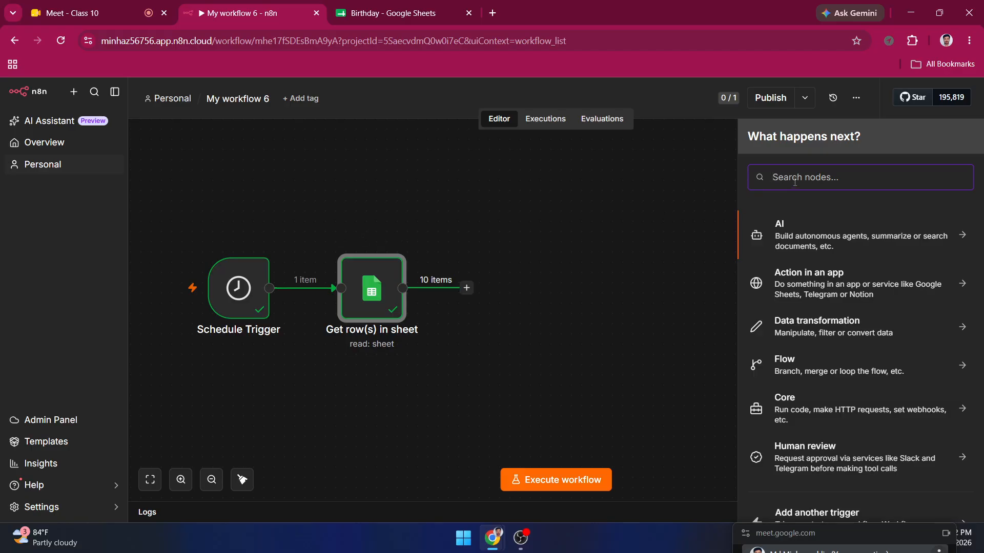
text(loopp)
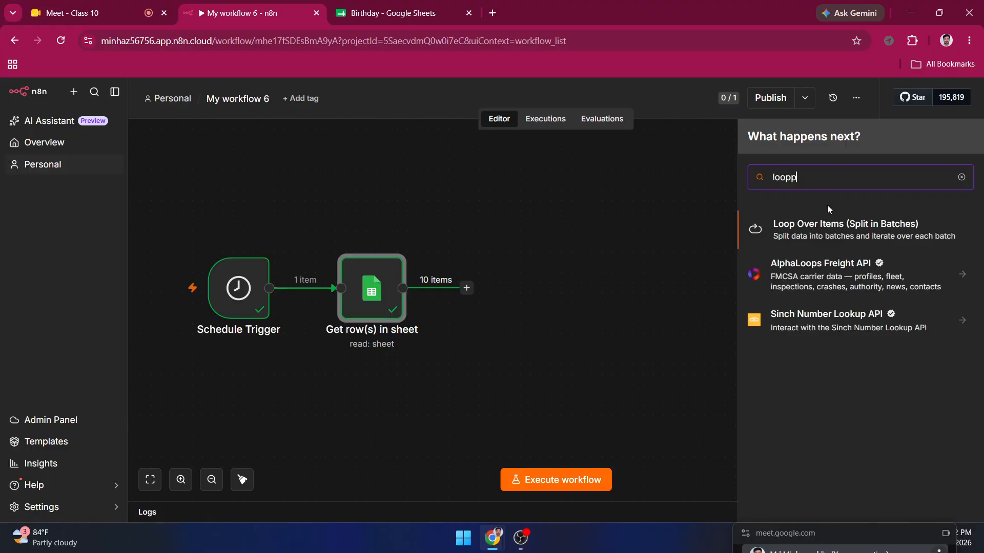
click(830, 235)
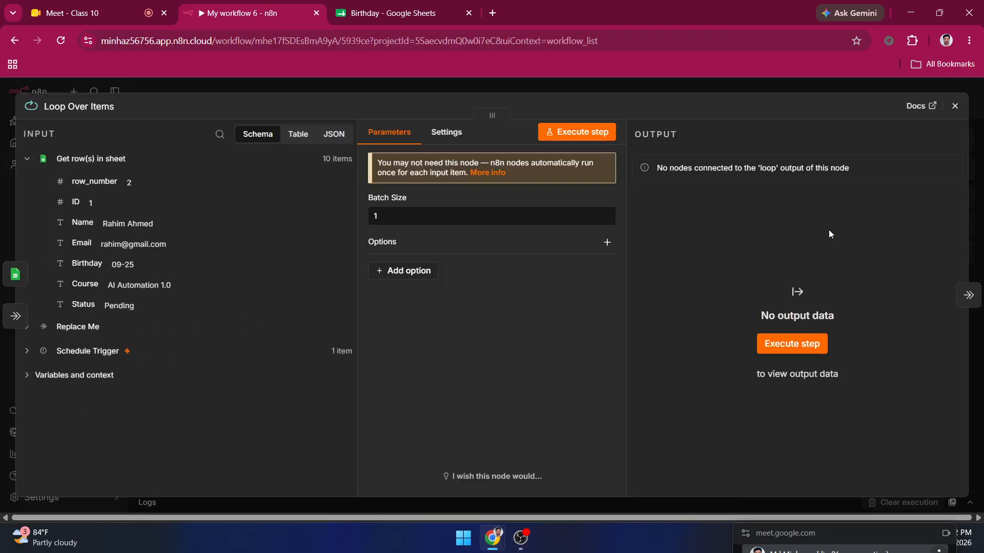
click(595, 79)
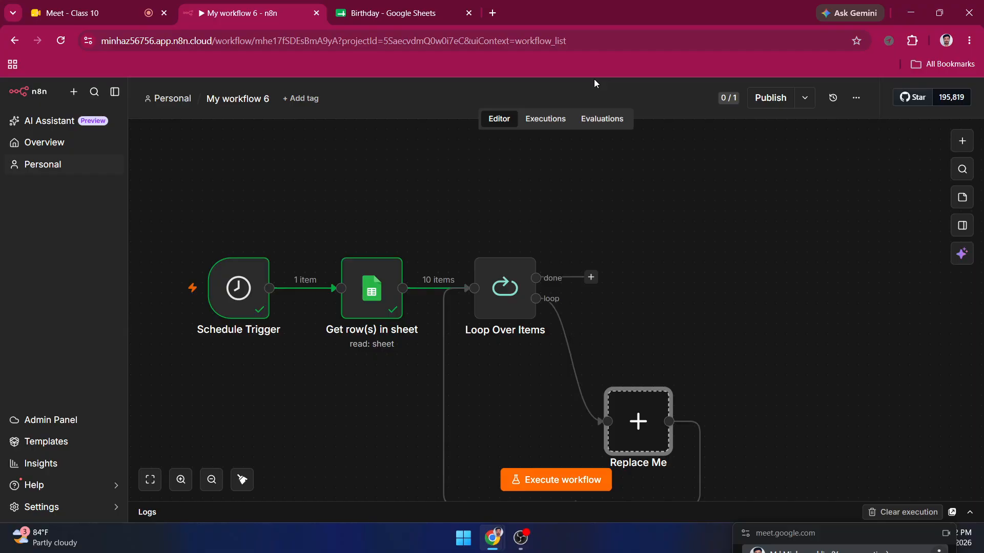
Step: Review the Loop Over Items parameters and move the Replace Me placeholder higher and slightly farther right on the canvas
scroll(593, 272, down, 2)
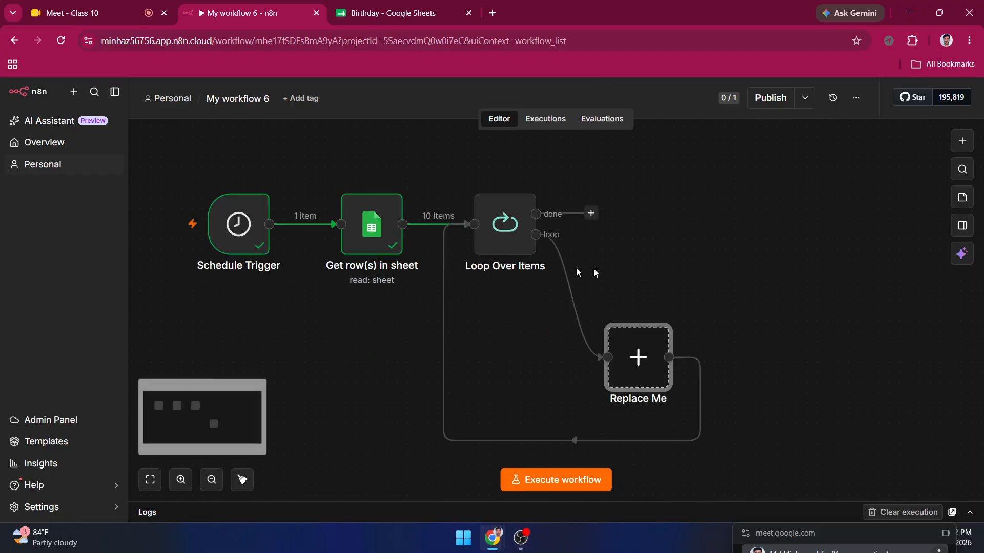
double_click(505, 224)
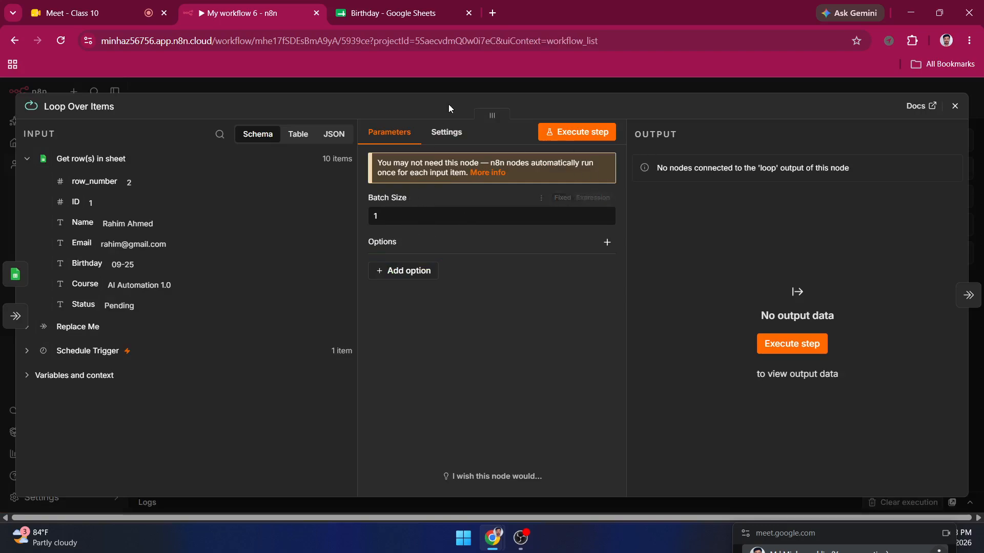
click(498, 88)
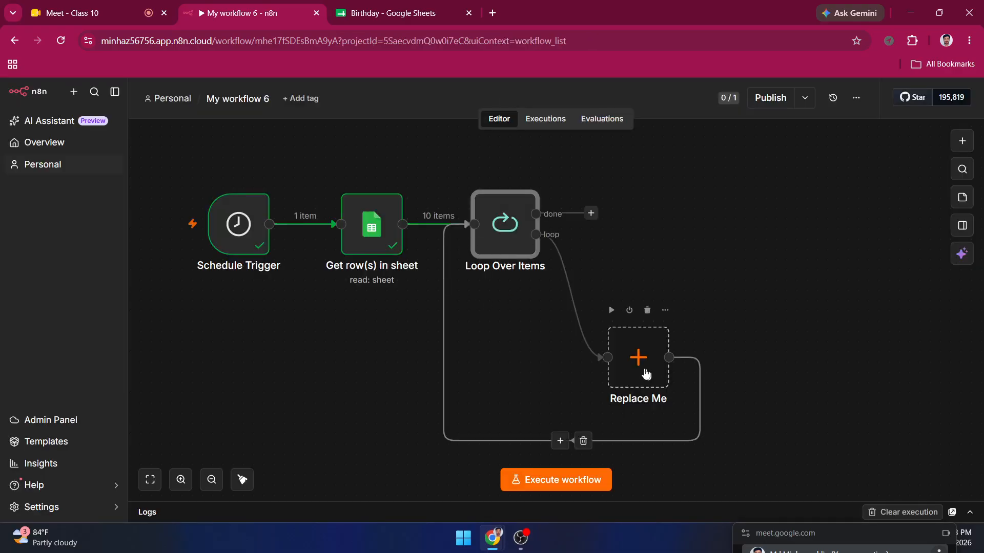
drag(644, 358, 689, 277)
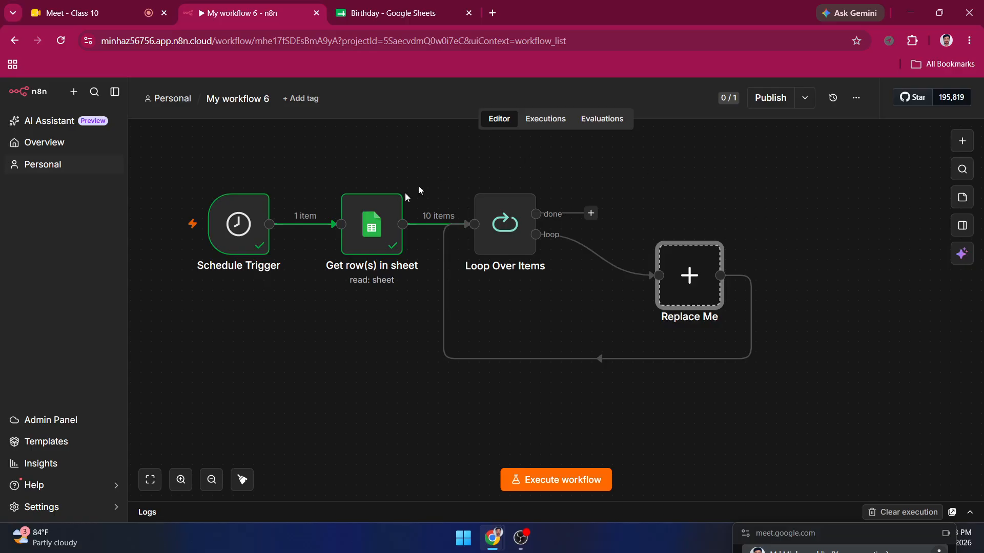
Step: Look over the columns and rows of the Birthday Google Sheet and return to the n8n workflow
click(368, 211)
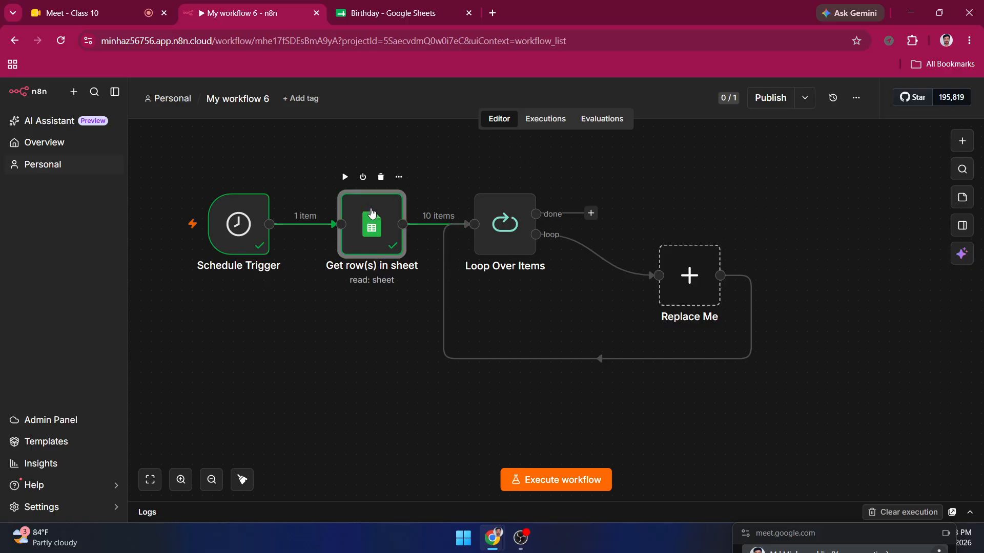
click(407, 11)
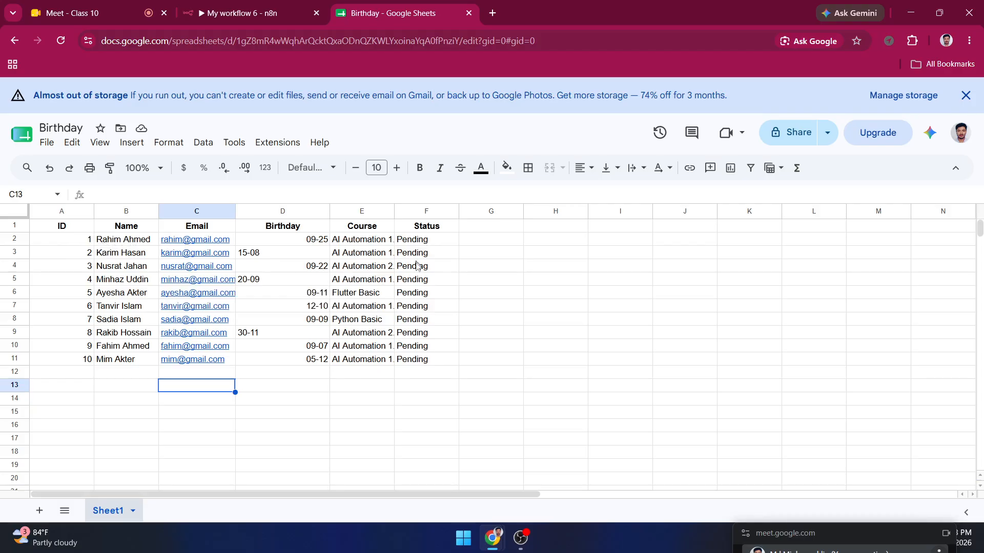
click(237, 11)
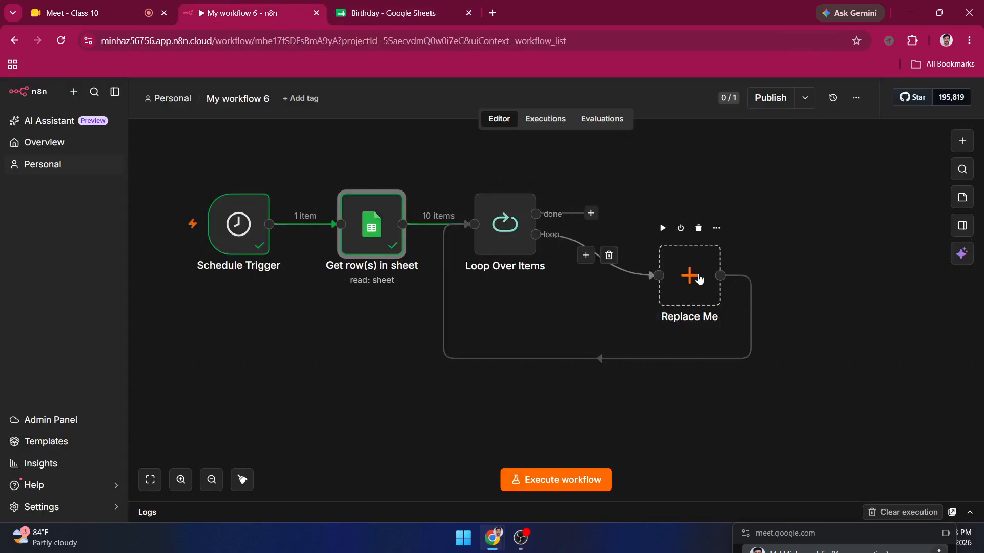
Step: Delete the Replace Me placeholder and remove the leftover connection that loops Loop Over Items back to itself
drag(690, 278, 701, 248)
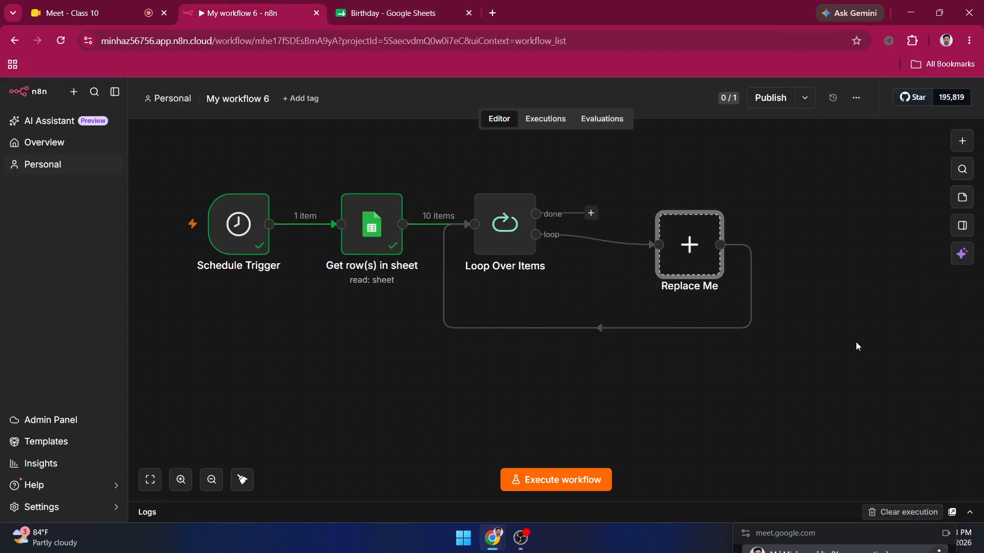
mouse_move(699, 258)
mouse_move(476, 212)
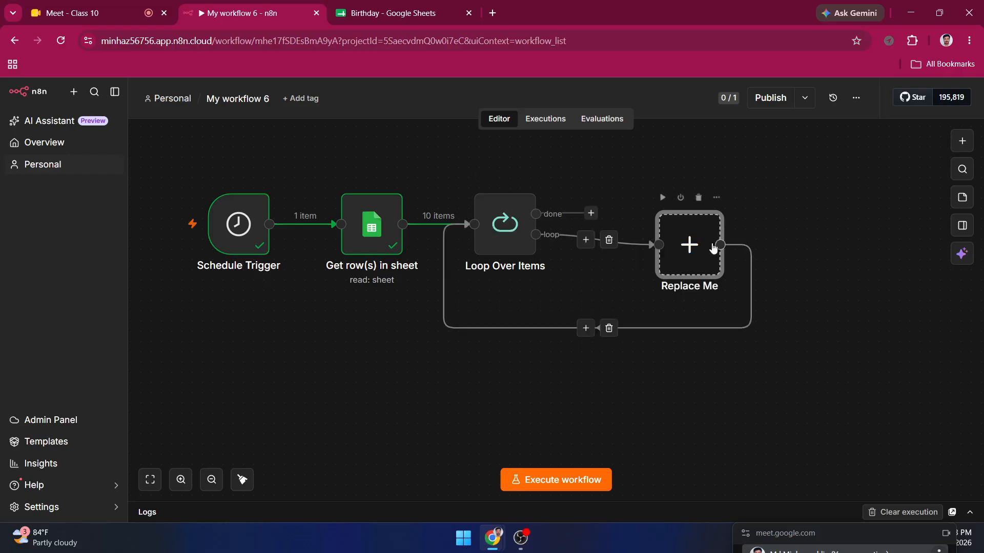
click(699, 198)
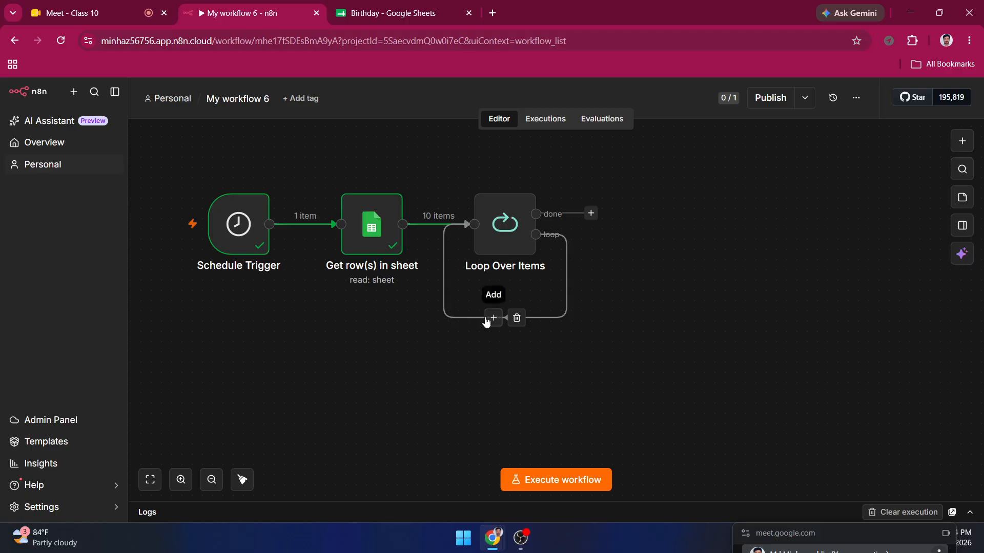
click(516, 318)
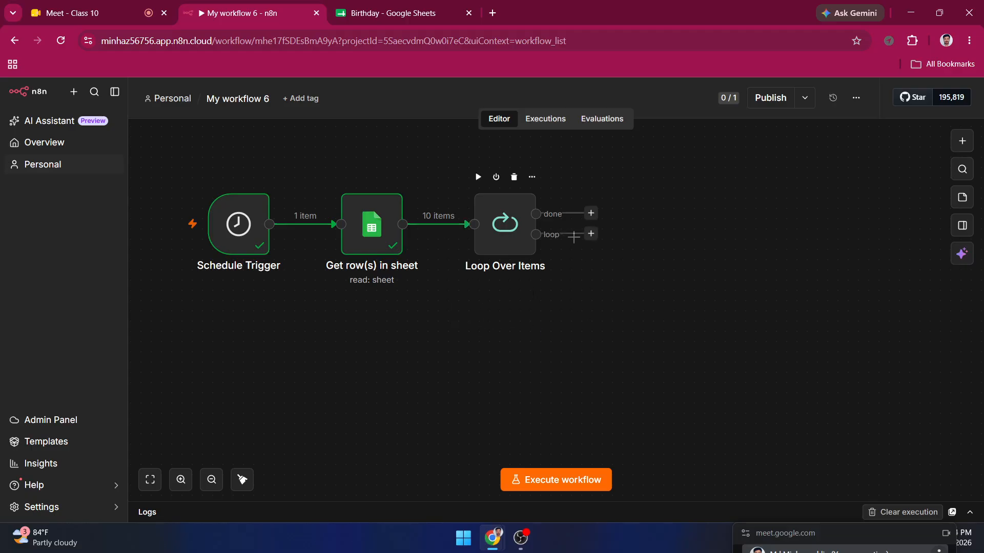
Step: Add an If node to the loop output of Loop Over Items and return to the canvas
click(591, 234)
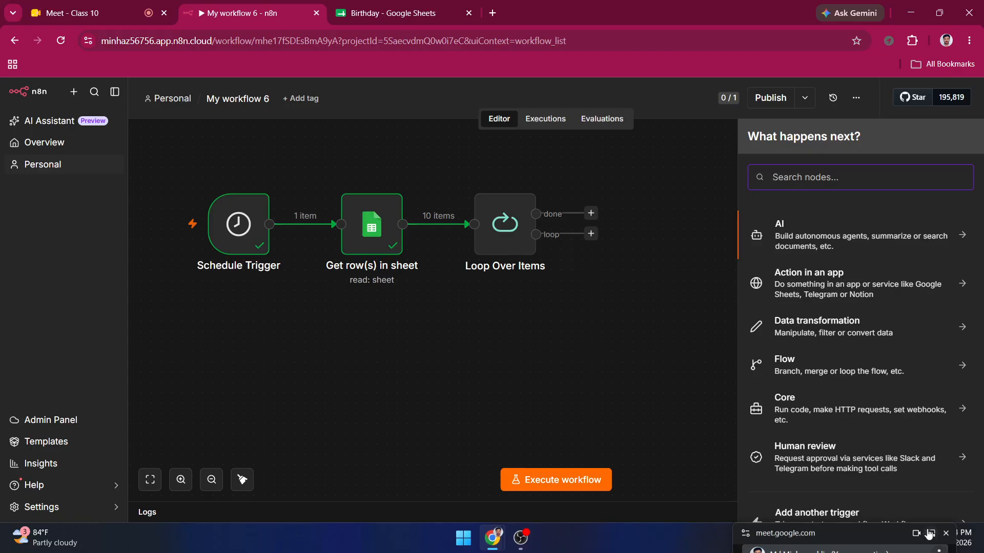
click(851, 328)
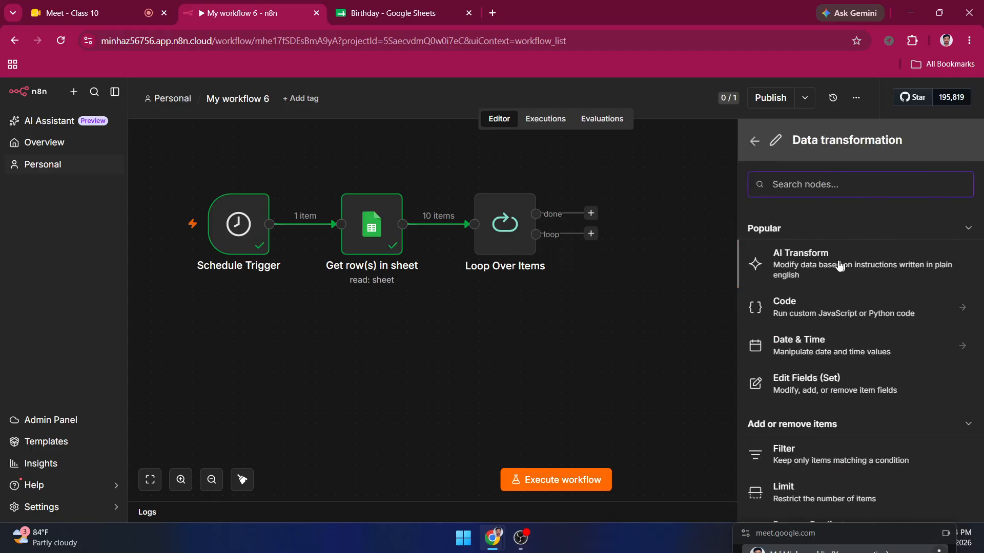
scroll(789, 249, down, 4)
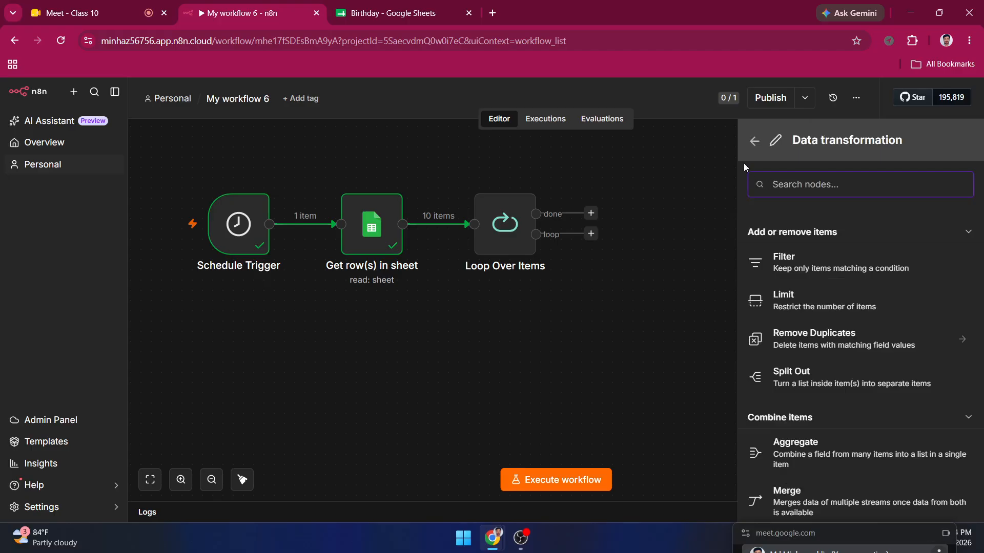
click(754, 141)
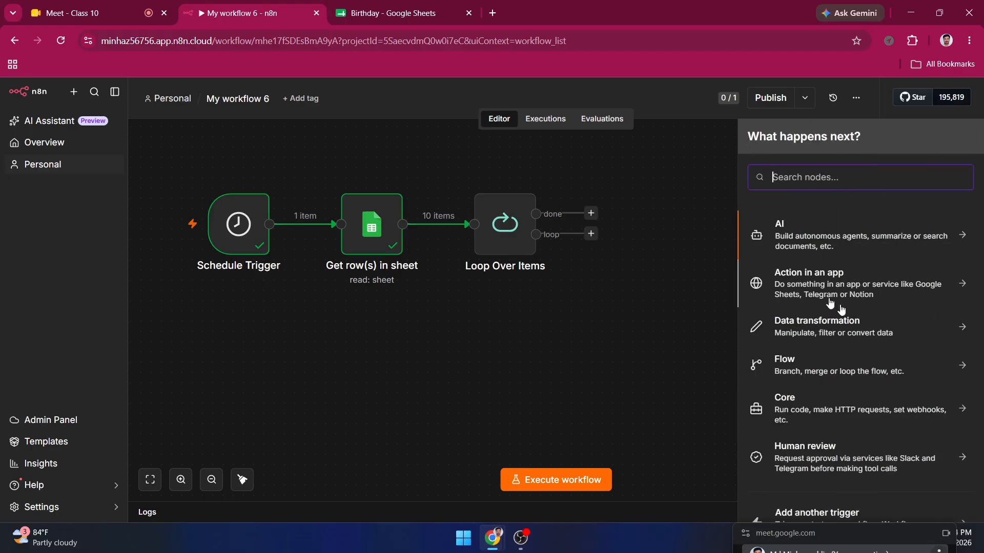
click(836, 367)
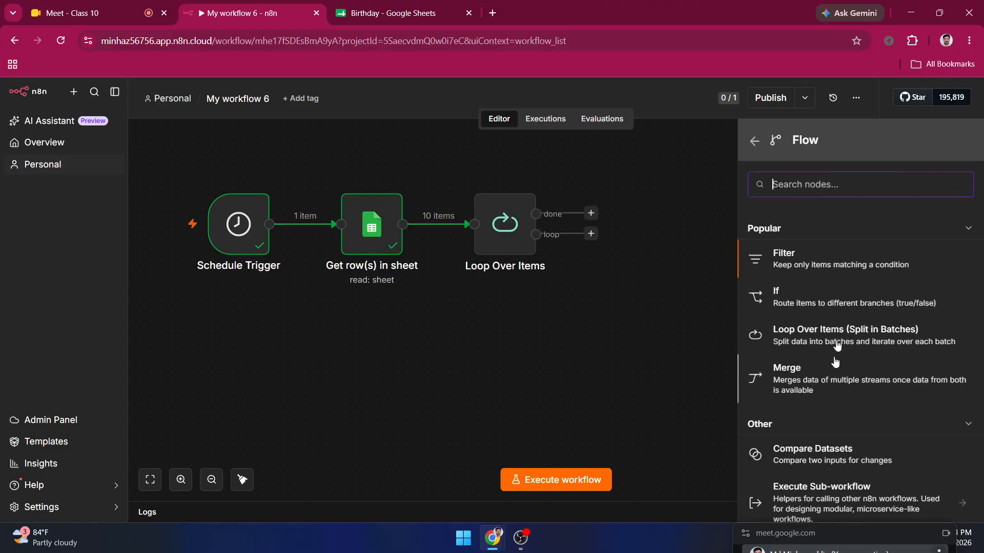
click(806, 310)
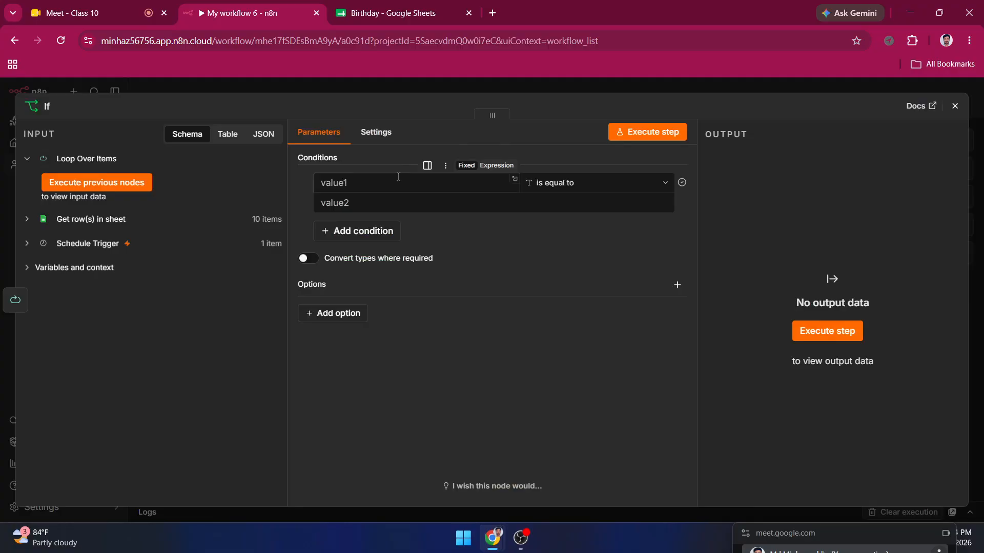
click(398, 183)
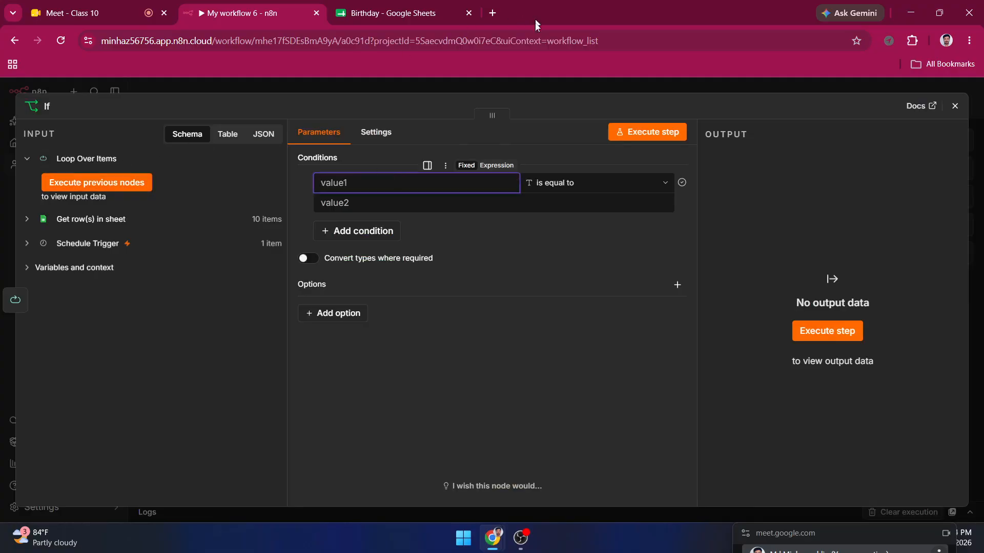
click(411, 85)
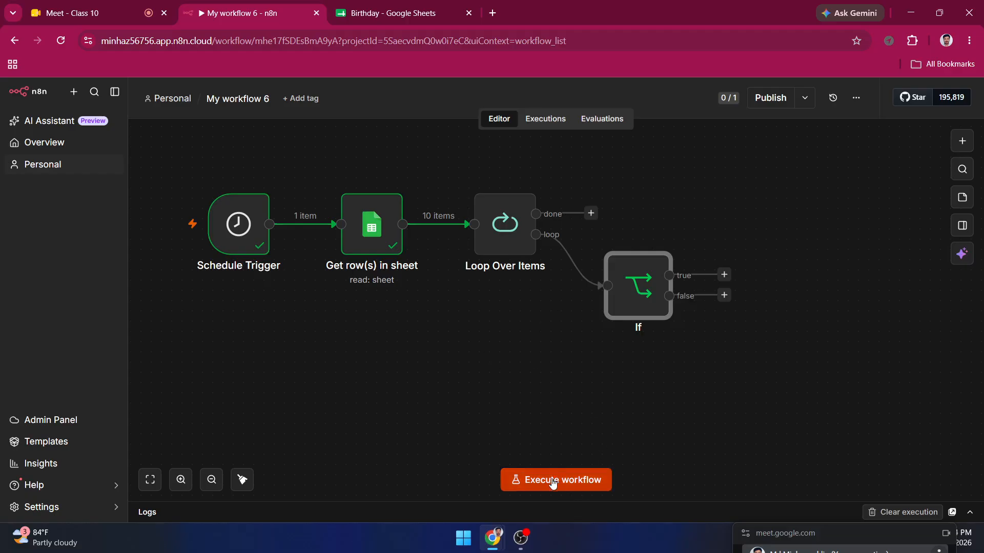
Step: Execute the workflow and open the If node at the first value of its condition
click(553, 481)
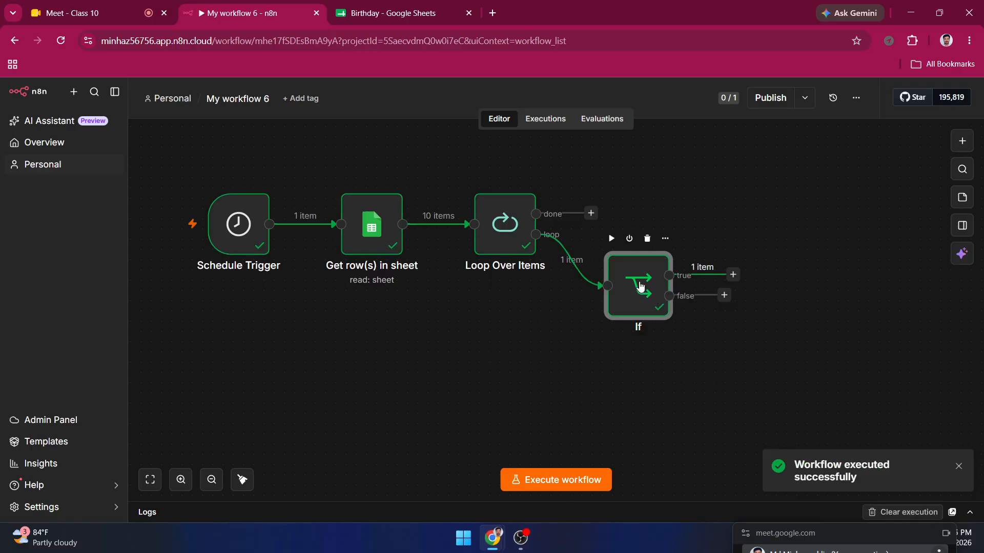
double_click(640, 286)
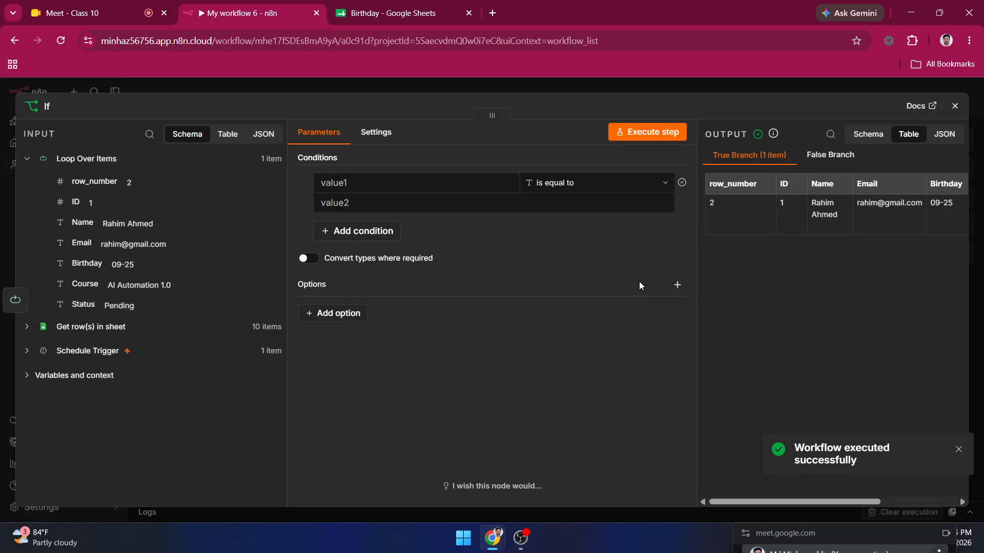
click(372, 187)
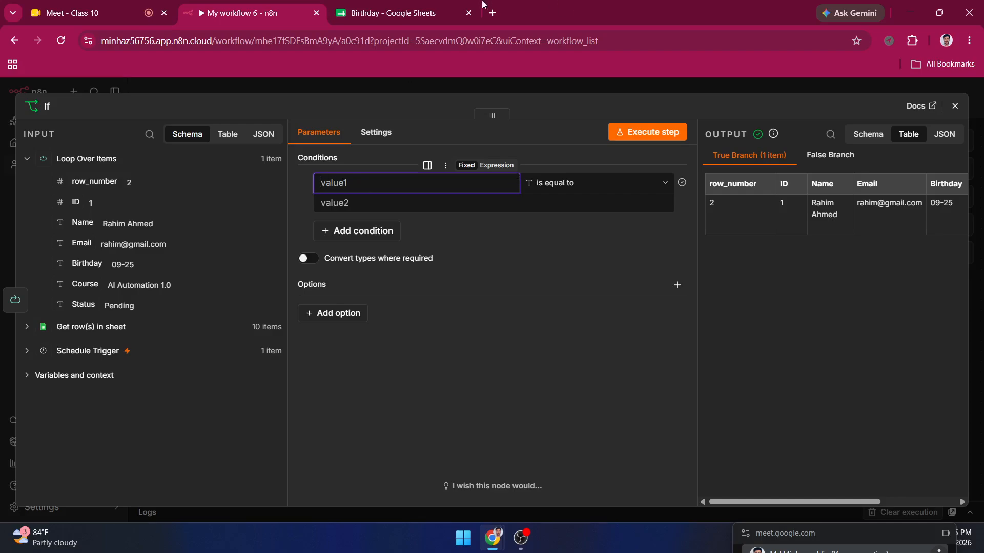
Step: Switch to the Birthday Google Sheet and examine how the date in cell D2 is stored
click(389, 13)
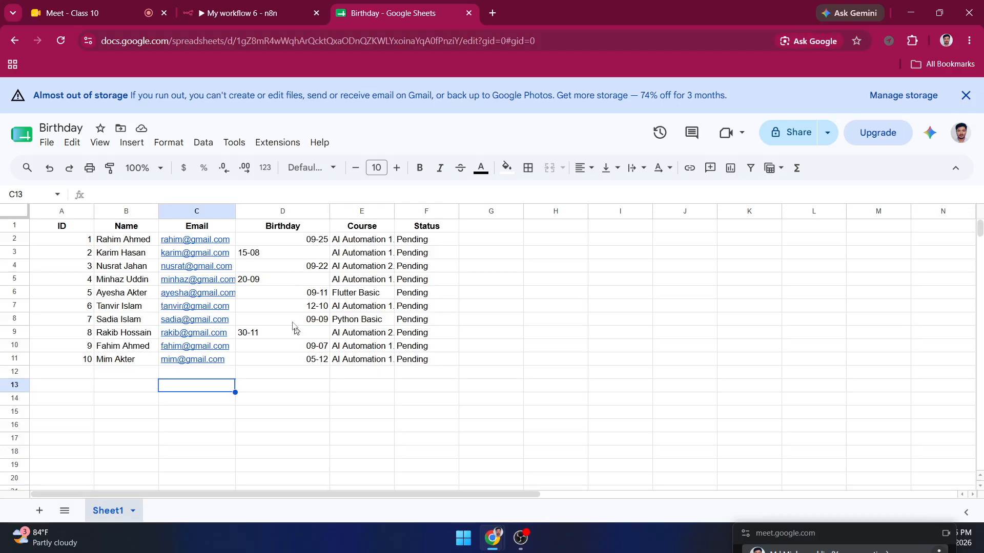
click(325, 243)
double_click(324, 242)
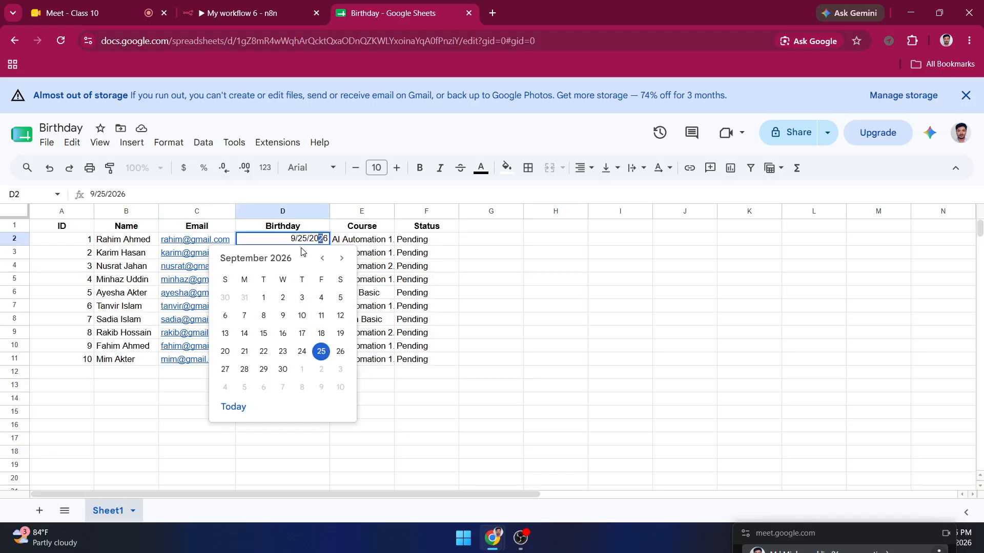
click(340, 191)
double_click(276, 237)
click(313, 239)
click(320, 352)
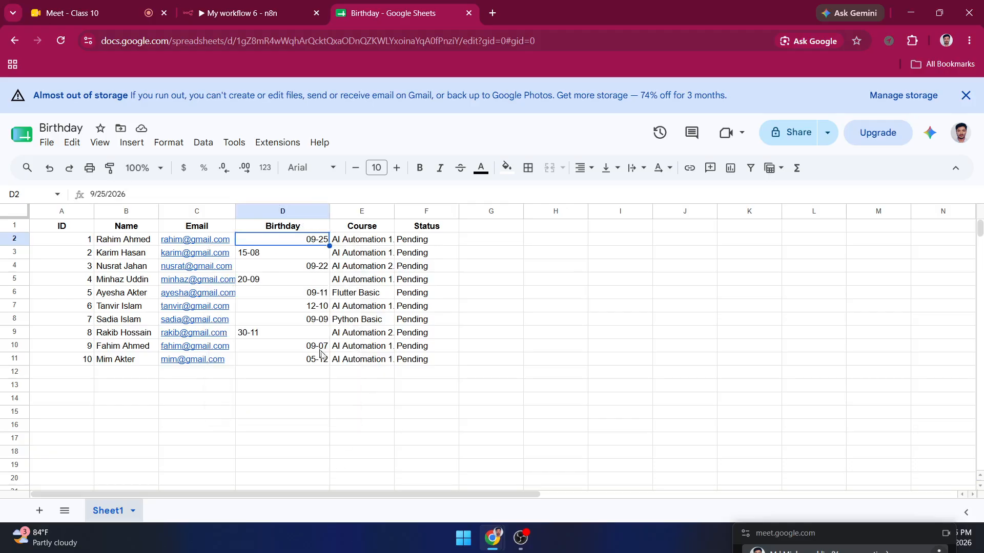
Step: Replace the birthday in cell D3 with a date in month-day format
double_click(250, 258)
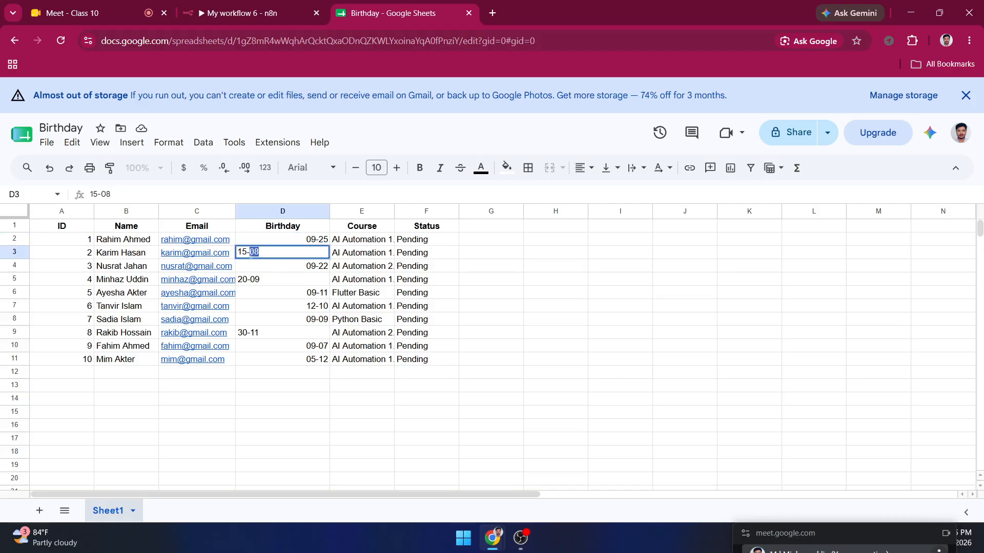
double_click(250, 254)
triple_click(250, 254)
key(BackSpace)
text(nm)
text(0)
text(9)
text(-)
text(3)
key(BackSpace)
text(23)
Step: Re-enter the birthday in cell D5 in month-day format
click(257, 284)
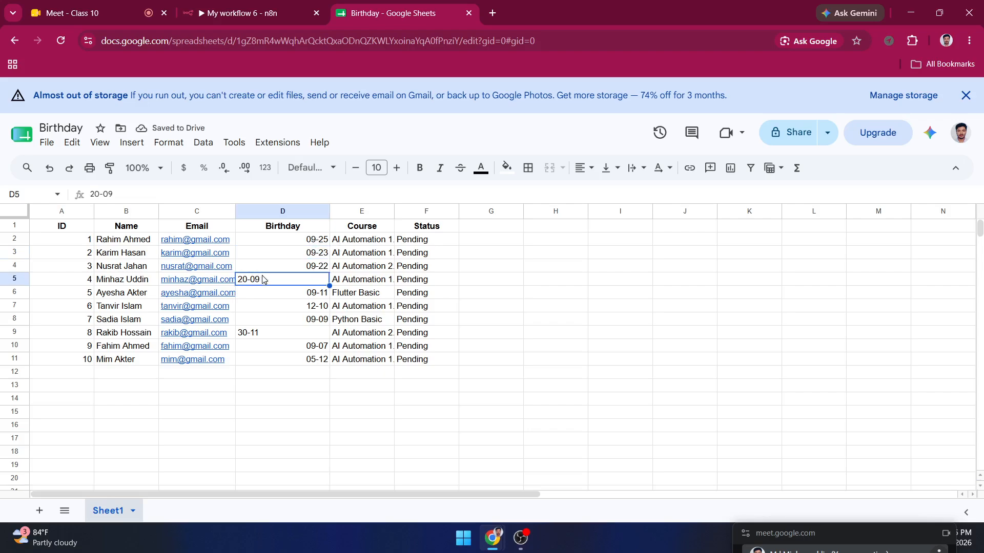
double_click(255, 280)
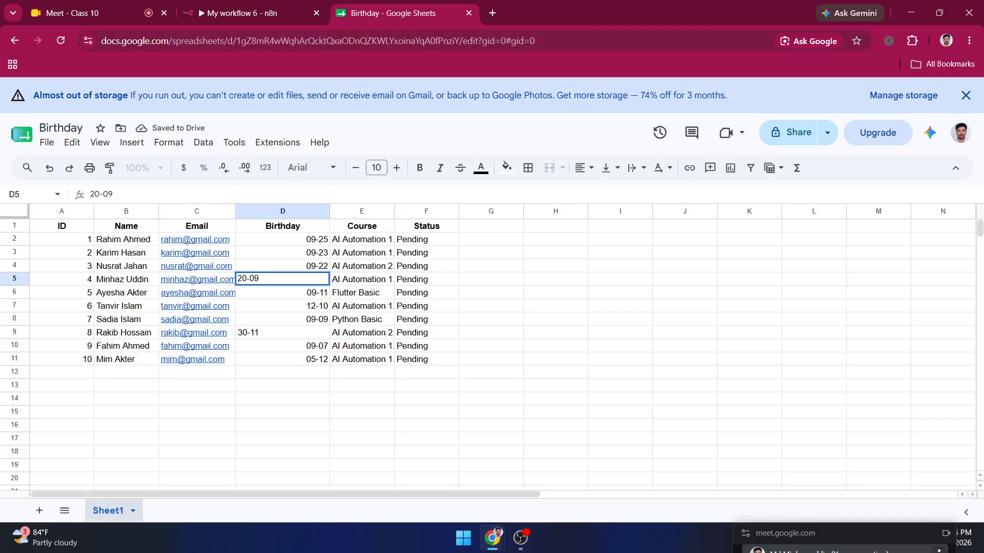
click(266, 280)
key(ctrl+a)
key(BackSpace)
text(45)
key(BackSpace)
key(BackSpace)
text(09-20)
click(499, 325)
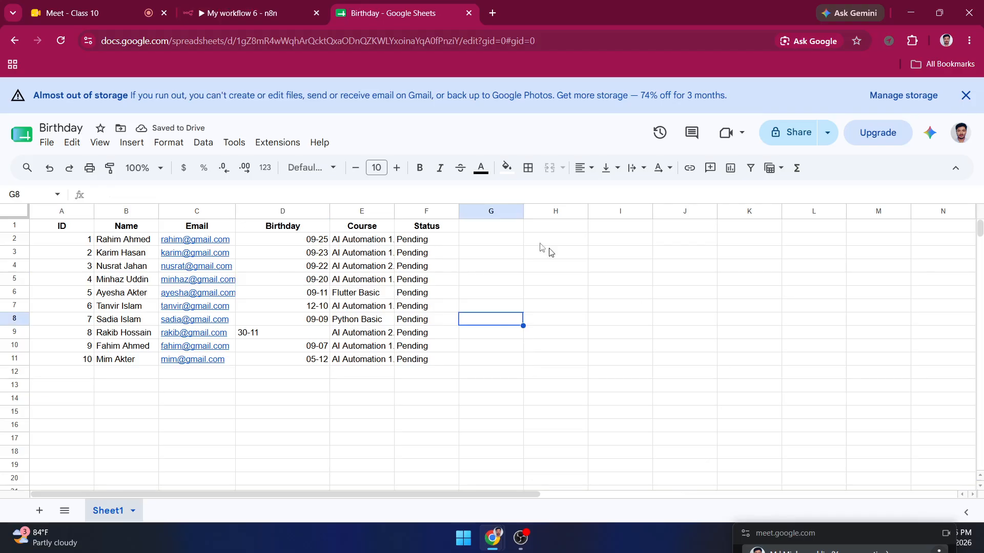
Step: Check the stored dates behind the Birthday cells from D2 down to D7
click(325, 241)
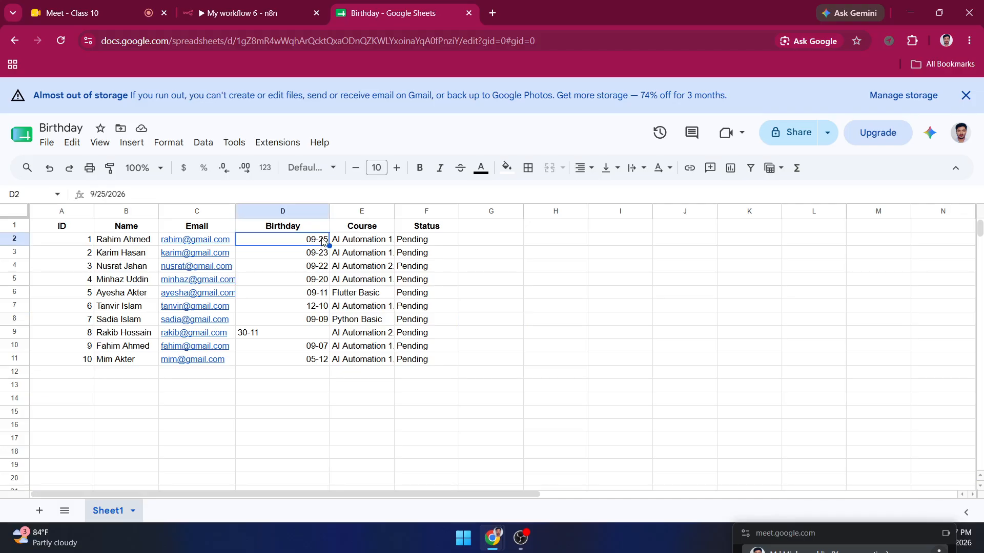
click(321, 266)
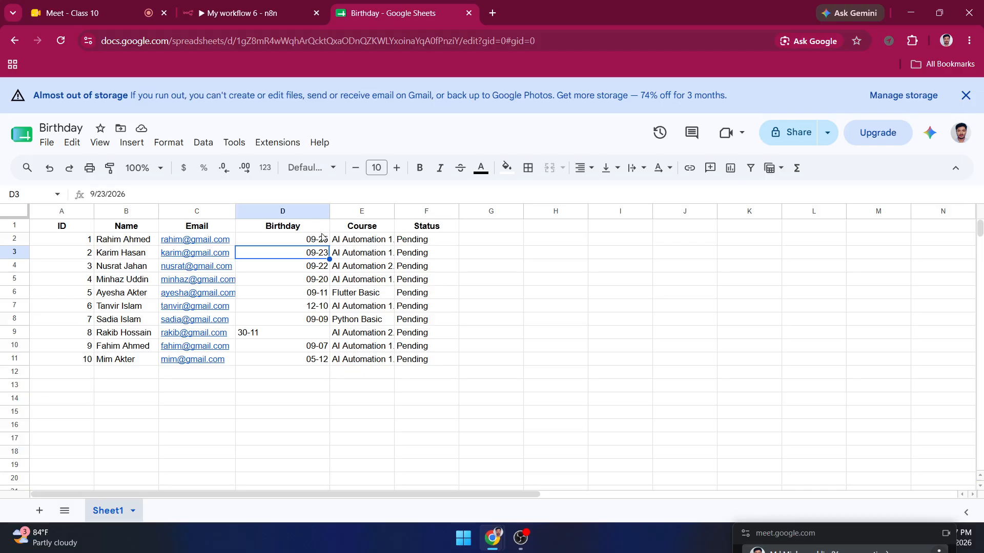
click(324, 239)
click(321, 256)
click(324, 241)
click(318, 255)
click(324, 241)
click(322, 253)
click(326, 267)
click(317, 281)
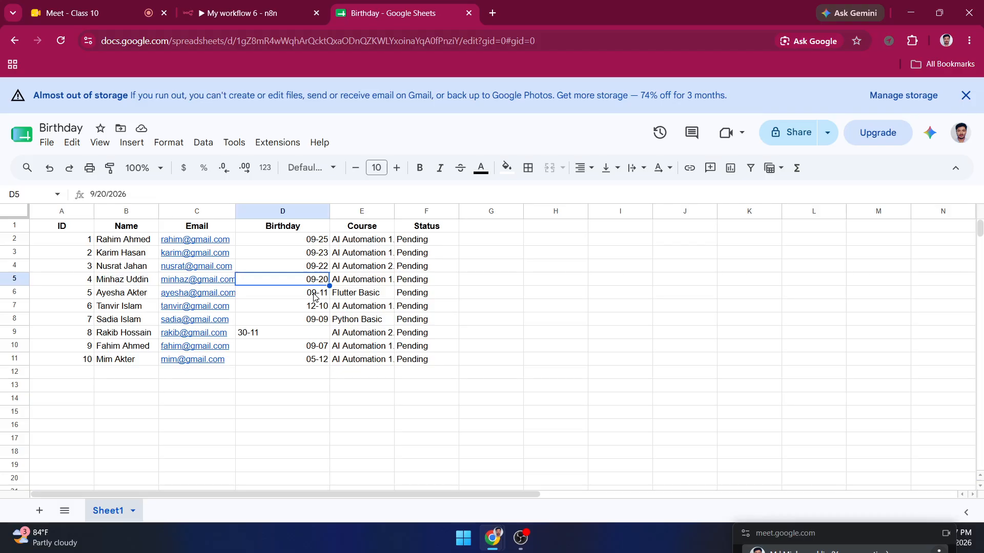
click(315, 295)
click(309, 307)
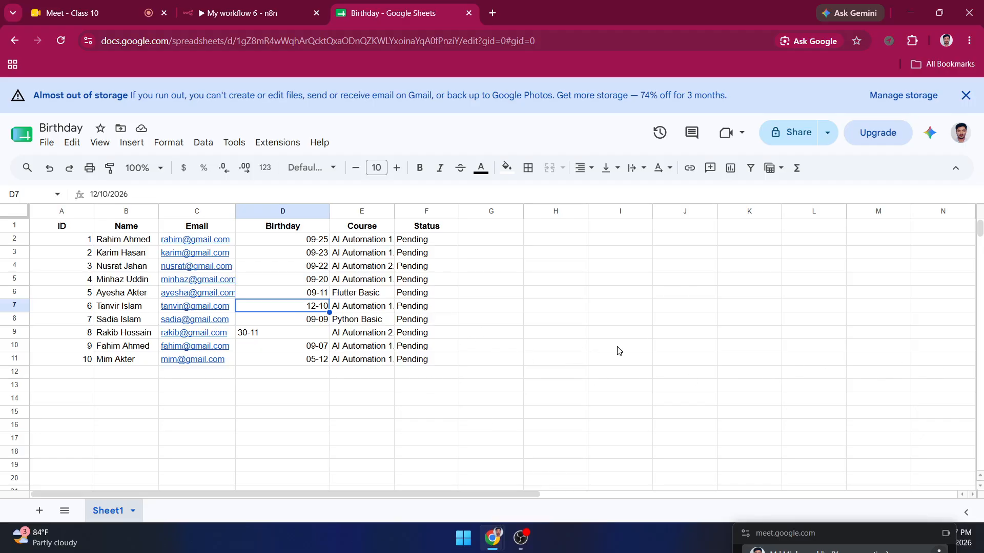
Step: Move the floating meeting window away from the clock and return to the If node in n8n
drag(786, 535, 678, 546)
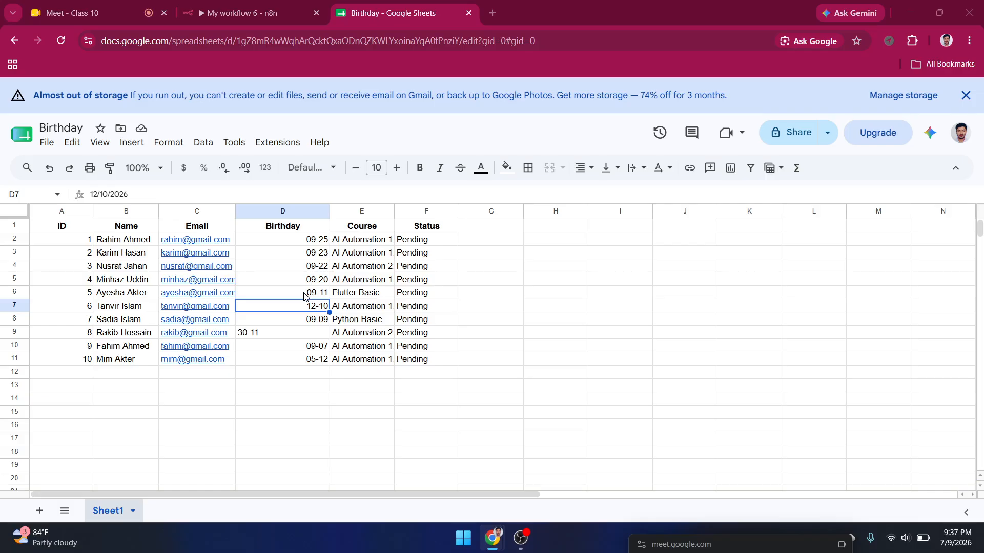
click(253, 4)
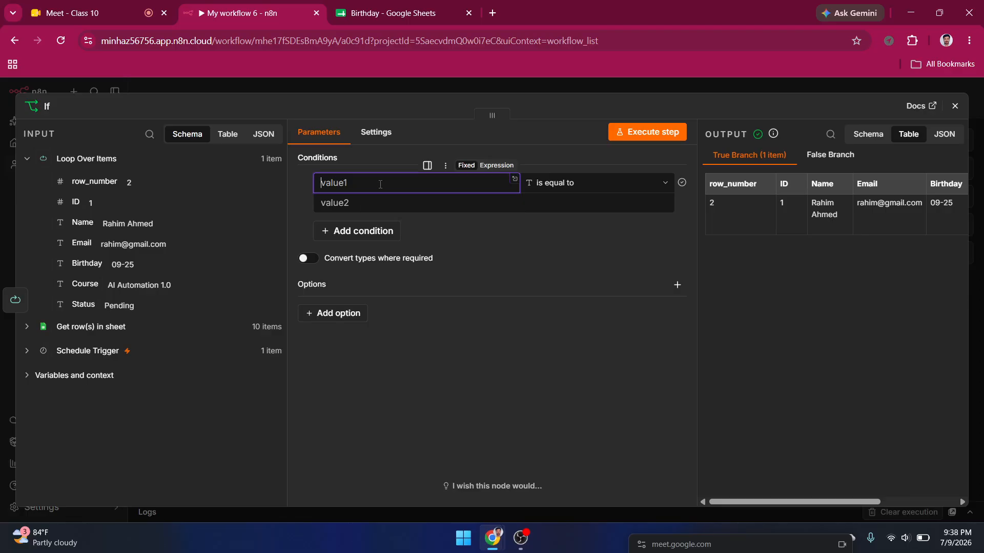
text({)
key(BackSpace)
text({)
key(BackSpace)
text({{)
key(BackSpace)
key(BackSpace)
Step: Set the first value of the If condition to the row_number field from Loop Over Items, {{ $json.row_number }}
drag(95, 182, 359, 182)
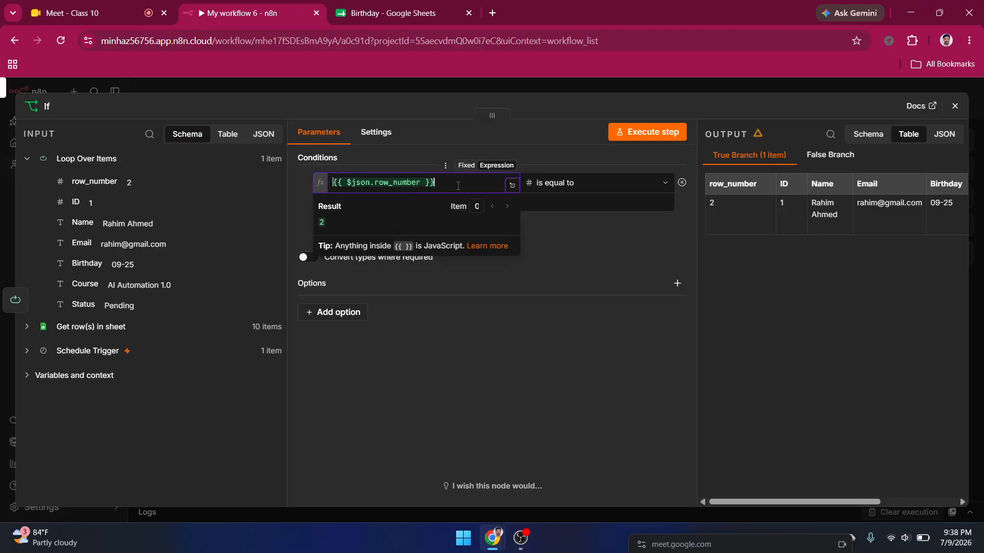
drag(458, 186, 324, 186)
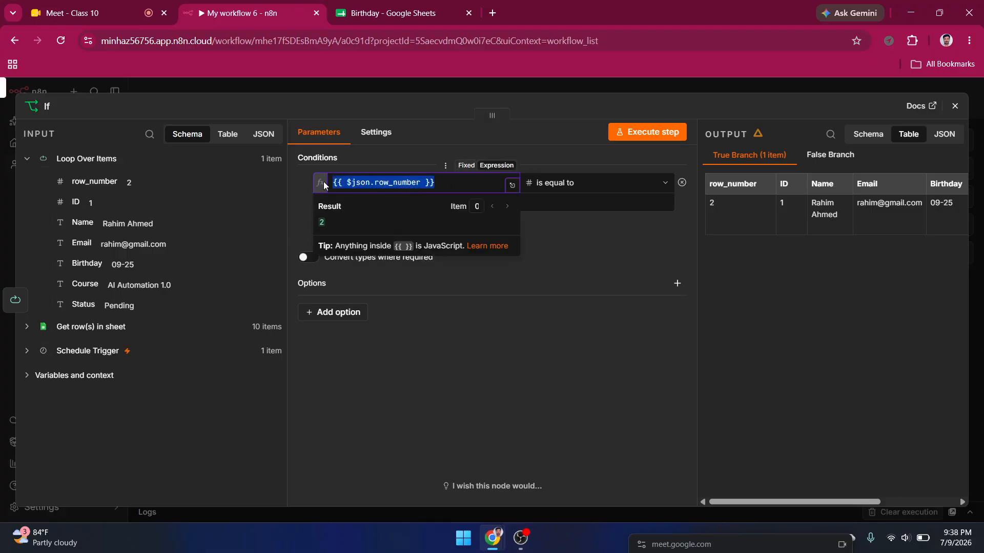
click(460, 177)
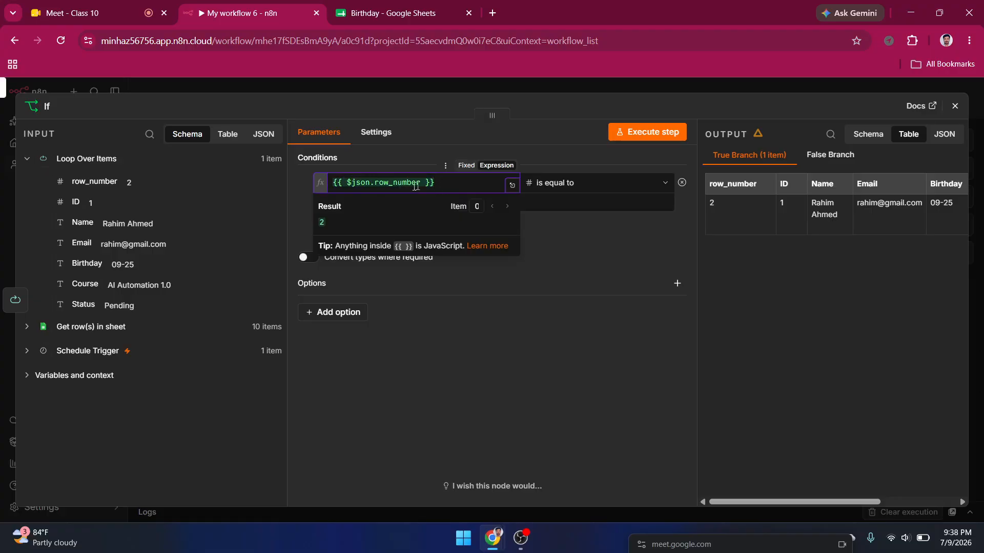
double_click(444, 185)
click(441, 173)
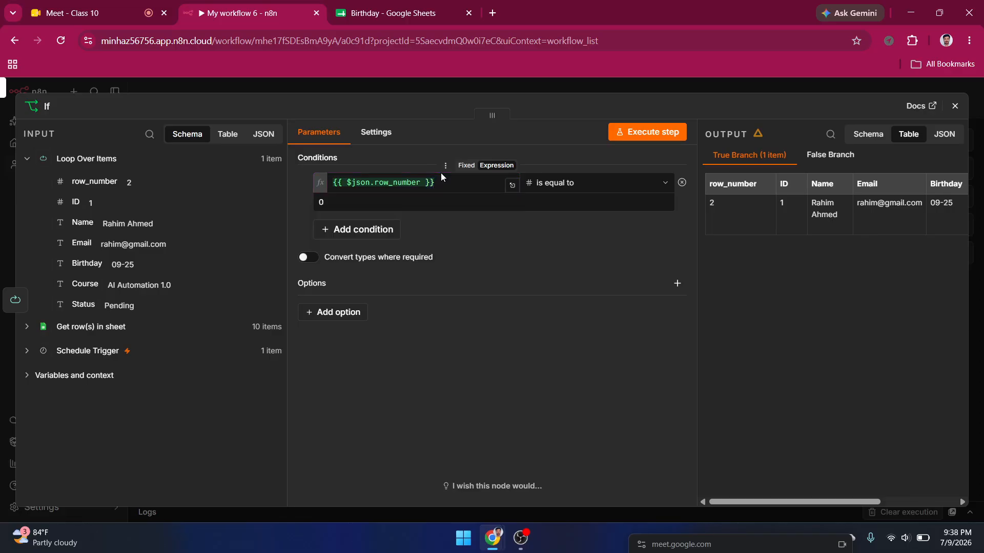
Step: Replace the first value of the If condition with the current date-time expression {{ $now }}
click(427, 185)
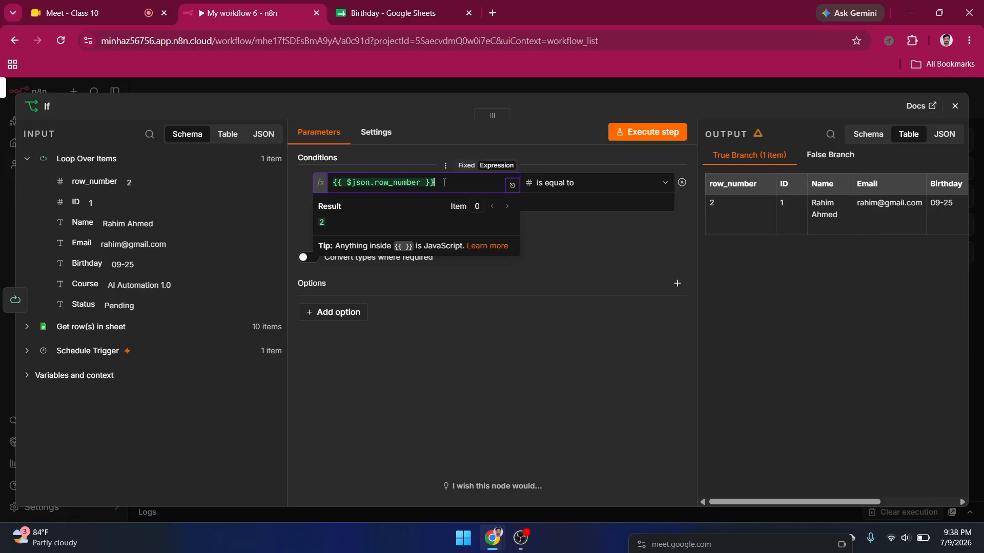
drag(445, 182, 304, 187)
key(BackSpace)
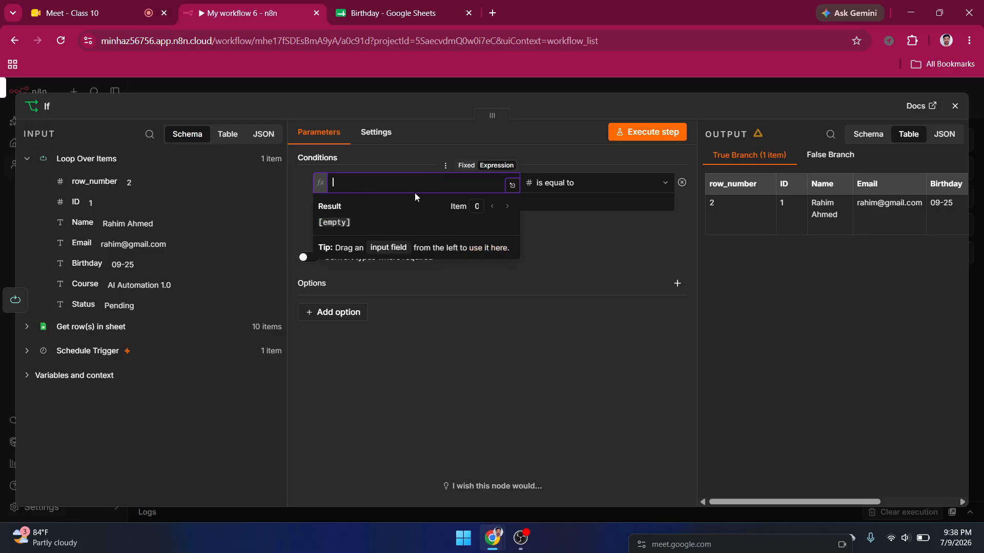
text({)
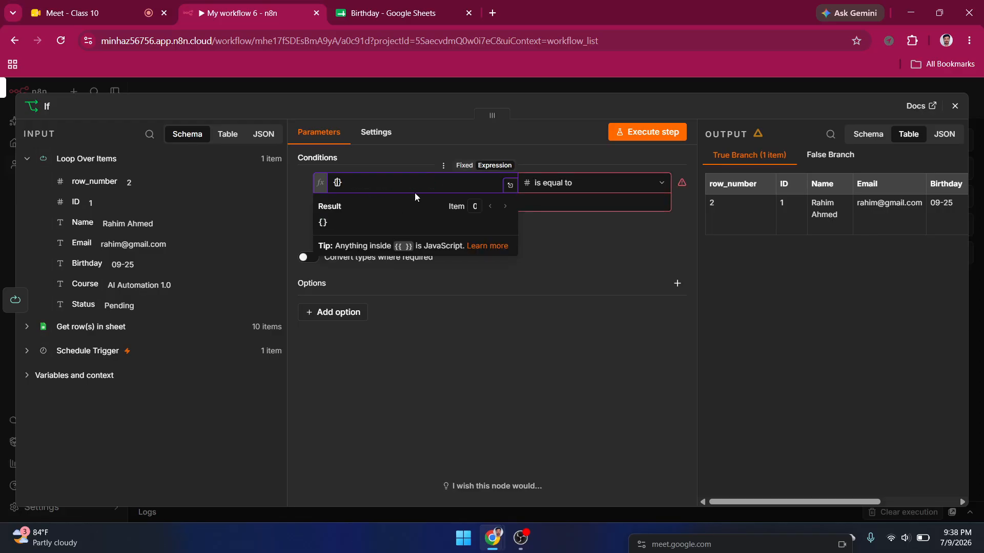
text({)
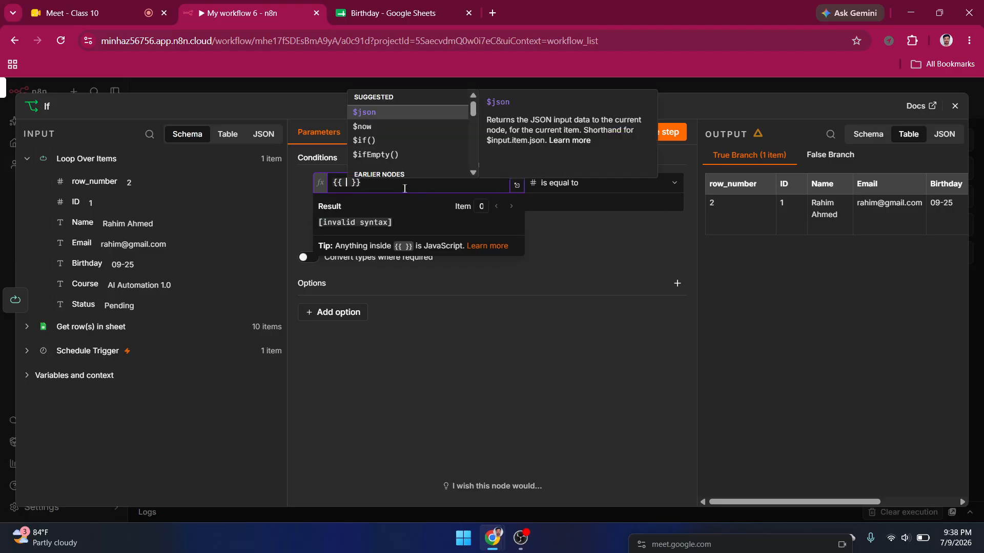
click(349, 183)
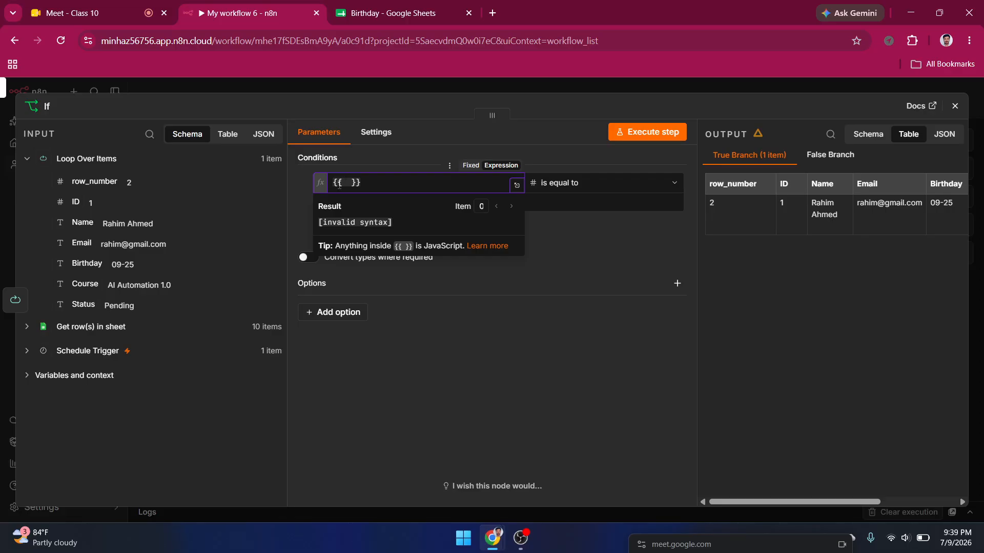
text($)
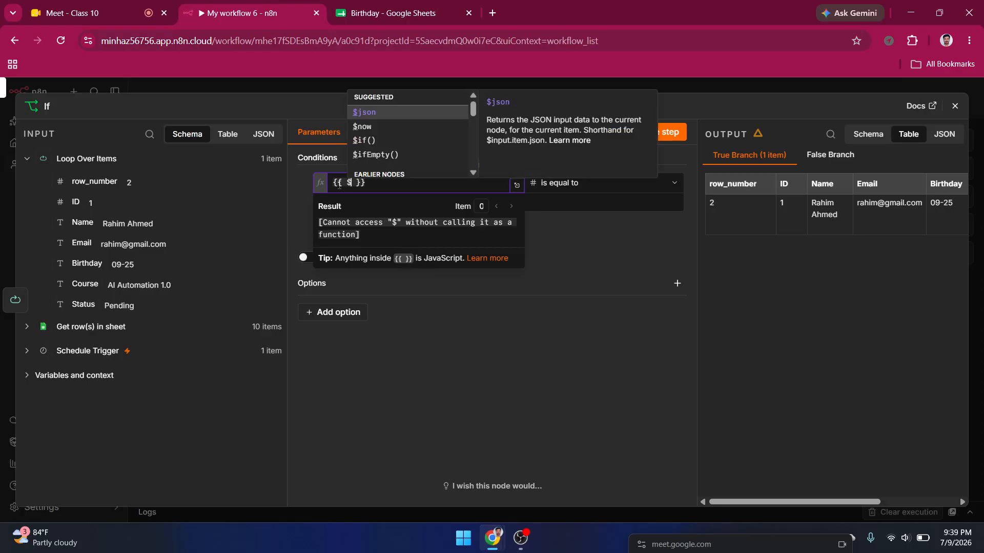
text(now)
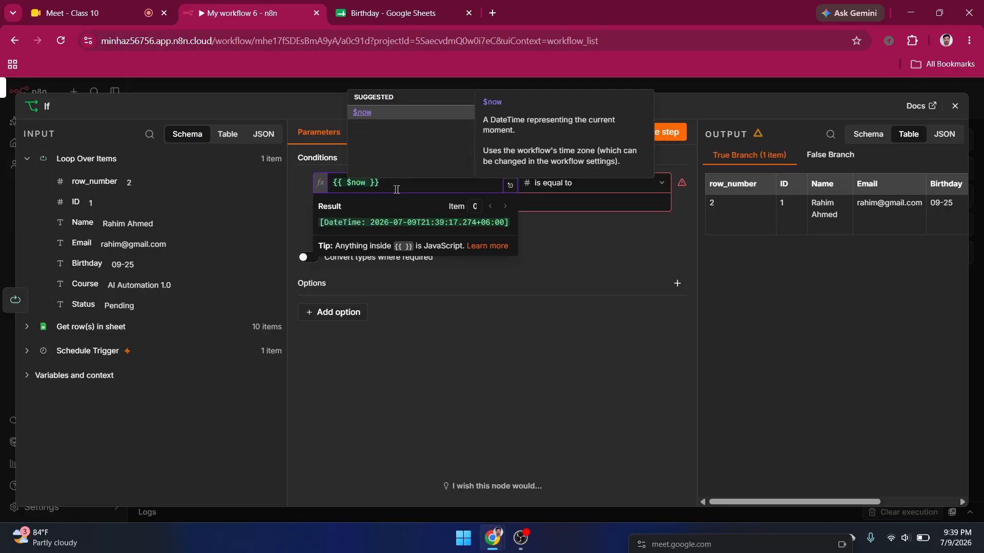
key(End)
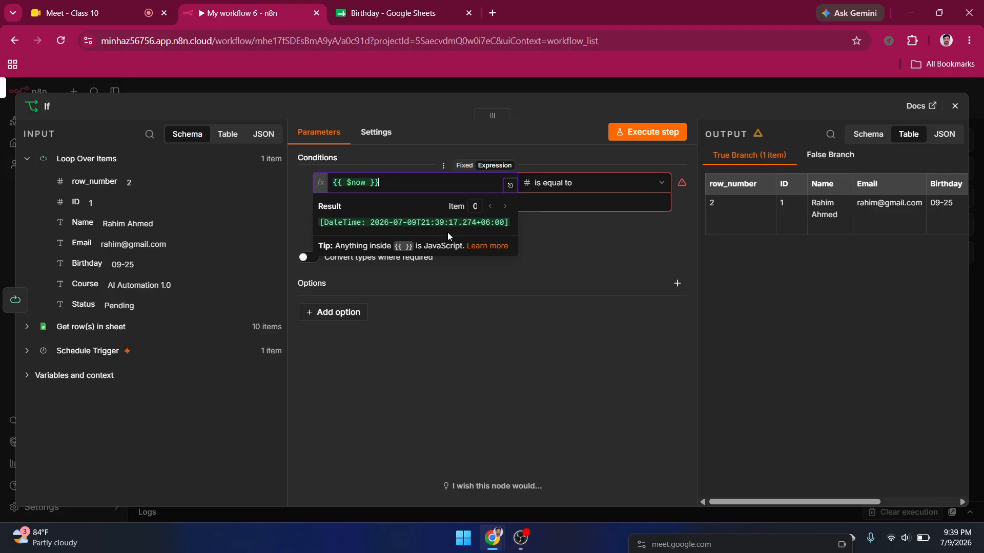
Step: Compare the $now result with the Birthday sheet's date format and extend the expression with toFormat("dd-")
drag(320, 223, 501, 222)
click(368, 216)
click(404, 14)
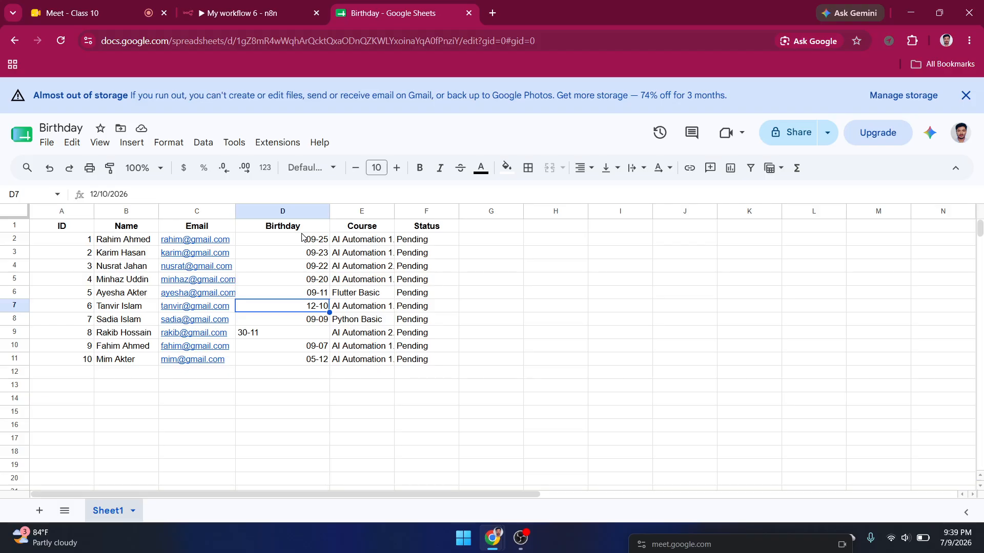
click(256, 11)
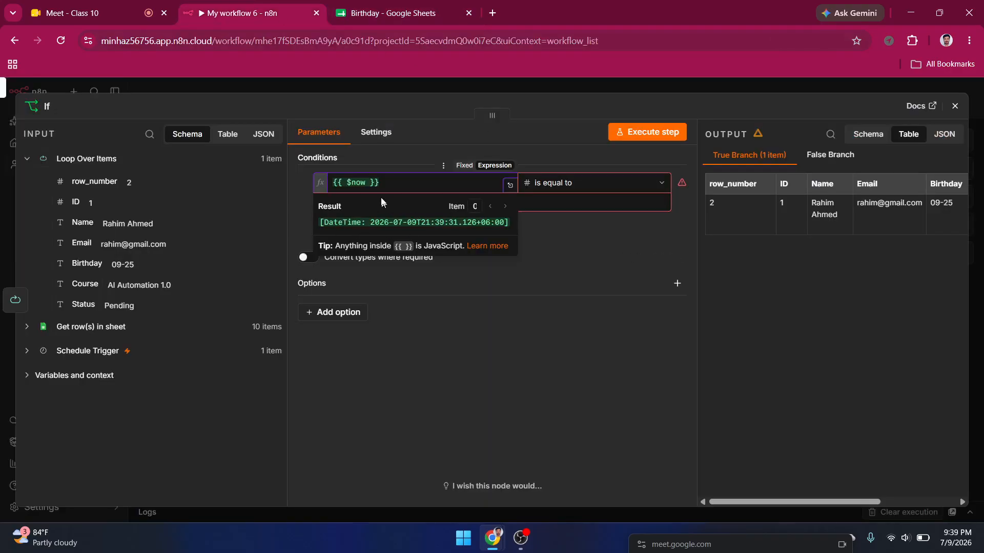
click(370, 185)
text(to)
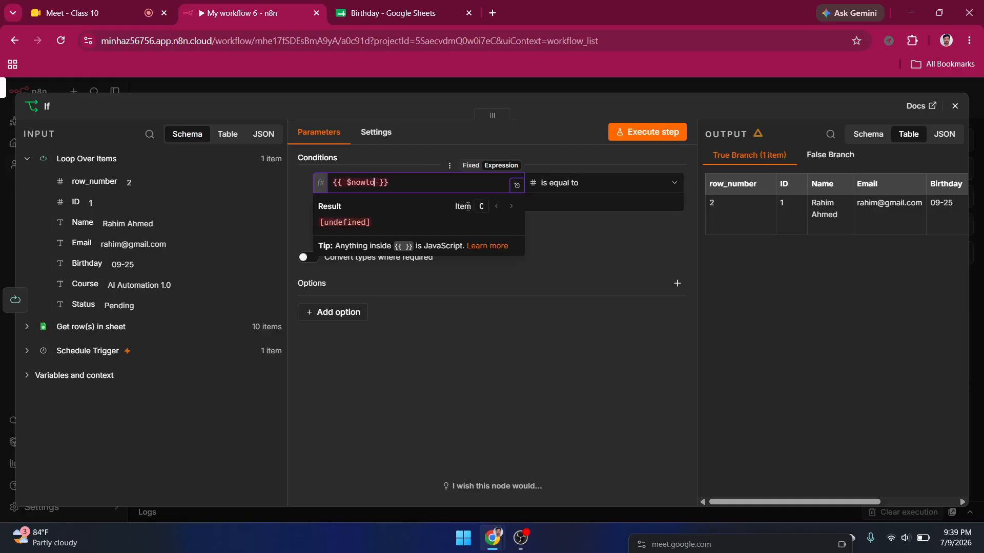
text(Format()
click(434, 189)
text(")
text(dd)
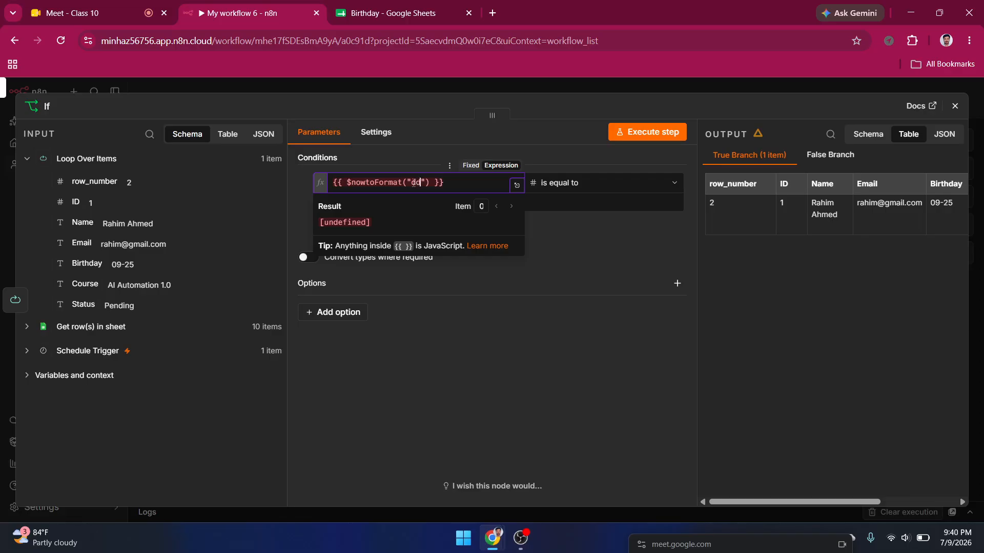
text(-)
Step: Rewrite the format argument in single quotes and add the missing dot, making the expression {{ $now.toFormat('dd-') }}
key(BackSpace)
key(BackSpace)
key(BackSpace)
key(BackSpace)
key(BackSpace)
text('now)
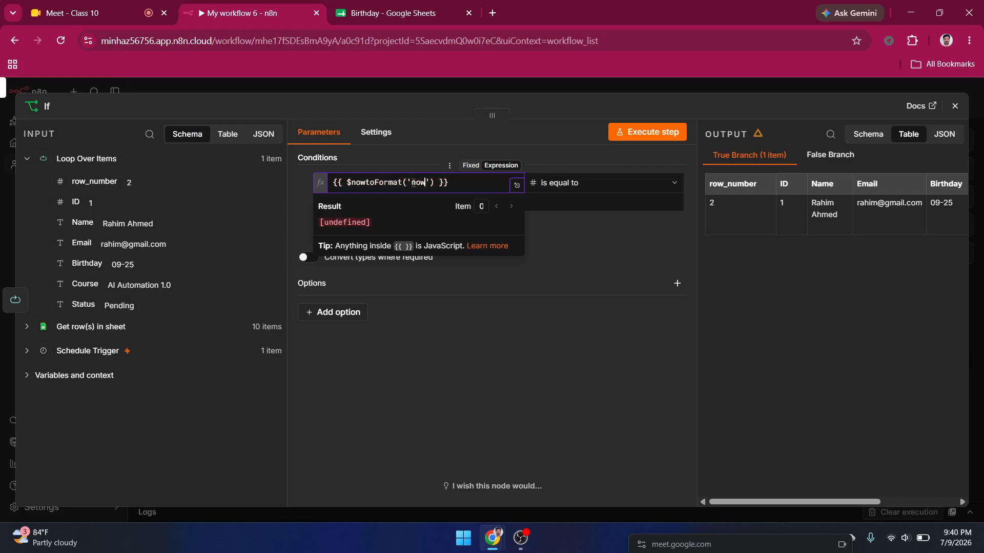
key(BackSpace)
key(BackSpace)
key(BackSpace)
text(dd)
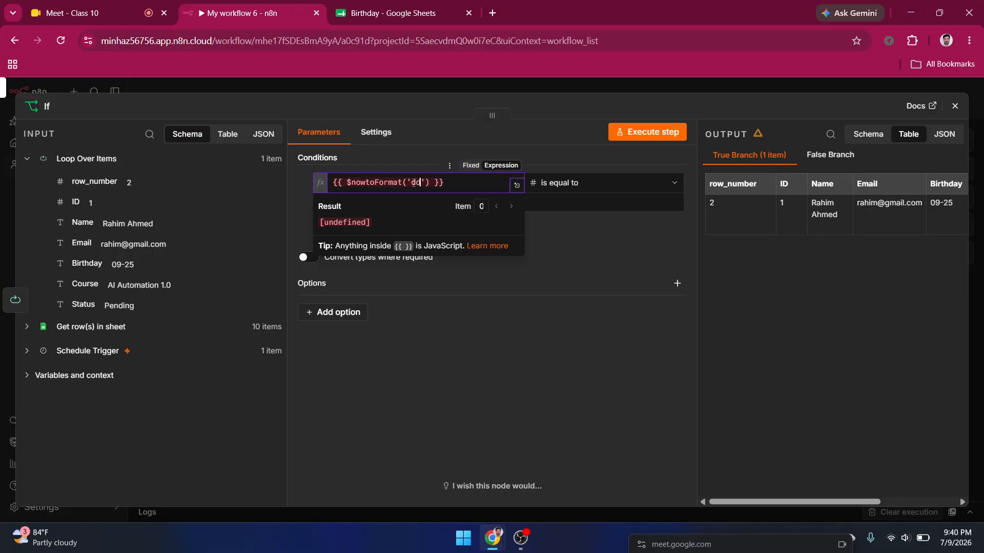
text(-)
text(.)
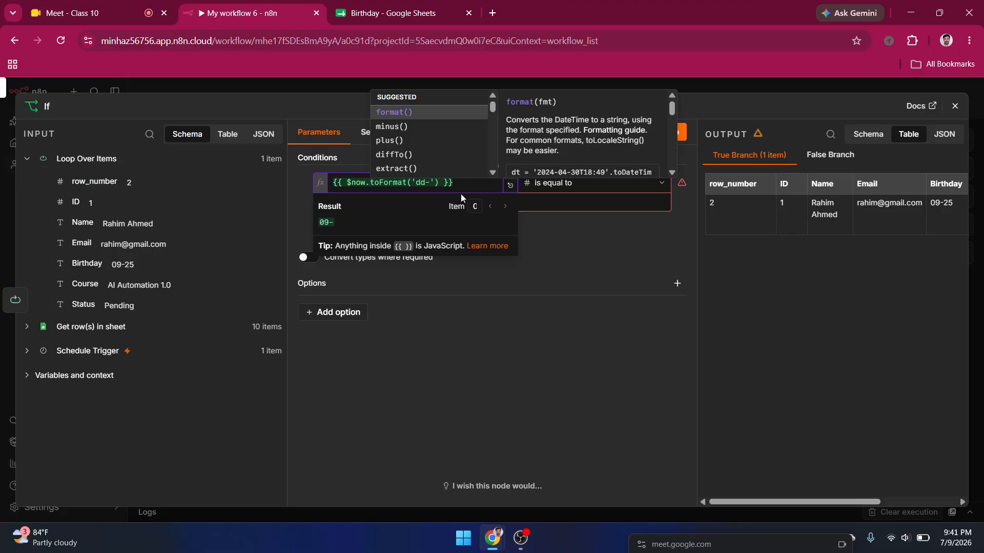
Step: Clear the format string, check the Birthday column's format in the sheet, and set the string to 'dd-MM-y'
click(429, 183)
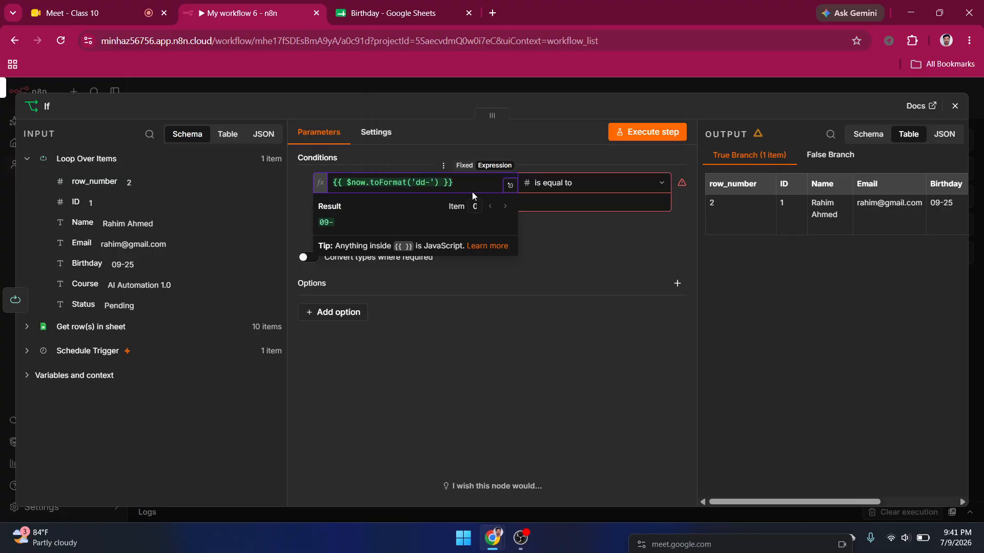
key(BackSpace)
key(BackSpace)
key(BackSpace)
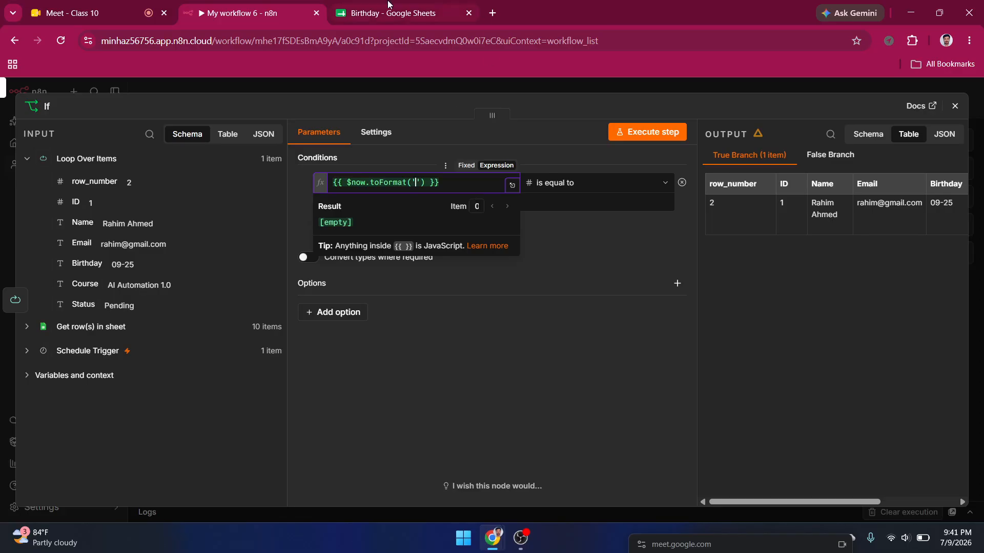
click(400, 13)
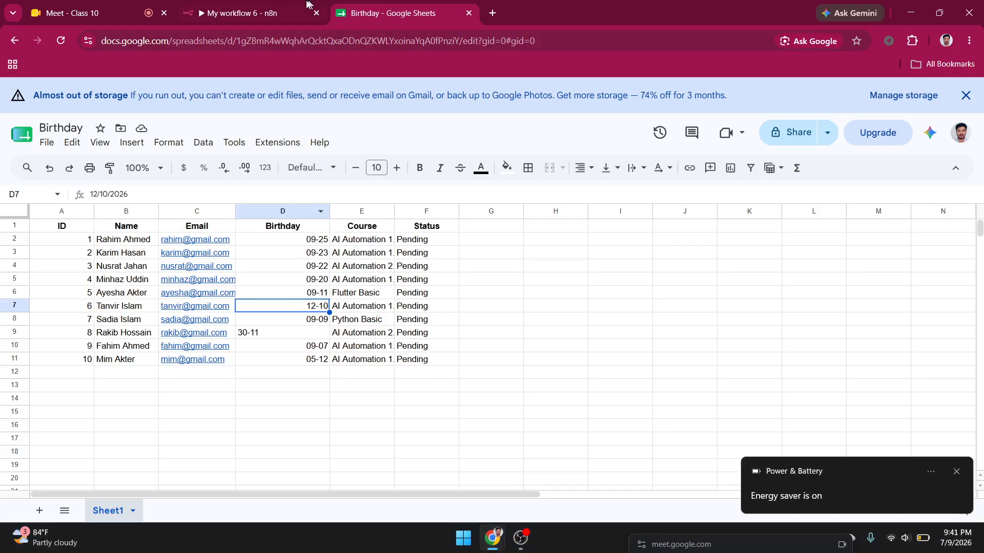
click(266, 8)
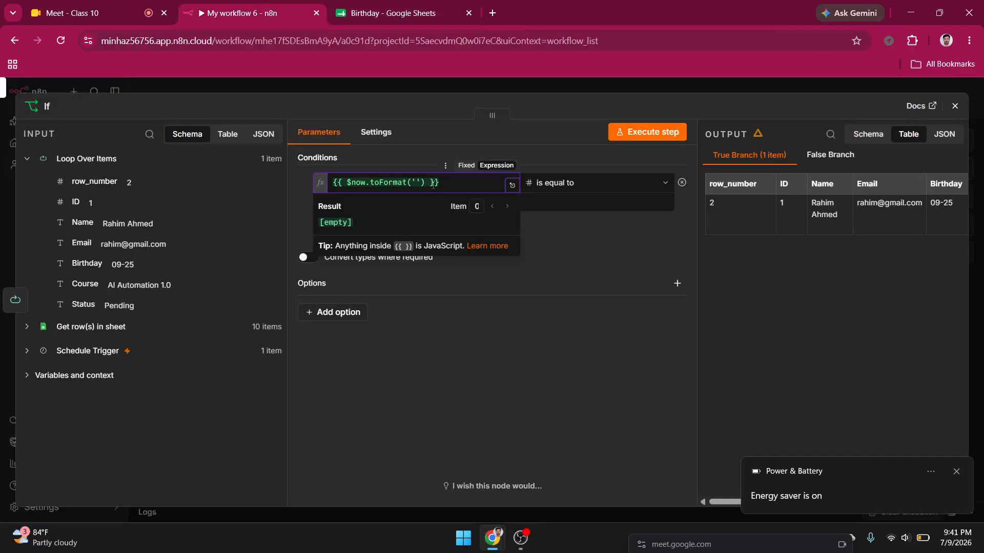
text(dd)
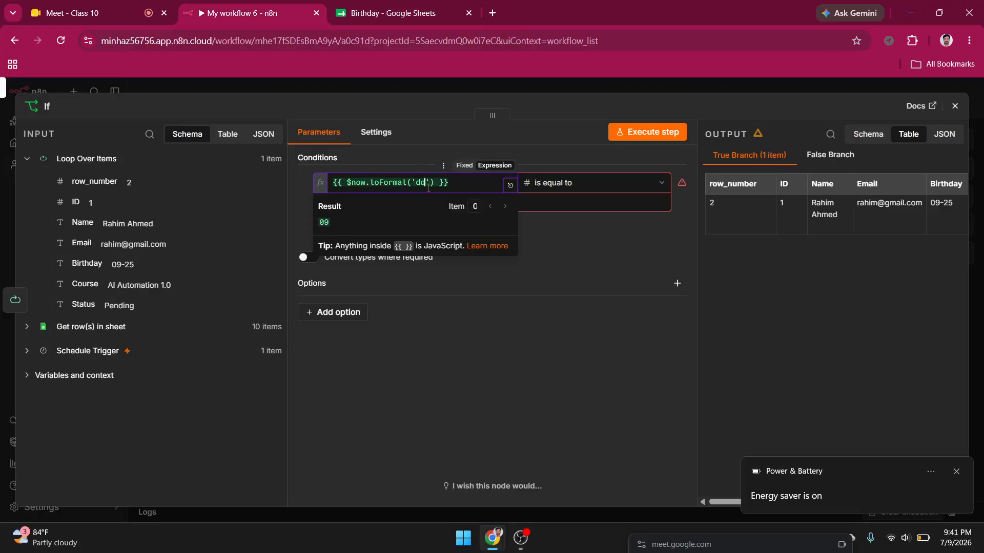
text(-)
text(MM-y)
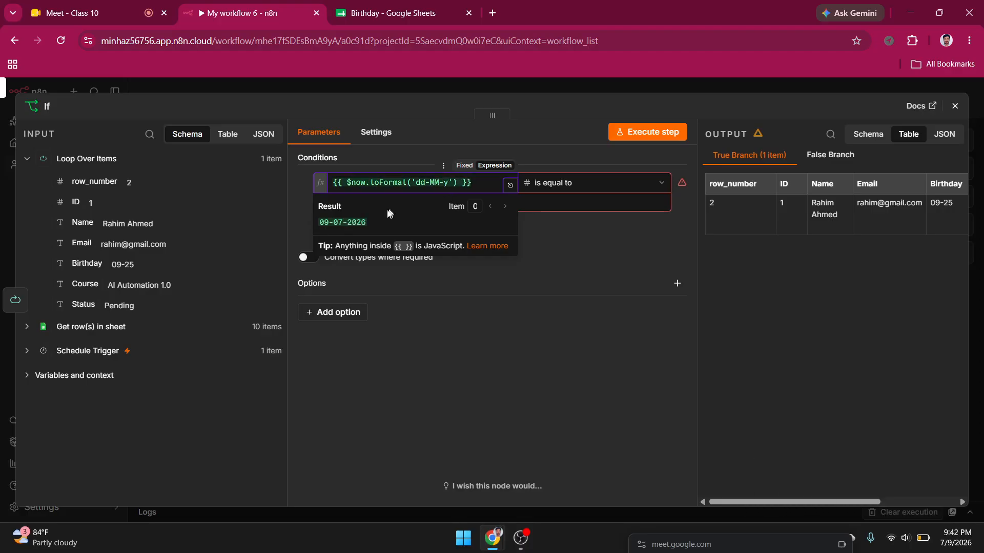
Step: Recheck the Birthday column in the sheet and drop the year from the expression, leaving {{ $now.toFormat('dd-MM') }}
click(398, 9)
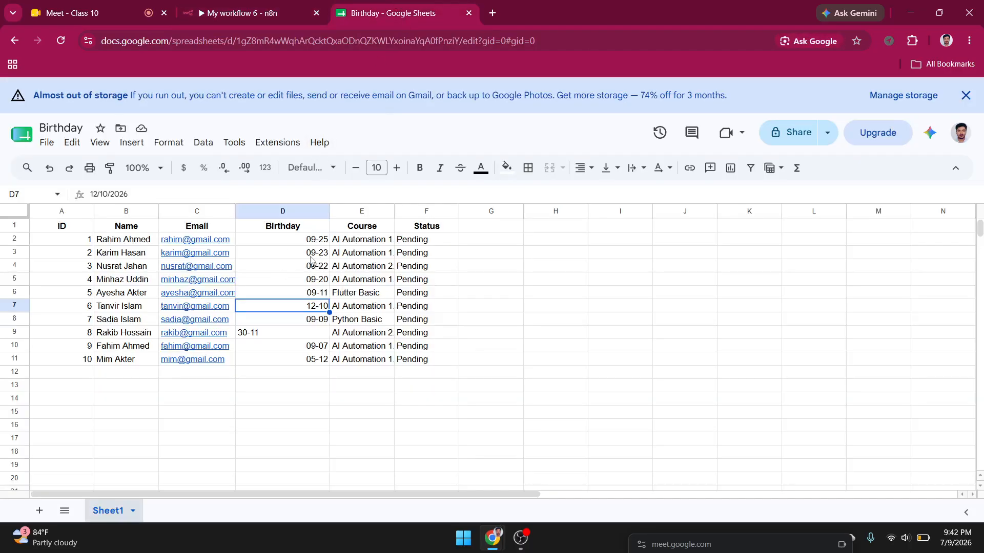
click(260, 6)
click(449, 186)
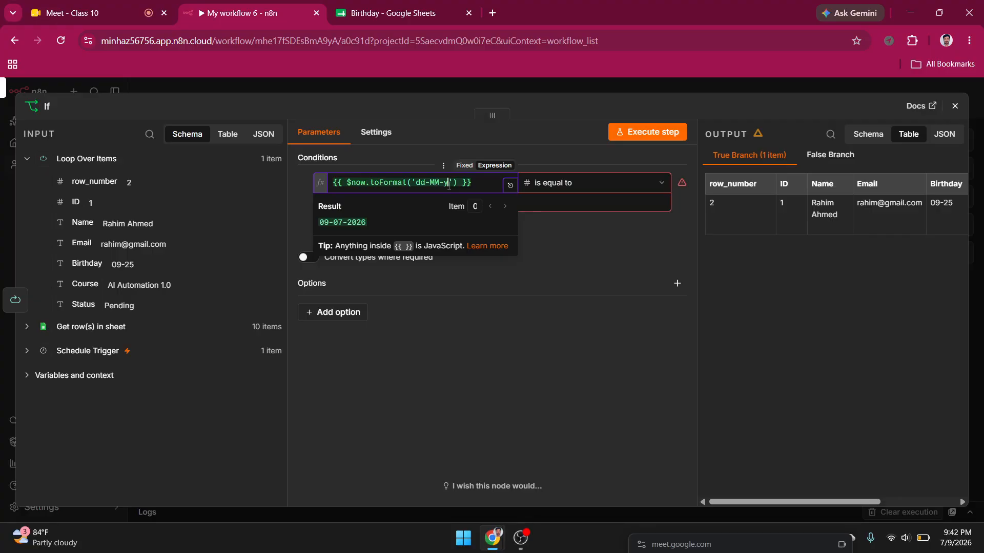
key(BackSpace)
key(BackSpace)
click(571, 300)
Step: Set the second value of the If condition to the Birthday field, {{ $json.Birthday }}, and close the node
click(356, 203)
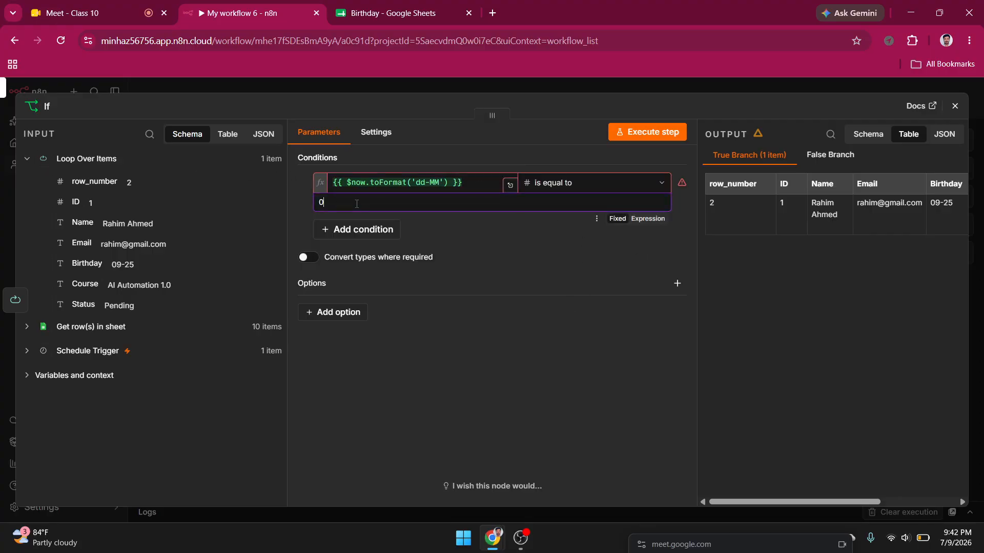
drag(357, 204, 317, 211)
key(BackSpace)
drag(75, 264, 328, 204)
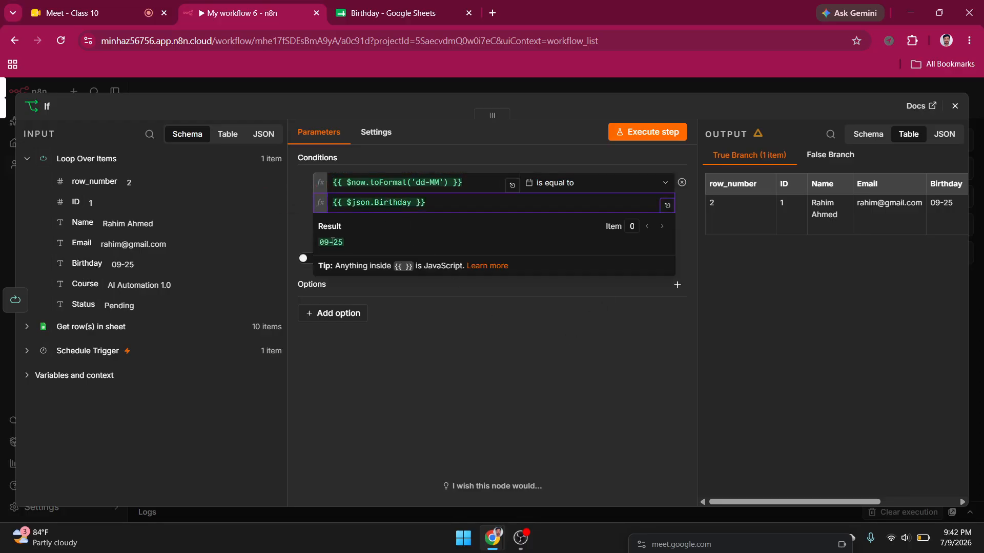
click(440, 388)
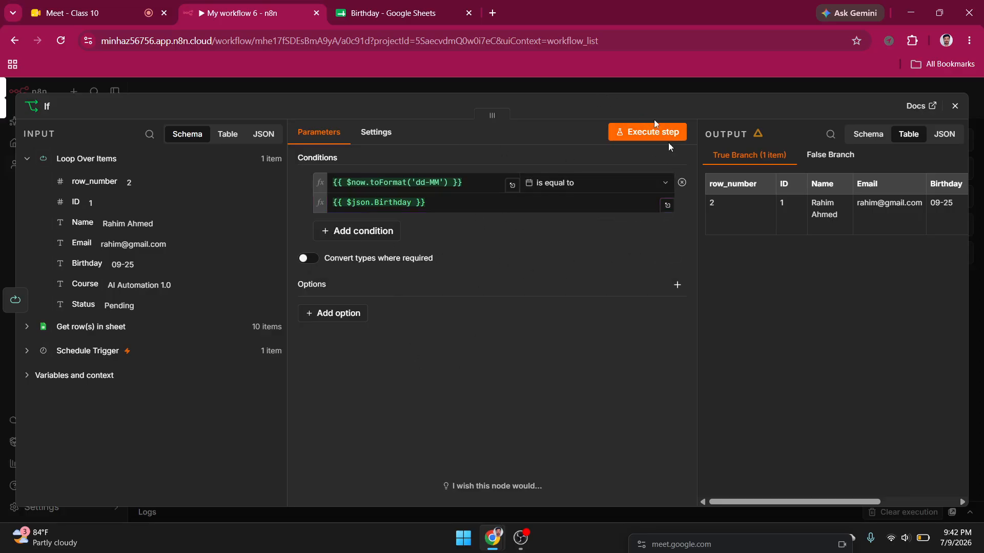
click(650, 85)
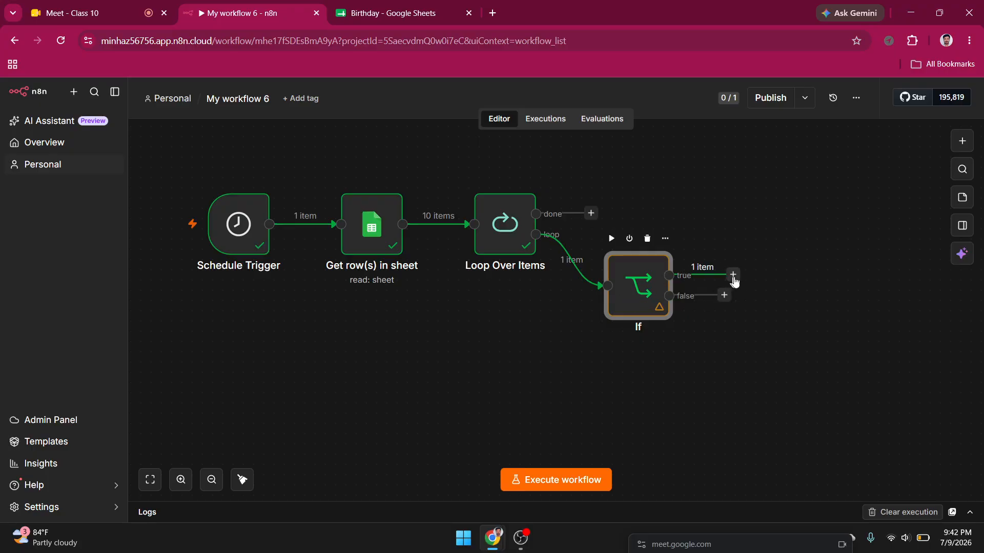
Step: Connect the If node's false output back to the input of Loop Over Items, leaving the true output unconnected
drag(733, 275, 820, 241)
drag(724, 296, 707, 348)
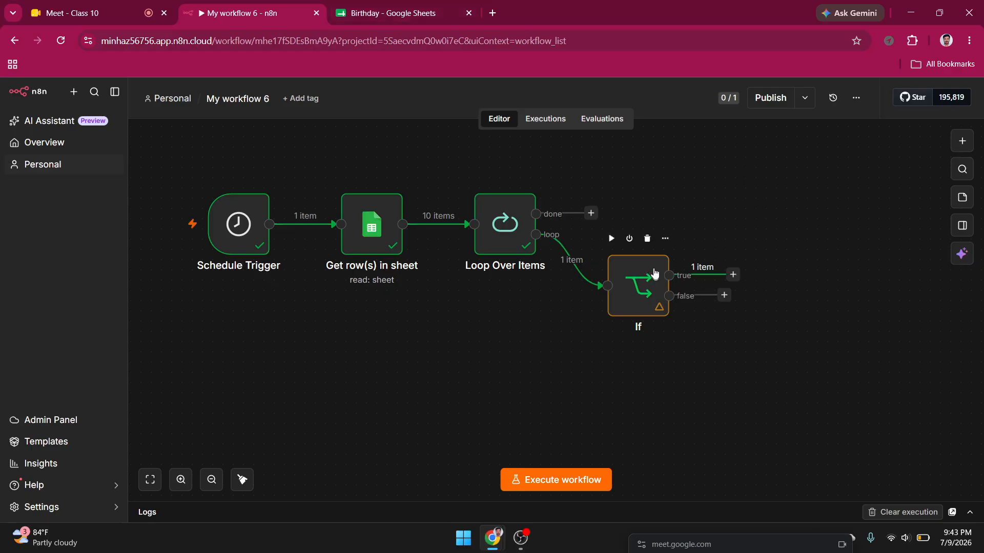
drag(727, 304, 463, 225)
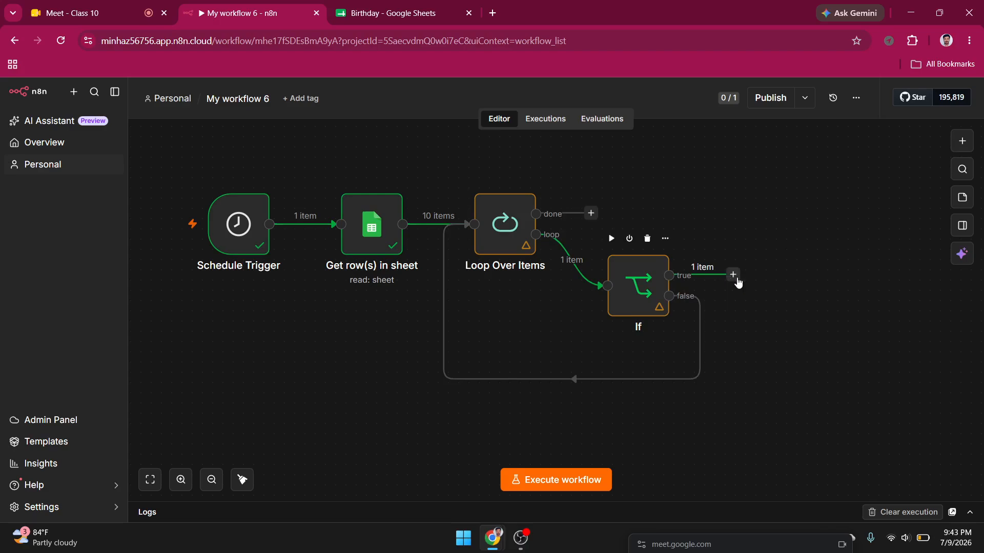
drag(733, 279, 749, 221)
click(640, 451)
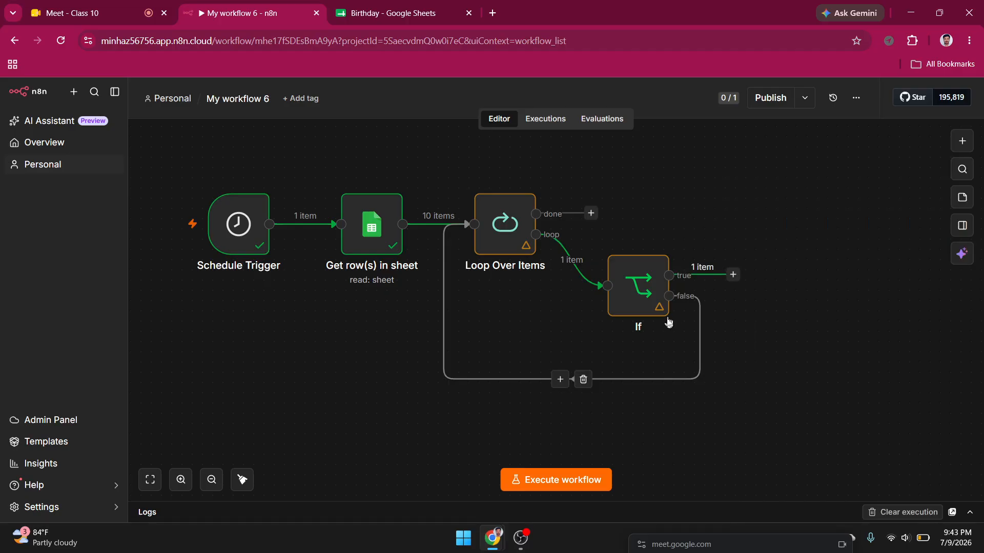
Step: Execute the workflow and open the If node to examine its output
click(565, 481)
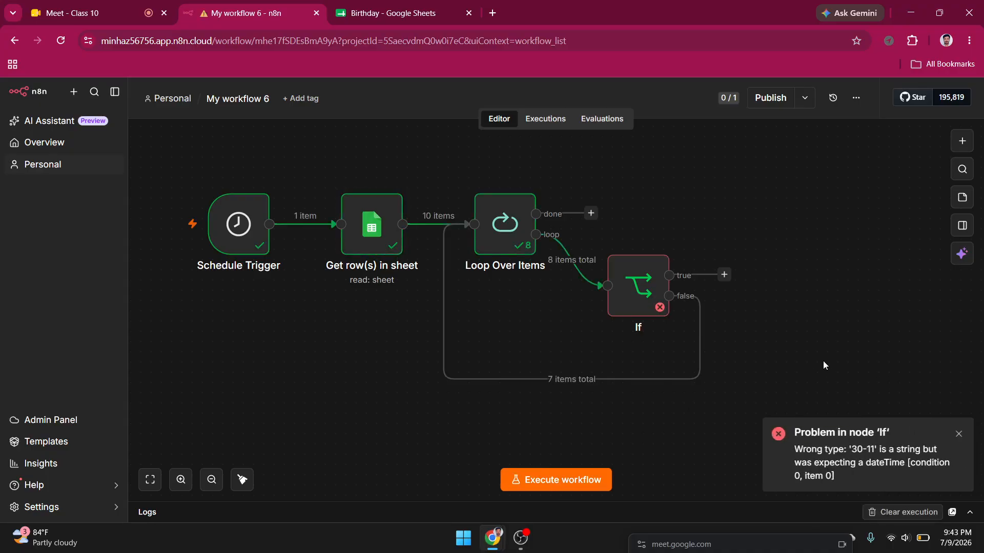
click(640, 290)
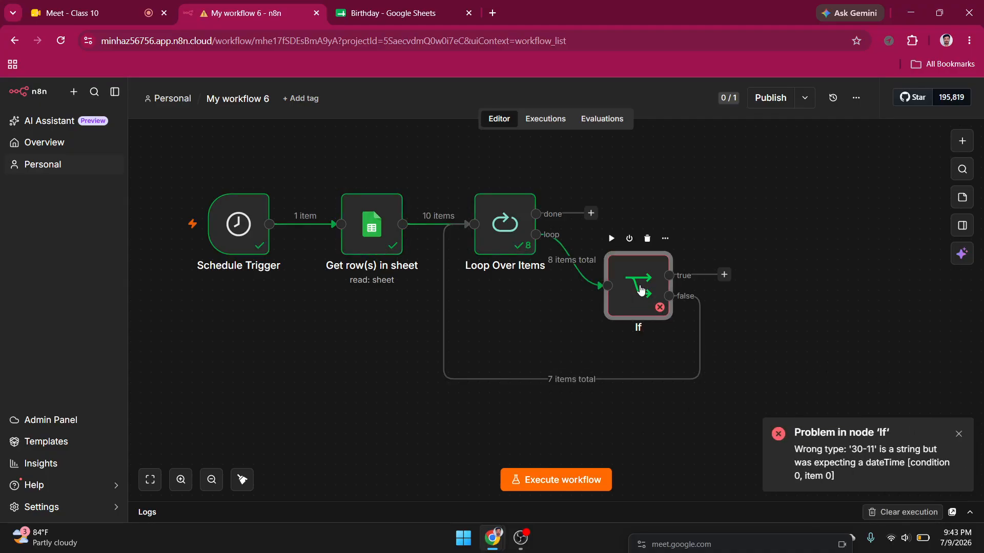
double_click(641, 290)
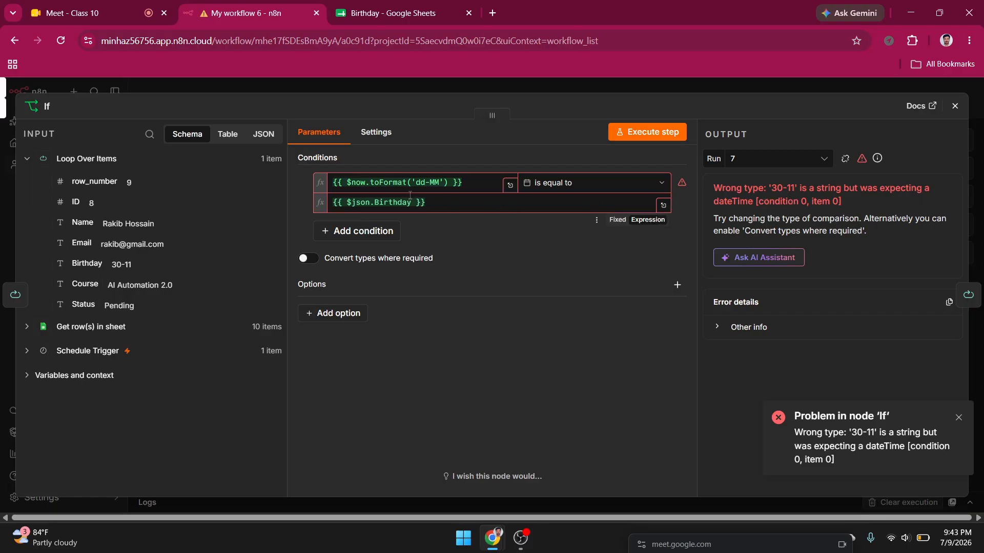
Step: Switch to the Birthday sheet and clear the text-formatted birthday in cell D9
click(385, 12)
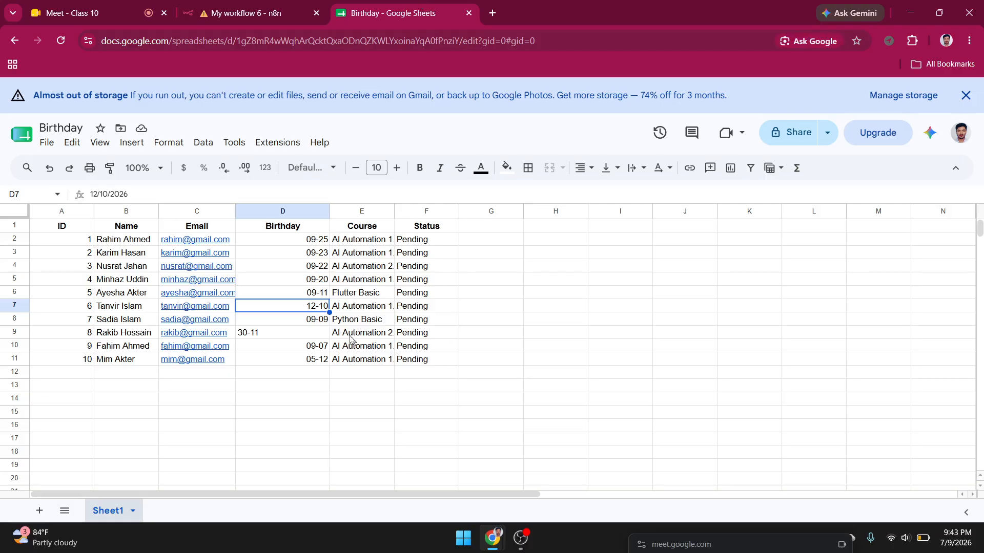
click(309, 334)
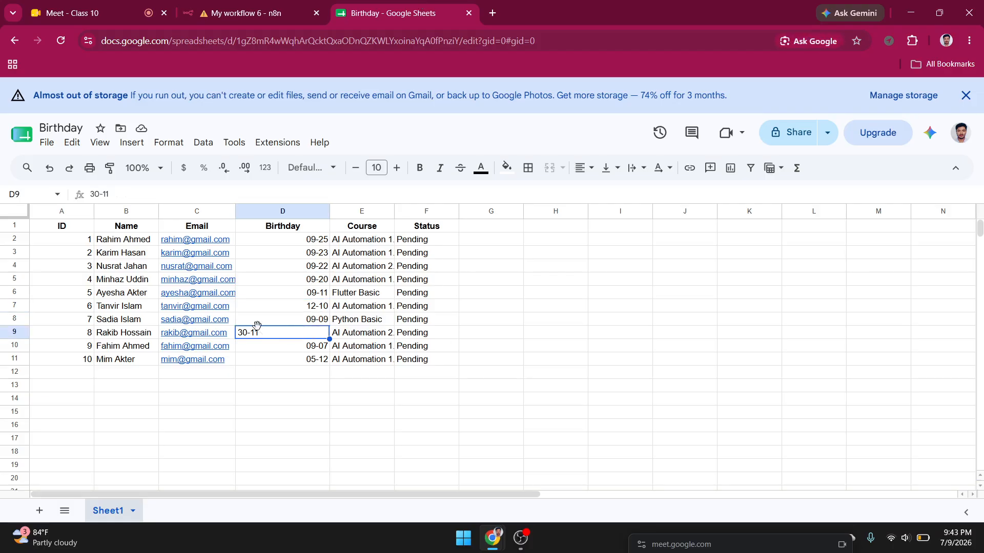
double_click(249, 335)
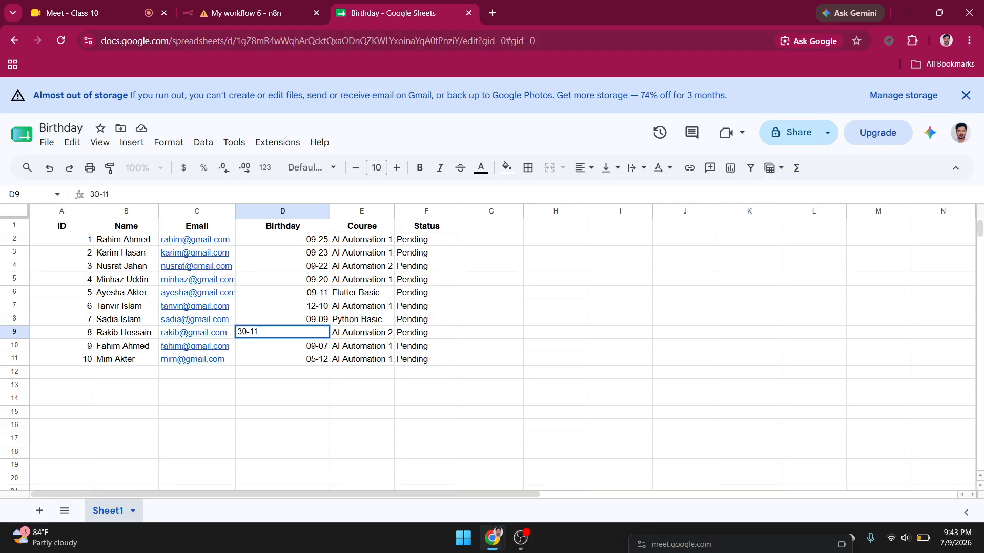
key(BackSpace)
text(09)
drag(259, 332, 231, 334)
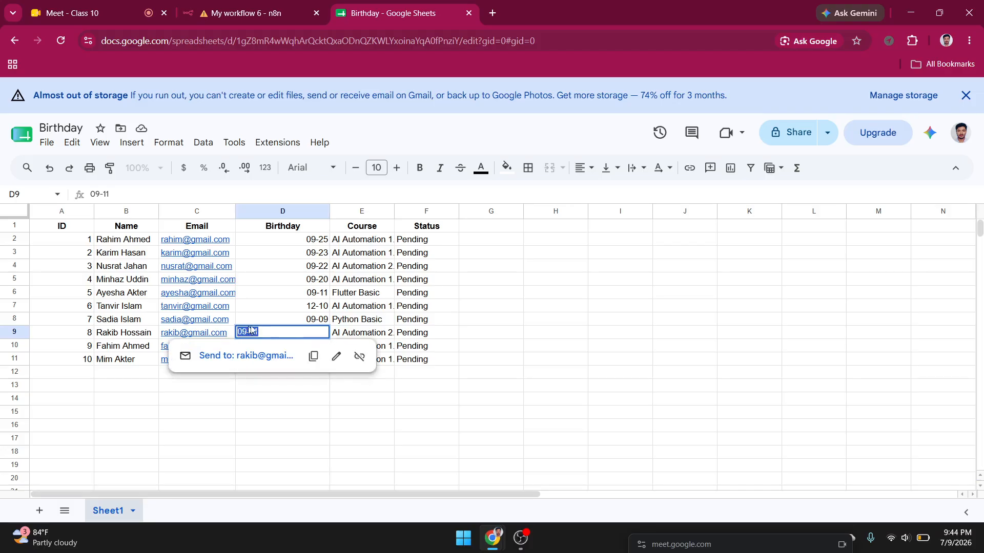
key(BackSpace)
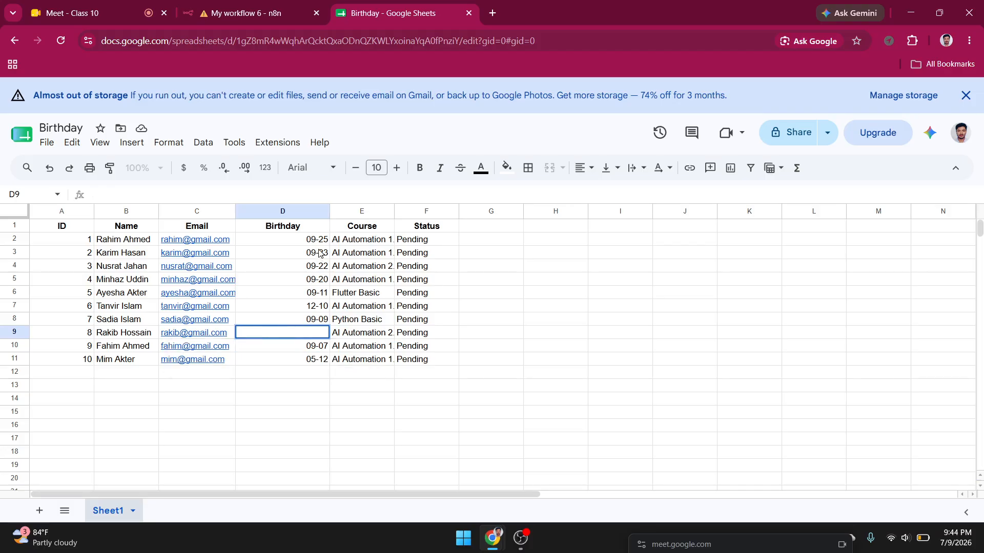
Step: Check how the date in D3 is stored and enter a new birthday in D9 in the same month-day format
click(319, 253)
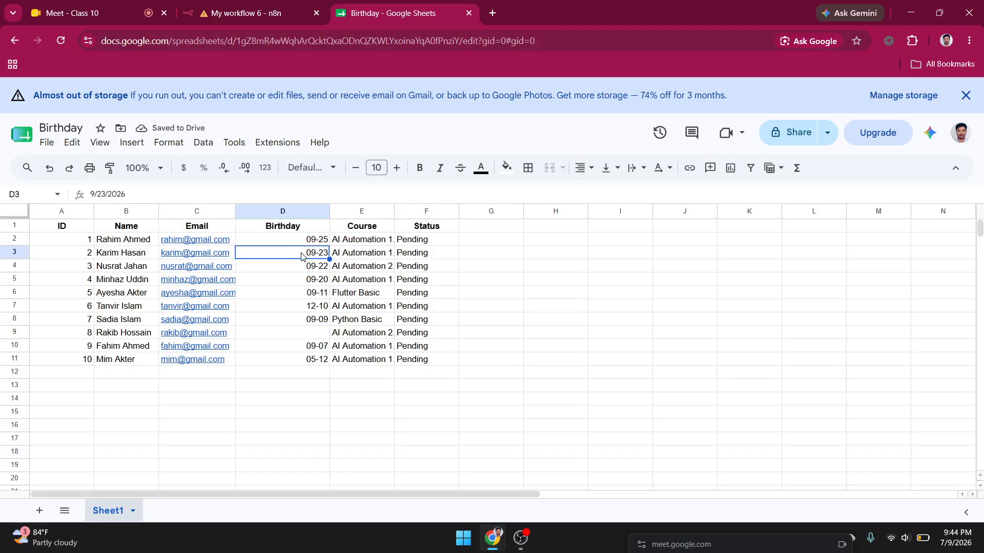
double_click(315, 251)
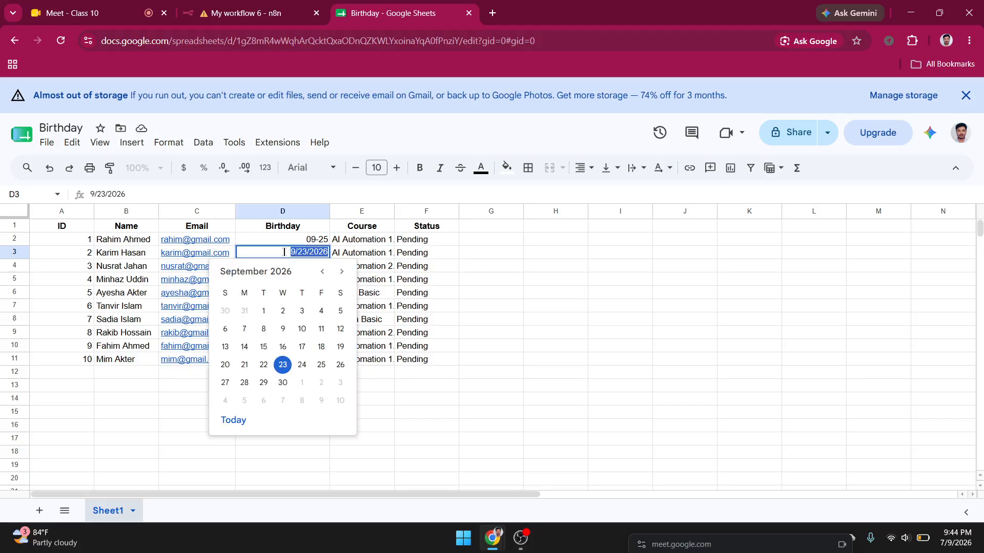
click(283, 364)
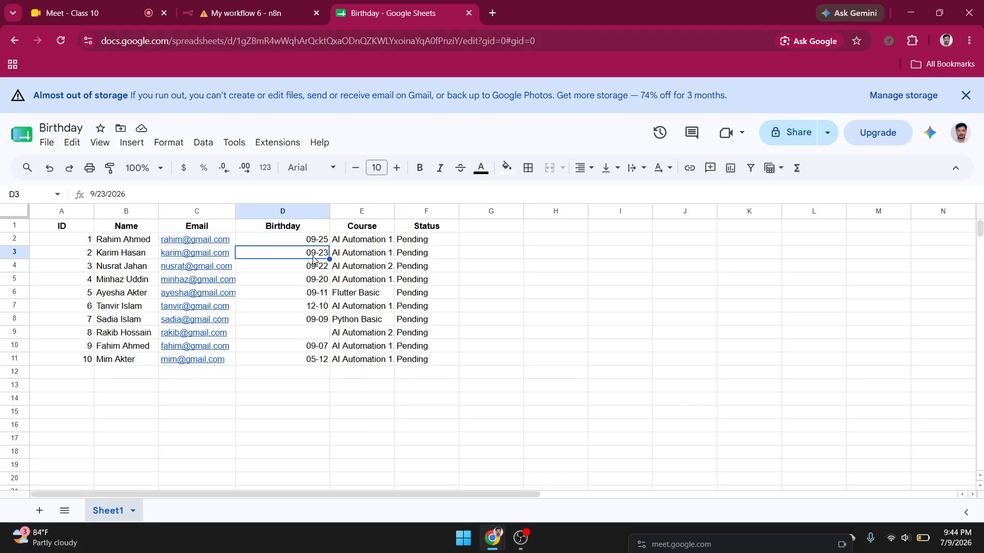
click(309, 337)
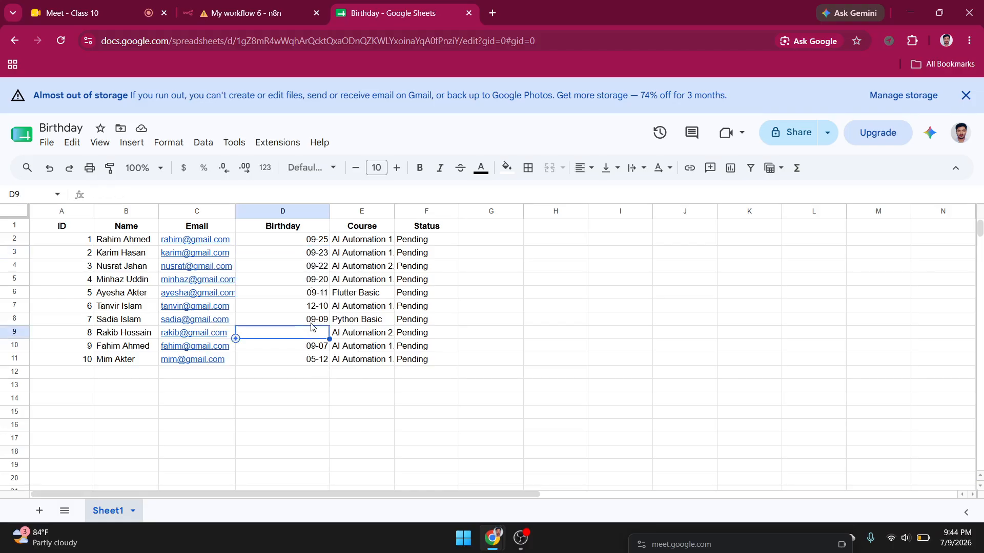
text(09-09)
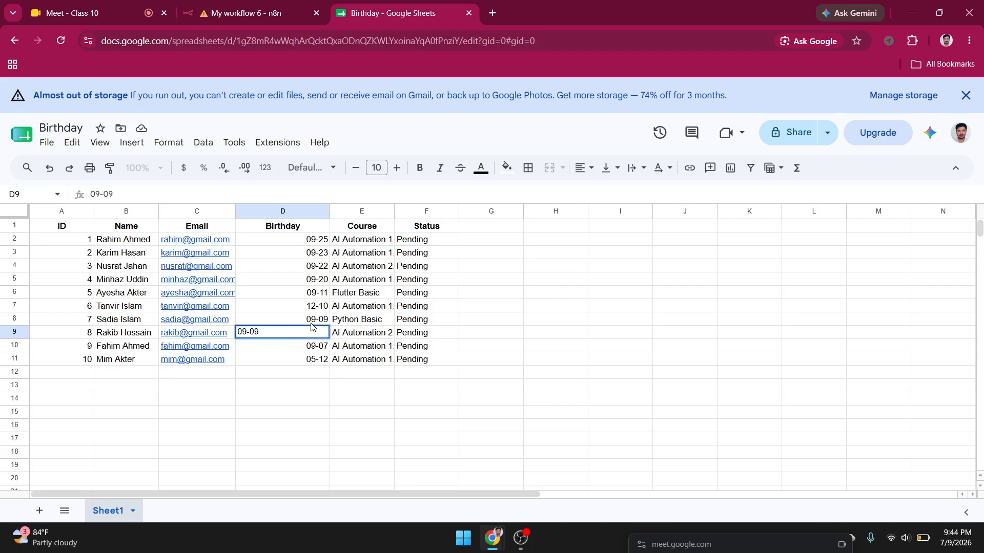
click(295, 398)
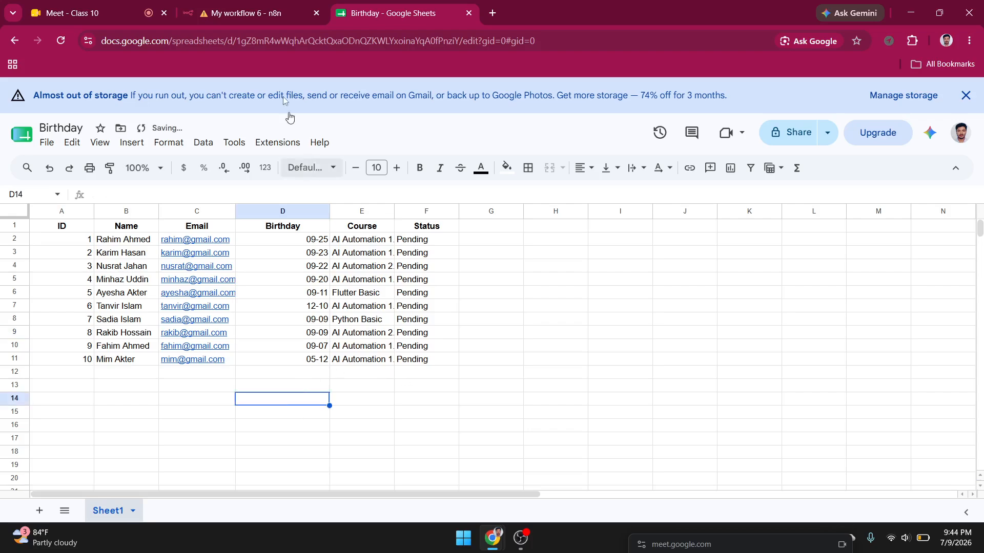
Step: Return to the n8n workflow, execute the If node on its own, close it and execute the whole workflow
click(258, 4)
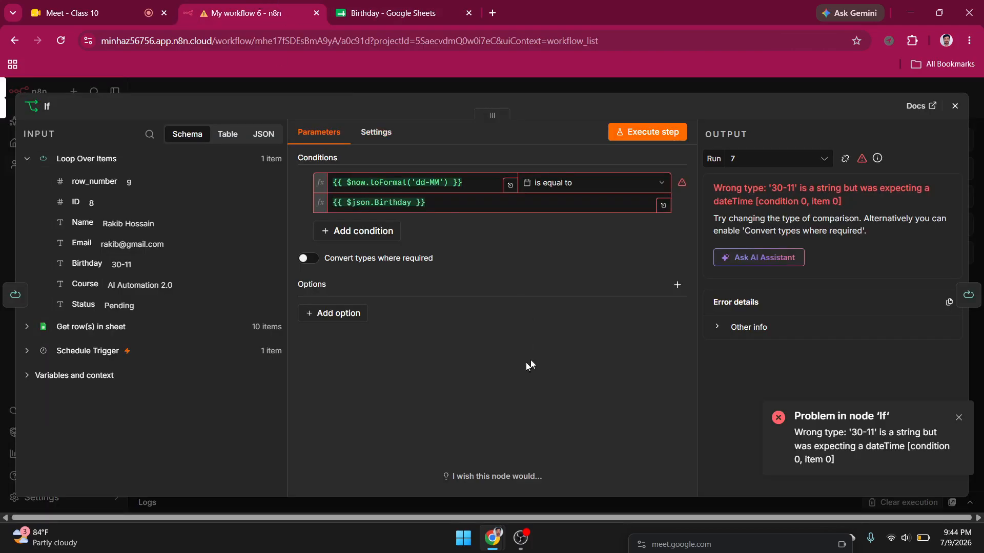
click(652, 131)
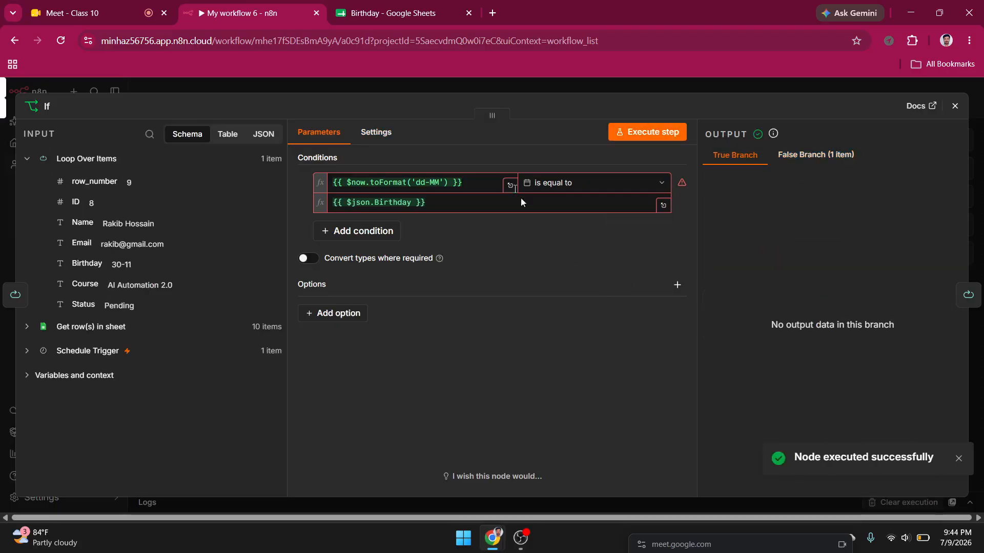
click(562, 85)
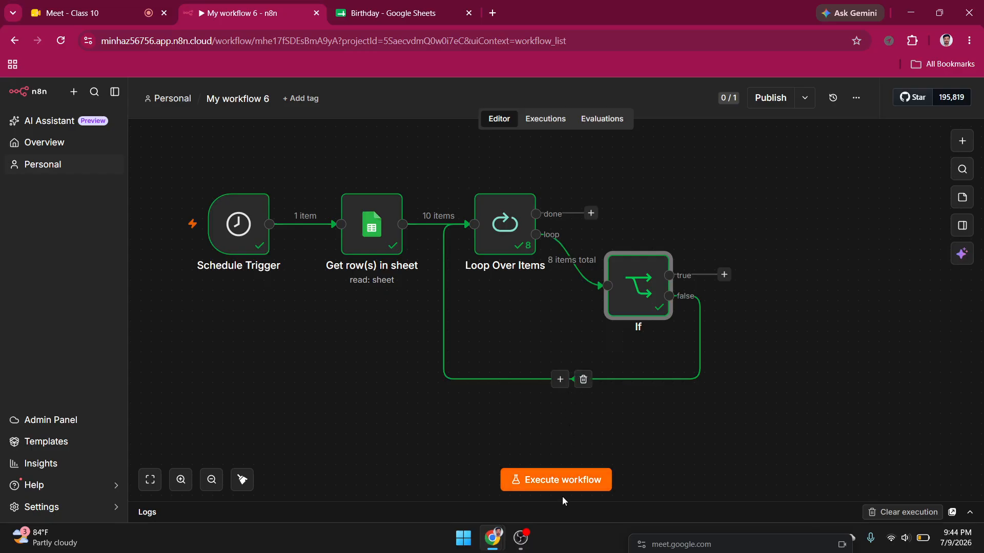
click(571, 478)
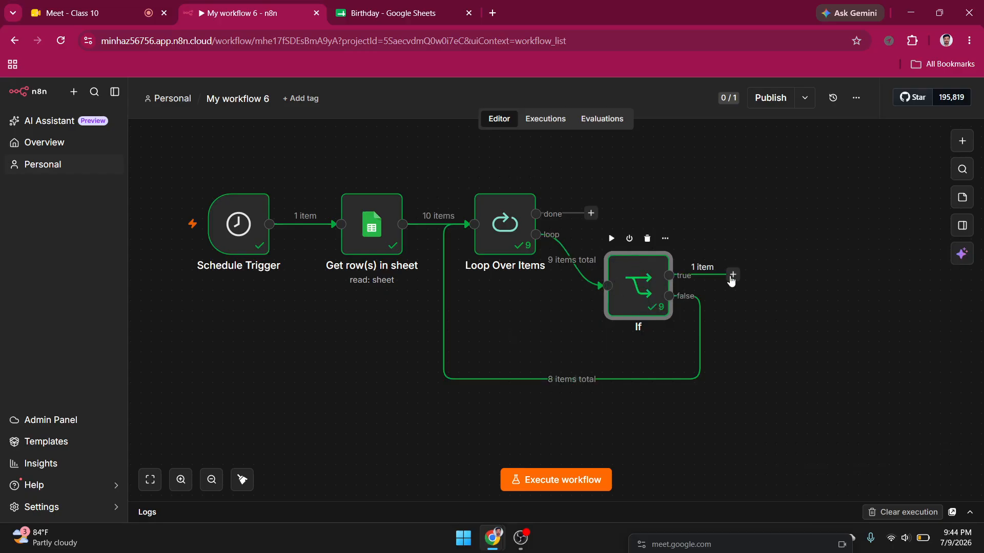
Step: Compare the sheet's Birthday column with the items sent to the If node's true and false outputs
drag(733, 281, 797, 241)
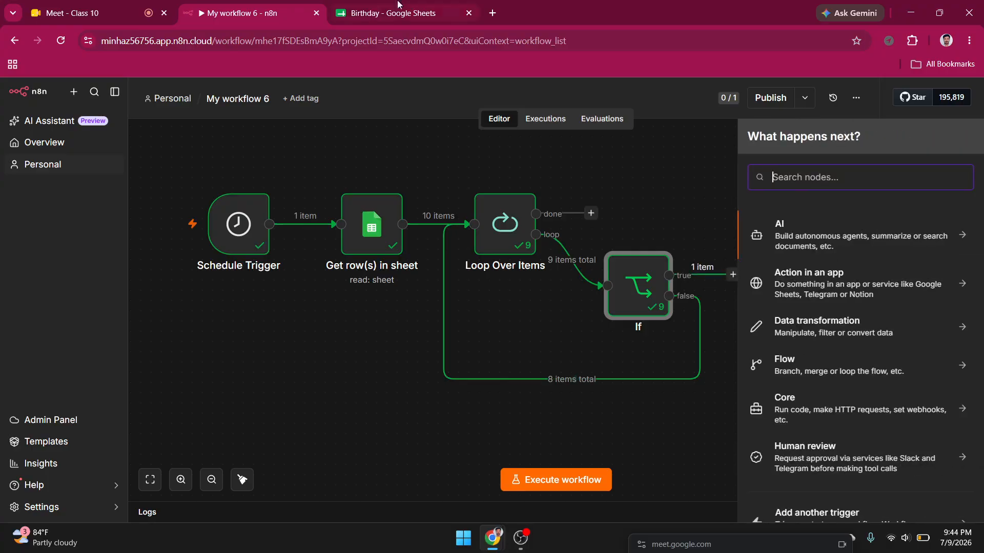
click(382, 8)
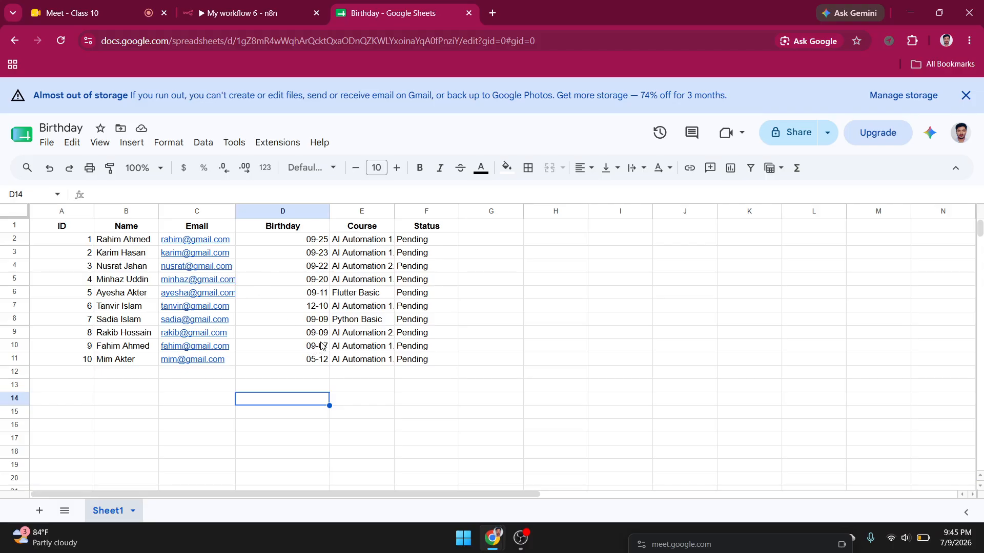
click(223, 7)
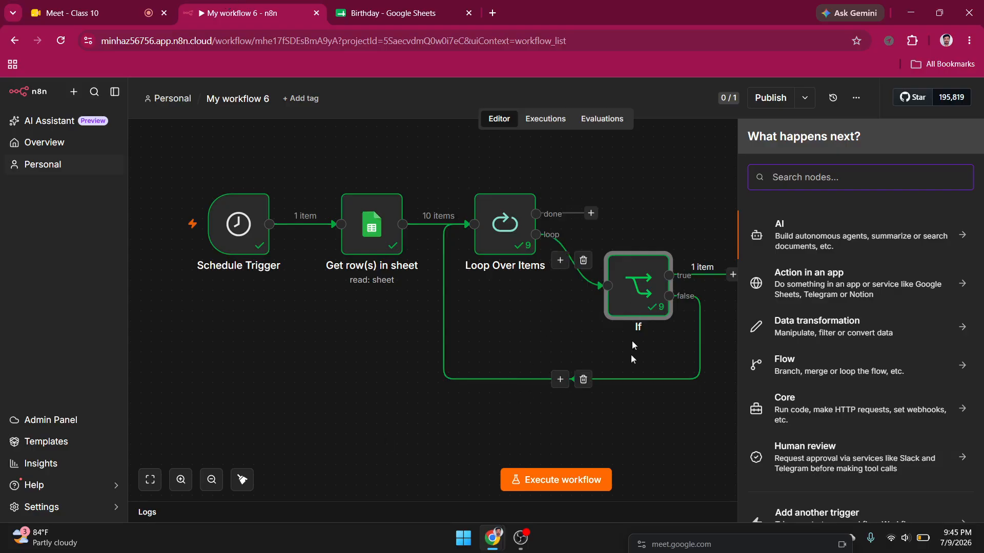
click(667, 450)
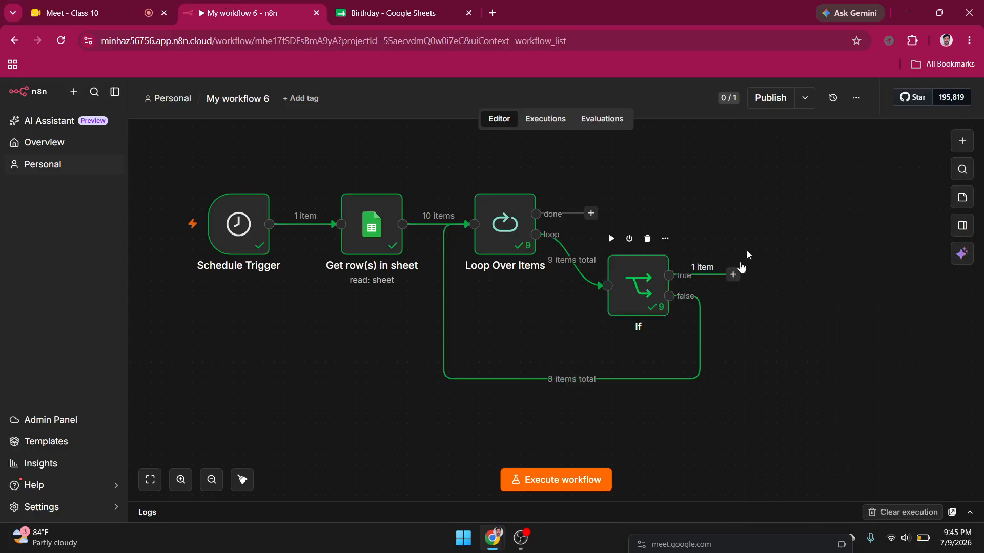
click(737, 272)
click(791, 253)
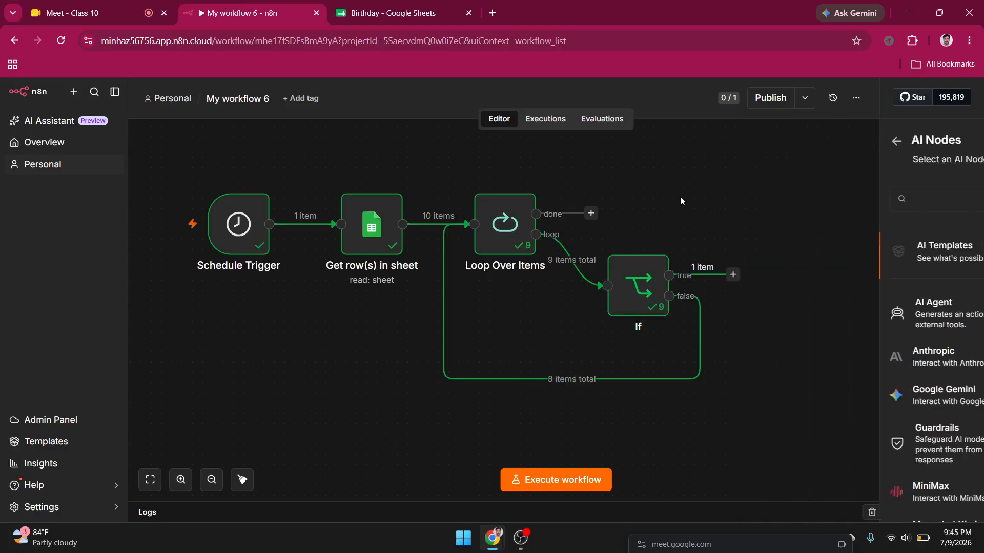
click(681, 200)
click(392, 12)
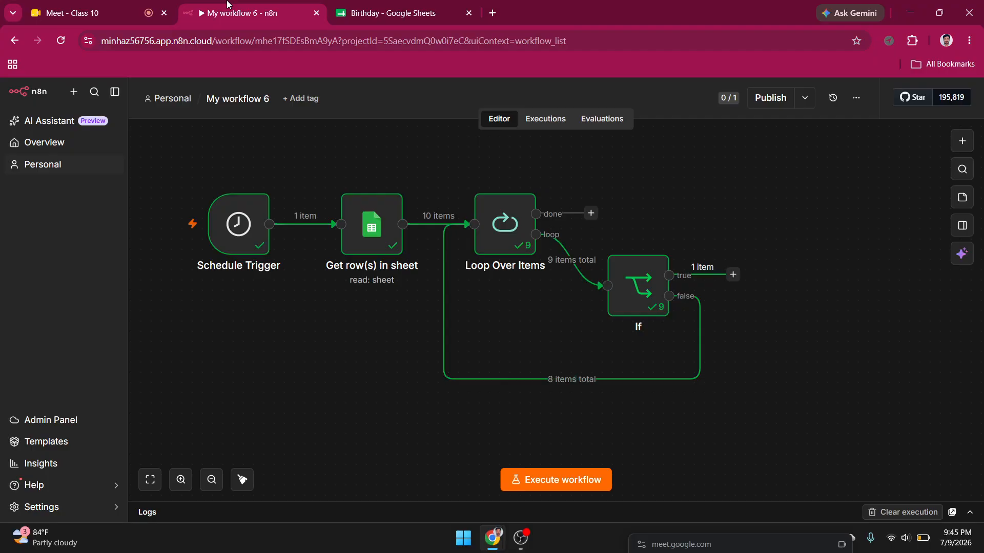
click(230, 5)
Step: Reposition the If node beside Loop Over Items and add a Gmail Send a message node to its true output
drag(643, 290, 664, 246)
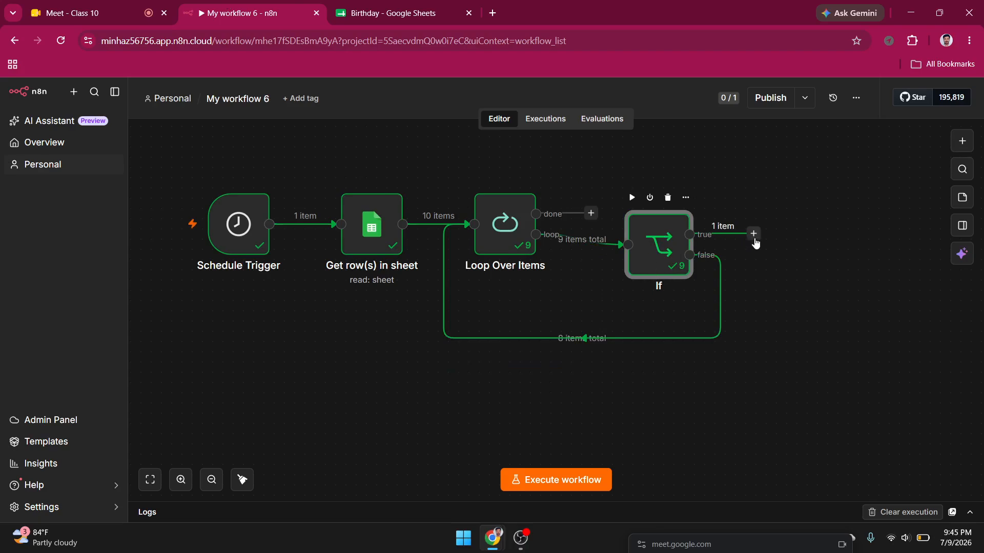
drag(654, 252, 652, 283)
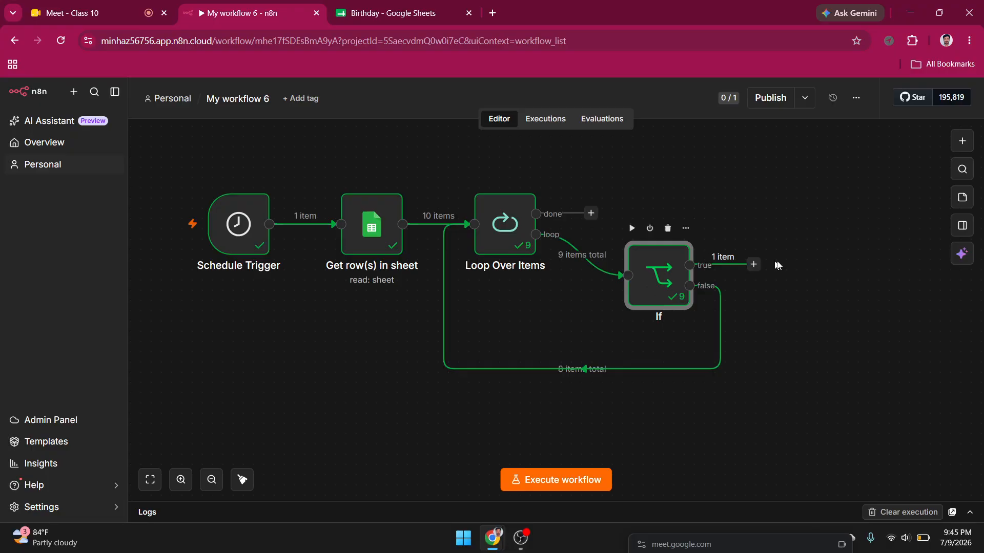
click(753, 265)
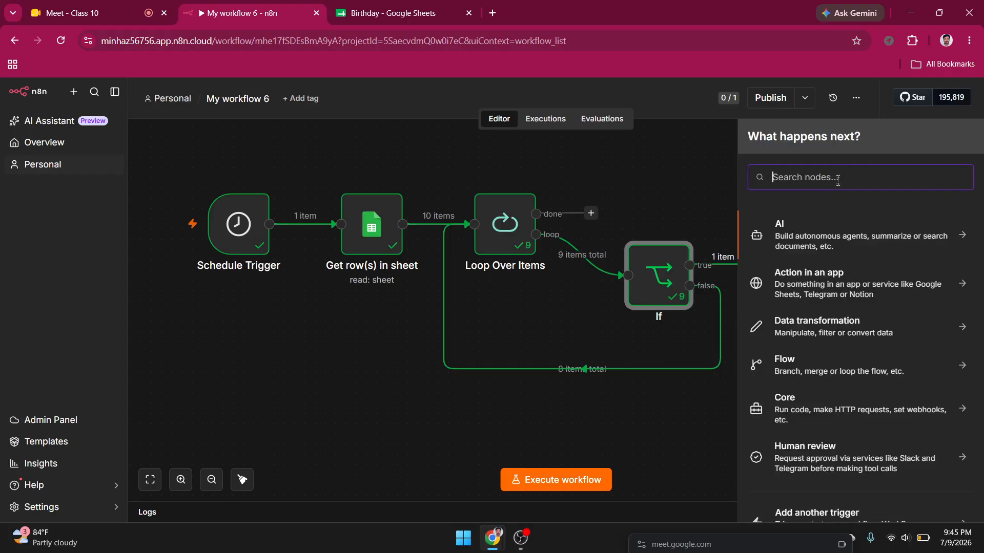
text(emai)
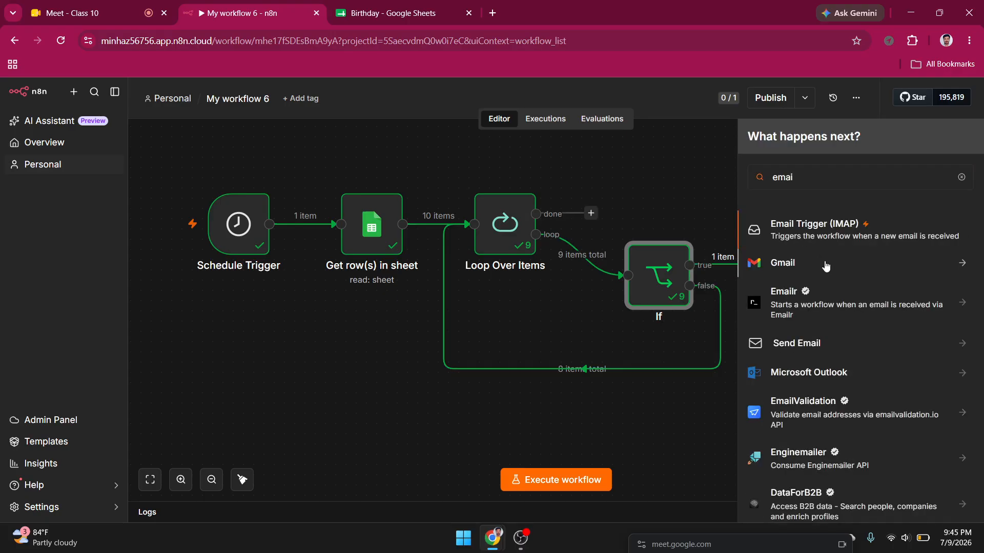
click(825, 264)
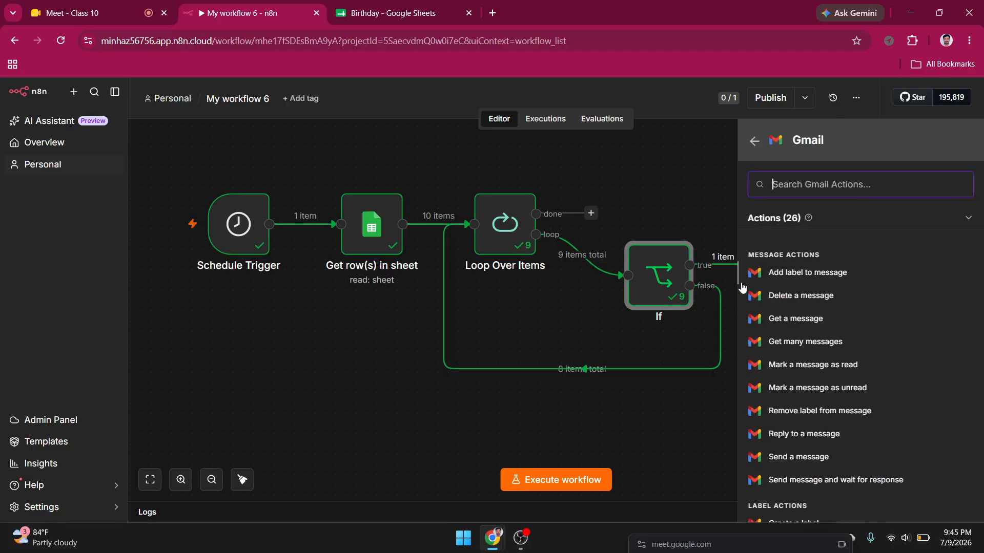
click(798, 457)
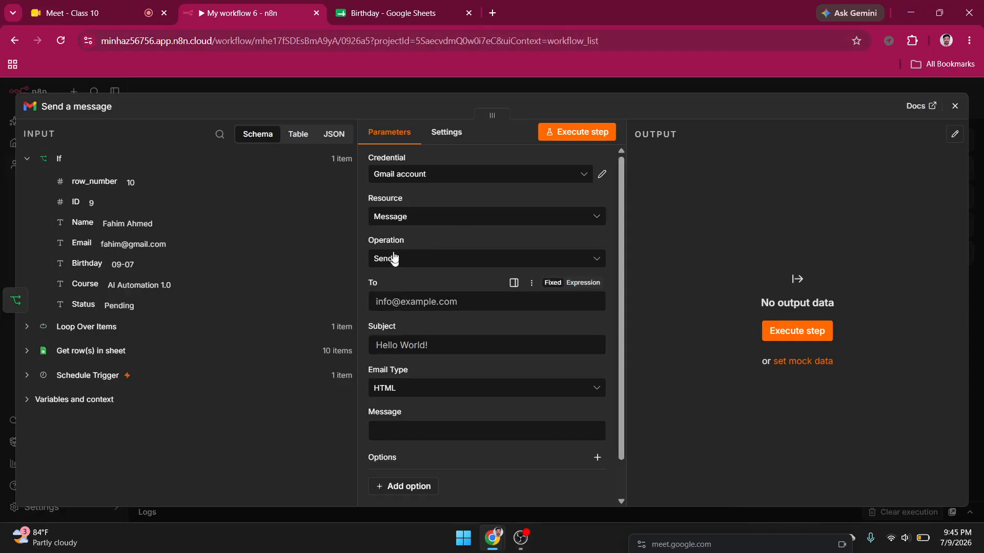
Step: Set the Gmail message's recipient to the Email field from the If node, {{ $json.Email }}
click(420, 304)
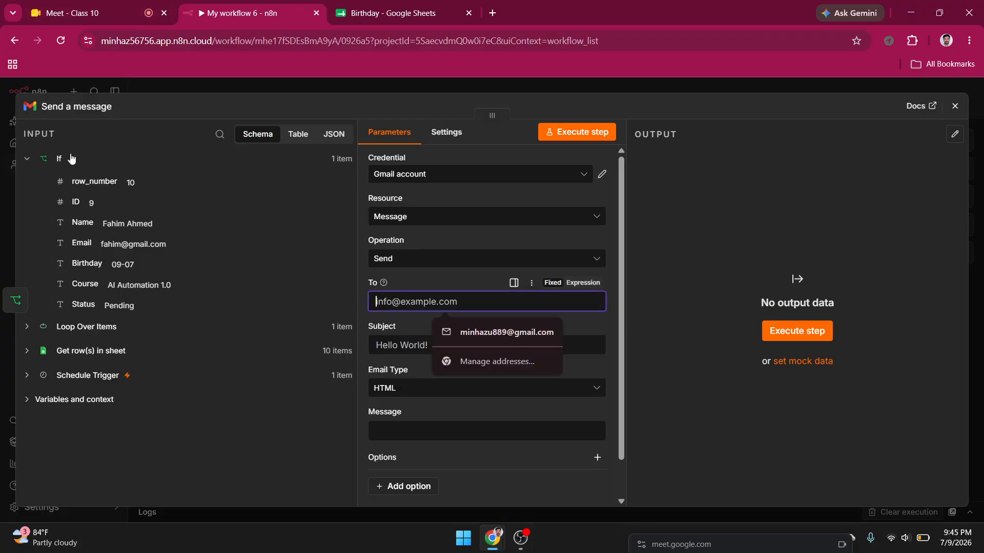
drag(92, 248, 413, 300)
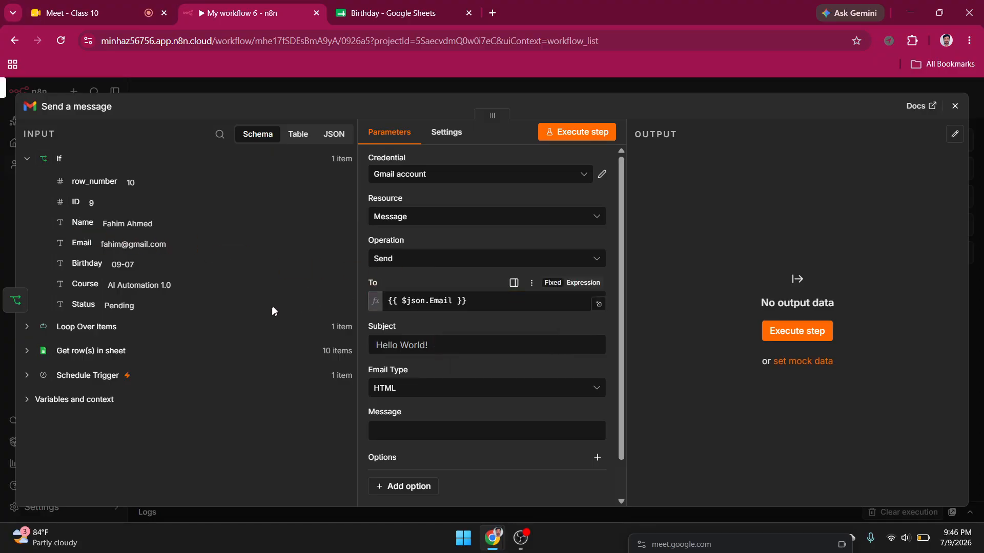
click(368, 275)
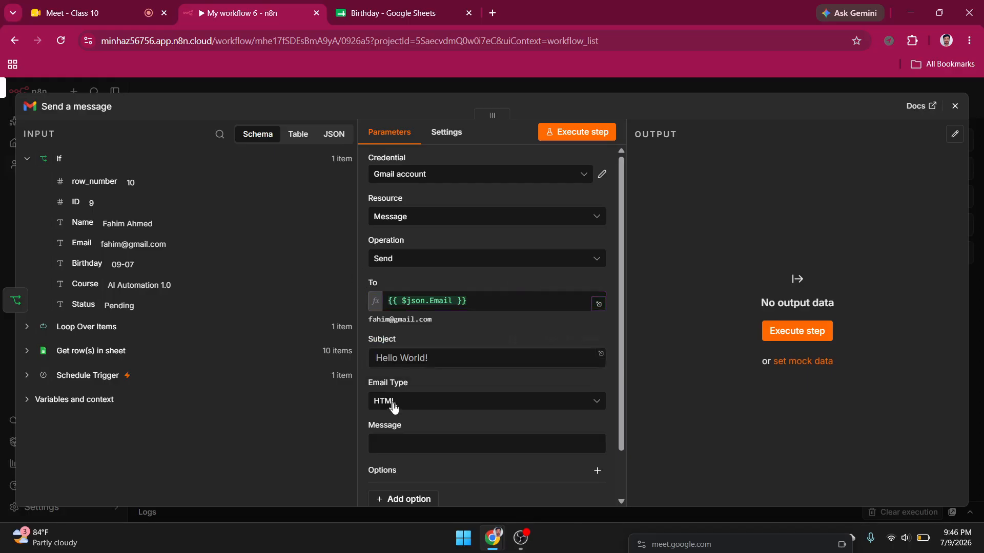
Step: Set the subject to Happy Birthday {{ $json.Name }} and the email type to Text
click(436, 351)
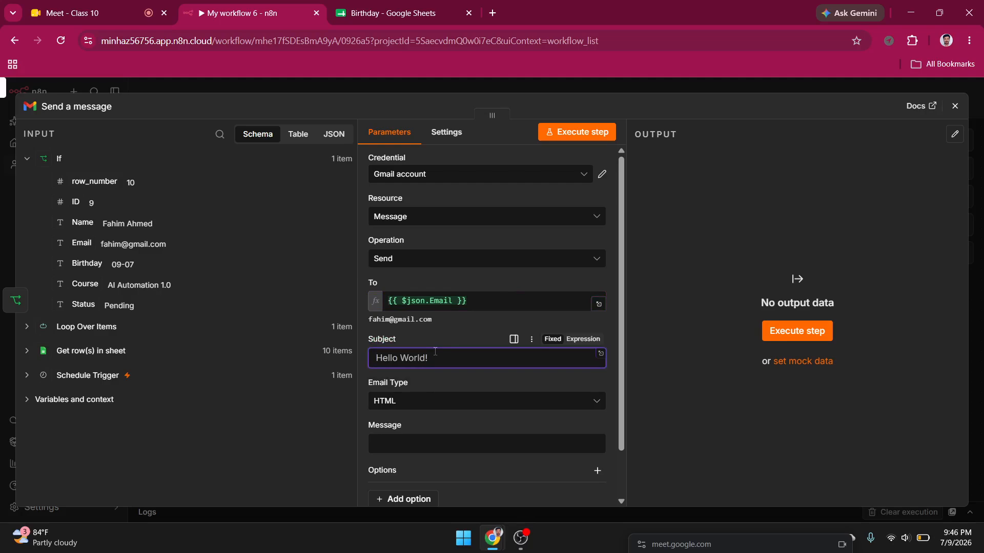
text(HH)
text(a)
text(pp)
text(y B)
text(irtyh)
text(hda)
text(y)
drag(108, 226, 511, 360)
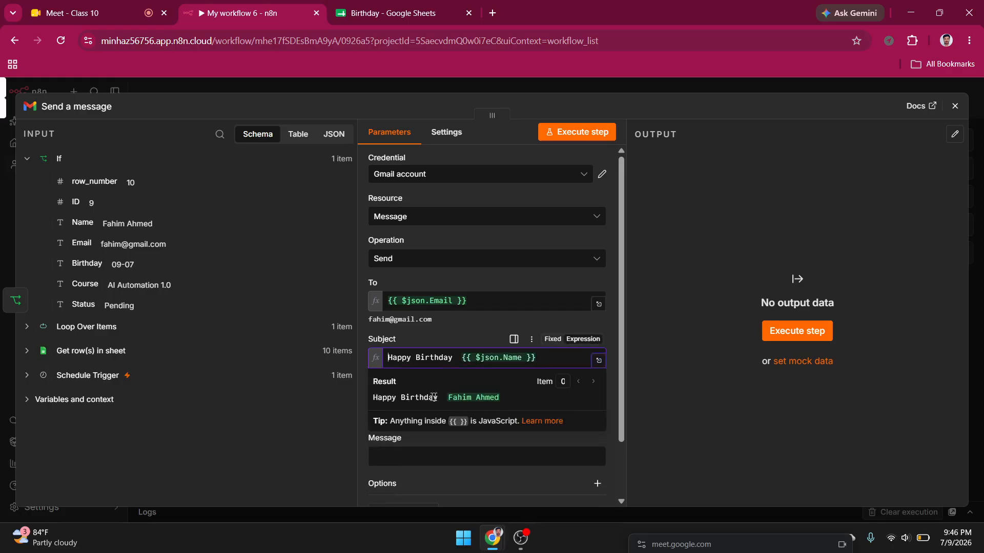
click(358, 406)
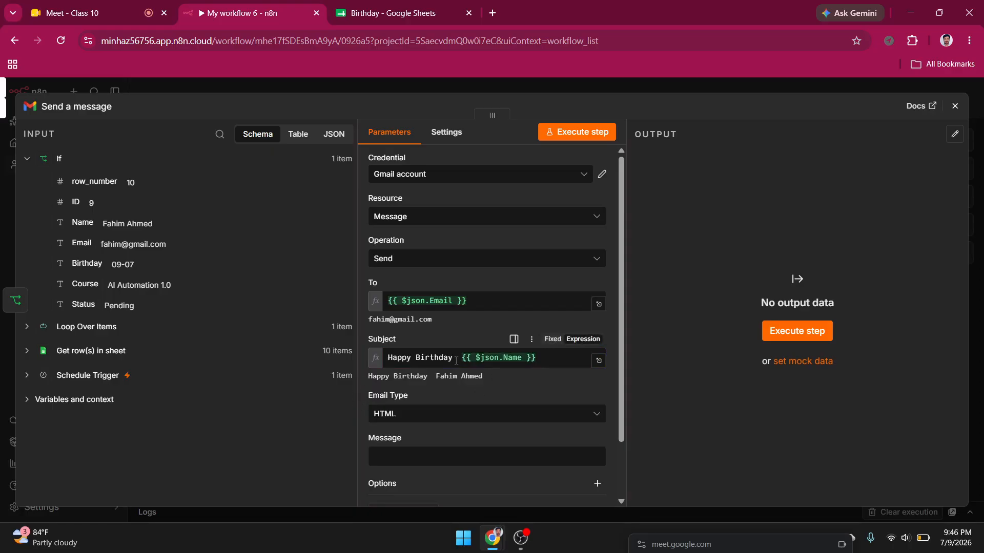
click(417, 414)
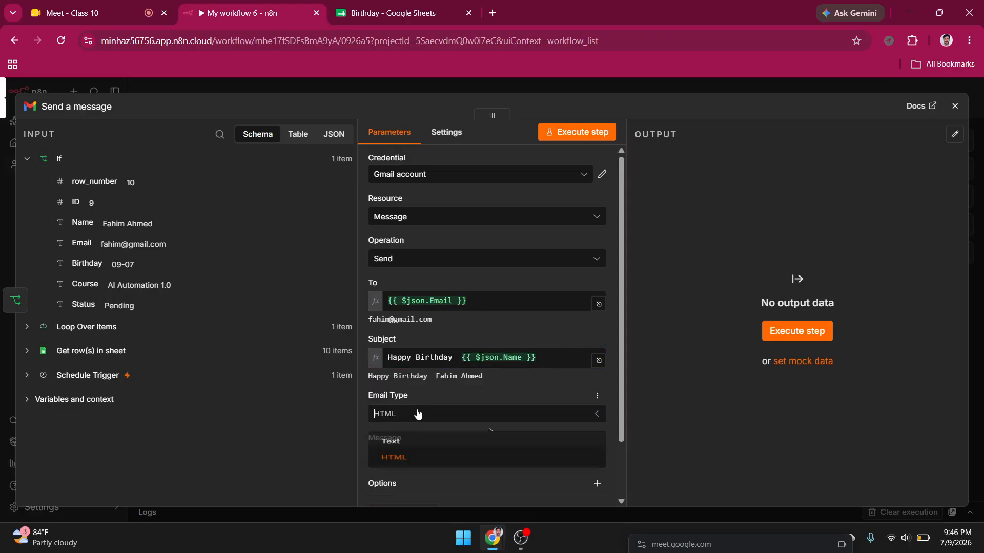
click(417, 447)
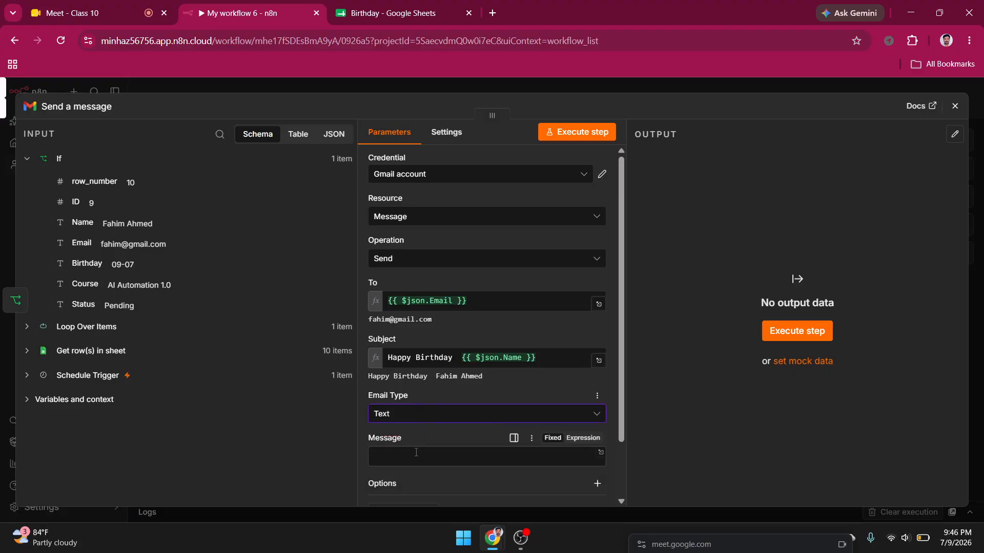
Step: Switch to ChatGPT in a new browser tab to get text for the Gmail node's empty message
scroll(421, 450, down, 1)
scroll(419, 448, down, 1)
click(415, 384)
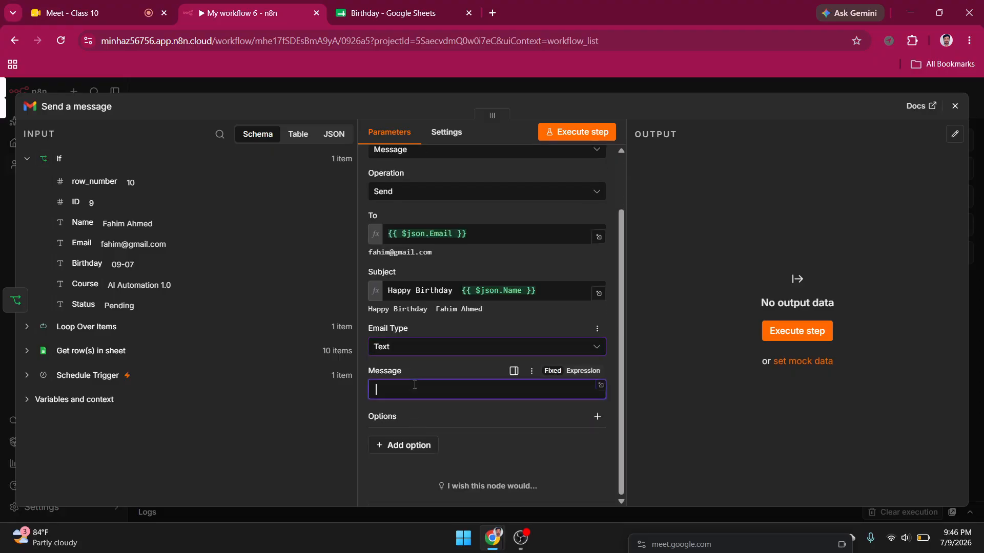
click(491, 13)
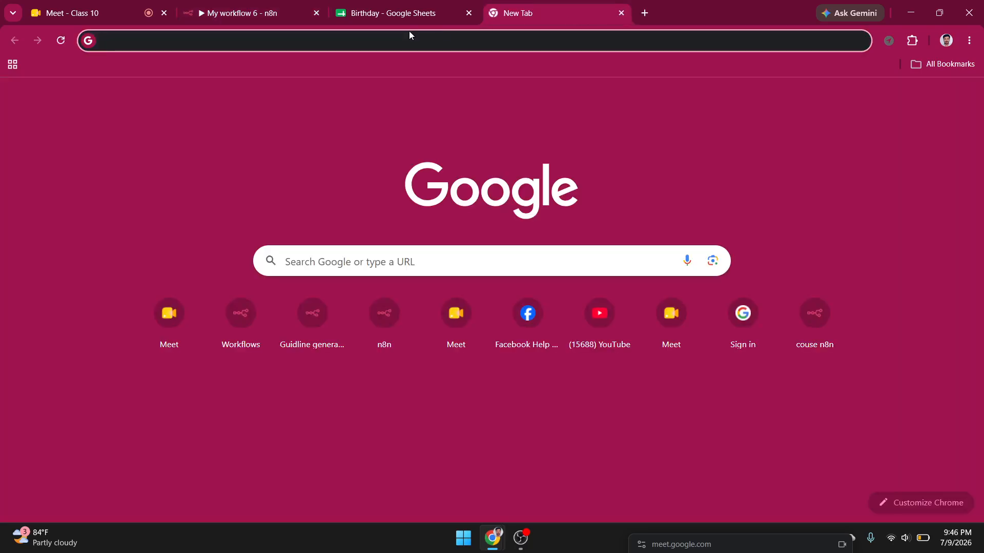
click(392, 41)
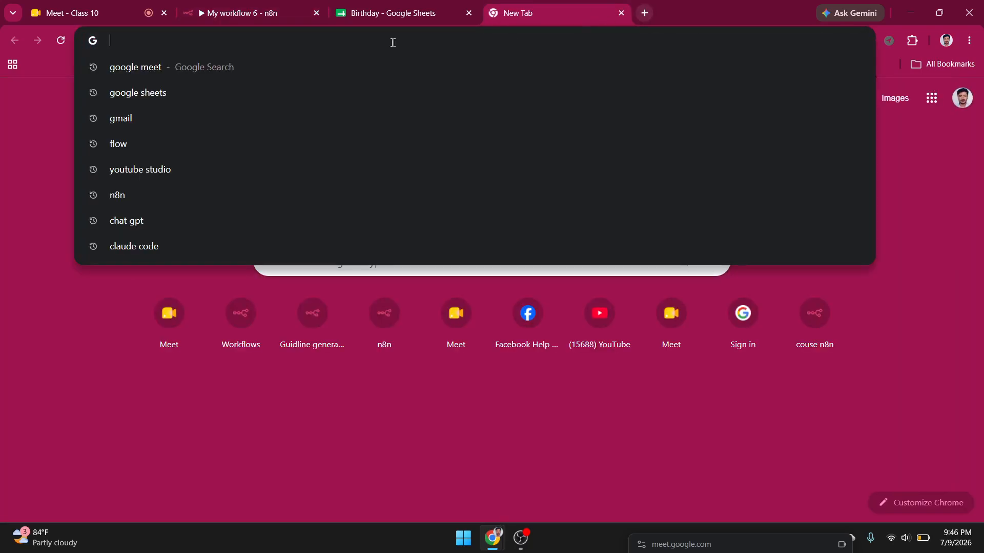
click(138, 221)
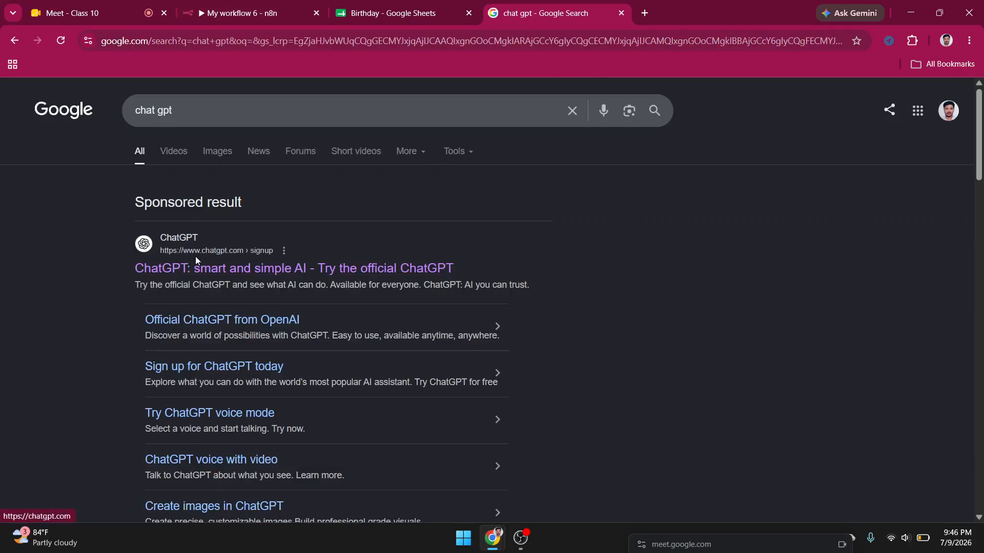
click(193, 270)
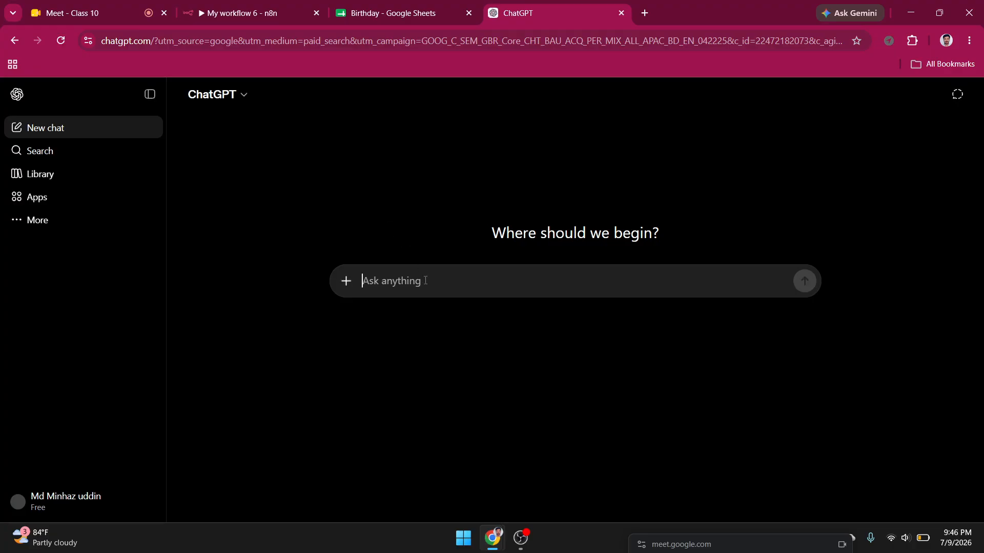
Step: Ask ChatGPT "please give me a demo email for email automation and that workflow about birthday wish"
text(plea)
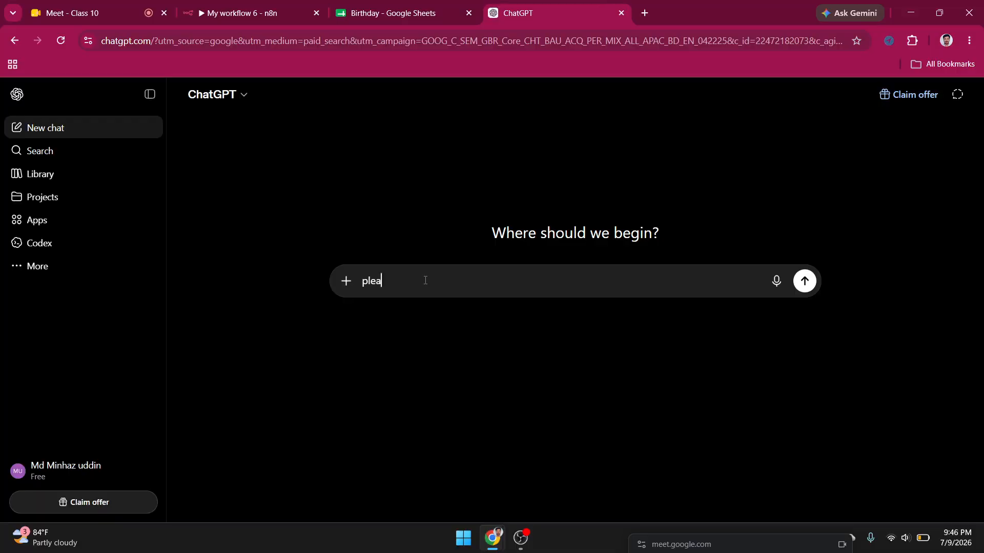
text(se give me ade)
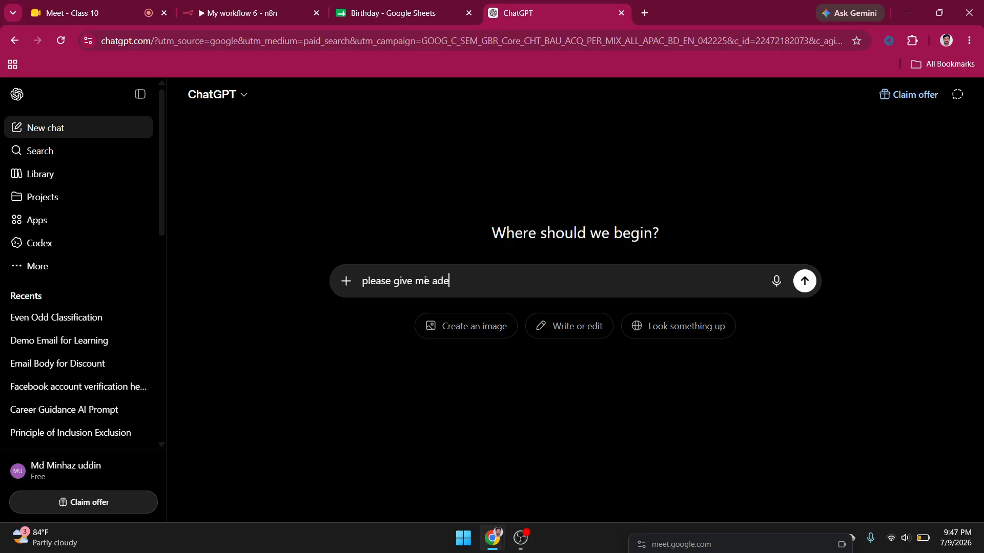
key(BackSpace)
key(BackSpace)
text(demo )
text(ea)
text(mail for )
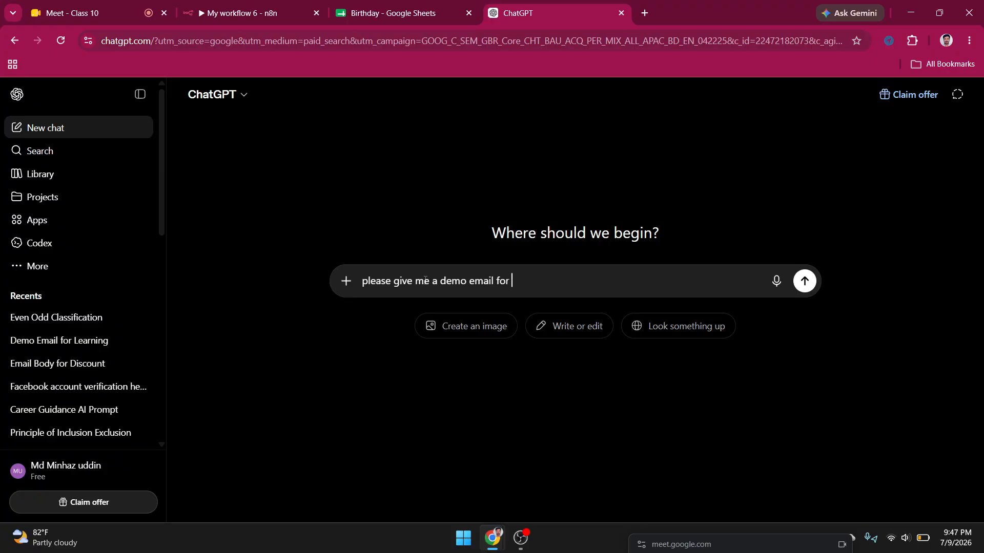
text(email au)
text(tomatioi)
text( and that p)
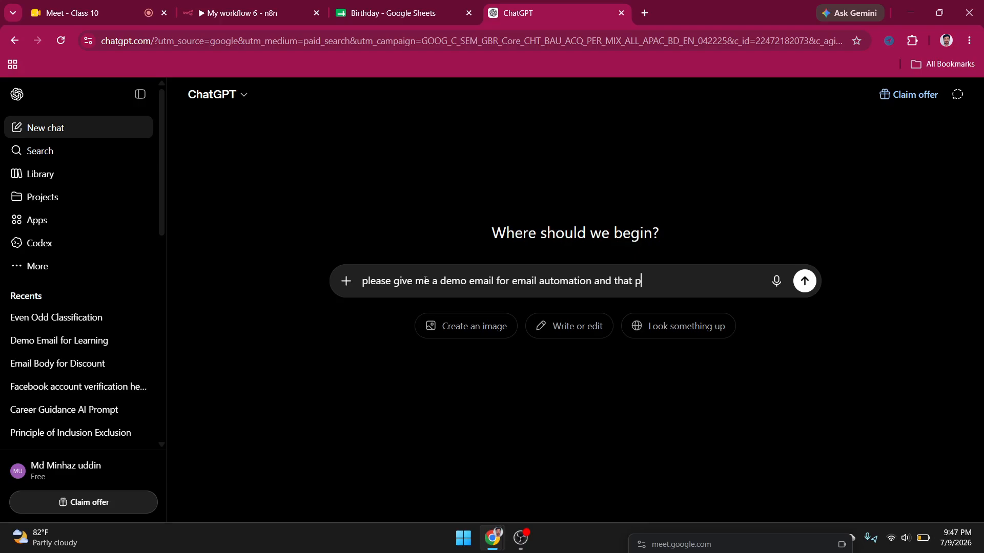
key(BackSpace)
text(workflow about )
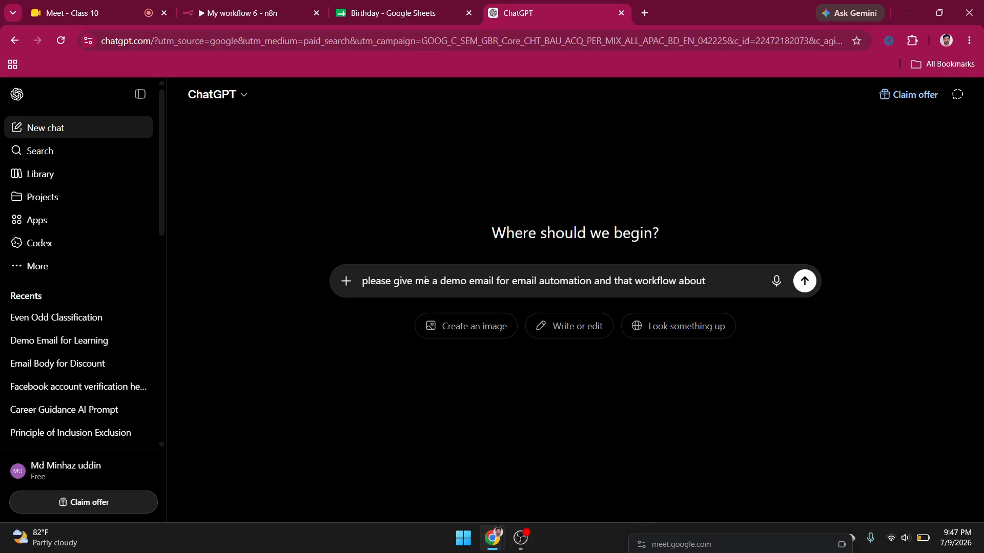
text(birth)
text(day wi)
text(d)
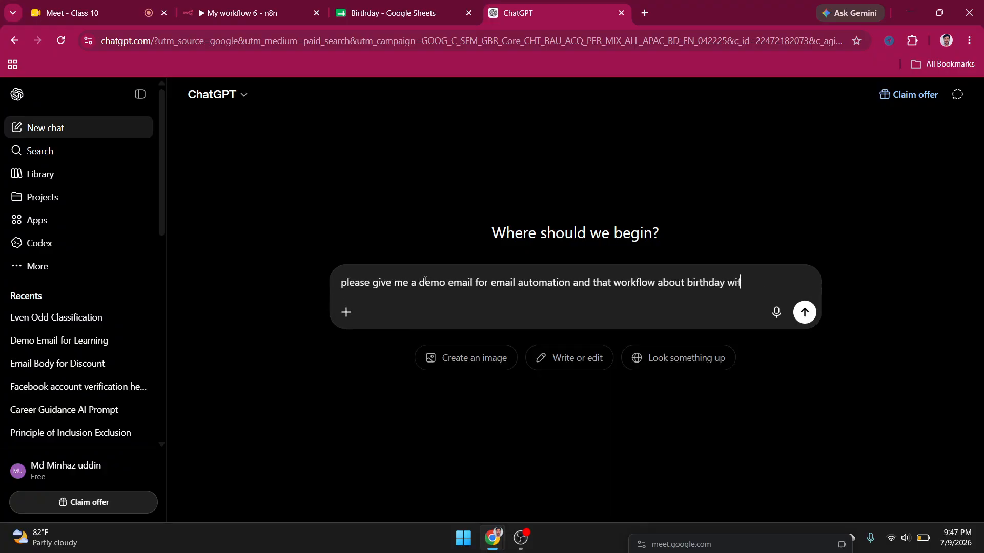
text(h)
key(BackSpace)
text(sh)
key(Return)
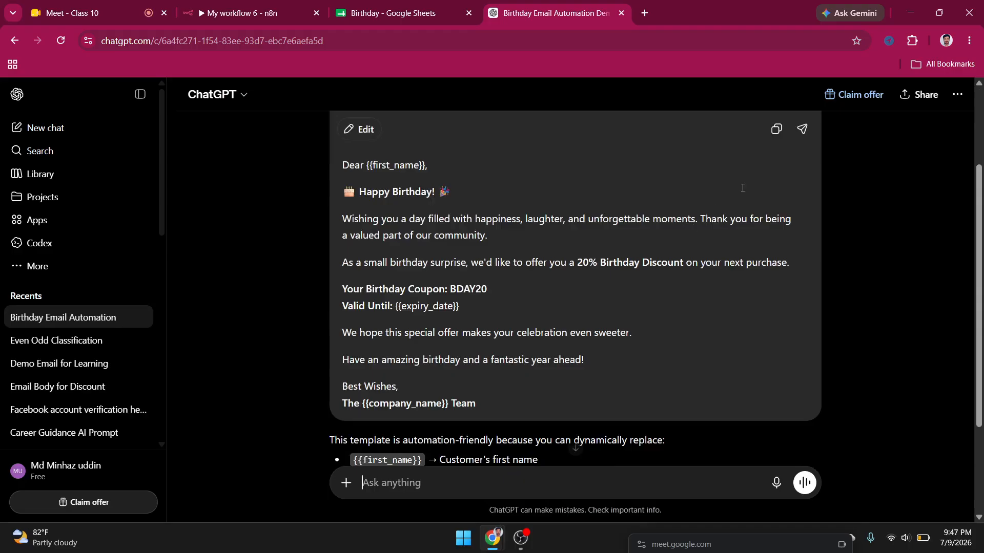
Step: Copy the generated birthday email into the n8n Gmail node's Message and remove its {{expiry_date}} placeholder
scroll(743, 188, up, 3)
click(777, 233)
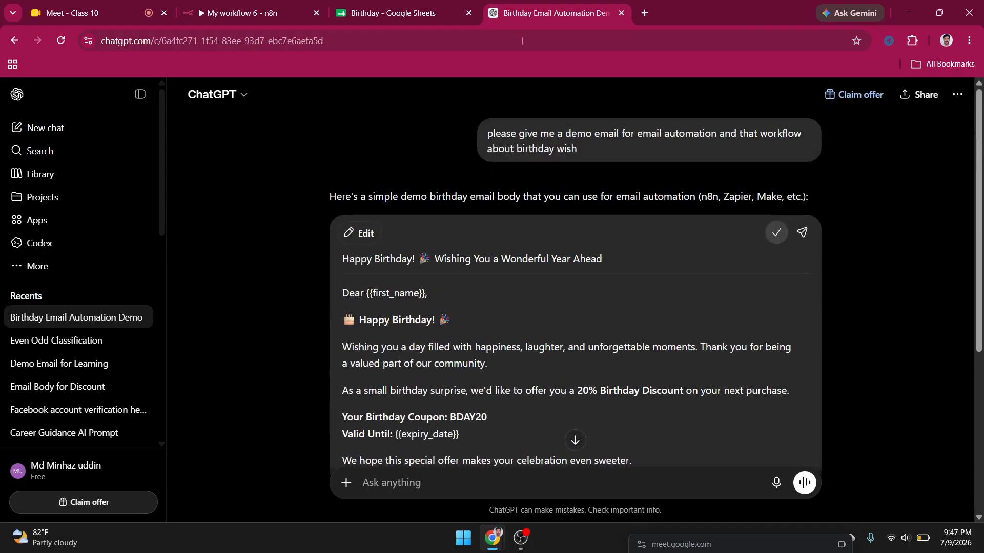
click(390, 13)
click(241, 13)
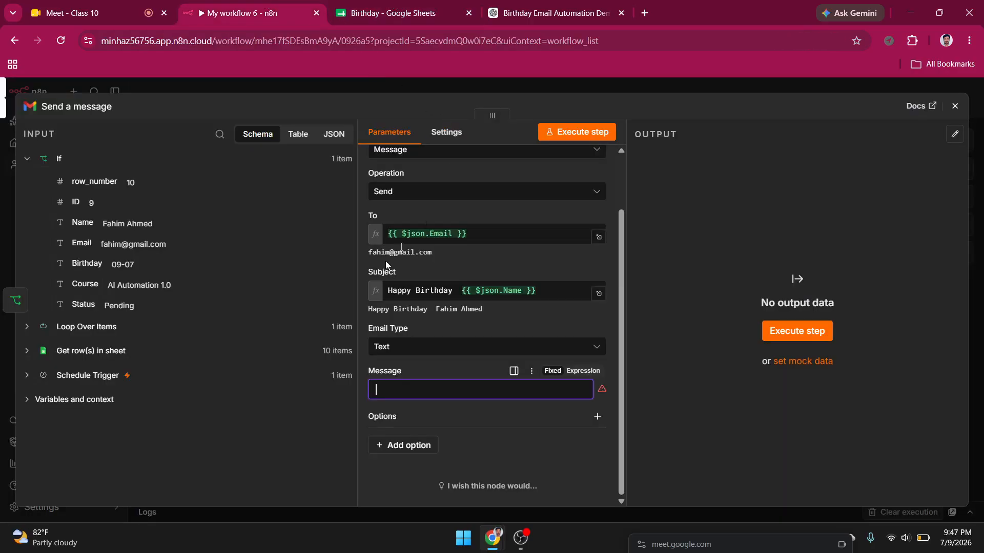
click(398, 388)
right_click(401, 388)
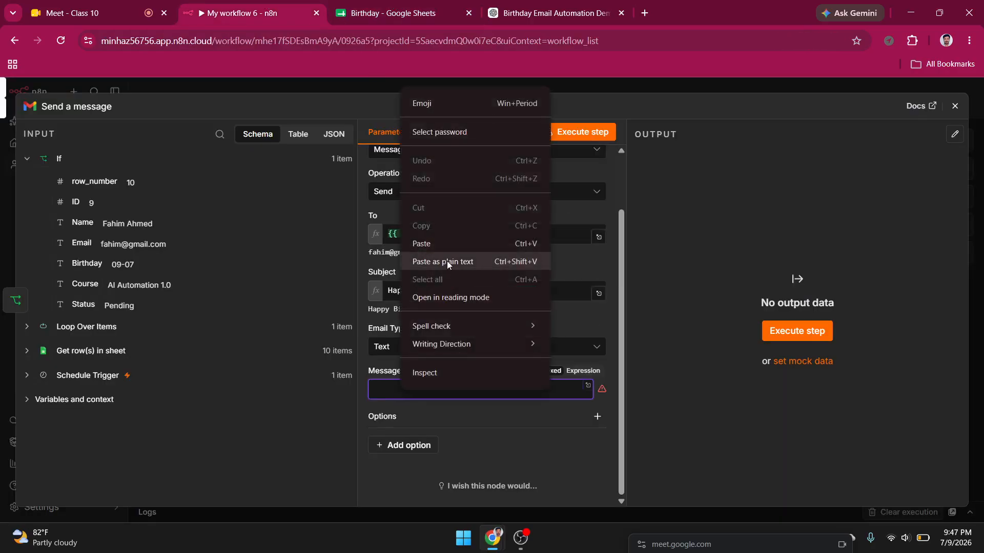
click(445, 244)
key(ctrl+v)
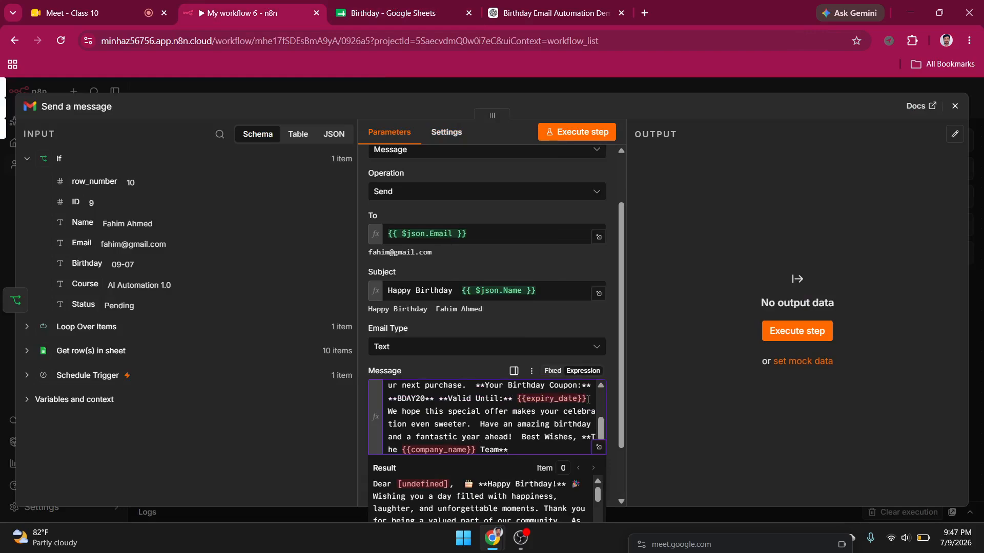
drag(588, 400, 506, 400)
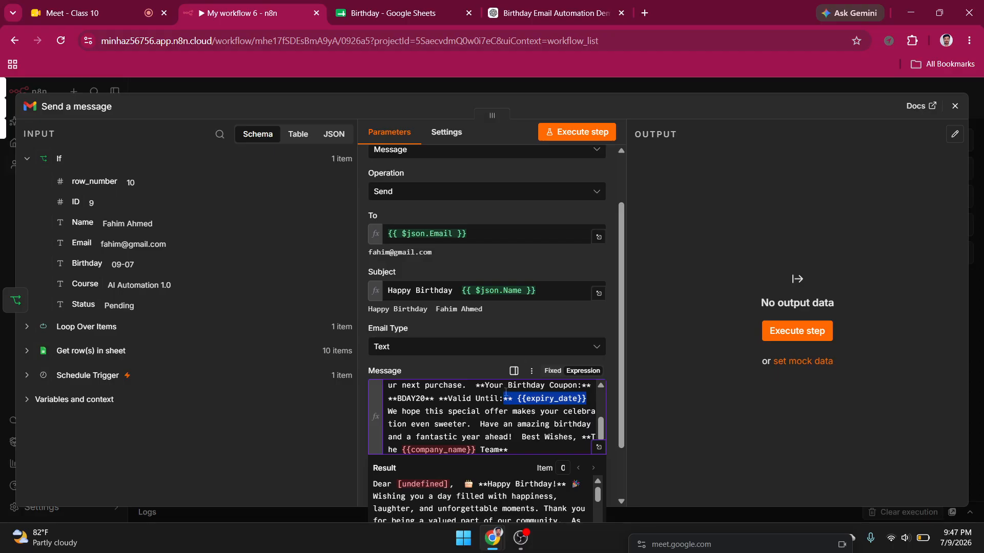
key(BackSpace)
Step: In the expanded message expression, replace the {{company_name}} placeholder with "code verse by" followed by the sender's name
click(602, 445)
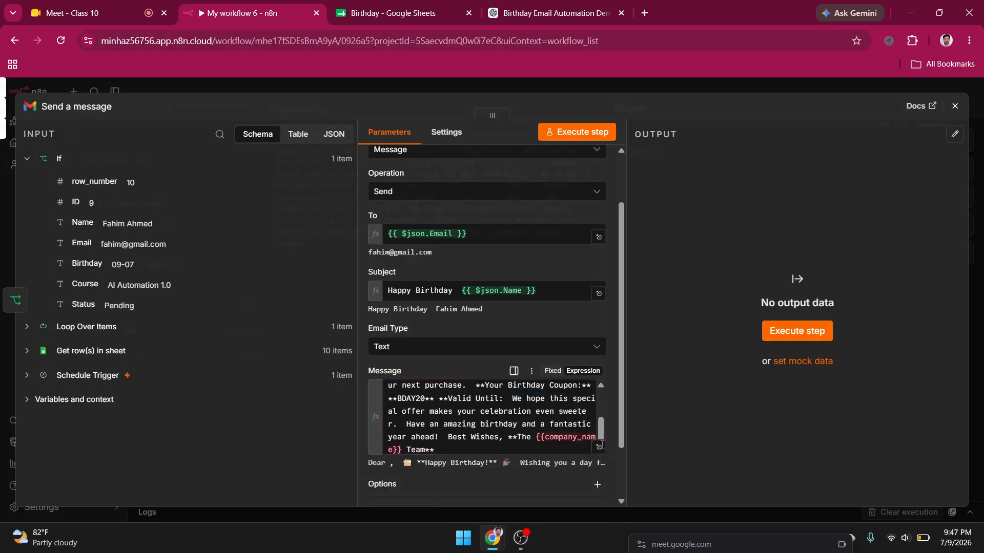
click(599, 447)
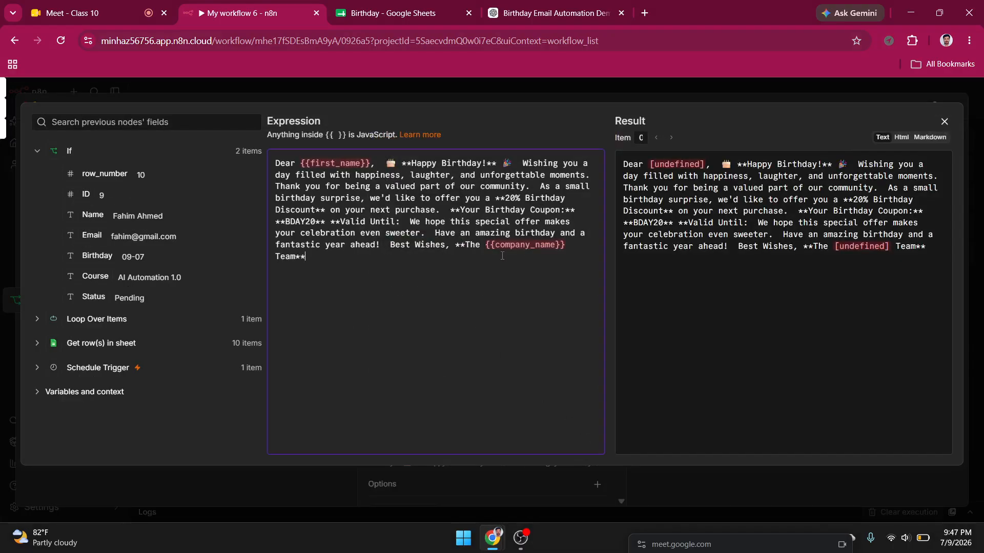
drag(465, 248, 501, 246)
click(483, 281)
click(550, 250)
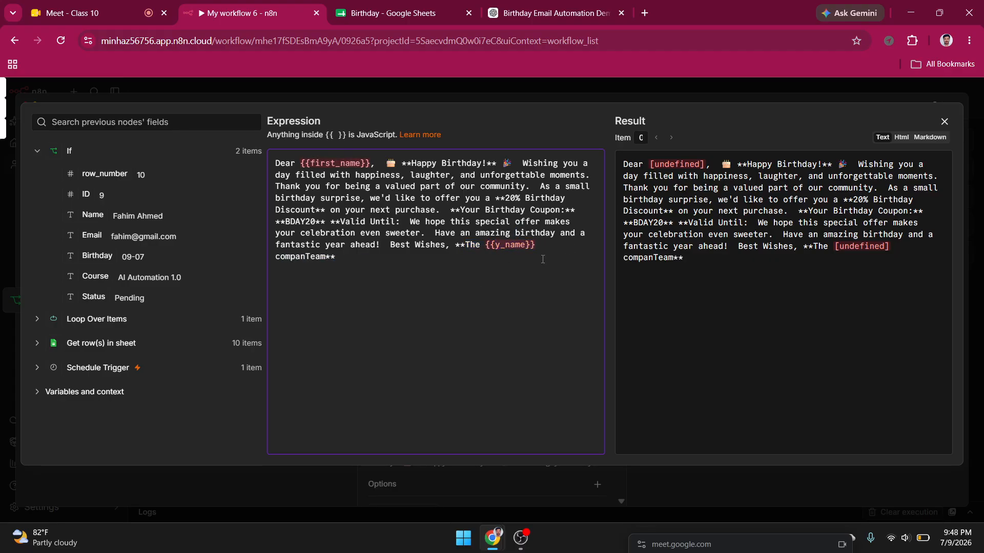
key(BackSpace)
key(BackSpace)
key(BackSpace)
key(BackSpace)
key(BackSpace)
key(BackSpace)
key(BackSpace)
key(BackSpace)
key(BackSpace)
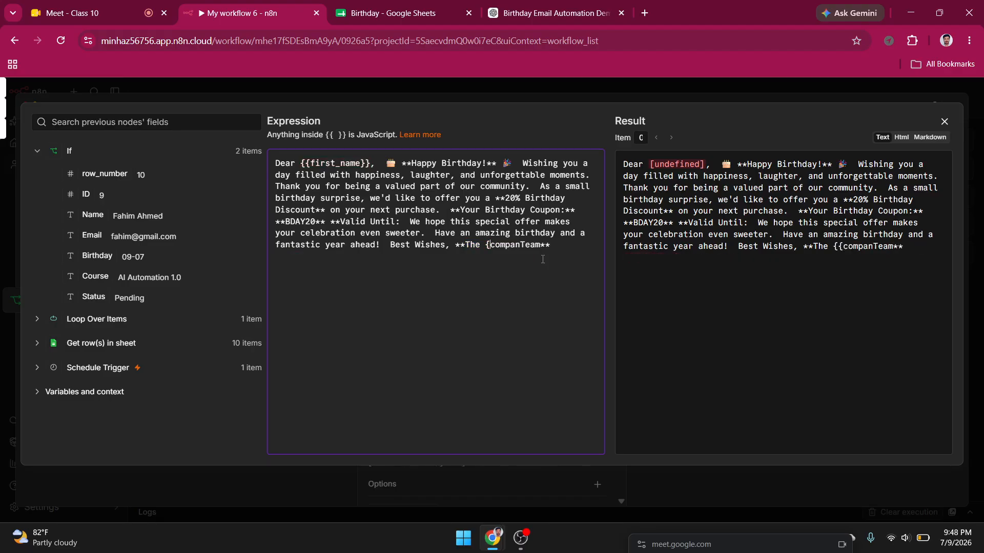
key(BackSpace)
text(c)
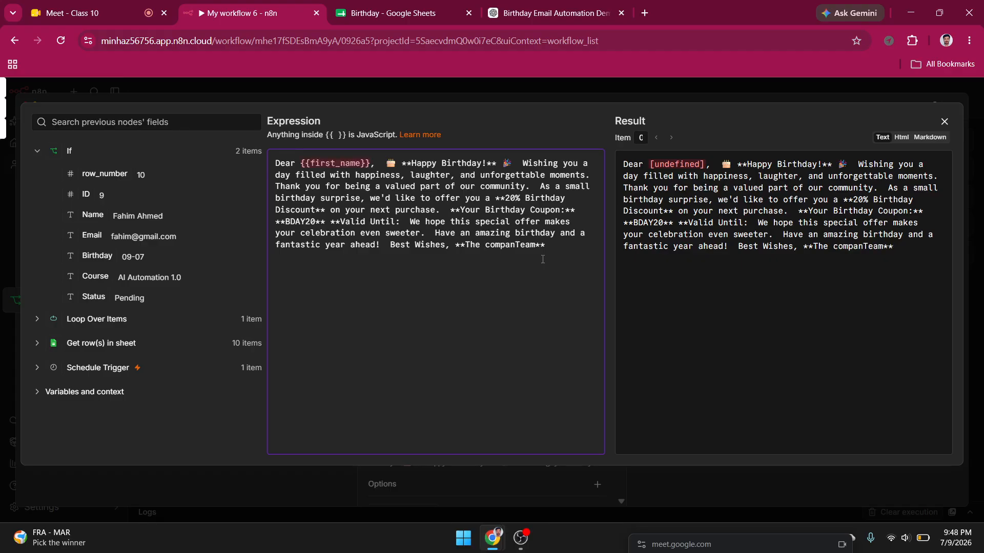
text(ode verse )
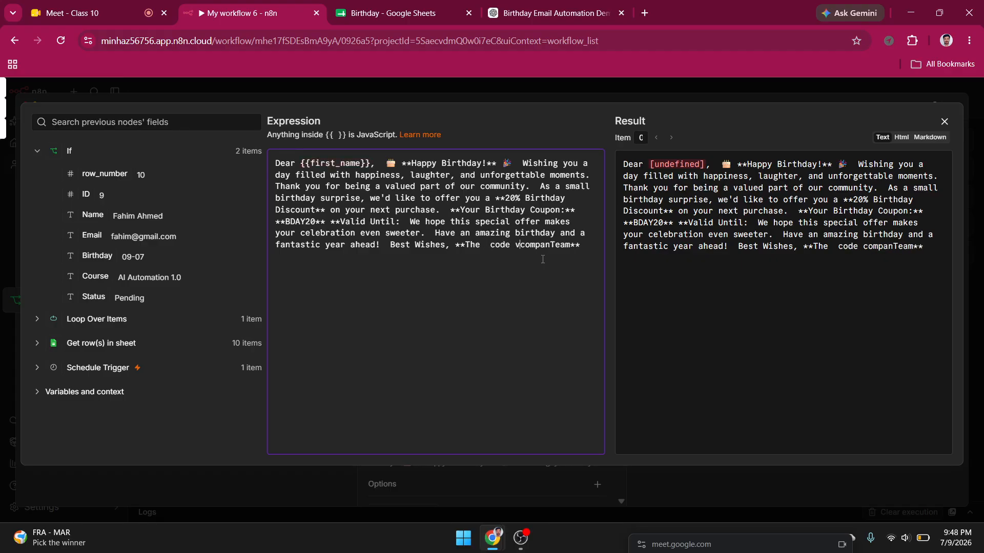
text(by min)
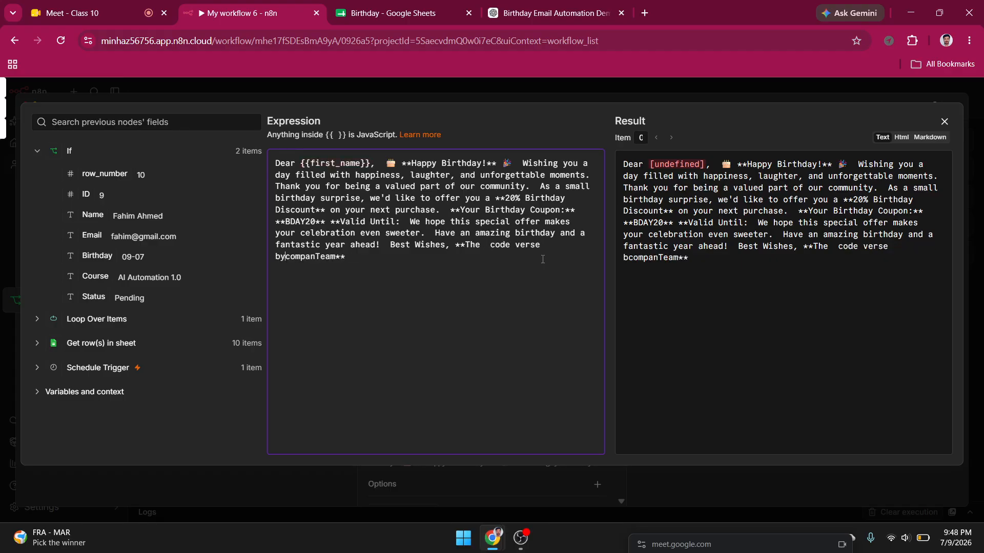
text(hasz)
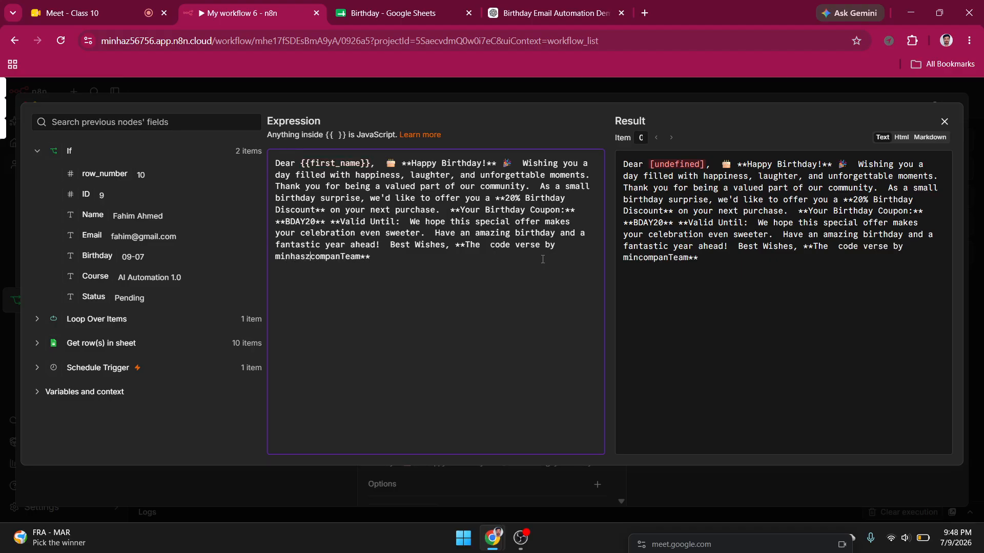
key(BackSpace)
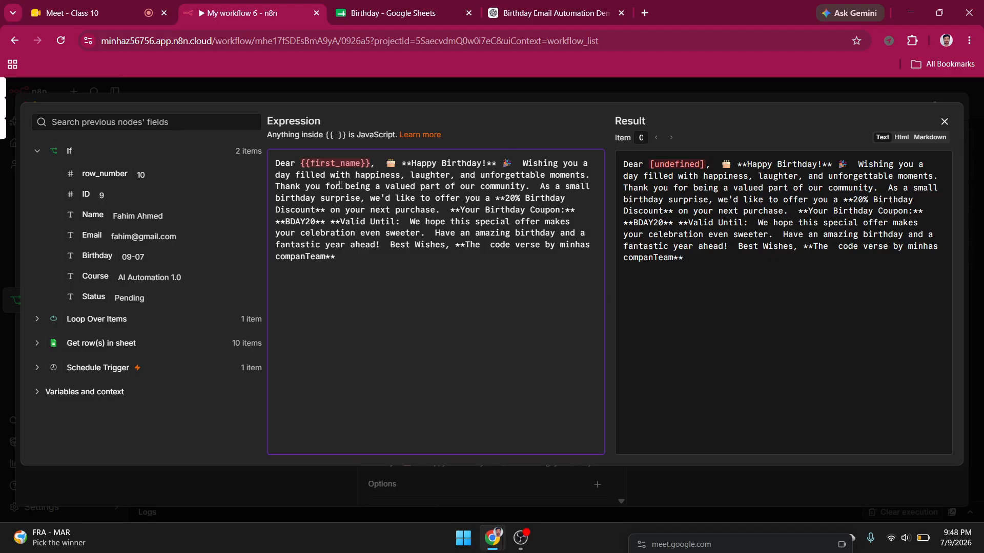
Step: Replace the {{first_name}} placeholder in the greeting with the If node's Name field, {{ $json.Name }}, and close the expression editor
drag(371, 163, 303, 162)
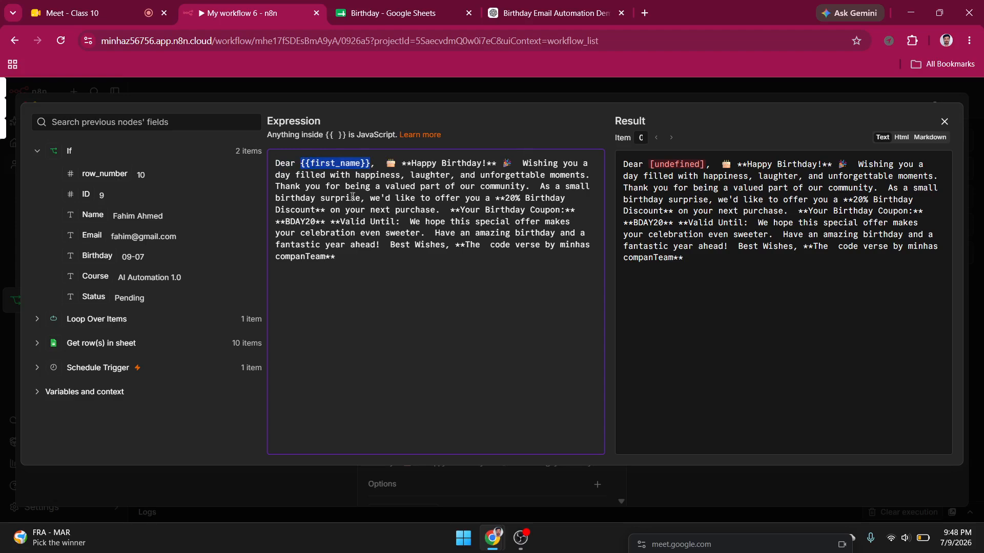
key(BackSpace)
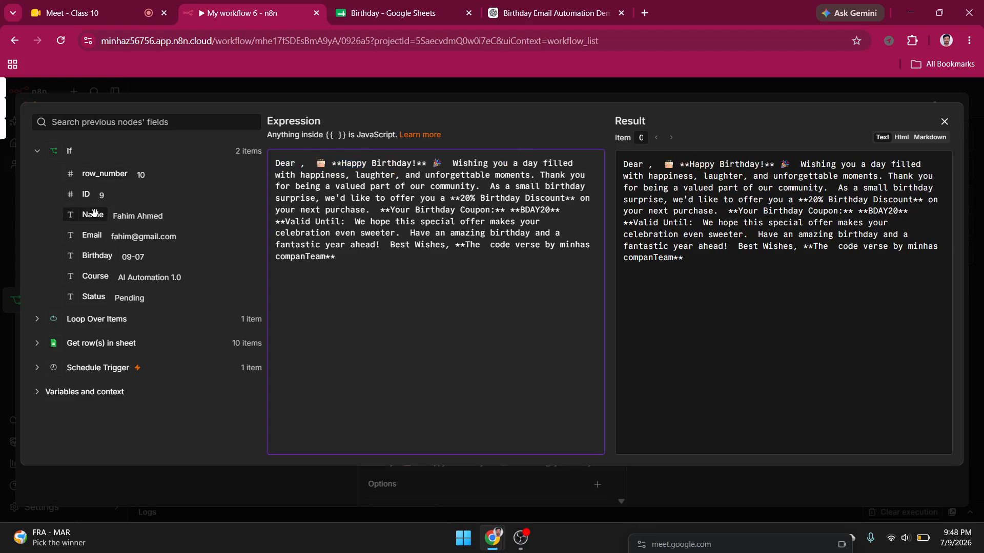
drag(92, 216, 300, 165)
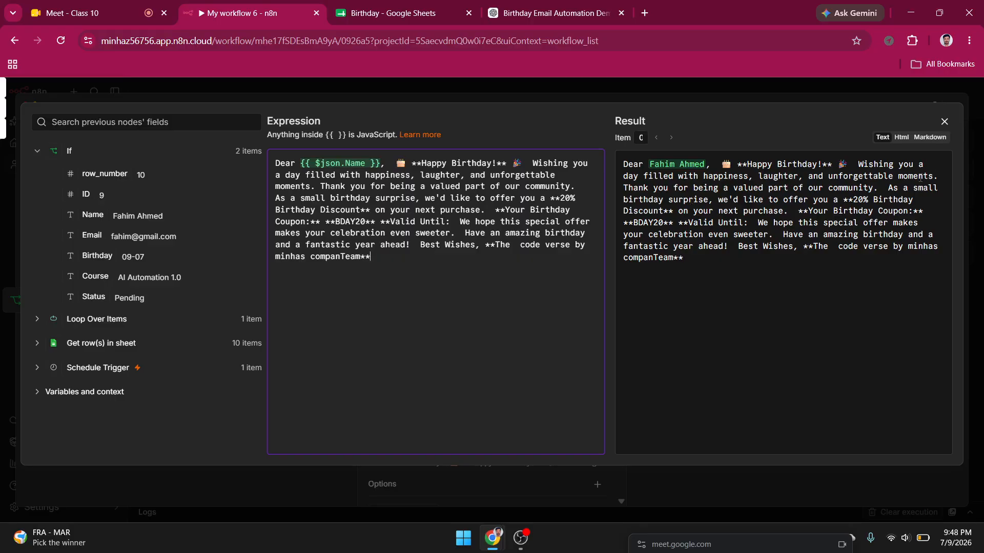
click(660, 97)
Step: Execute the Send a message node and reopen it to inspect its output
scroll(475, 322, down, 2)
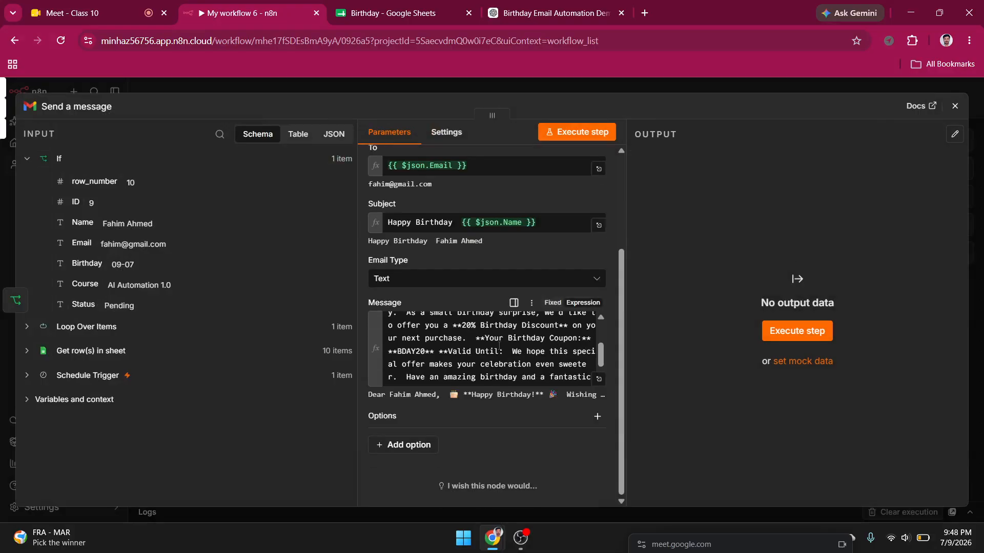
scroll(461, 338, up, 3)
scroll(468, 192, up, 3)
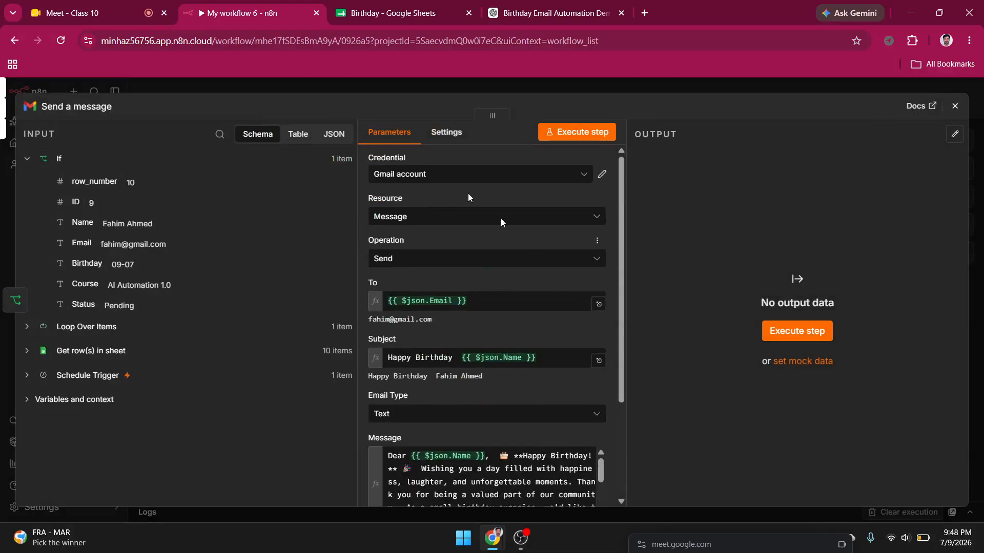
click(546, 133)
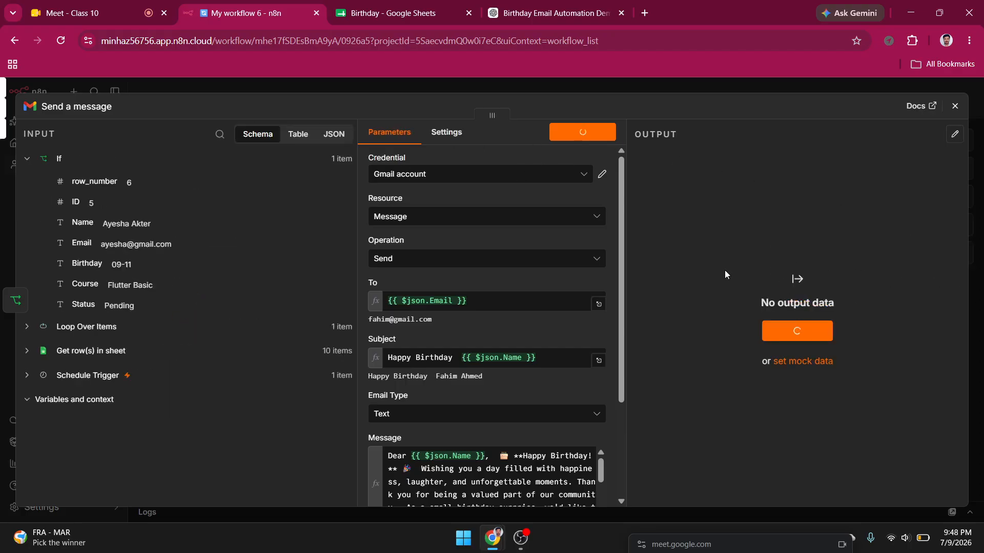
click(555, 83)
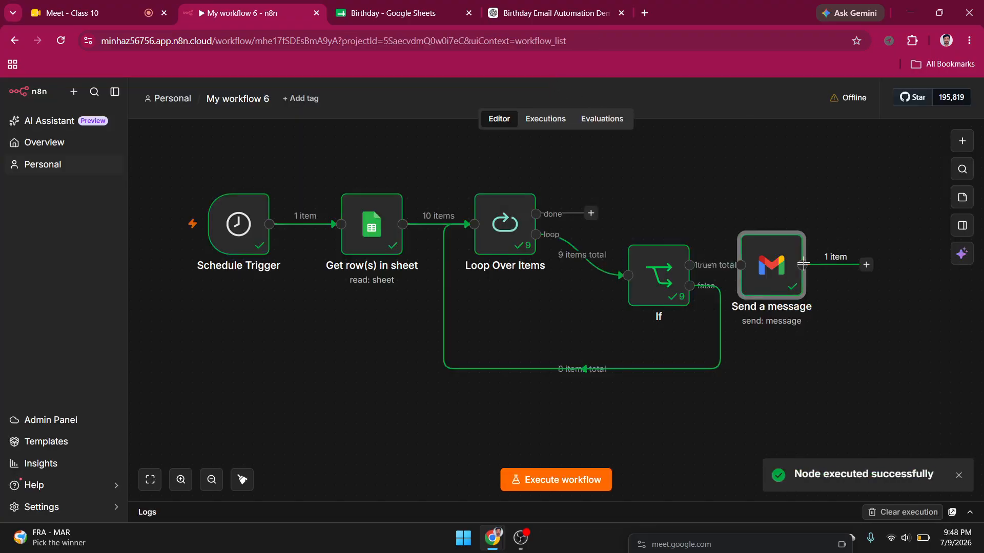
double_click(779, 267)
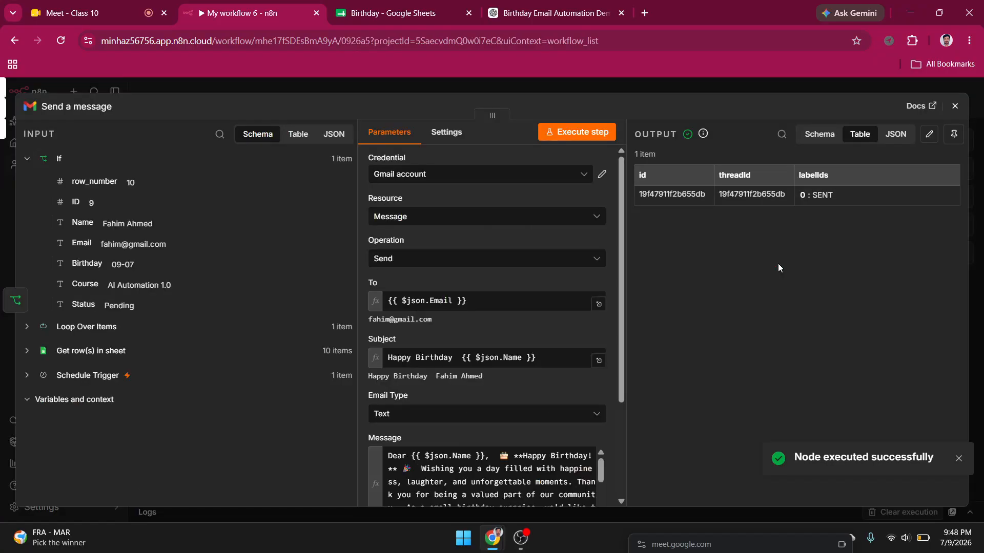
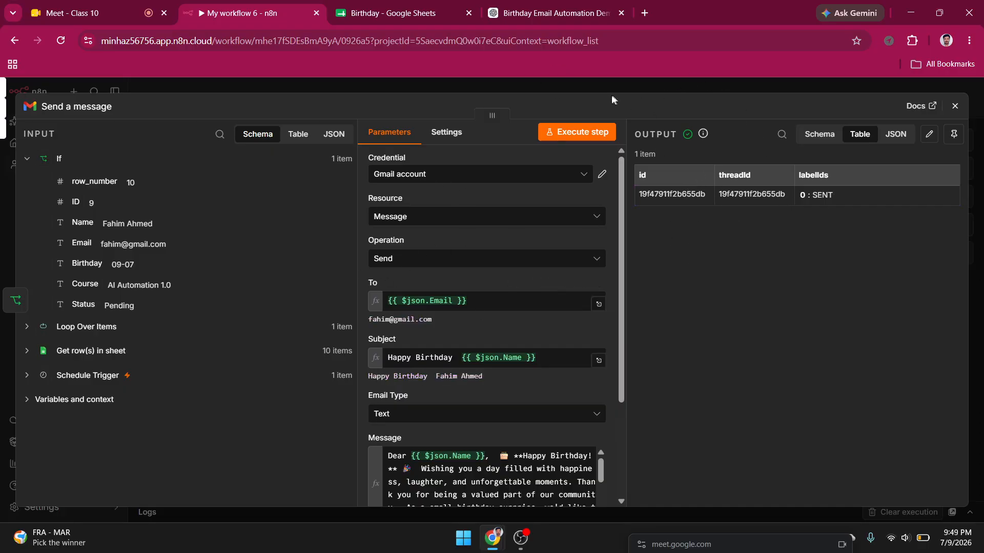
Step: Close the Send a message node's settings and move the node slightly farther from the If node
click(598, 82)
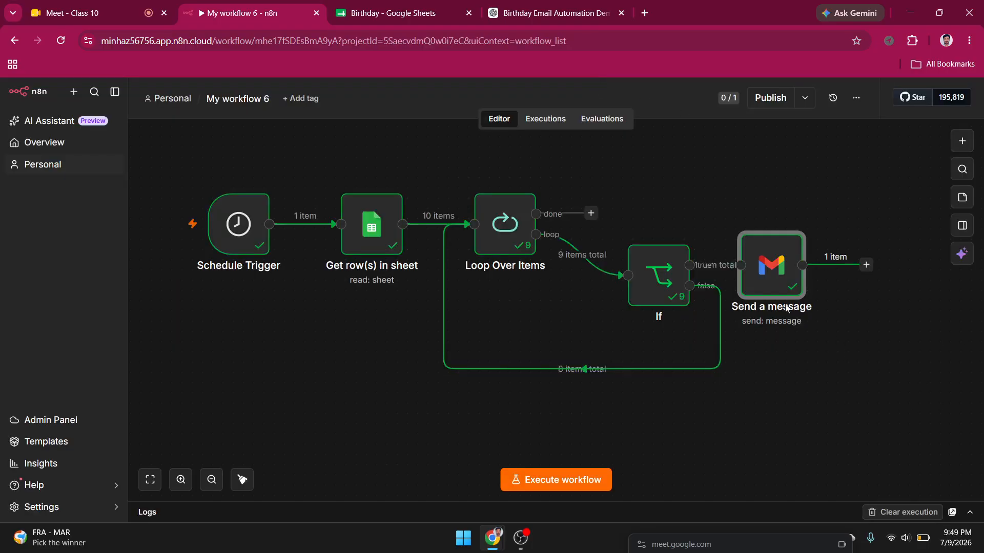
drag(786, 307, 806, 308)
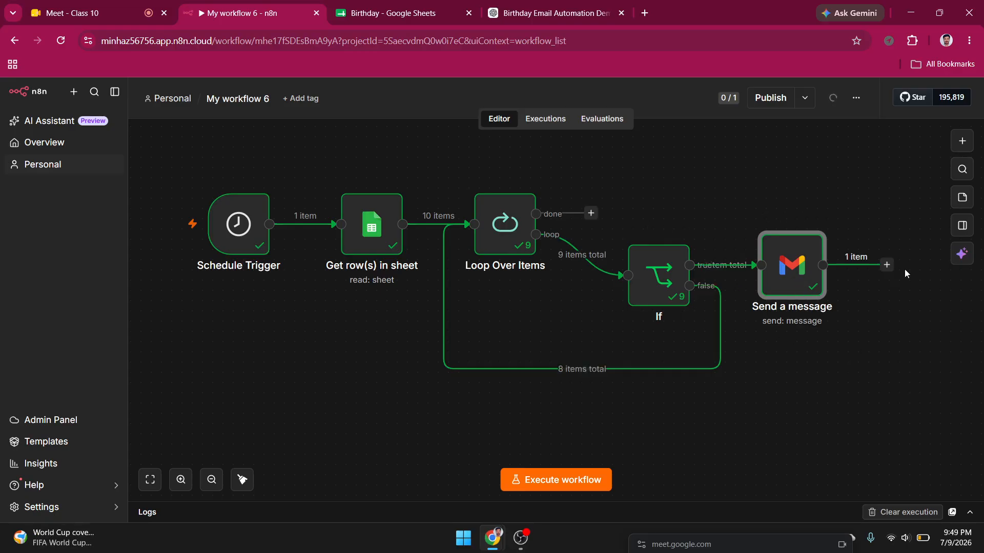
Step: Check the Birthday sheet's Status column and add a Google Sheets "Update row in sheet" node after Send a message
click(339, 7)
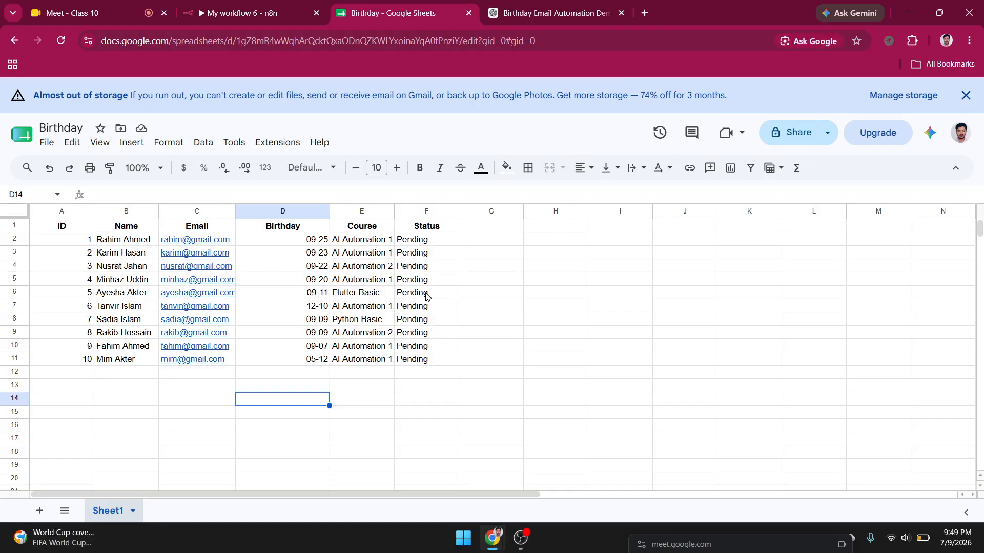
click(256, 13)
click(887, 264)
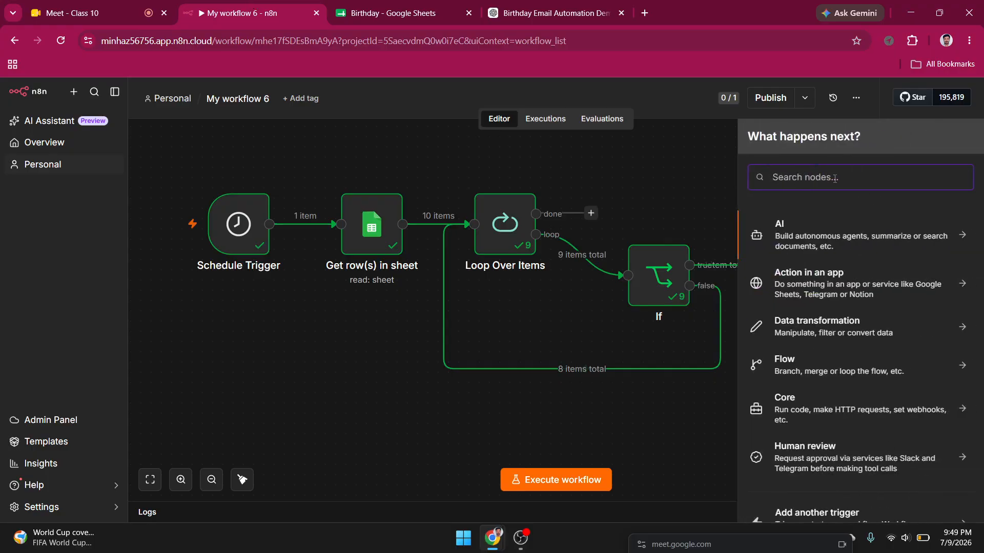
text(goo)
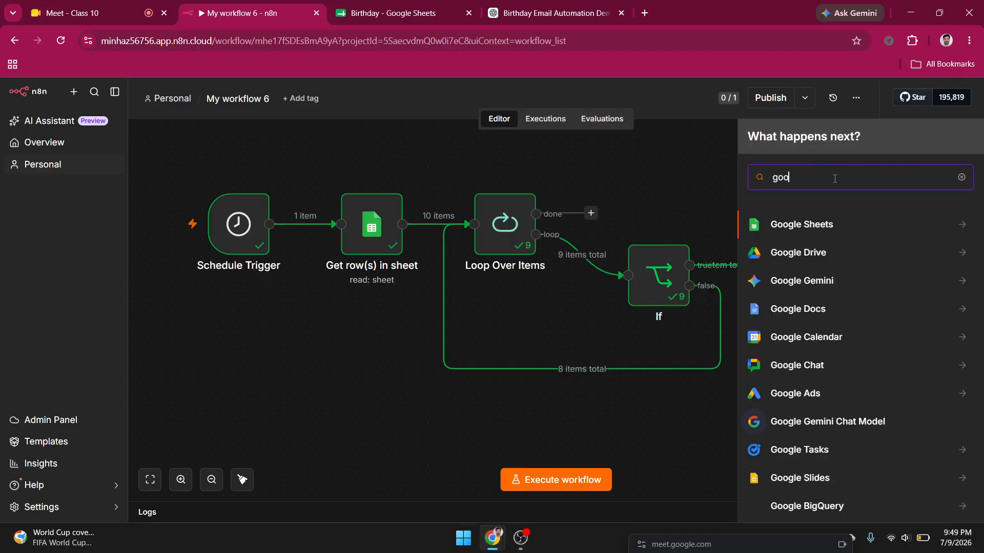
click(823, 230)
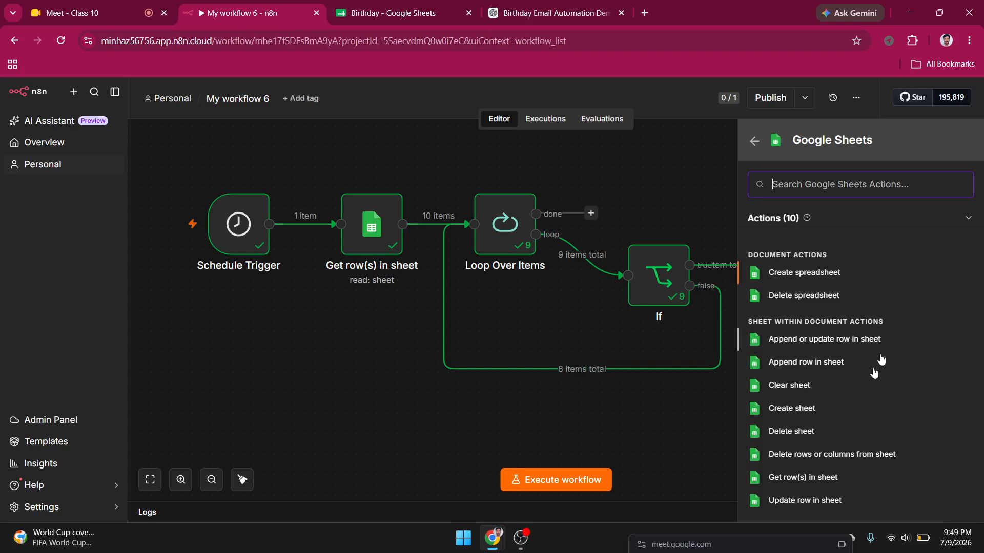
scroll(830, 410, down, 1)
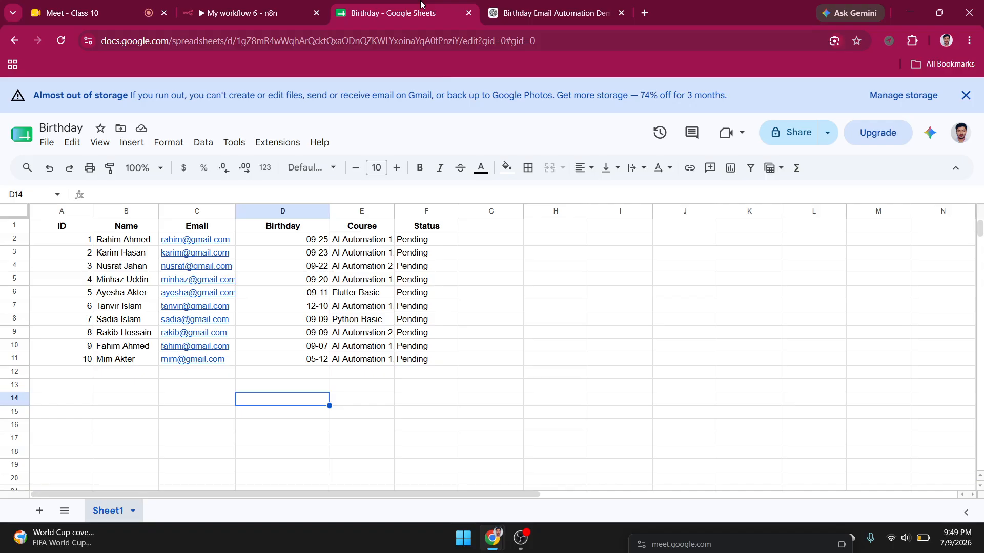
click(451, 18)
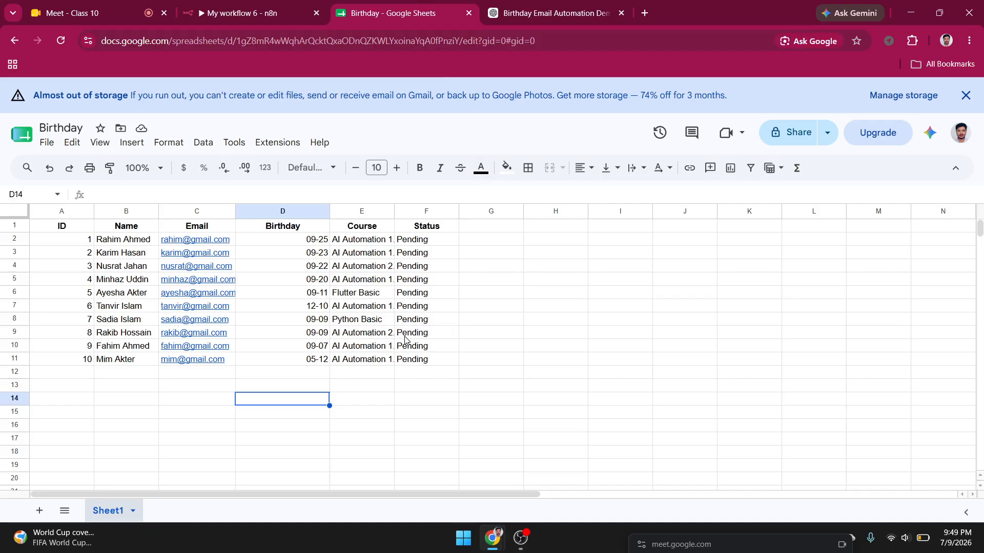
click(250, 10)
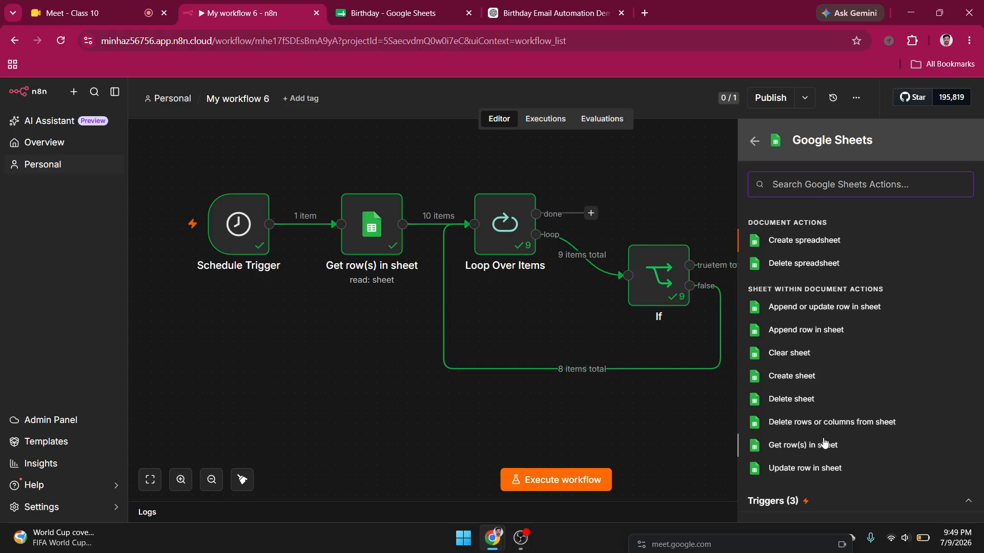
click(814, 470)
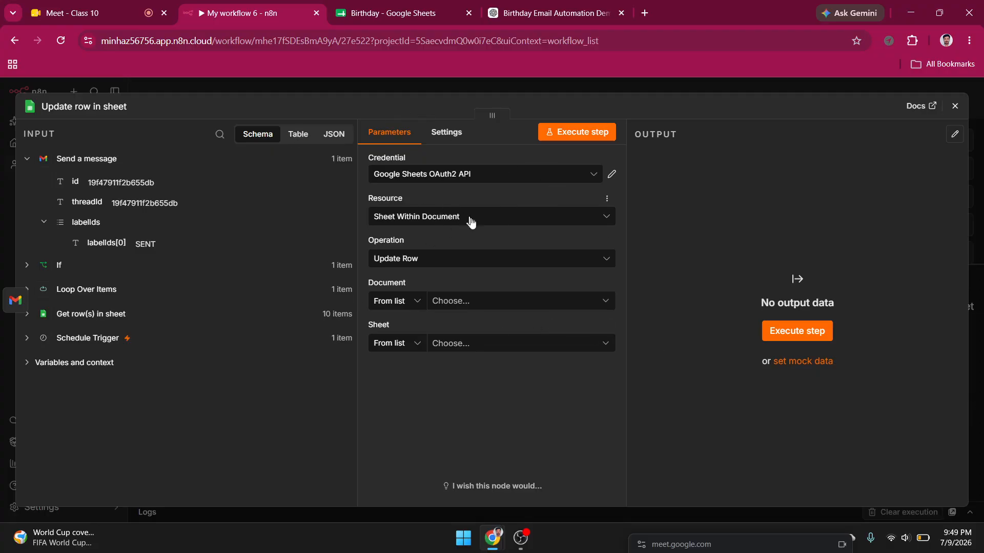
Step: Point the Update row node at the Birthday document and its Sheet1 sheet
click(511, 300)
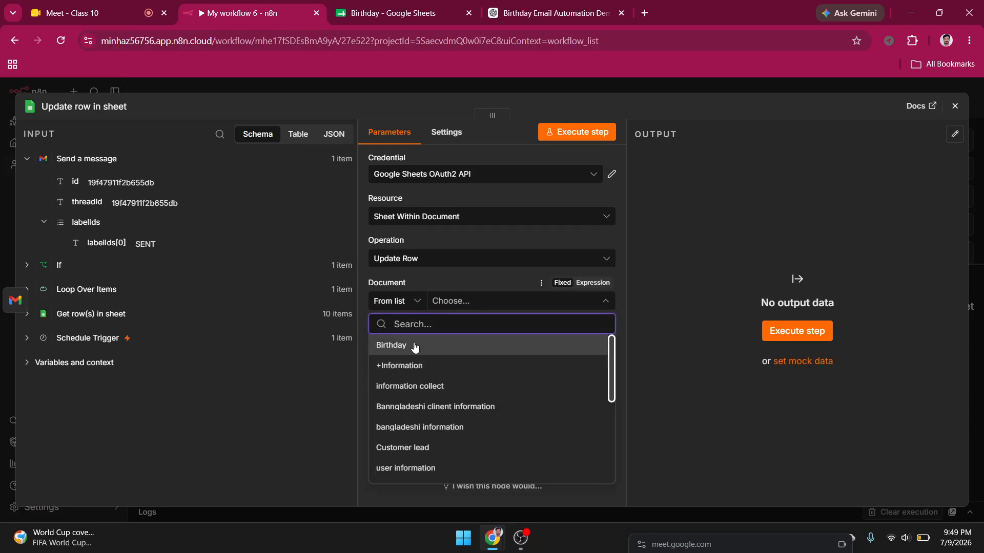
click(418, 347)
click(476, 344)
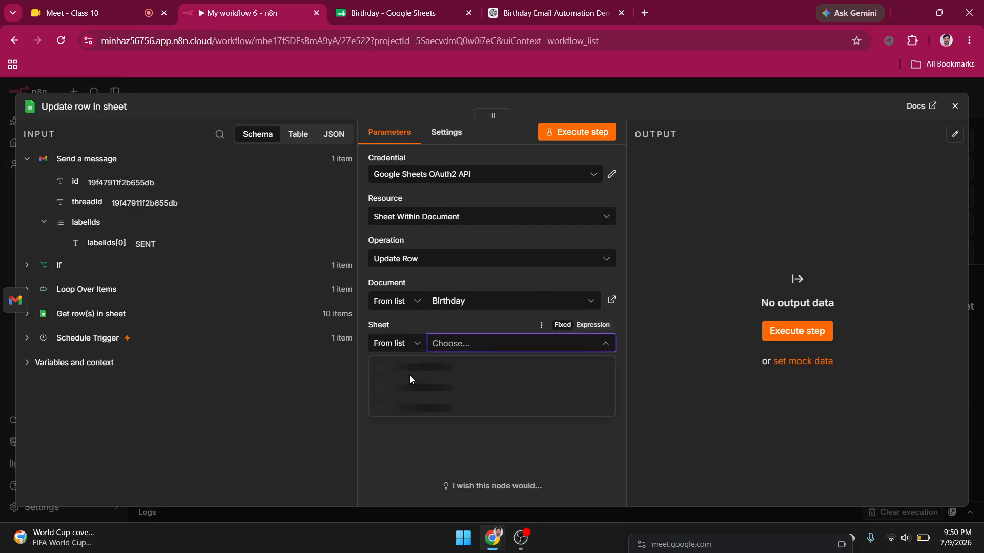
click(506, 364)
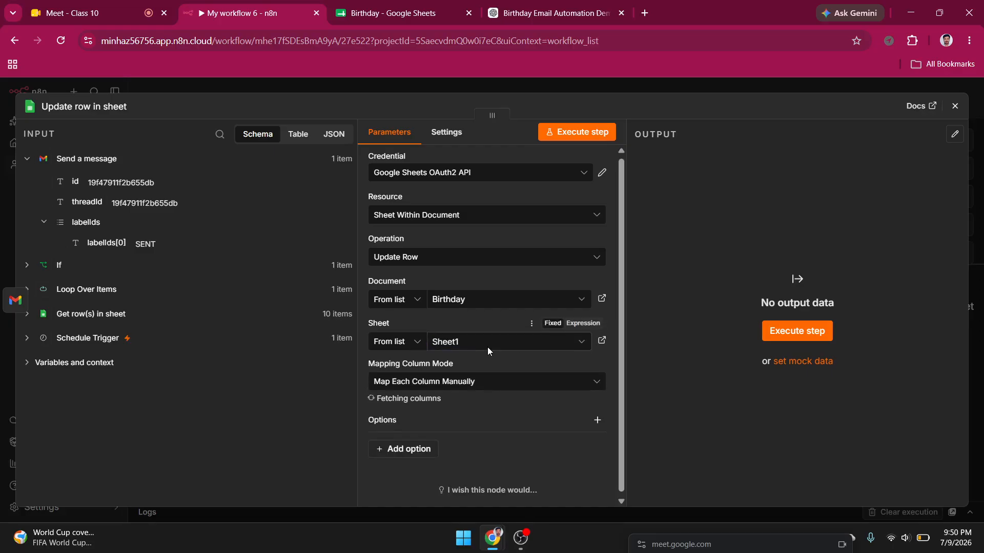
Step: Consult the Birthday sheet's columns and set the Update row node's column to match on to Name
scroll(487, 346, down, 1)
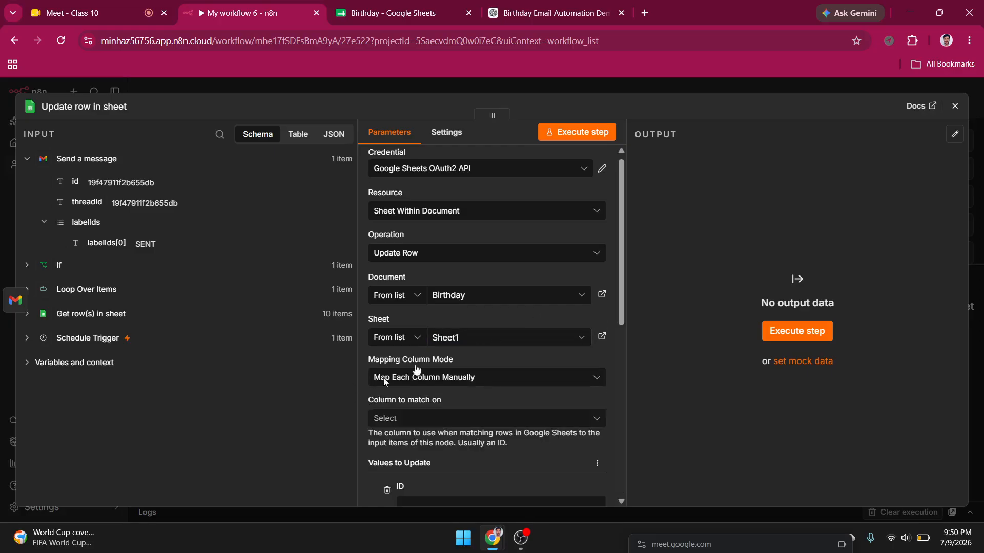
scroll(385, 379, down, 4)
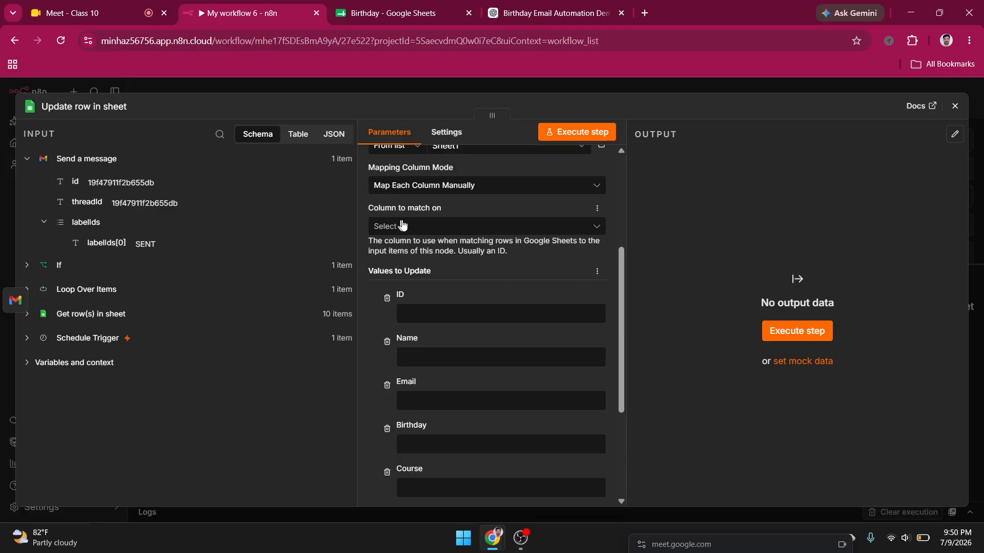
click(425, 7)
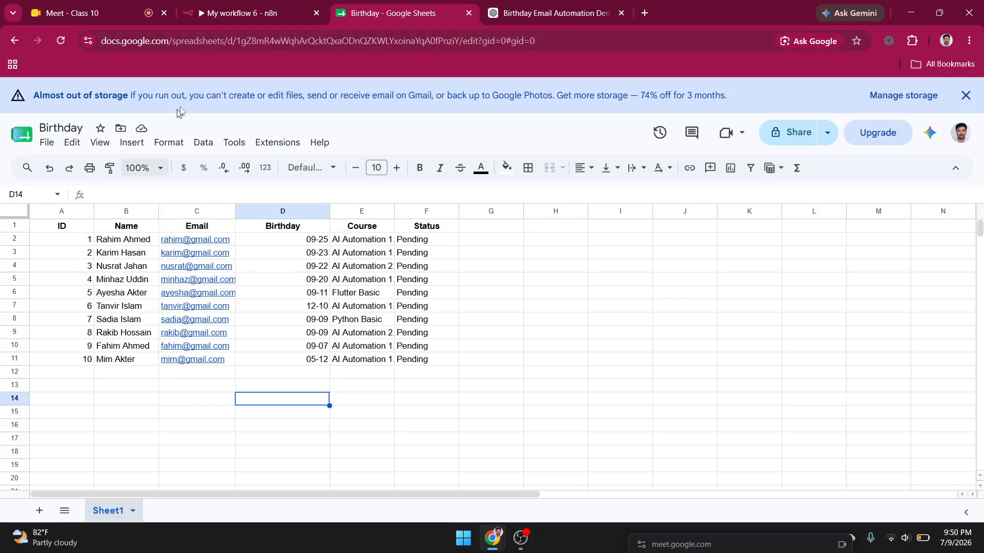
click(262, 4)
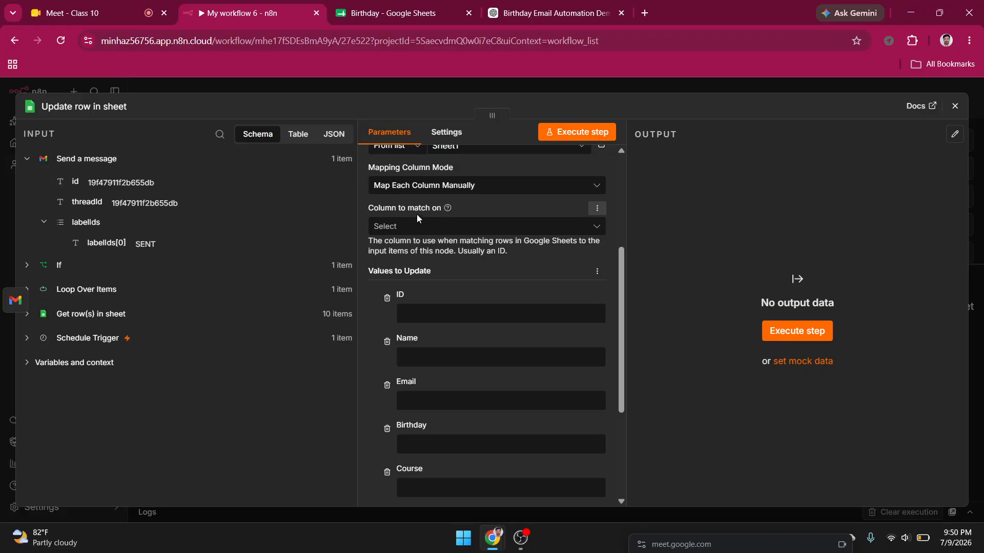
click(403, 4)
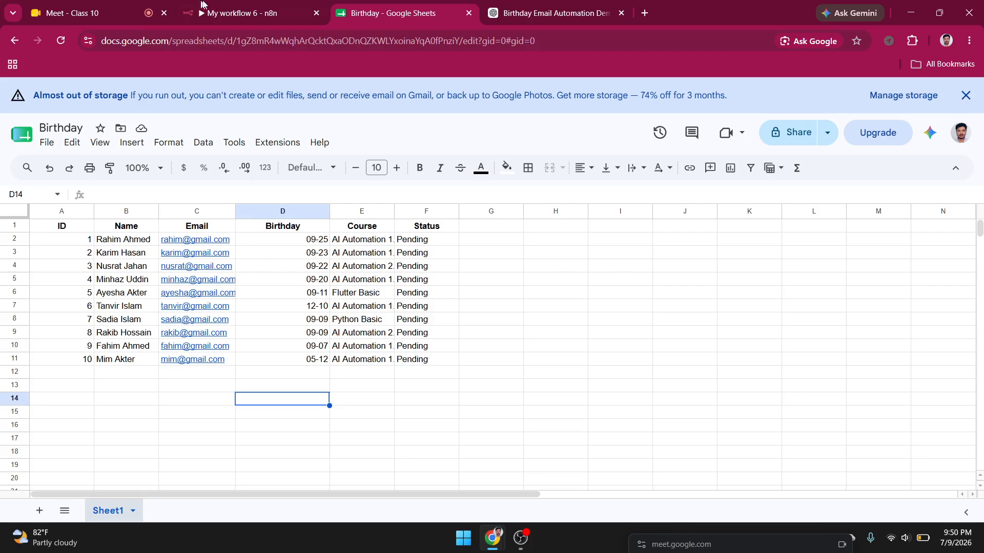
click(232, 11)
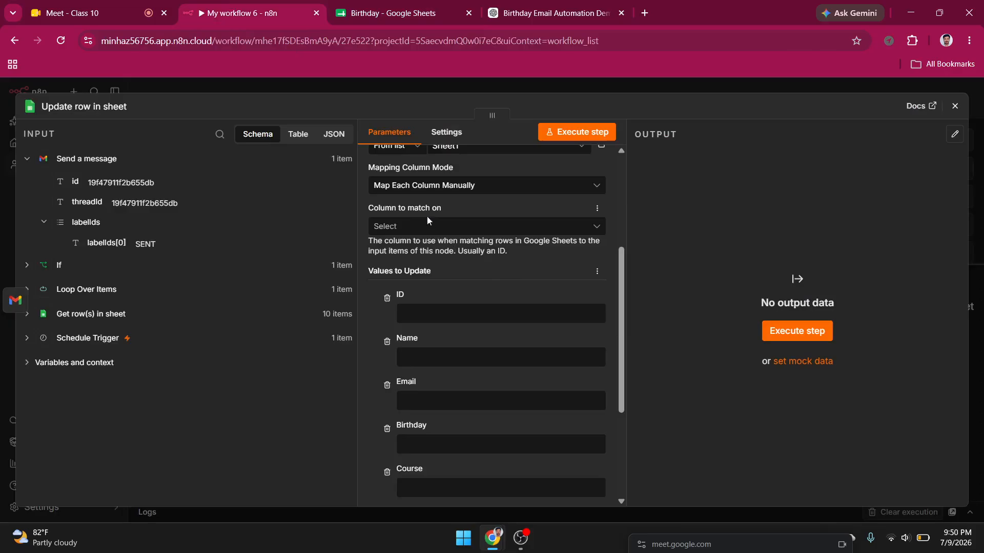
click(411, 227)
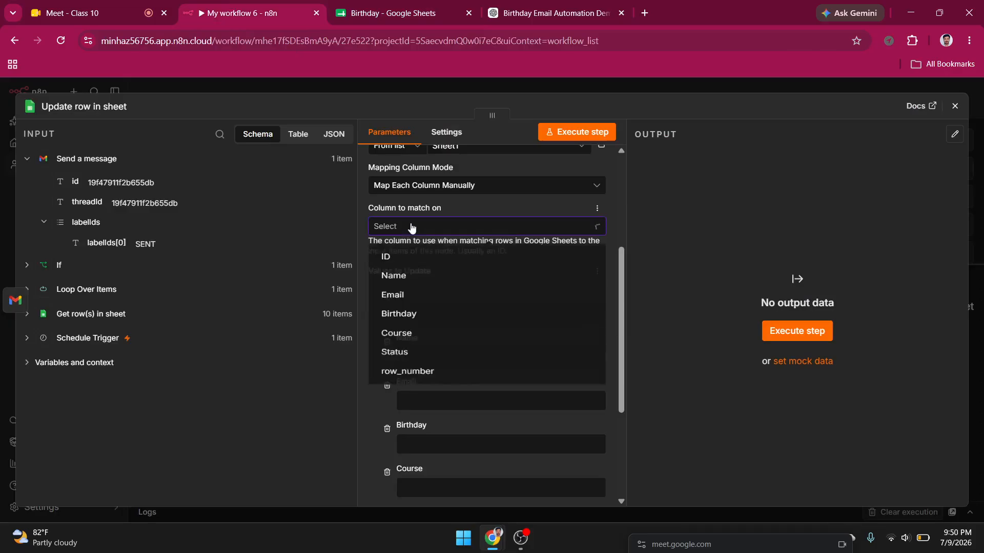
key(Return)
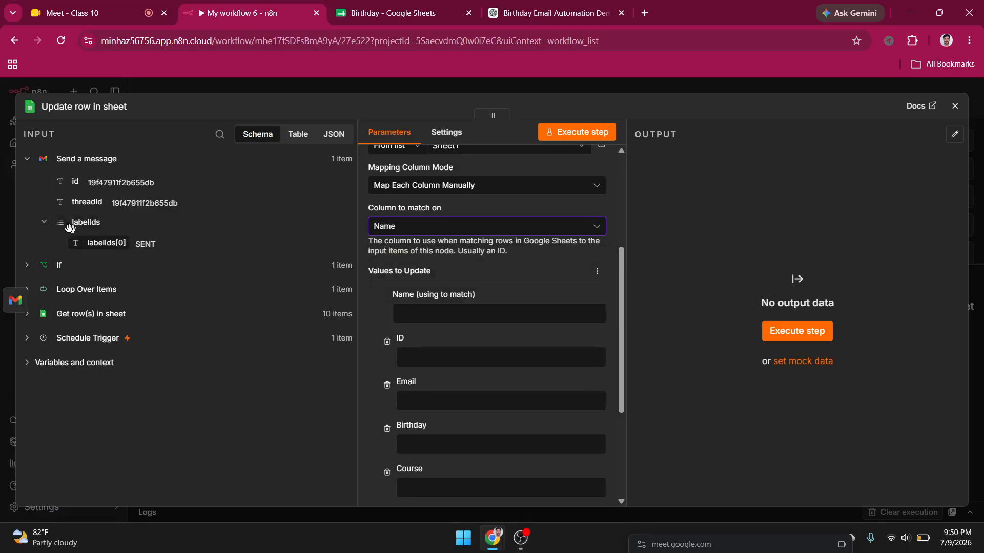
Step: Map the Name match value to the If node's Name field, {{ $('If').item.json.Name }}
click(444, 316)
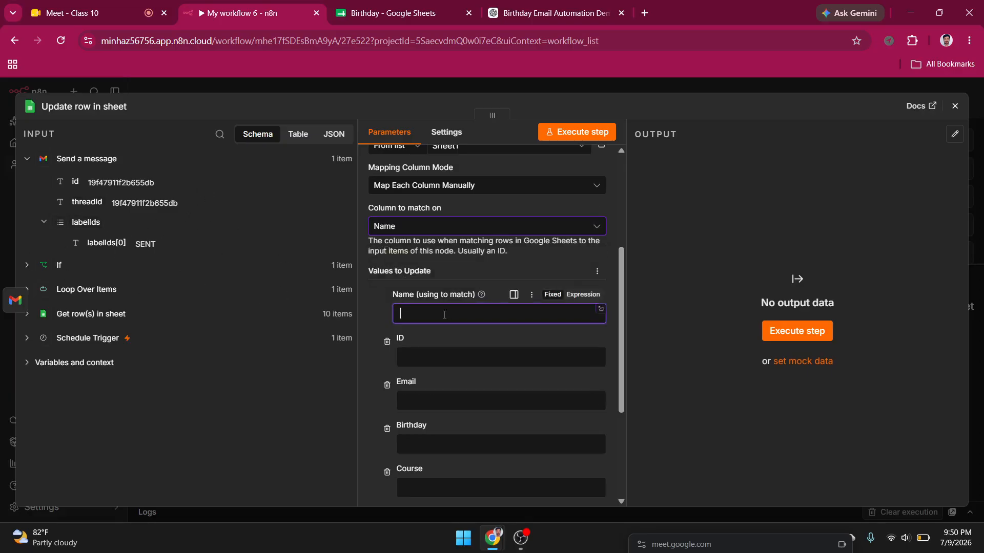
click(61, 266)
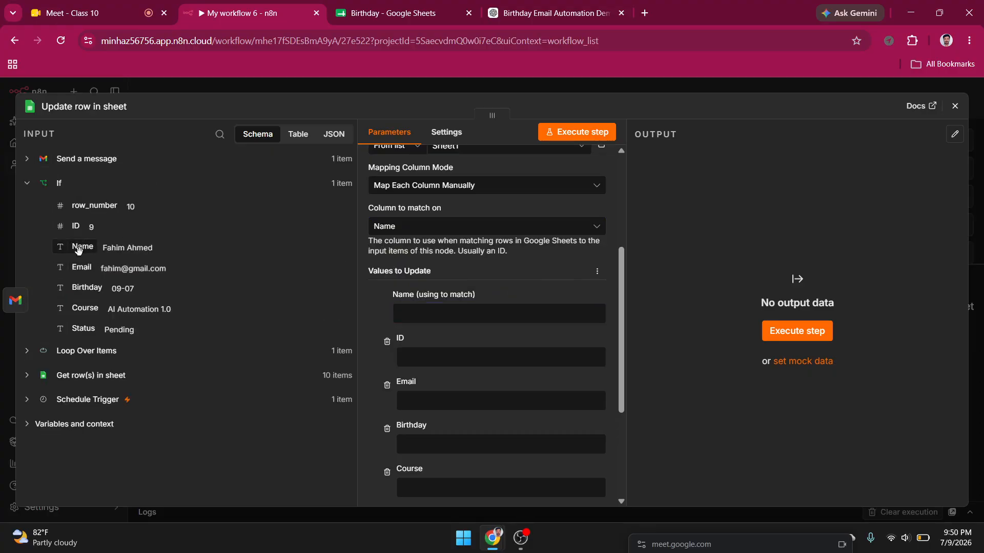
drag(78, 248, 432, 320)
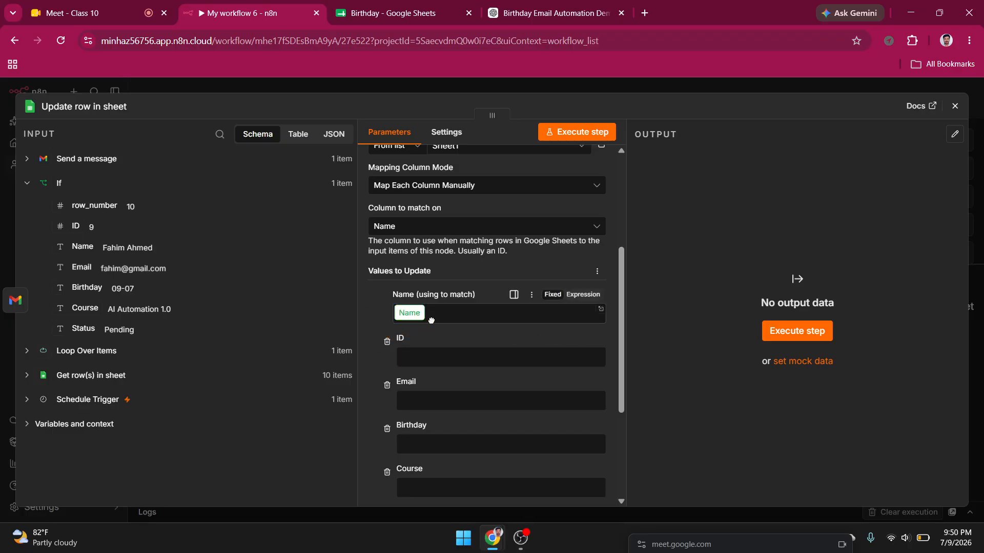
click(388, 314)
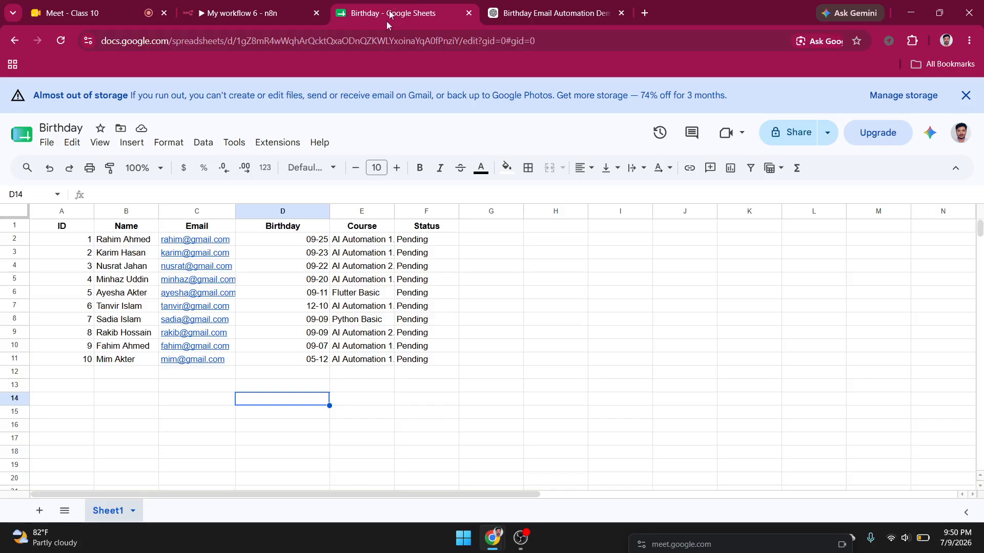
Step: Review the Status column in the Birthday sheet and remove Course, Birthday, Email and ID from the node's values to update
click(389, 14)
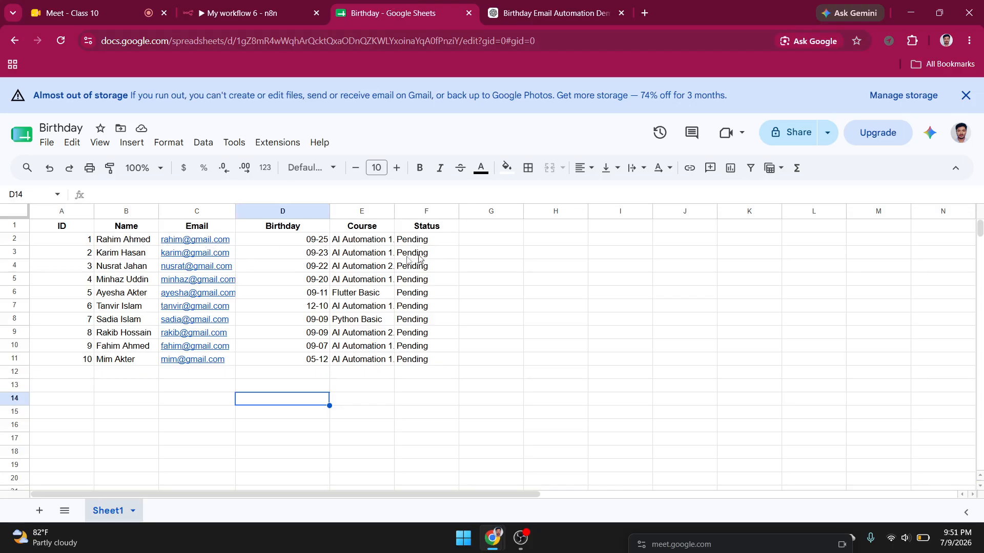
click(249, 13)
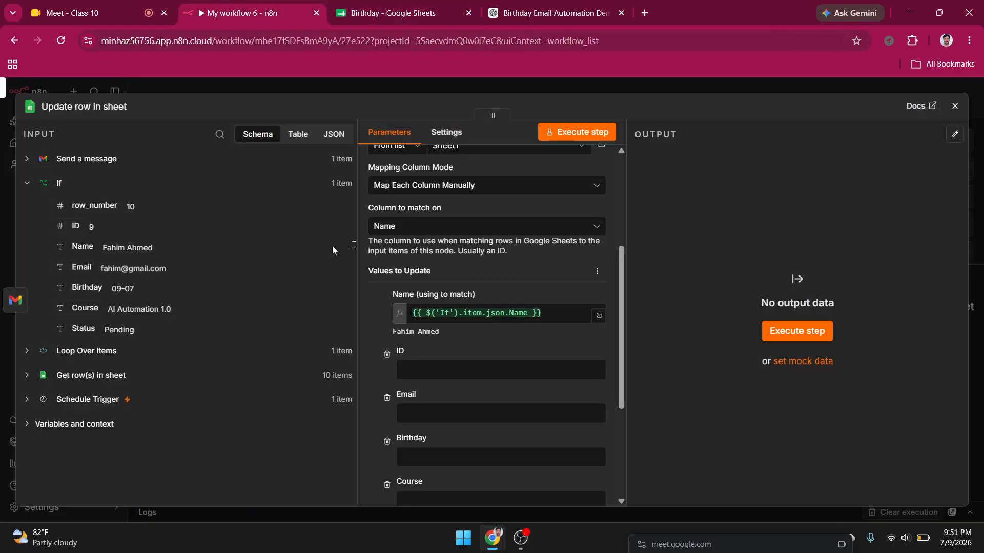
click(362, 15)
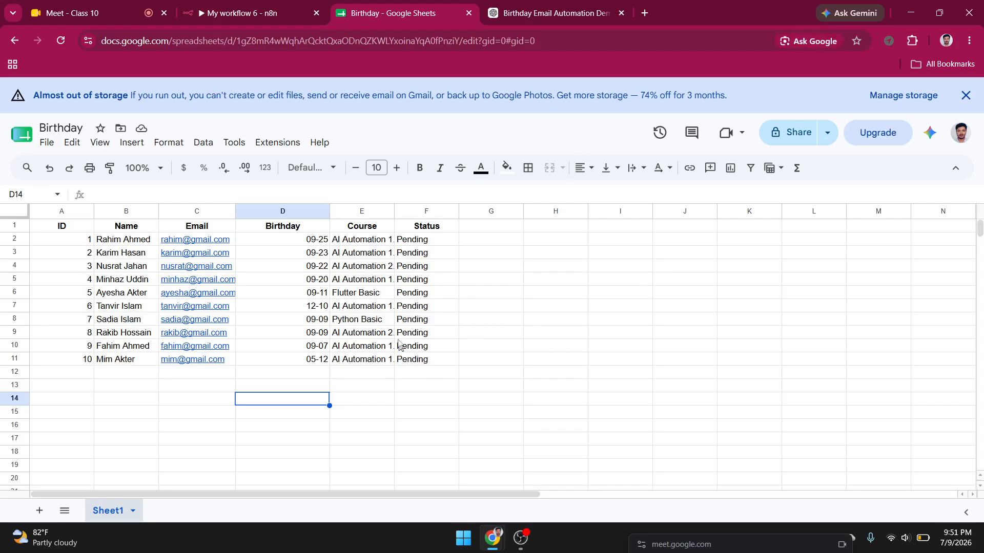
click(601, 280)
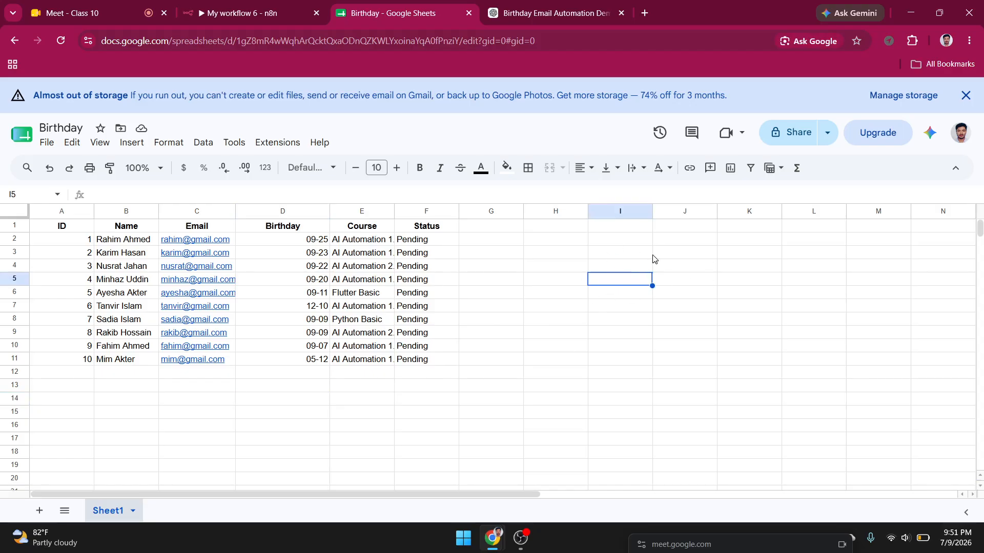
click(259, 10)
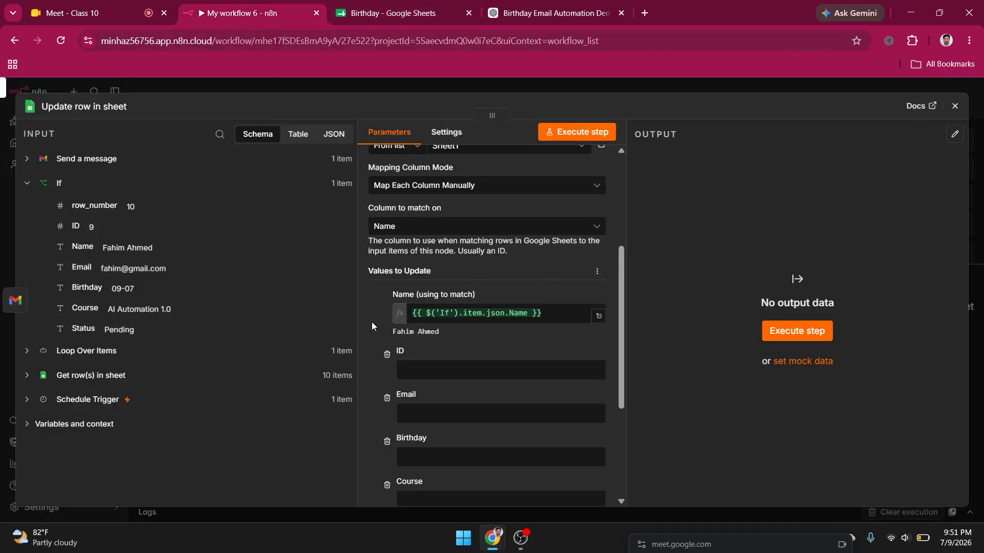
scroll(374, 327, down, 1)
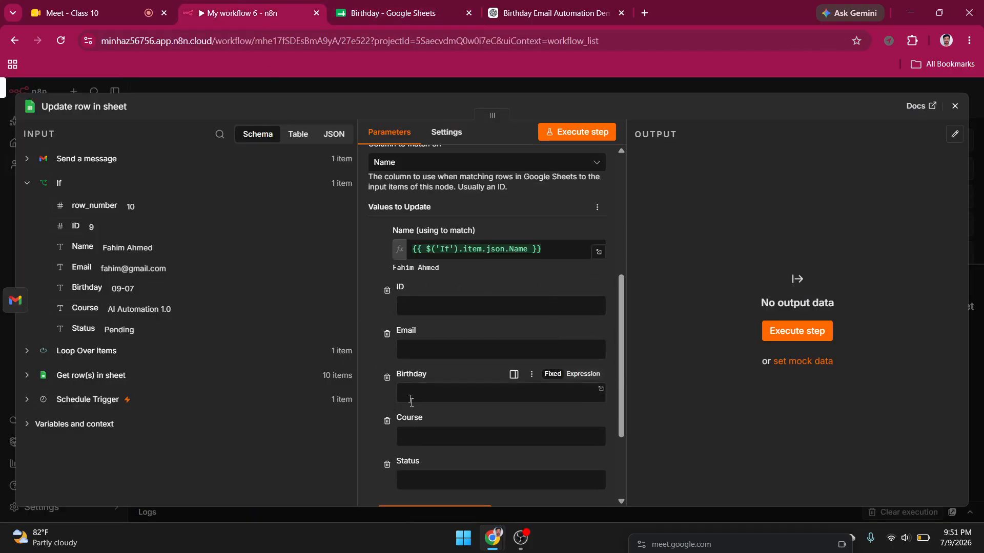
click(386, 422)
click(387, 378)
click(386, 334)
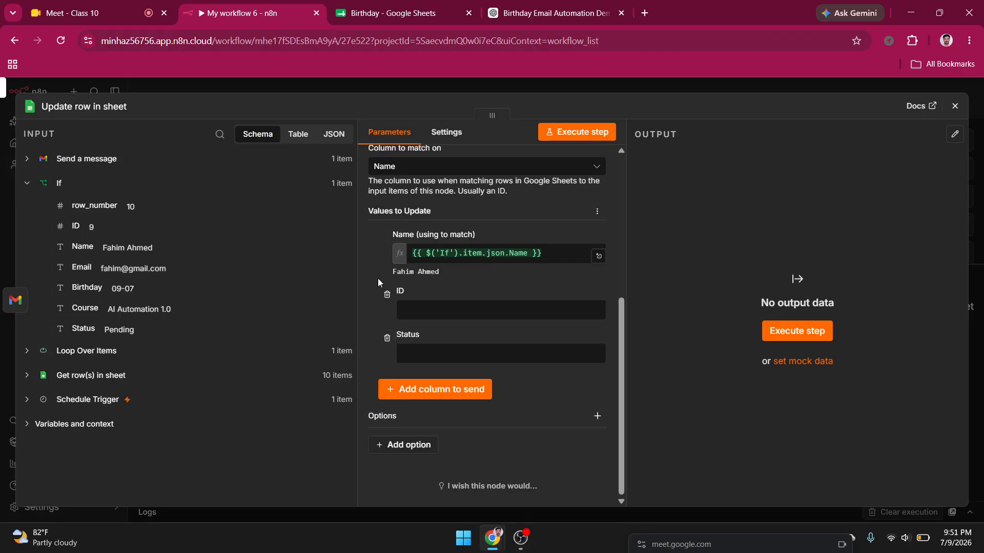
click(387, 294)
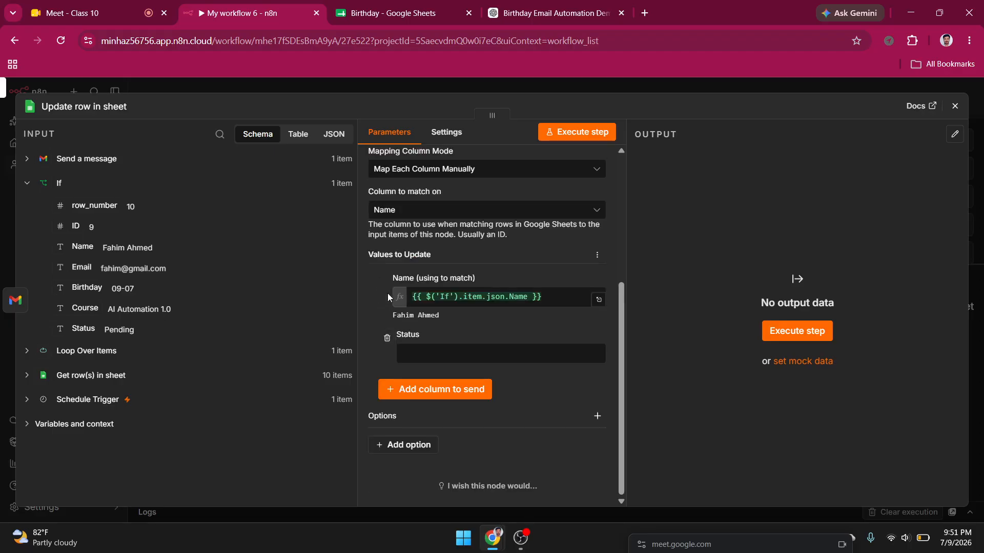
Step: Set the Status value to update to "sent" and expand the Send a message node's input fields
click(430, 347)
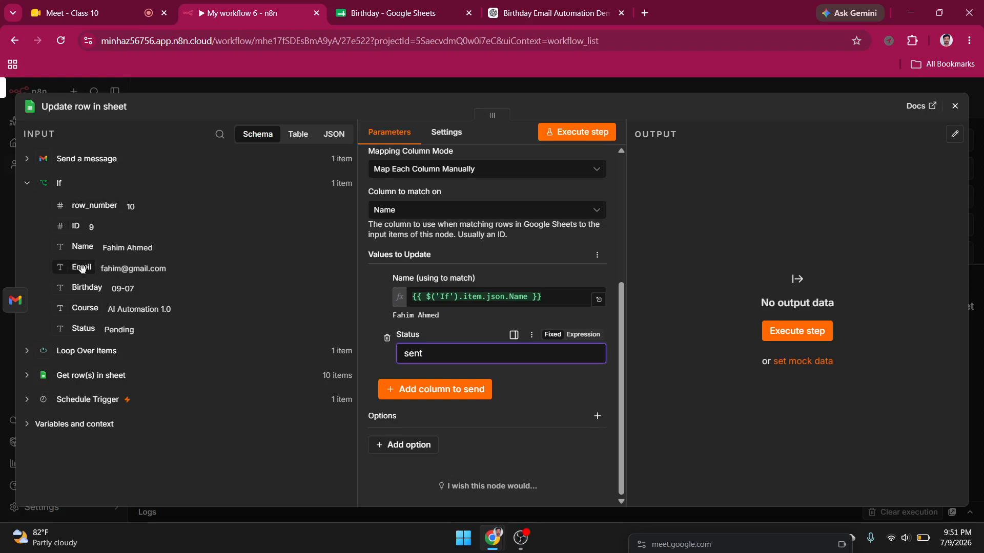
click(100, 160)
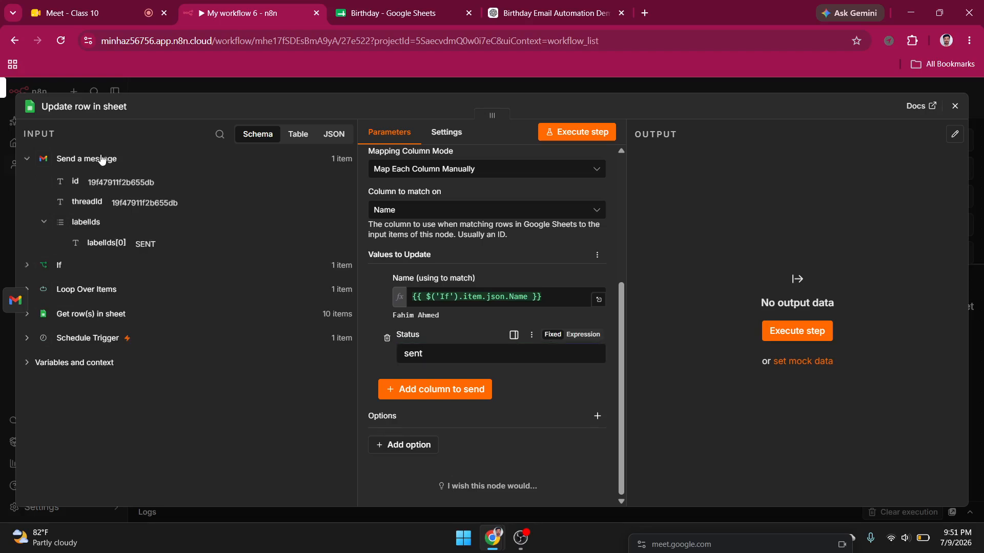
Step: Compare the input fields offered by the If and Send a message nodes to the Update row in sheet node
click(58, 264)
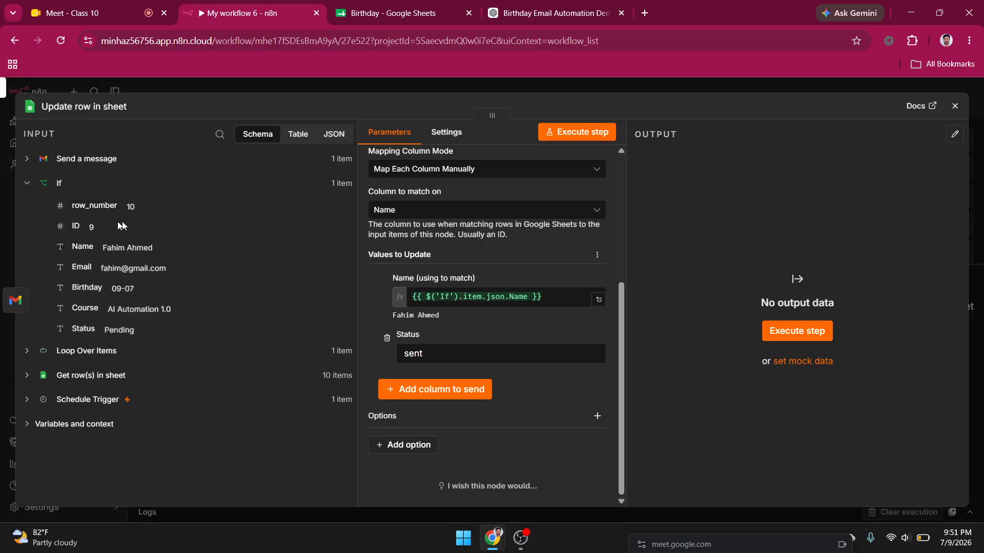
click(90, 160)
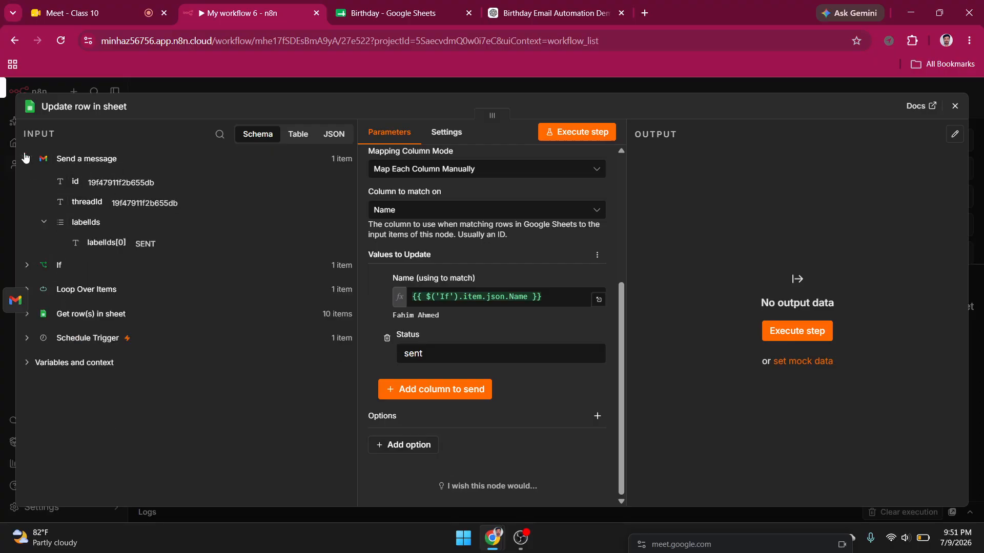
click(59, 264)
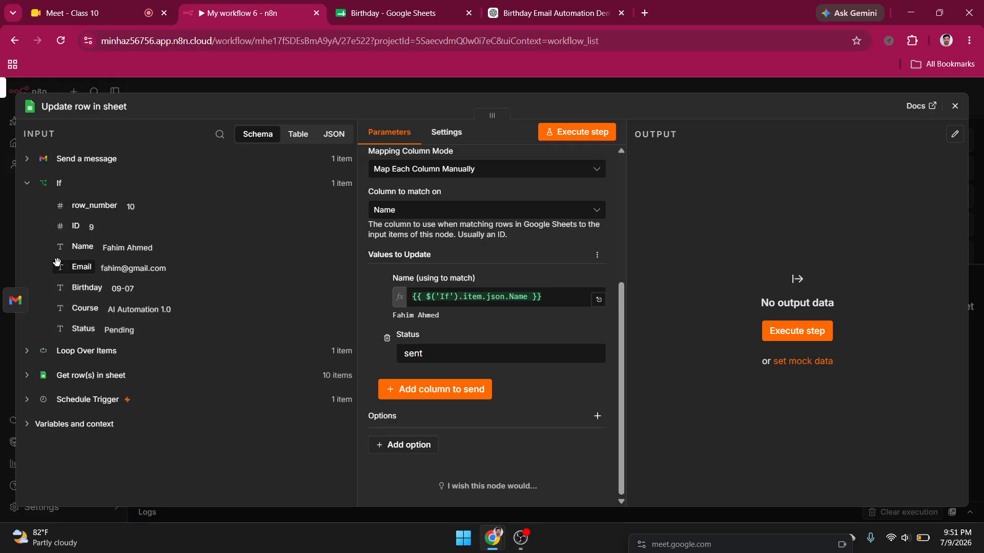
click(58, 183)
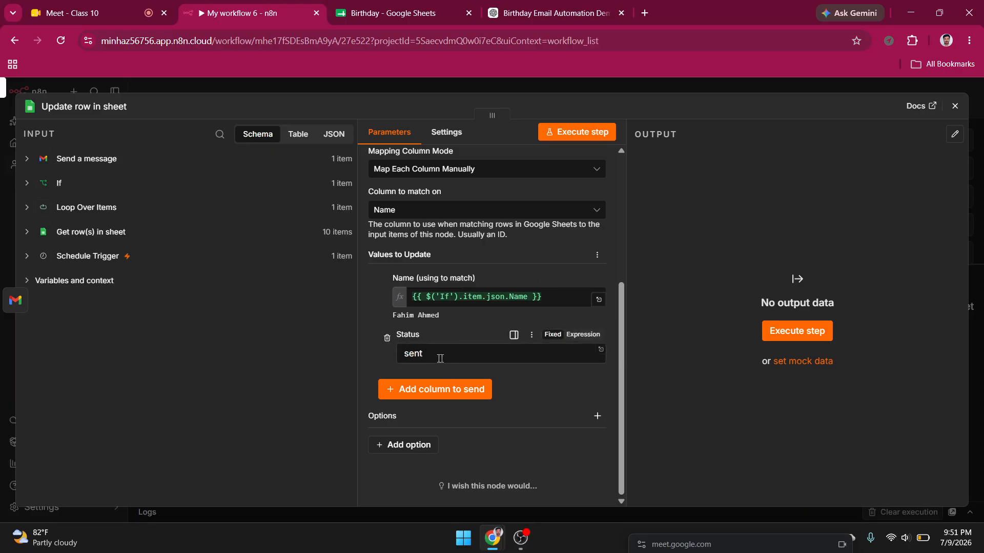
Step: Execute the Update row in sheet node on its own and return to the workflow canvas
scroll(543, 197, up, 3)
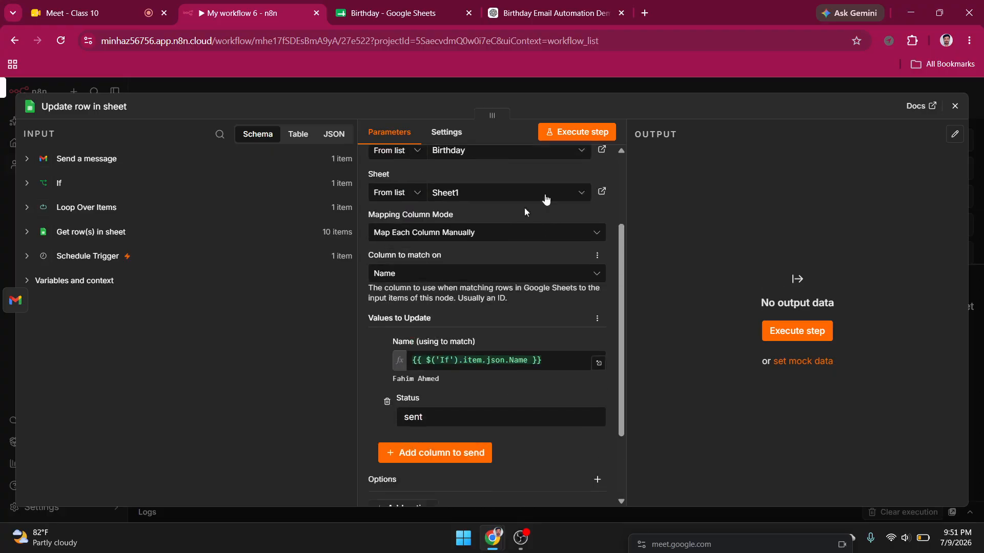
click(571, 132)
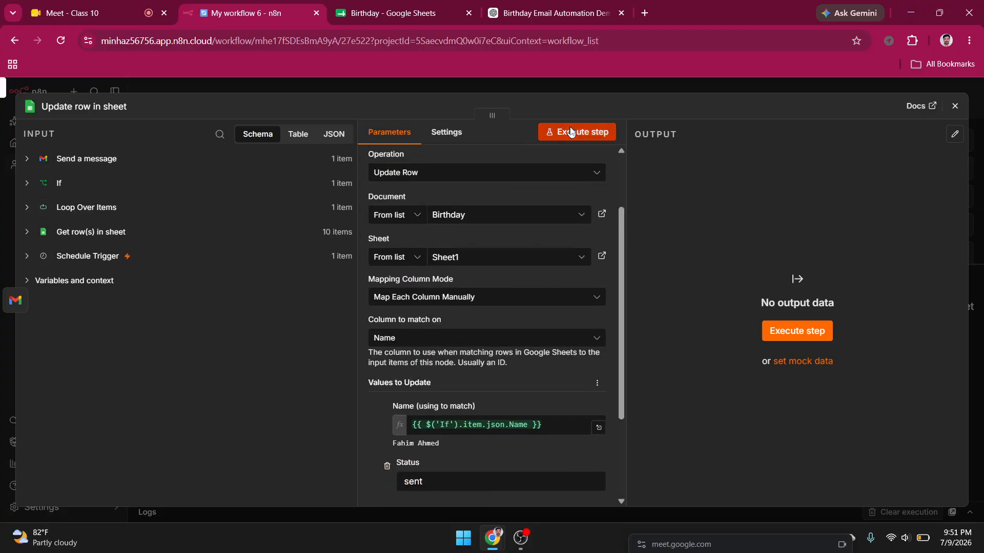
click(596, 80)
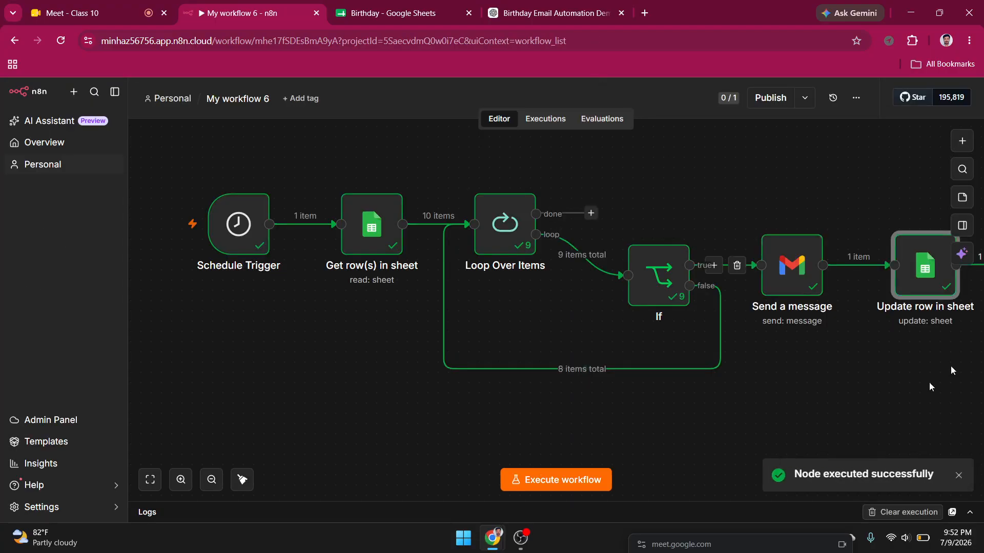
Step: Check the Update row in sheet node's output and the Status column in the Birthday spreadsheet
drag(910, 373, 836, 376)
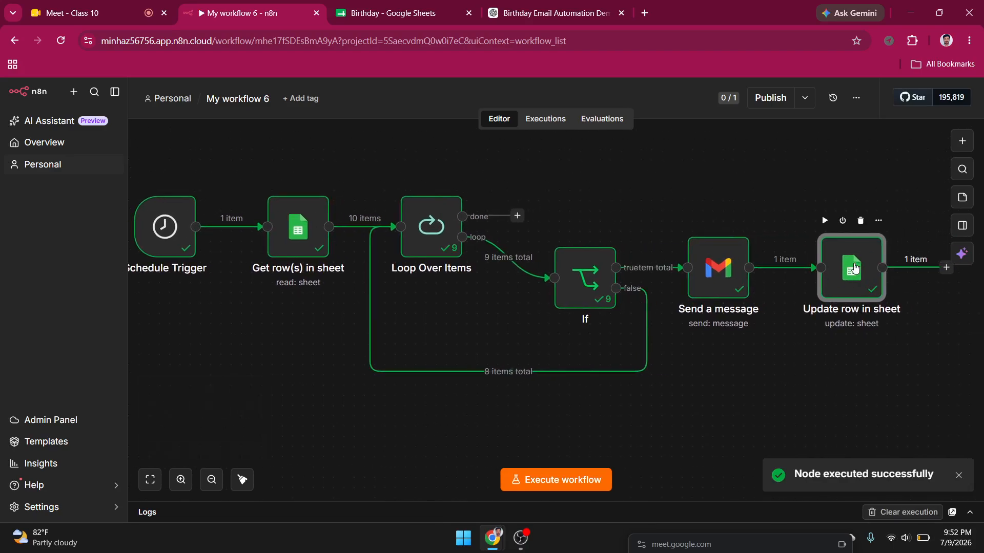
double_click(855, 272)
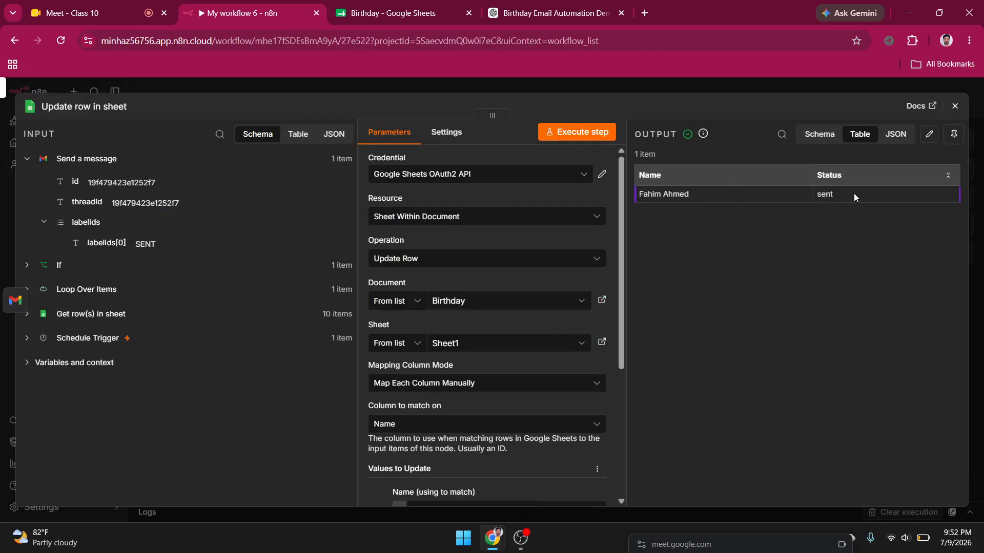
click(368, 5)
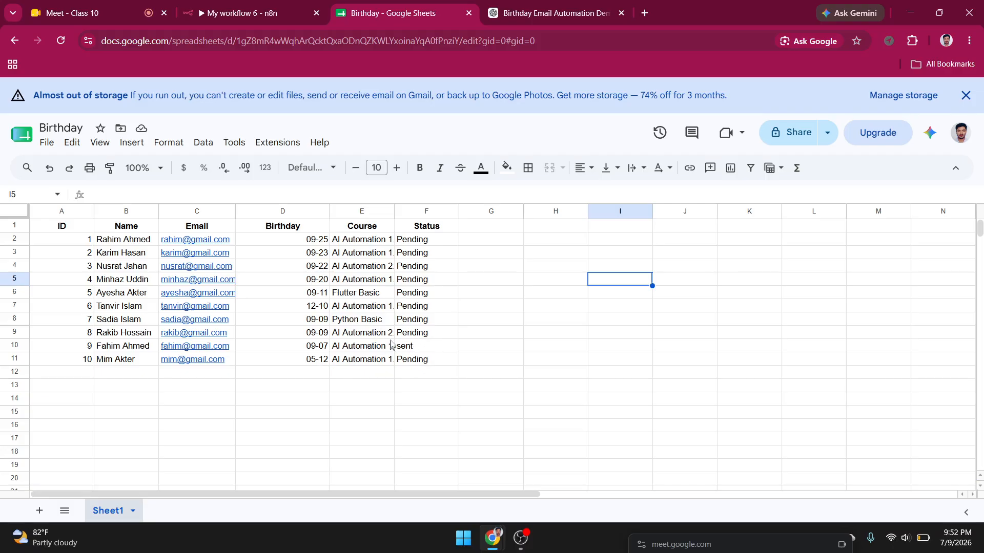
click(231, 14)
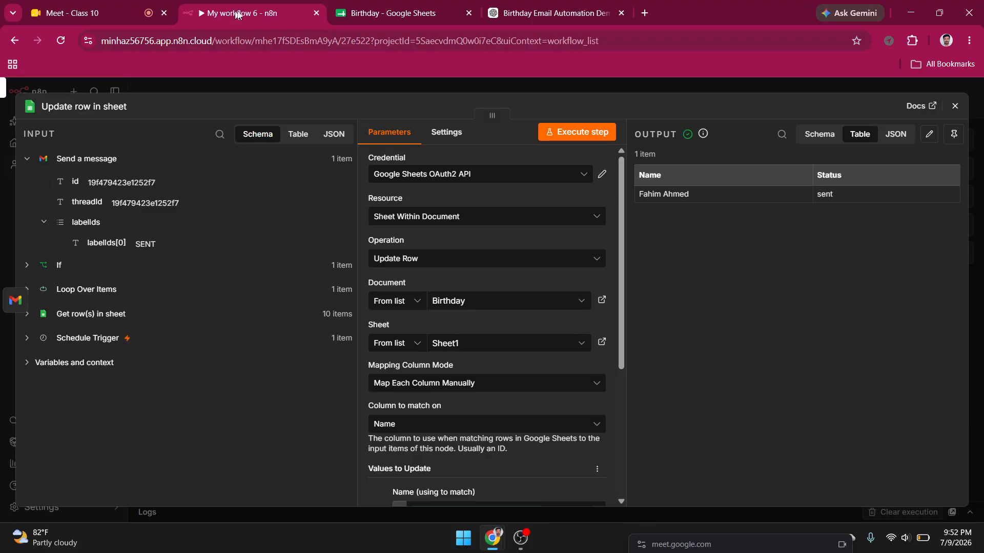
click(412, 87)
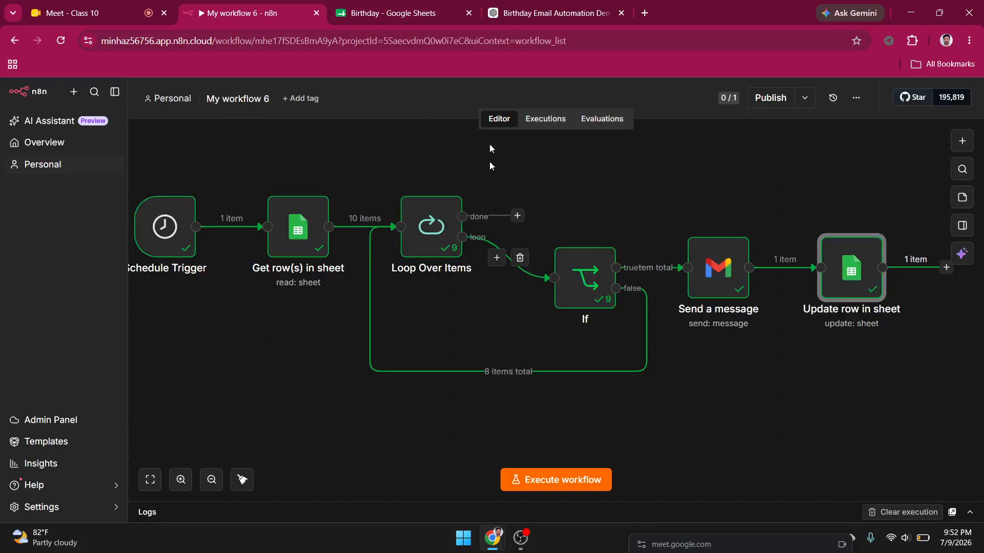
click(400, 13)
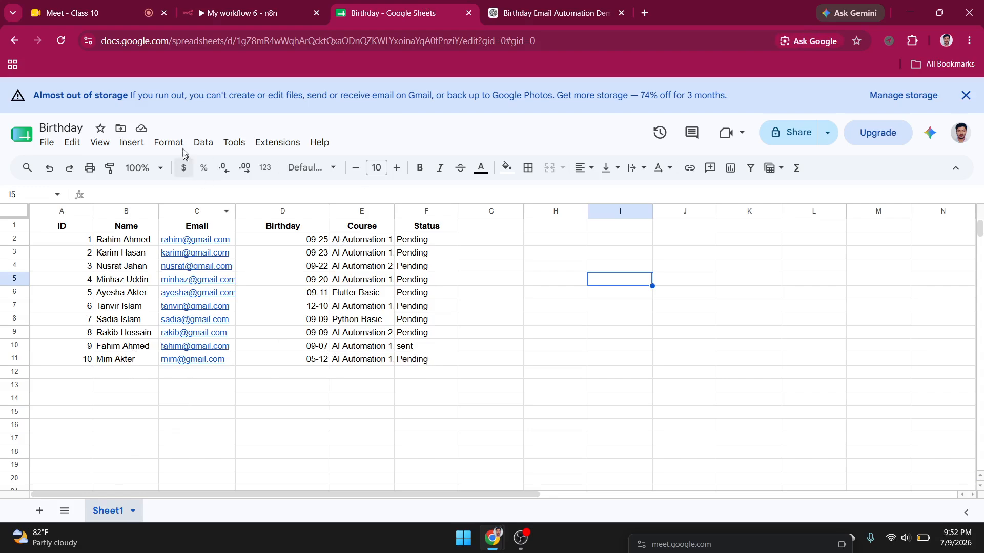
Step: In the n8n workflow, connect the Update row in sheet node's output back to the Loop Over Items input
click(231, 6)
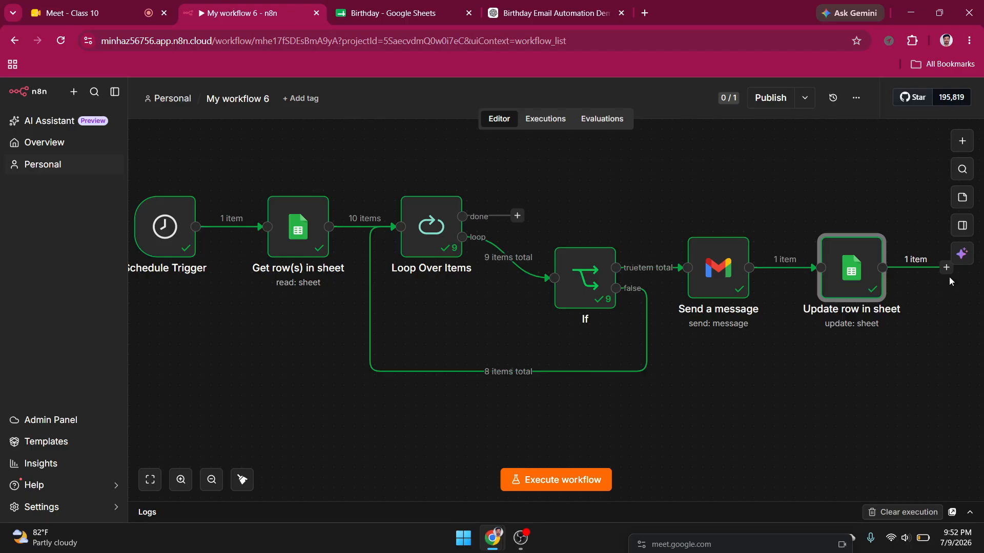
drag(936, 342, 867, 336)
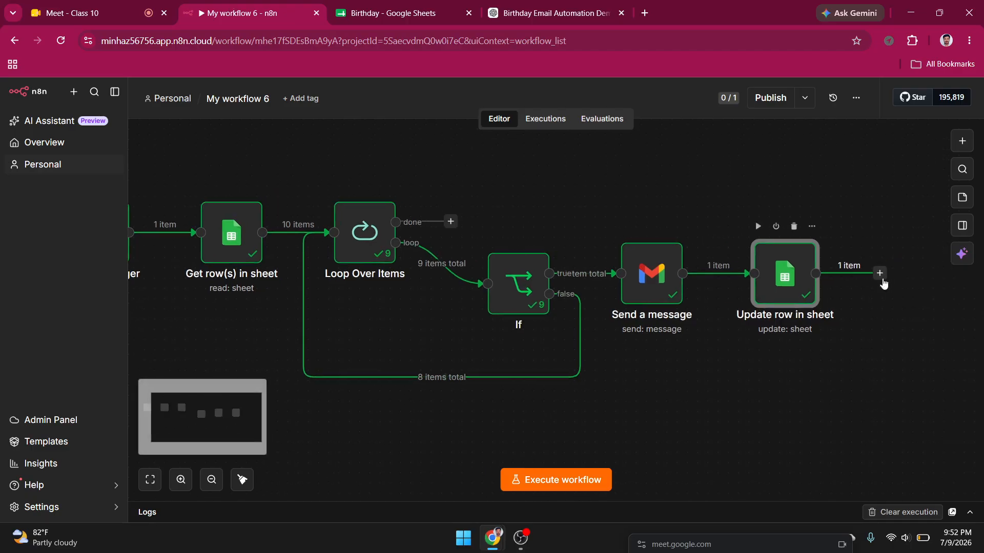
drag(880, 275, 350, 232)
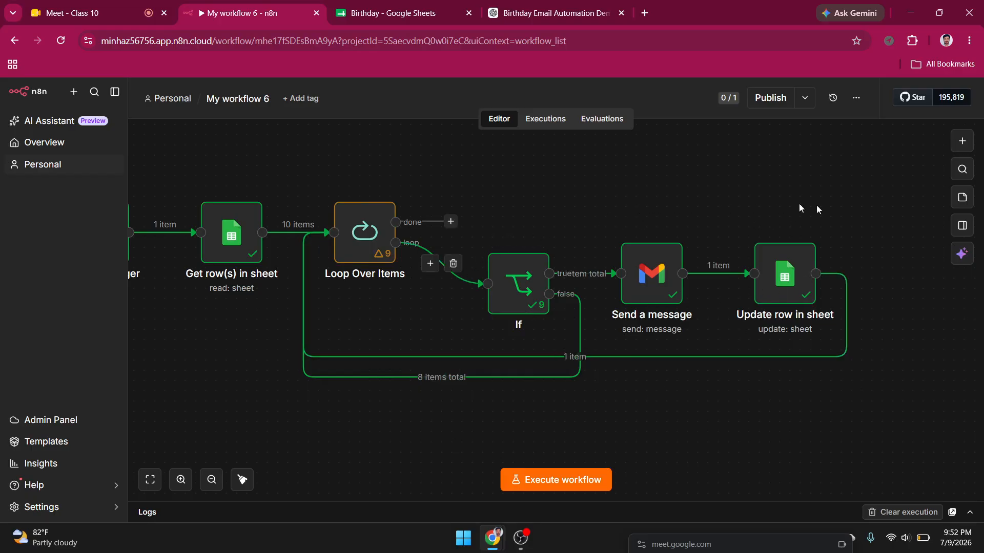
mouse_move(799, 300)
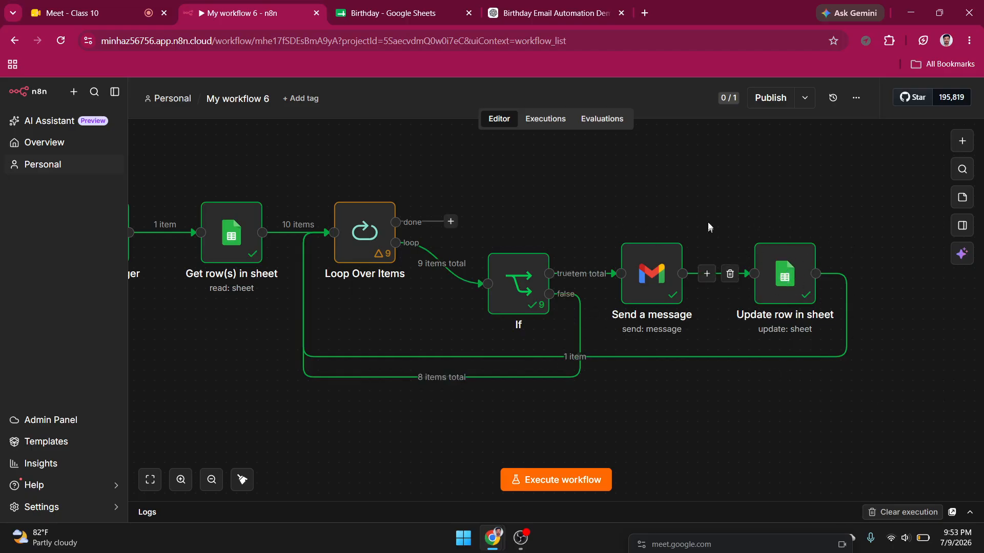
Step: Execute the whole workflow with the completed loop
scroll(748, 405, down, 2)
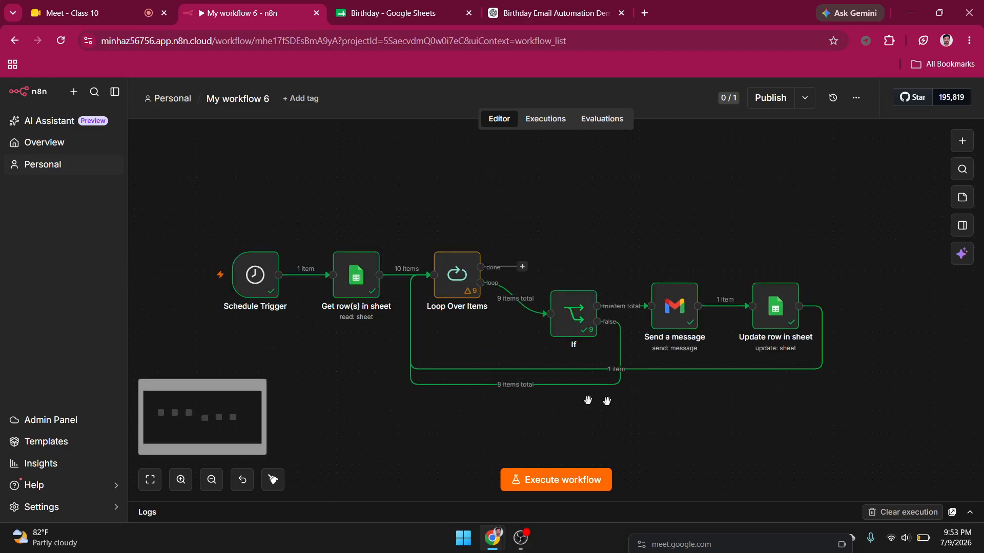
scroll(749, 232, up, 1)
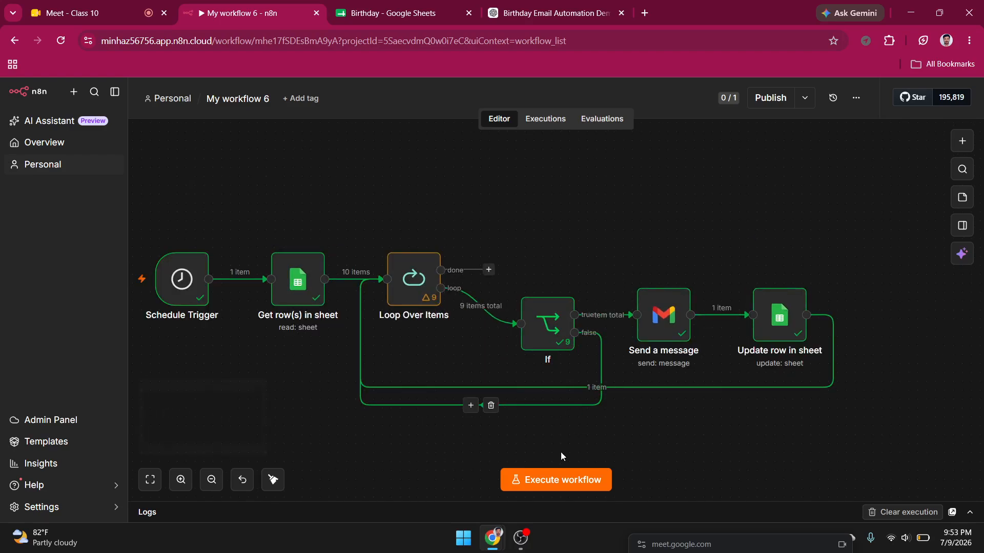
click(564, 480)
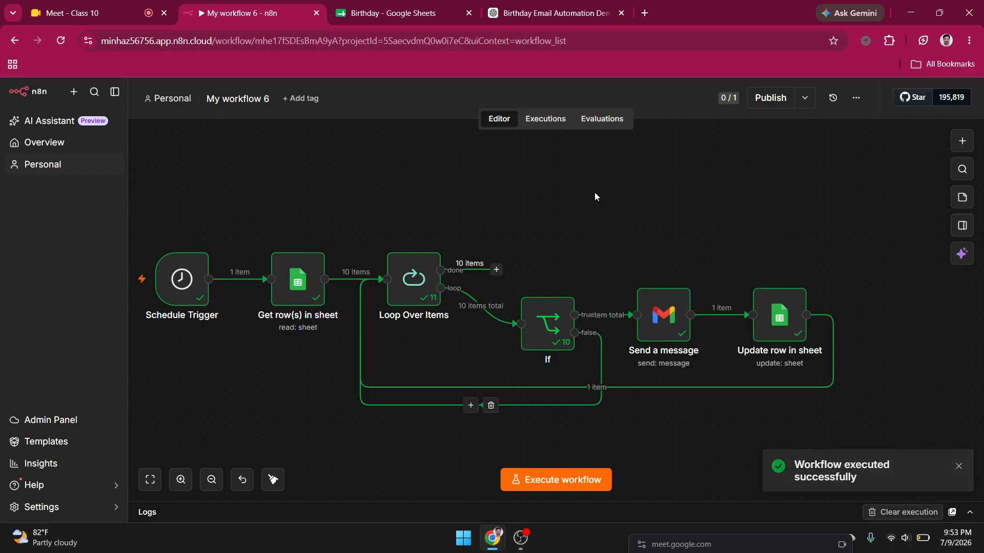
Step: Check the Google Meet call, return to the workflow and move the floating call window off the Send a message and Update row nodes
click(766, 548)
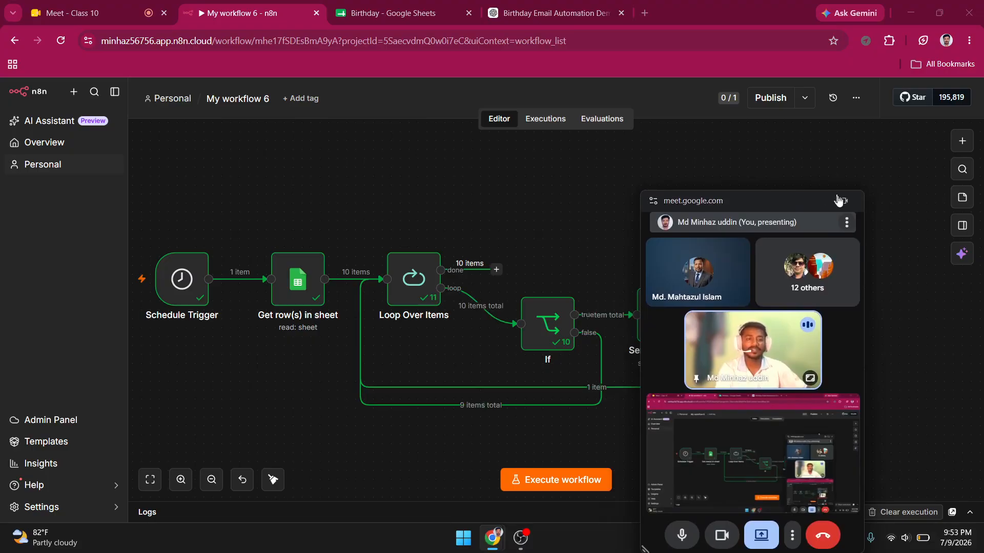
click(838, 202)
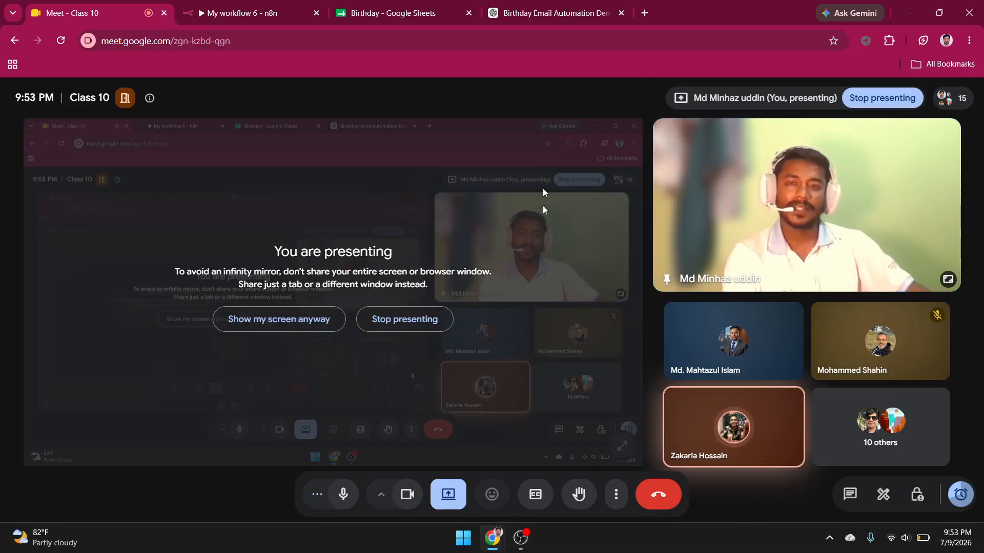
click(240, 13)
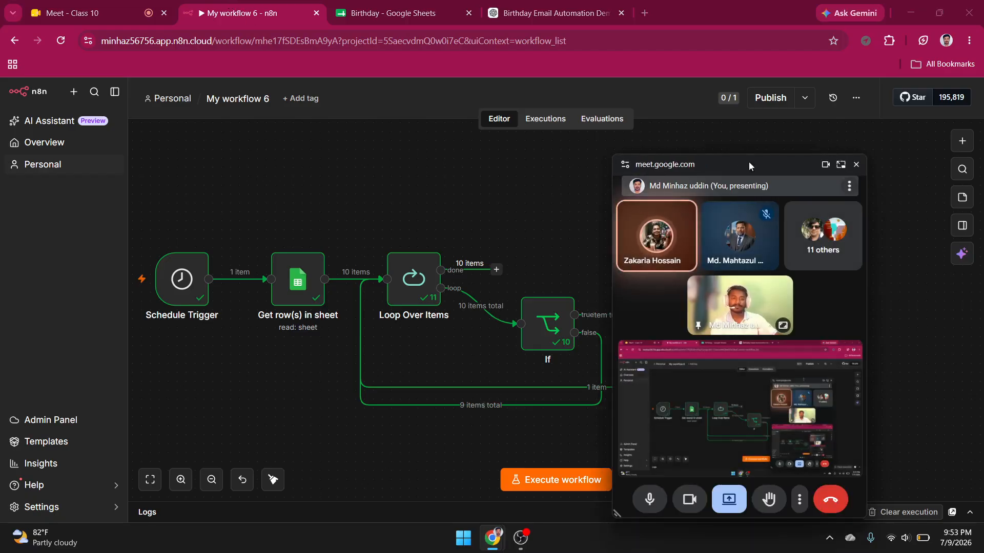
drag(755, 163, 282, 127)
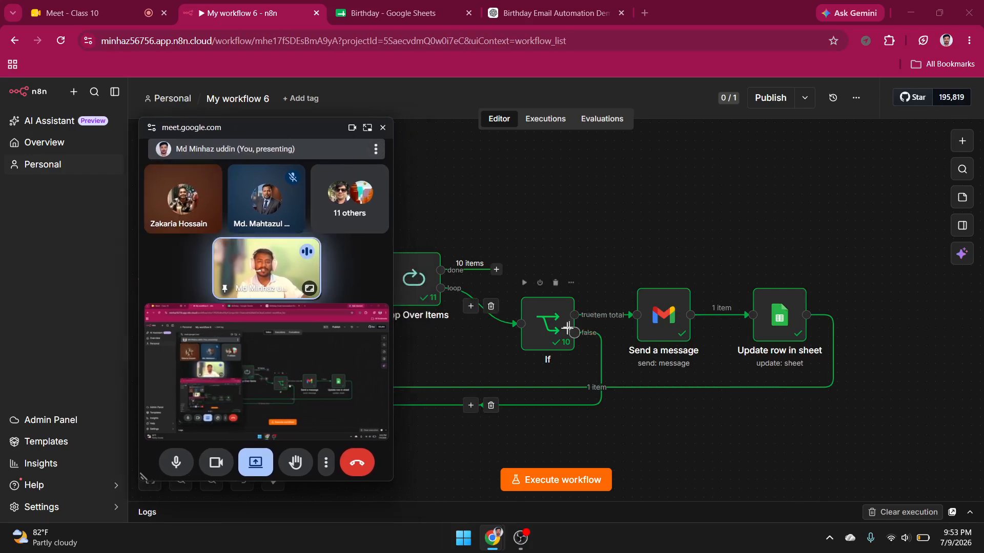
Step: Examine the If node's branch output, the Update row in sheet node's output and the Birthday sheet's Status column
mouse_move(543, 326)
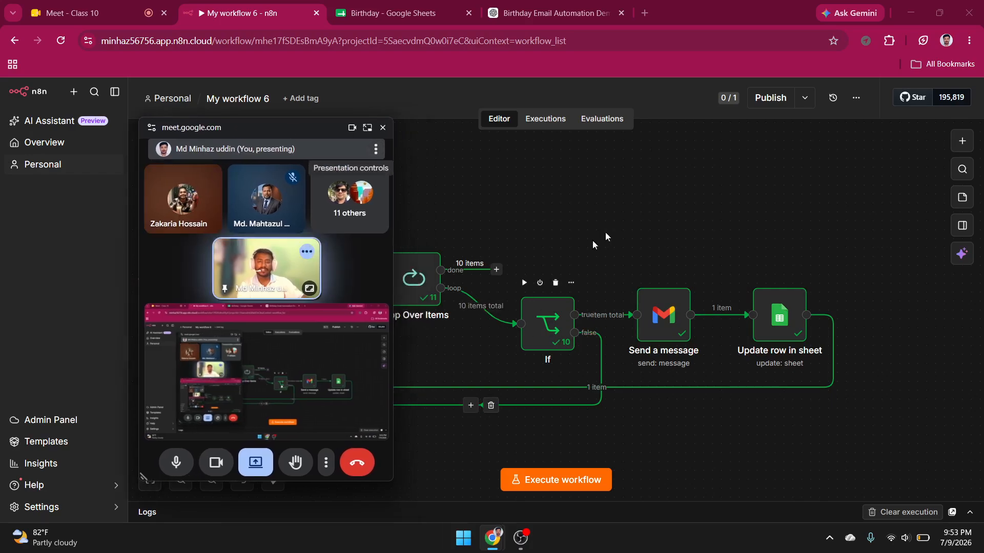
click(550, 321)
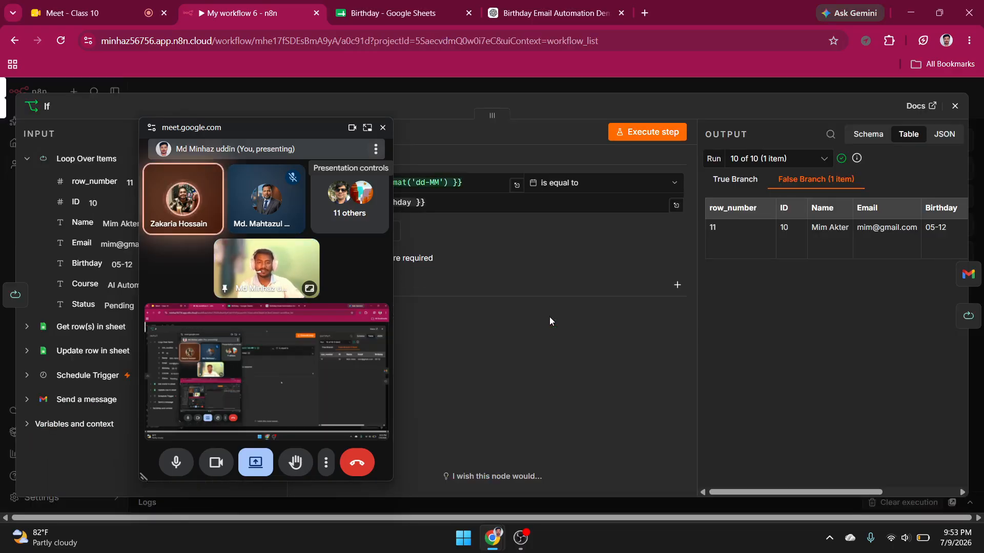
click(476, 82)
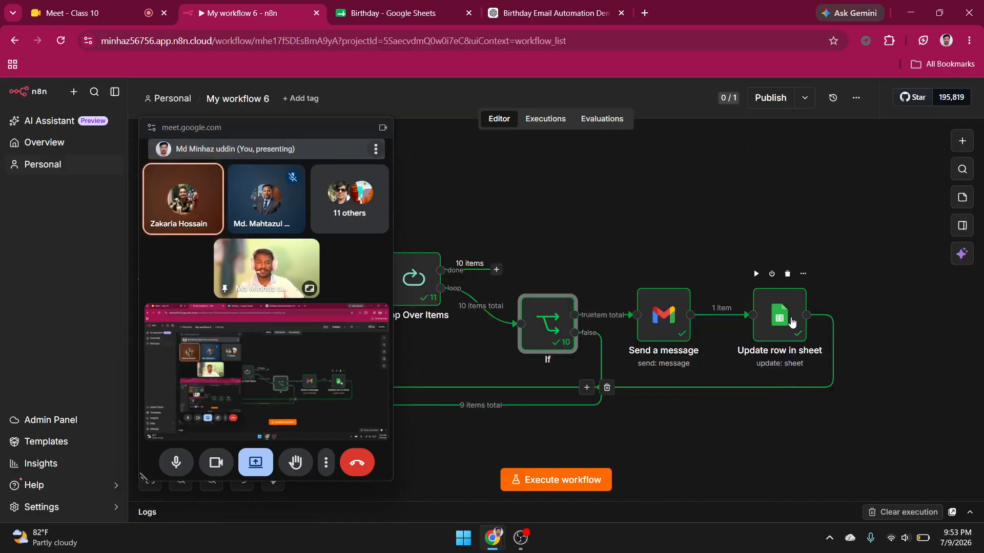
click(779, 318)
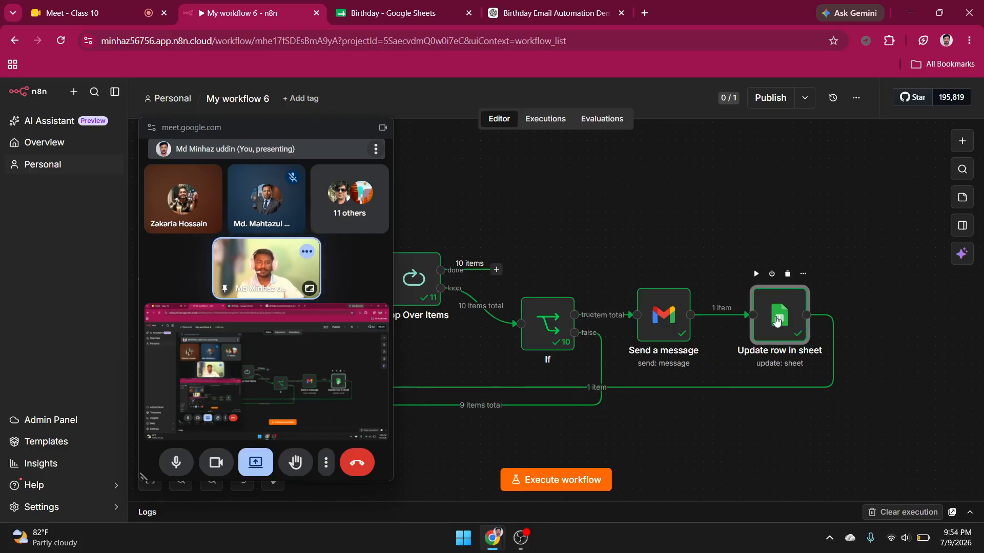
double_click(777, 321)
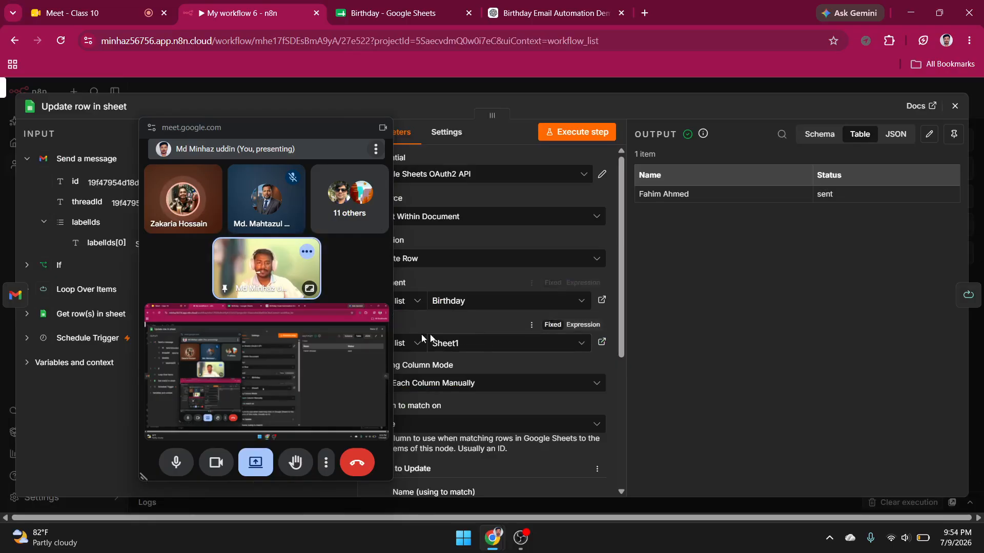
drag(256, 127, 780, 137)
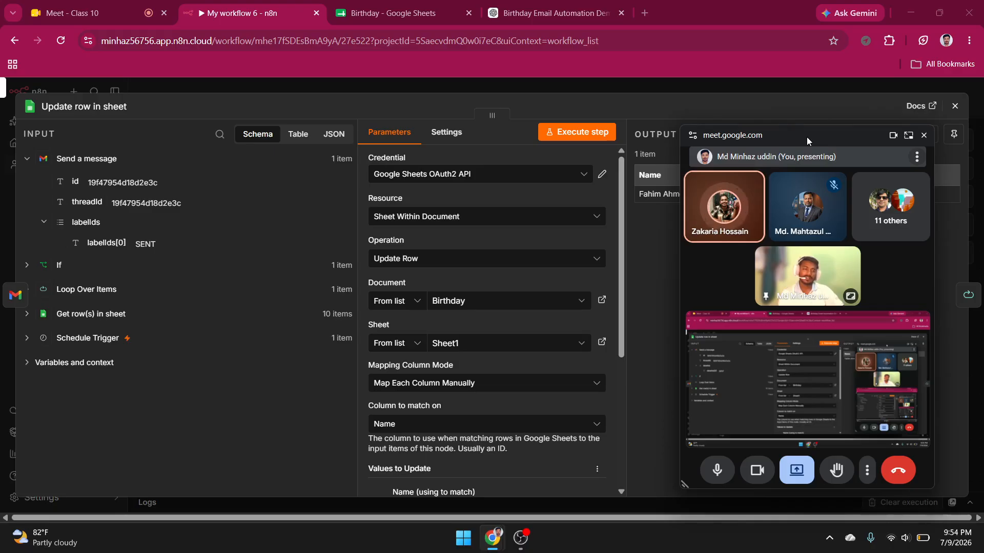
click(423, 8)
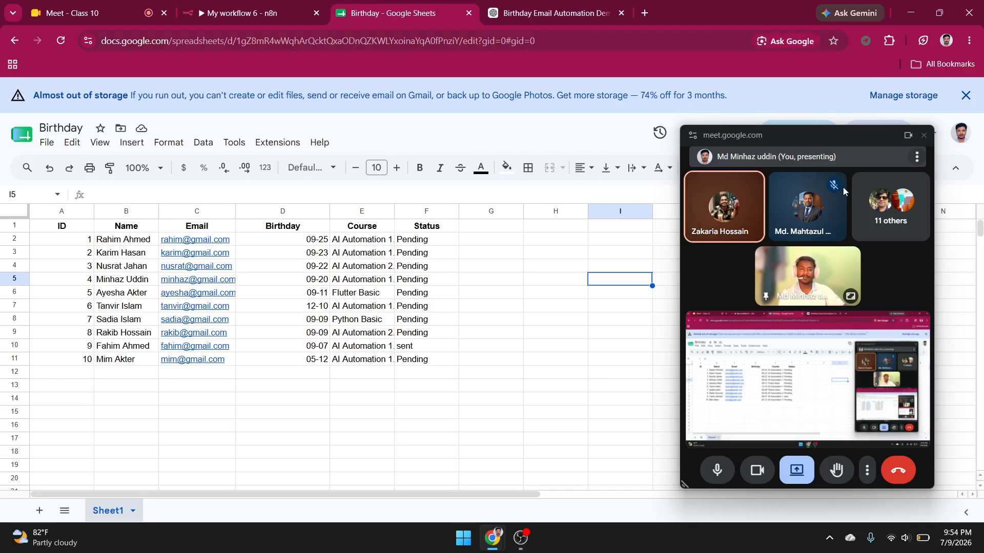
click(229, 7)
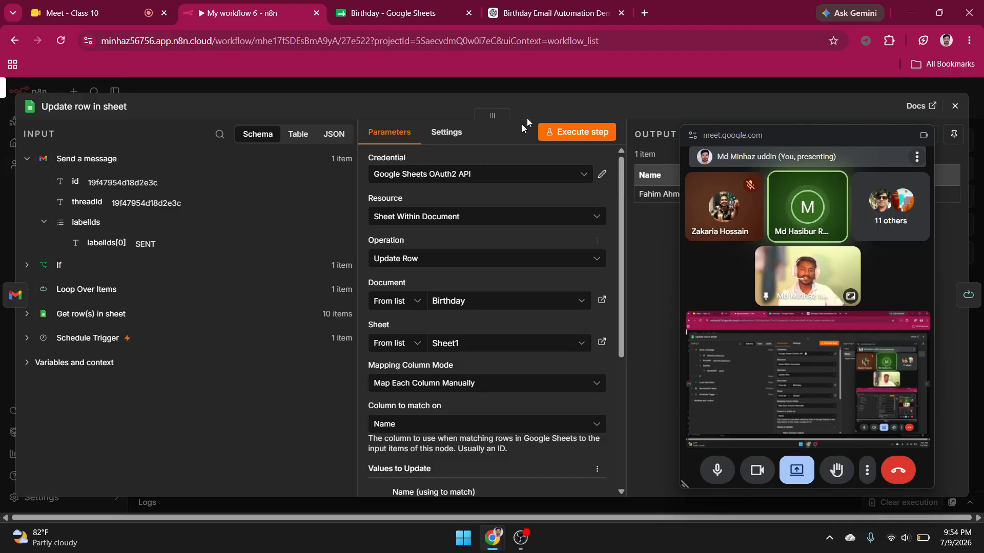
Step: Move the call window clear of the If node and open that node to review its date condition
click(552, 85)
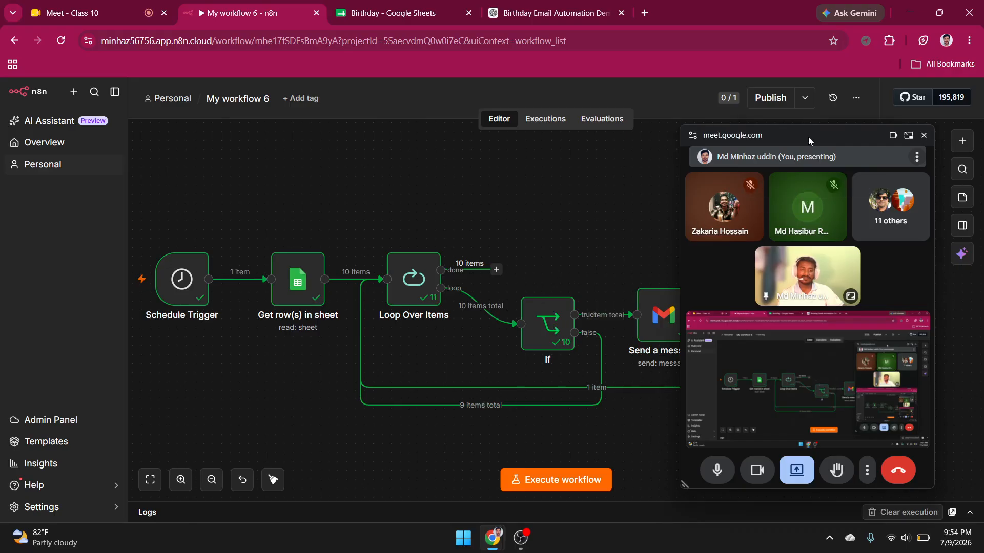
drag(808, 137, 822, 150)
click(554, 333)
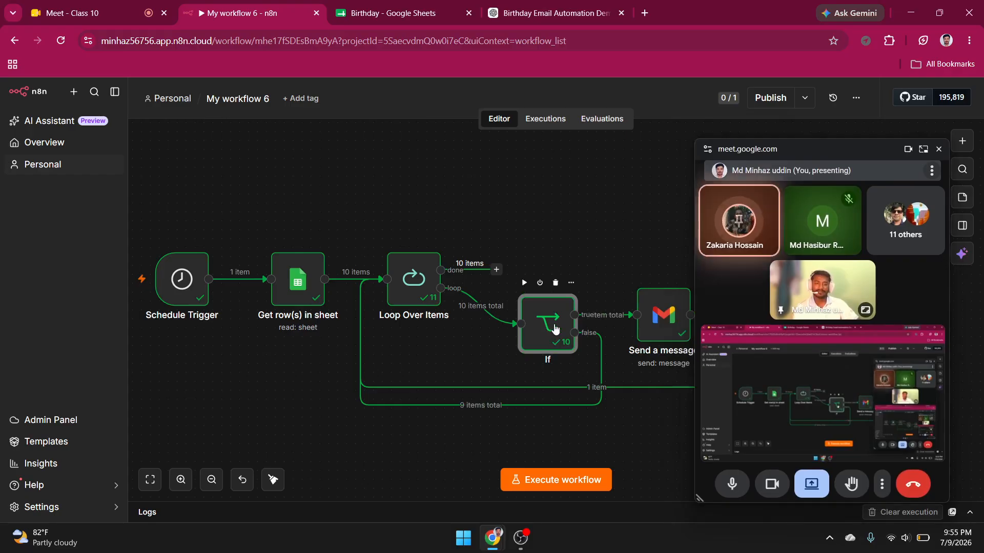
double_click(554, 328)
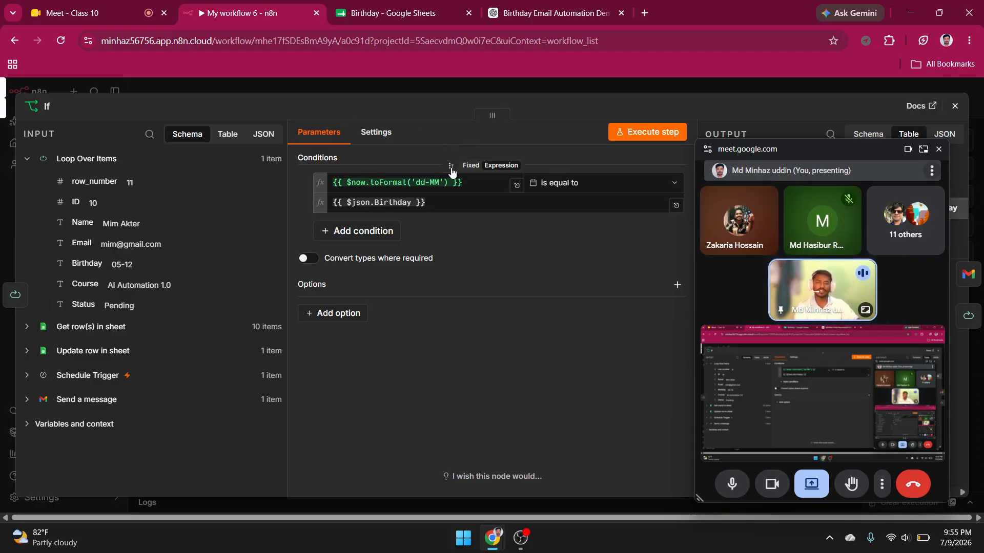
Step: Check the Birthday sheet's Birthday column and reduce the If node's first condition value to {{ $now }}
click(354, 13)
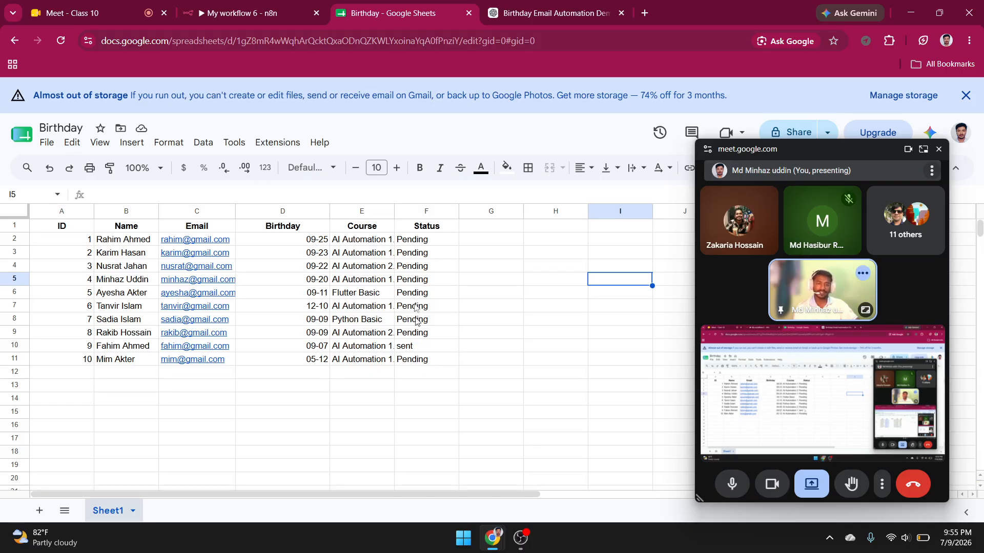
click(251, 14)
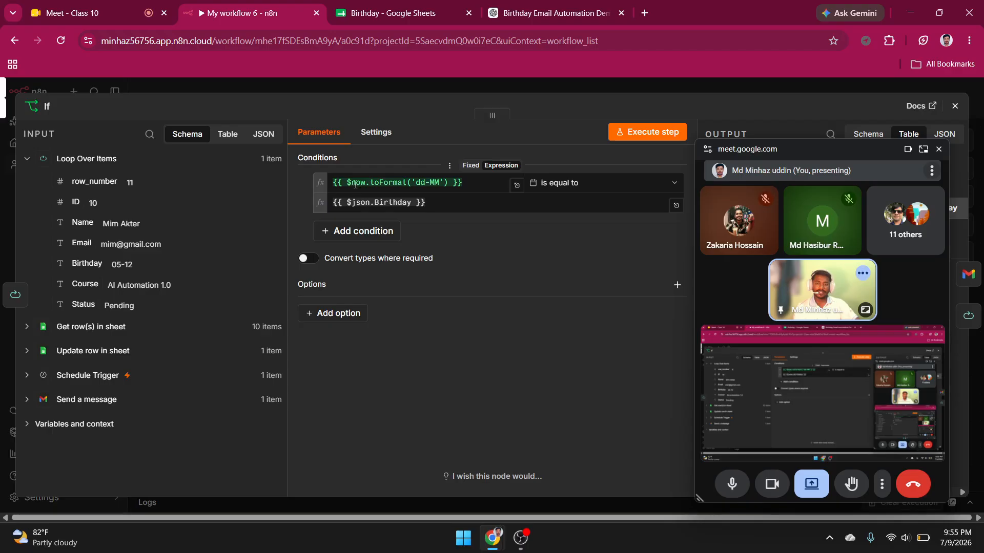
click(447, 183)
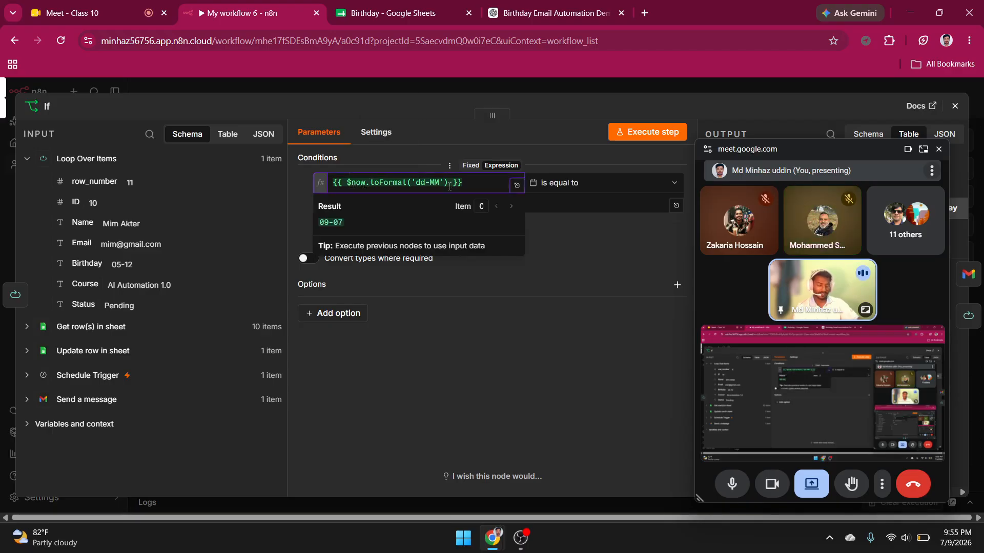
key(BackSpace)
key(BackSpace)
key(BackSpace)
key(BackSpace)
key(BackSpace)
key(BackSpace)
key(BackSpace)
key(BackSpace)
key(BackSpace)
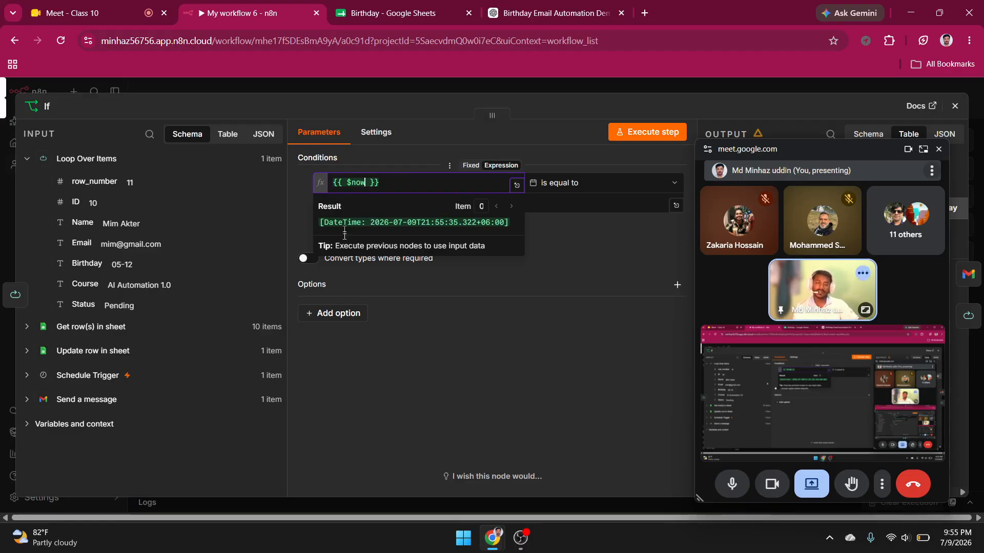
Step: Compare the date with the Birthday sheet's date format and append .toFormat() to the If condition's $now expression
click(397, 9)
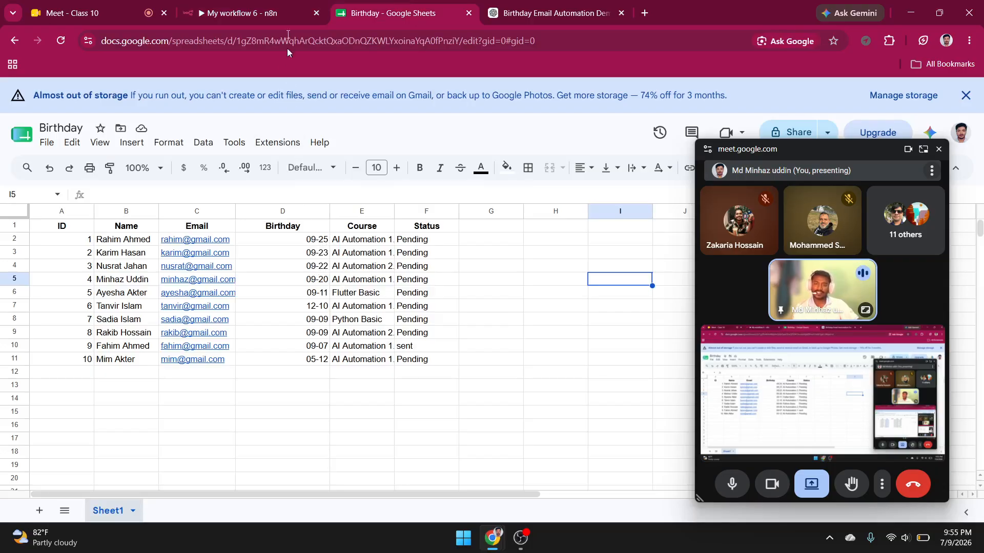
click(276, 5)
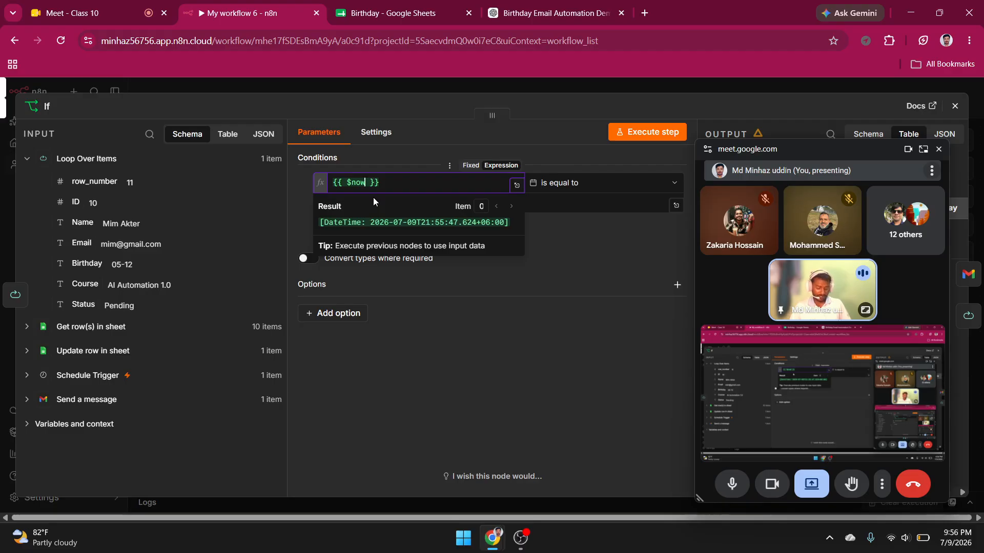
text(.)
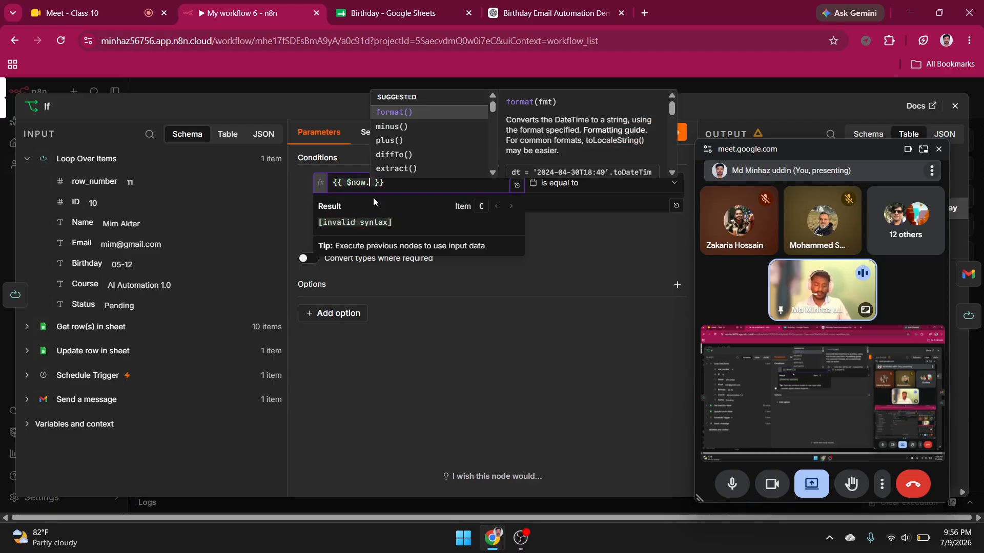
text(to)
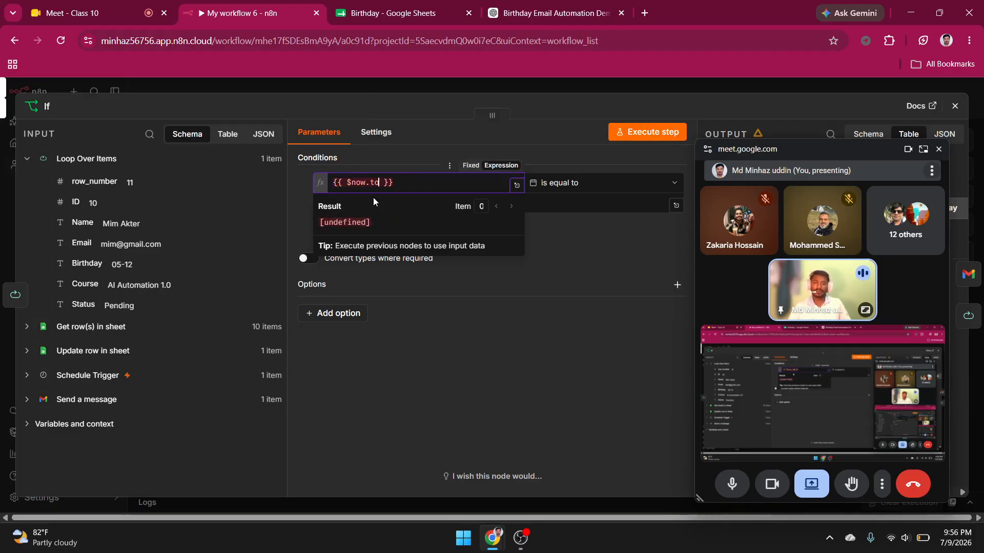
text(Format)
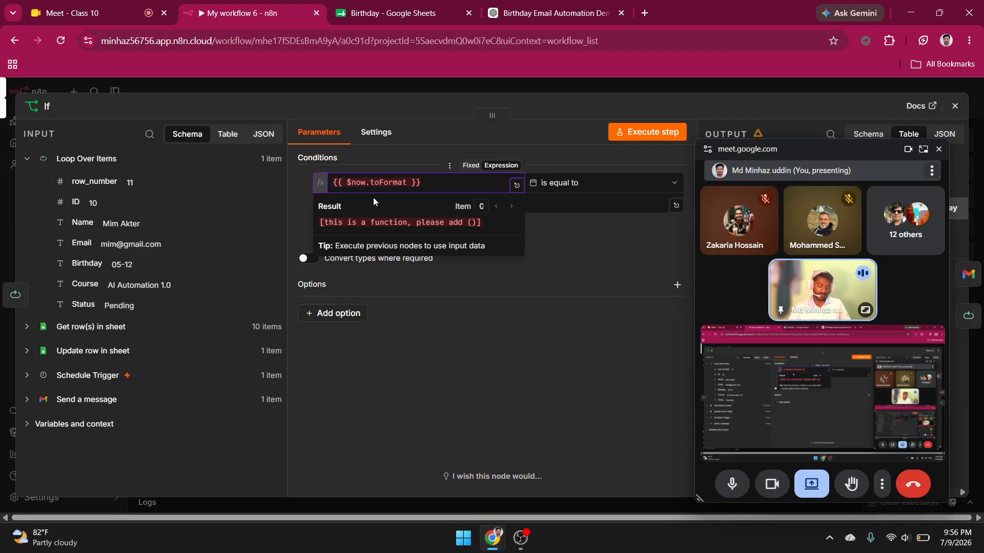
text(()
key(BackSpace)
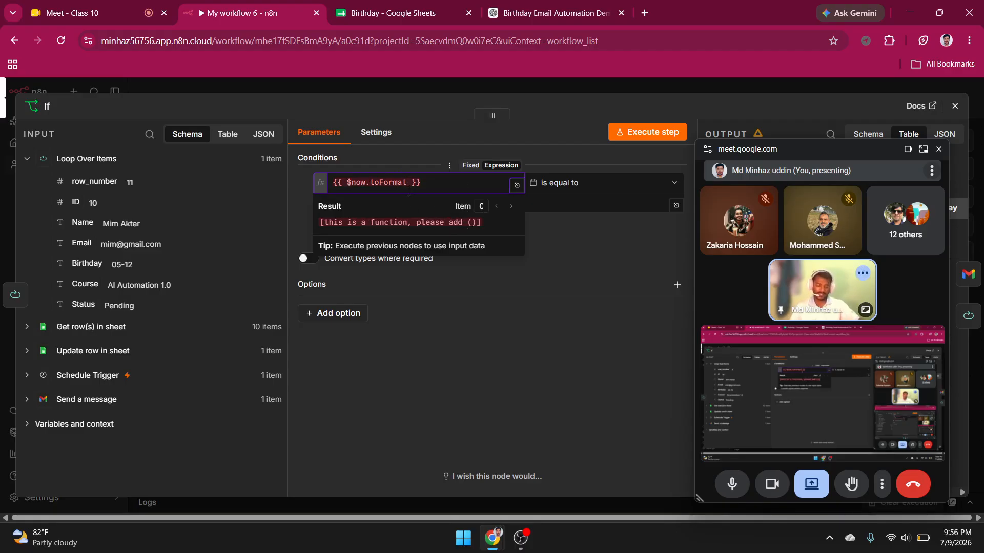
text(()
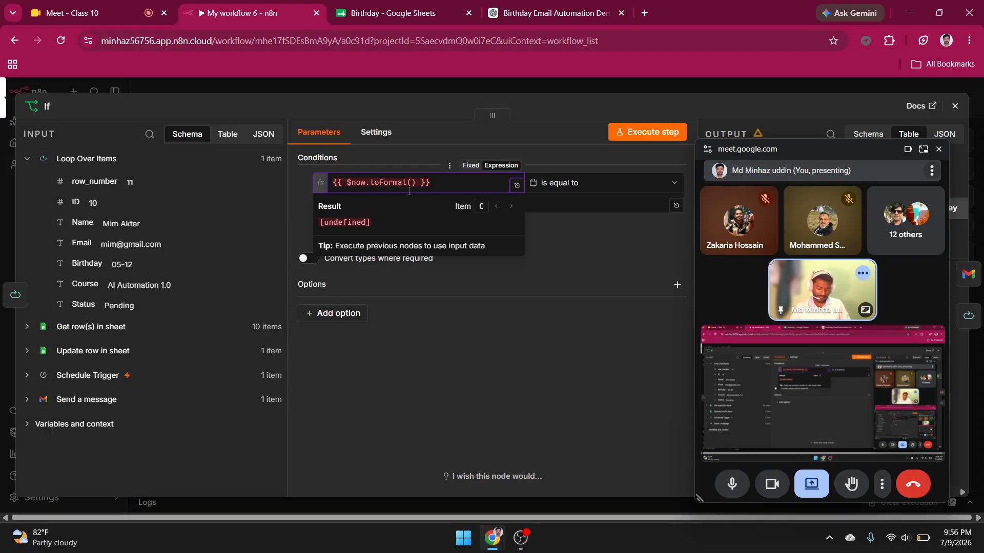
Step: Fill the toFormat() call with the quoted format "MM-dd_ y" to try month, day and year tokens
text(MM)
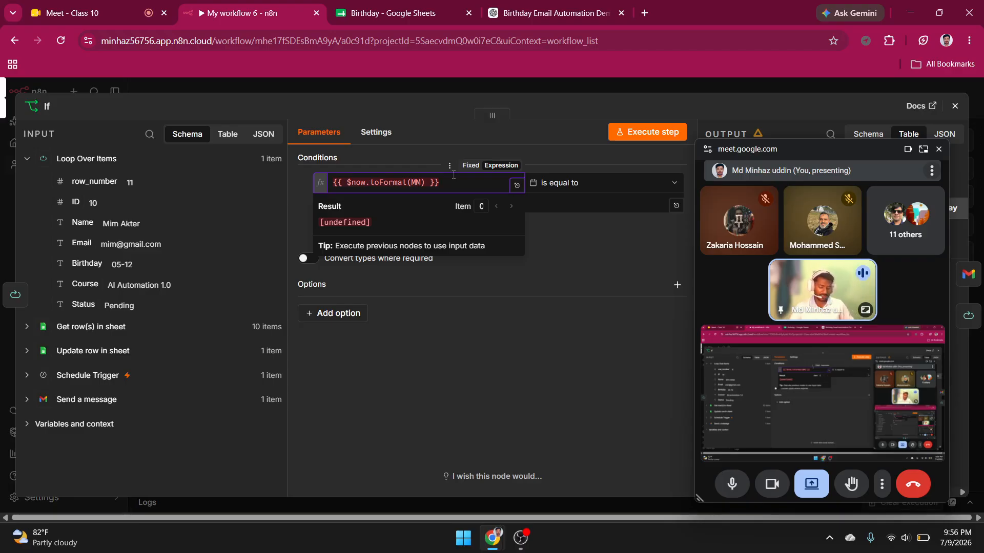
key(shift+Left)
key(shift+Left)
text(")
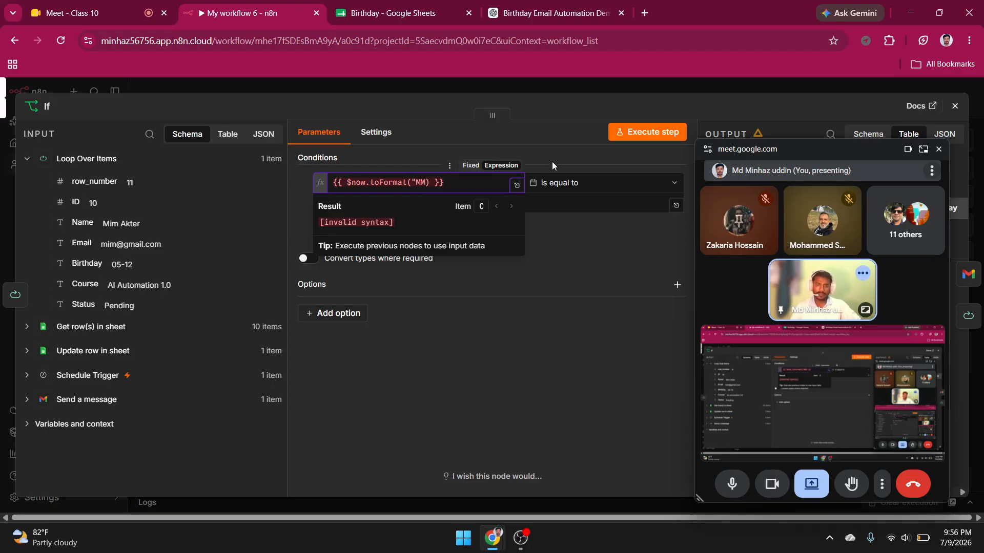
text(")
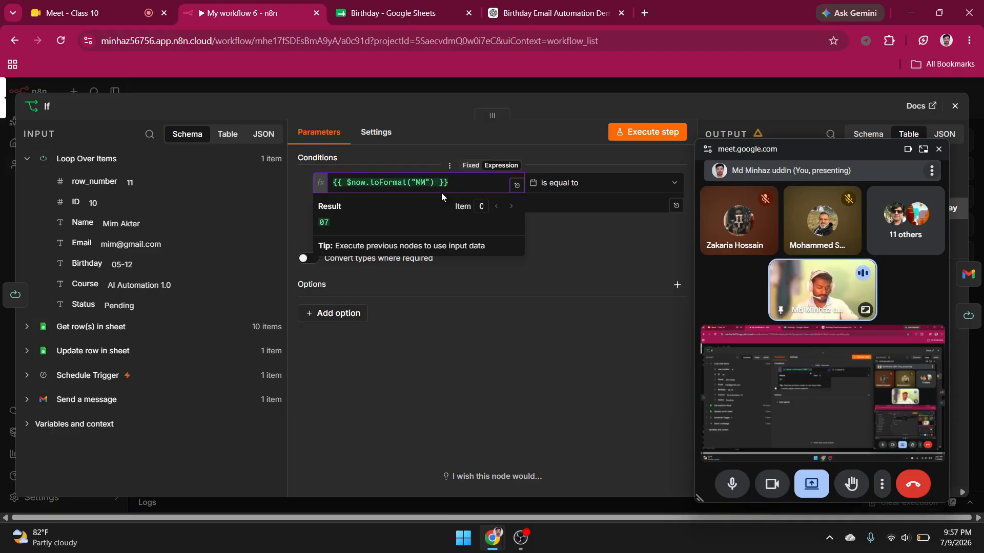
text(-dd_)
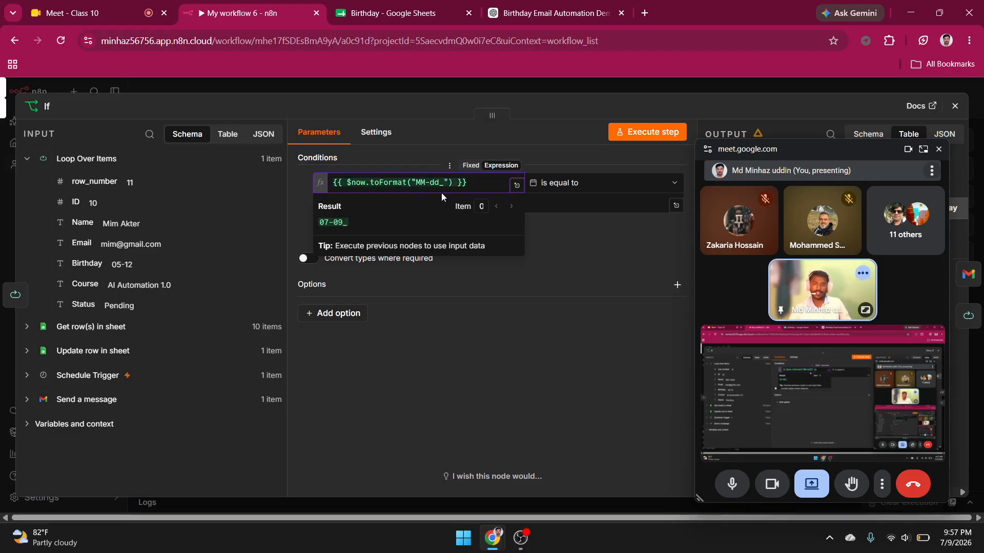
text( y)
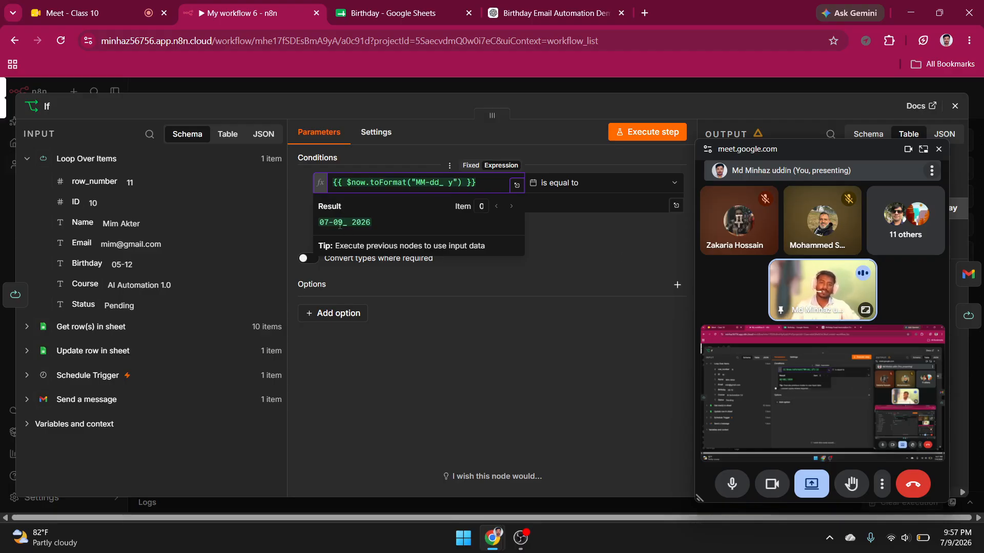
Step: Set the If condition's first value to {{ $now.toFormat("dd-MM") }} and close the node
click(446, 184)
key(BackSpace)
key(BackSpace)
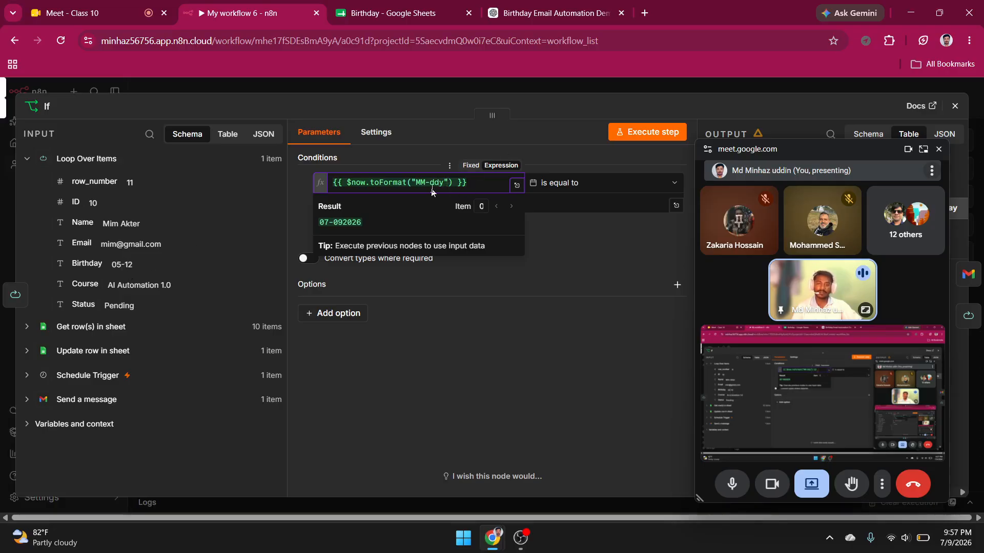
key(BackSpace)
key(BackSpace)
key(BackSpace)
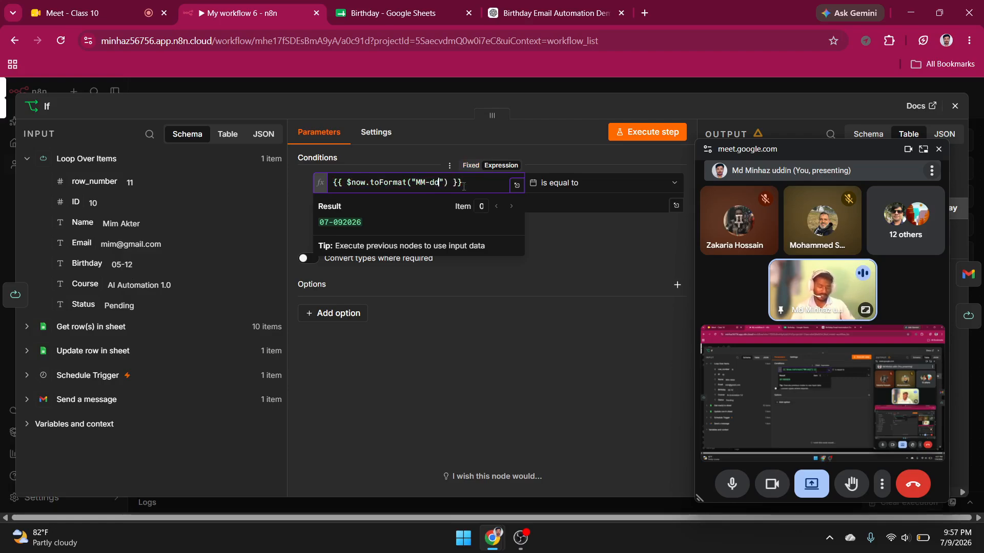
key(BackSpace)
text(dd)
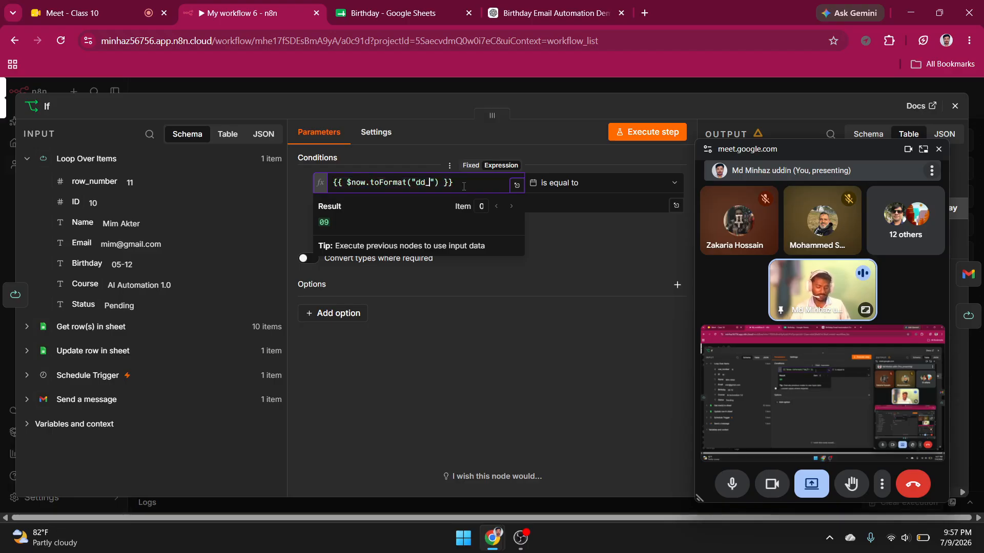
text(-)
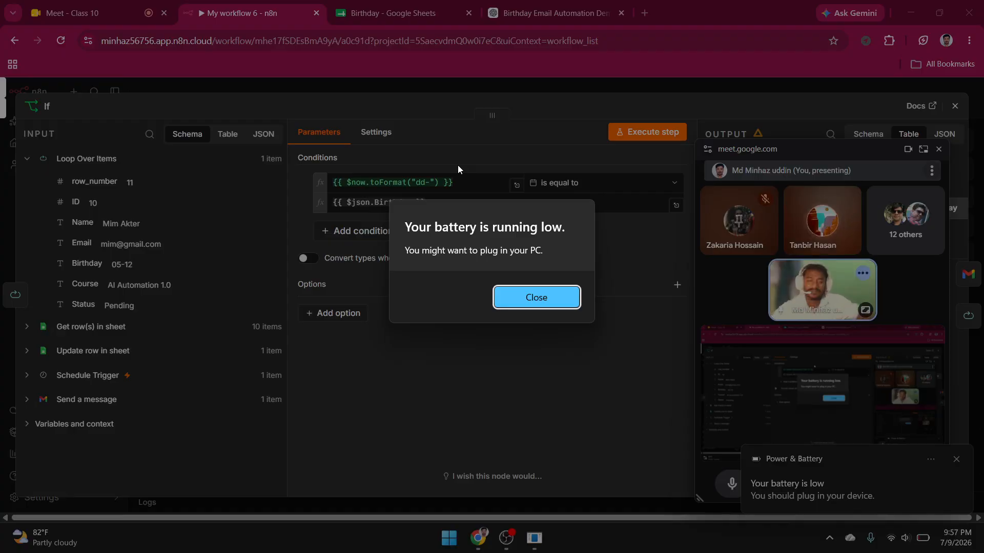
key(Return)
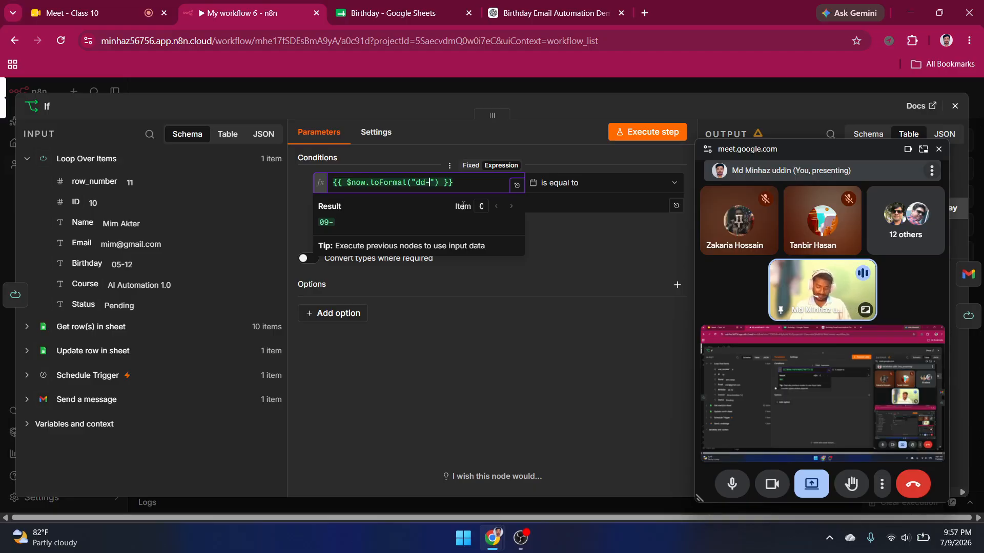
text(MM)
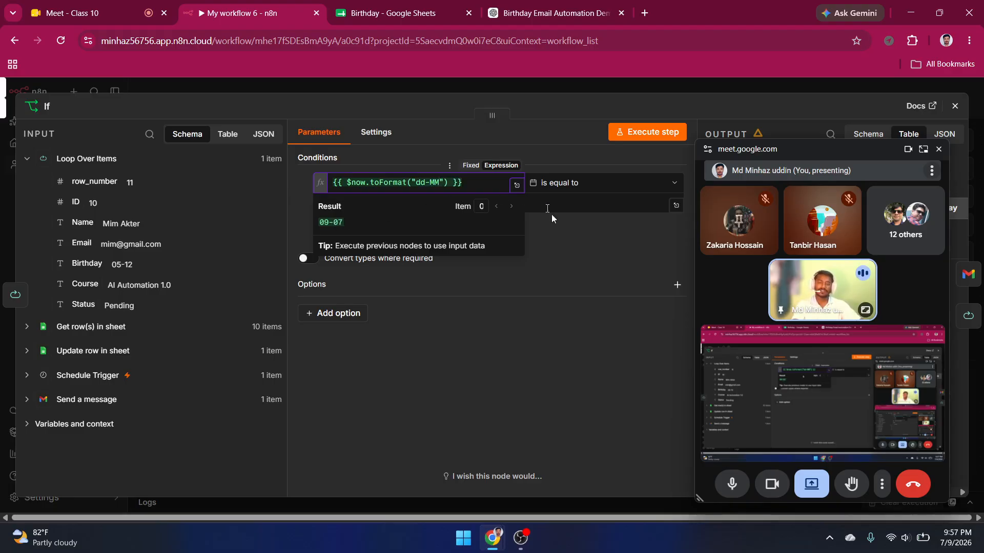
click(582, 237)
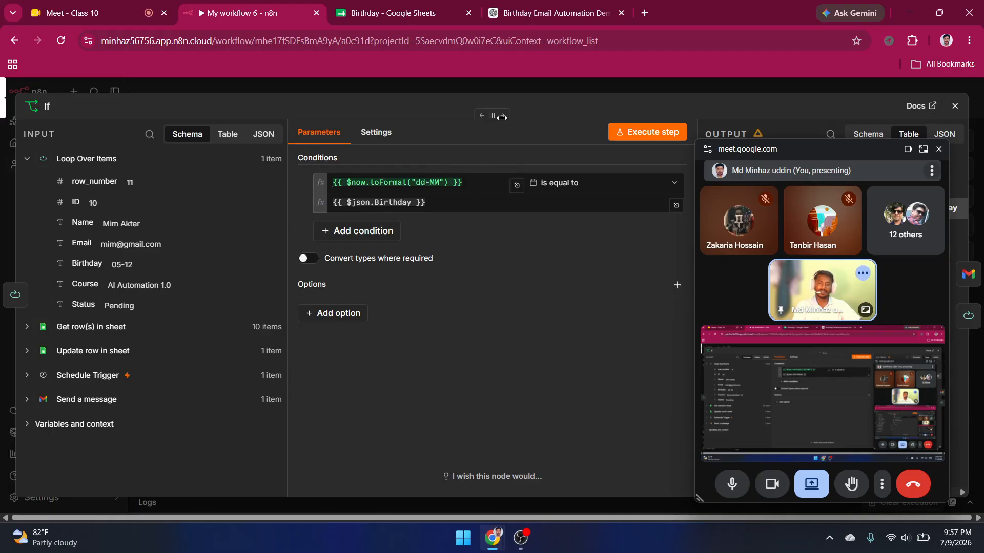
click(553, 85)
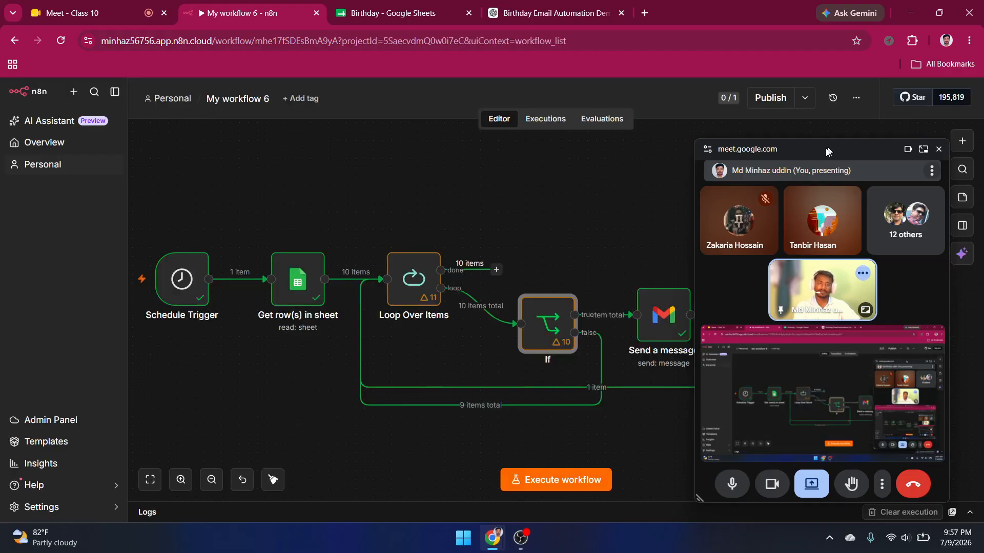
Step: Move the floating call window lower, review the If node's condition and branch output, and return to the canvas
drag(826, 151, 819, 193)
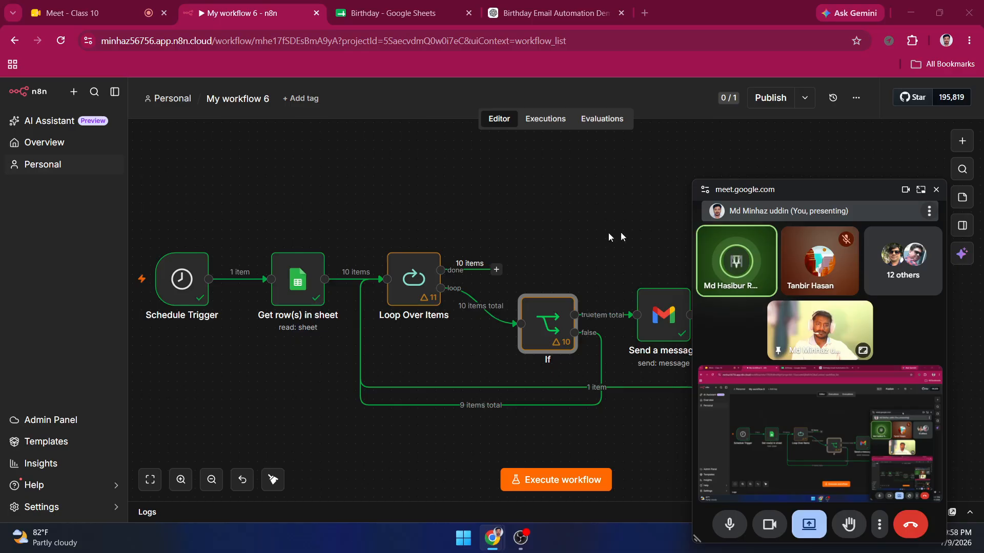
drag(792, 188, 854, 200)
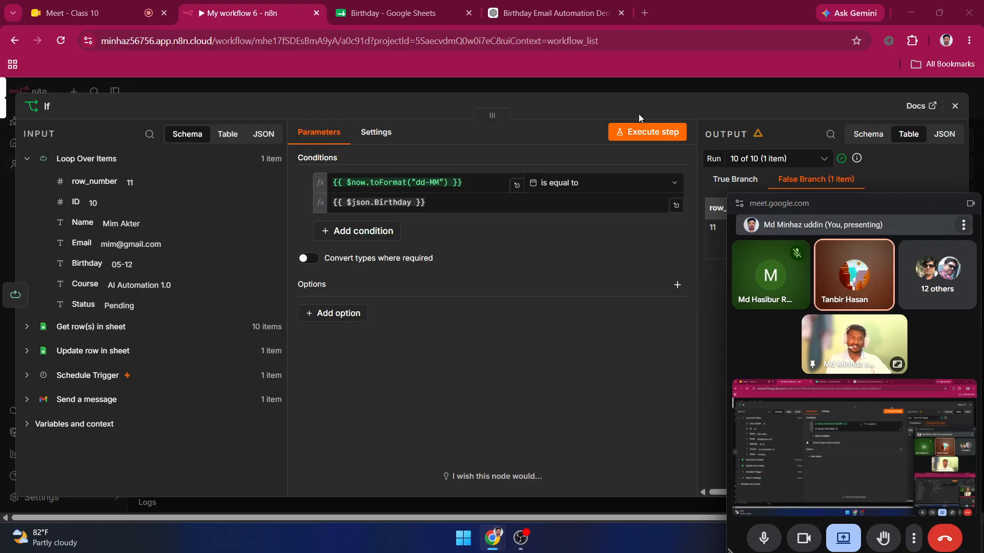
click(618, 84)
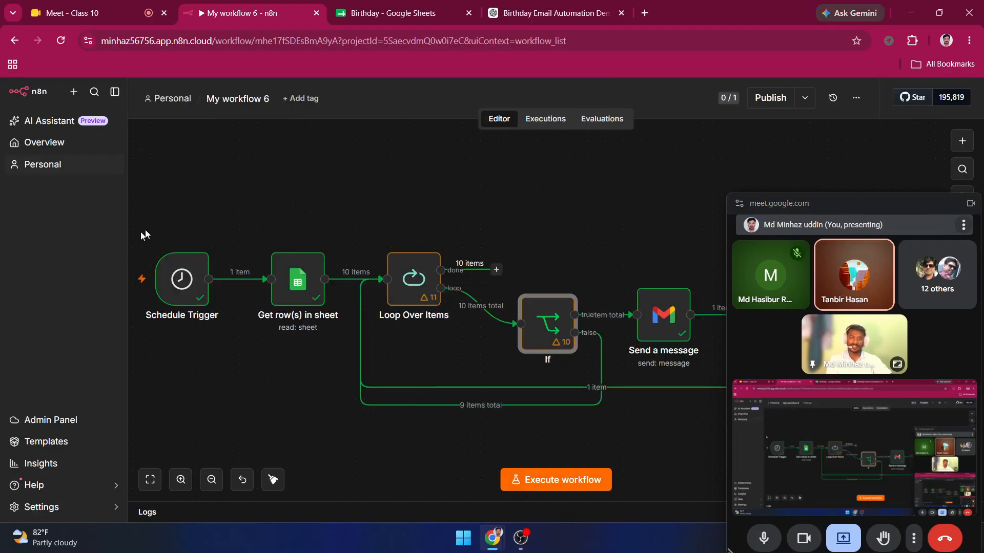
Step: Review the Schedule Trigger node's interval options and cron expression, and move the call window clear of the Send a message and Update row nodes
double_click(178, 279)
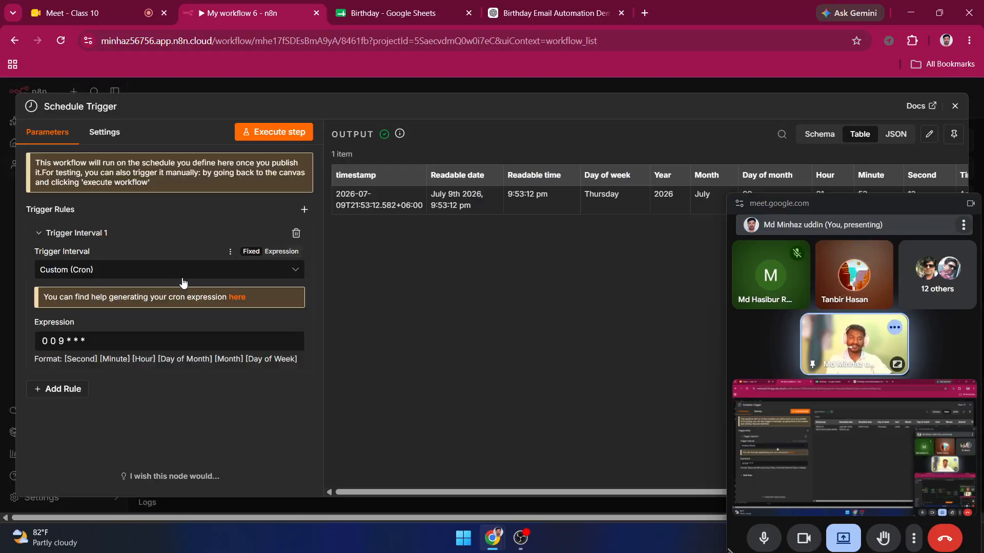
click(192, 276)
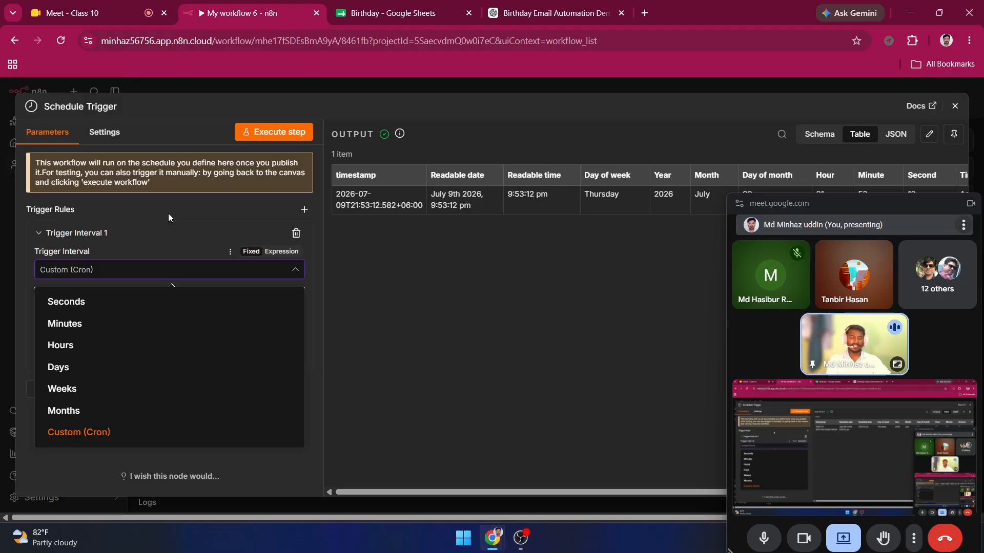
click(171, 227)
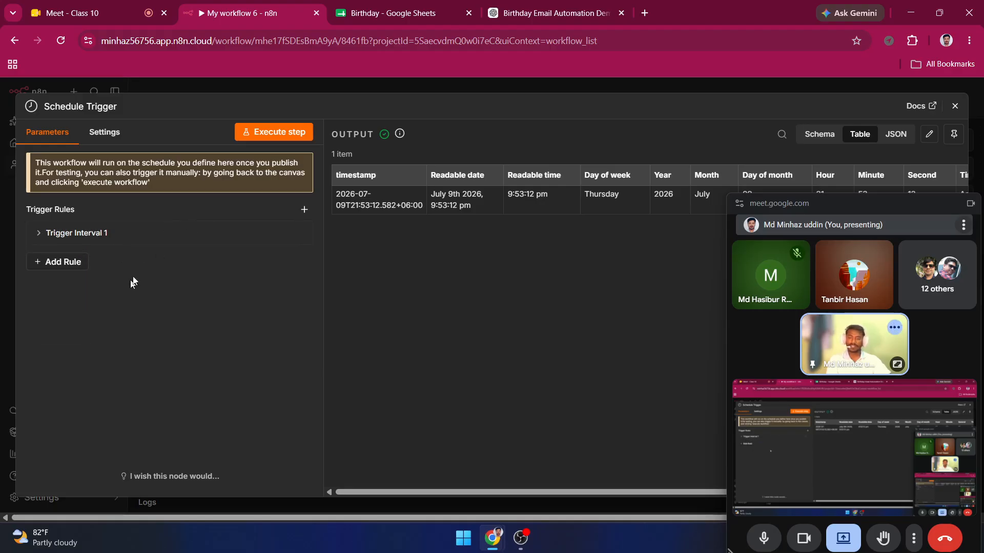
click(85, 235)
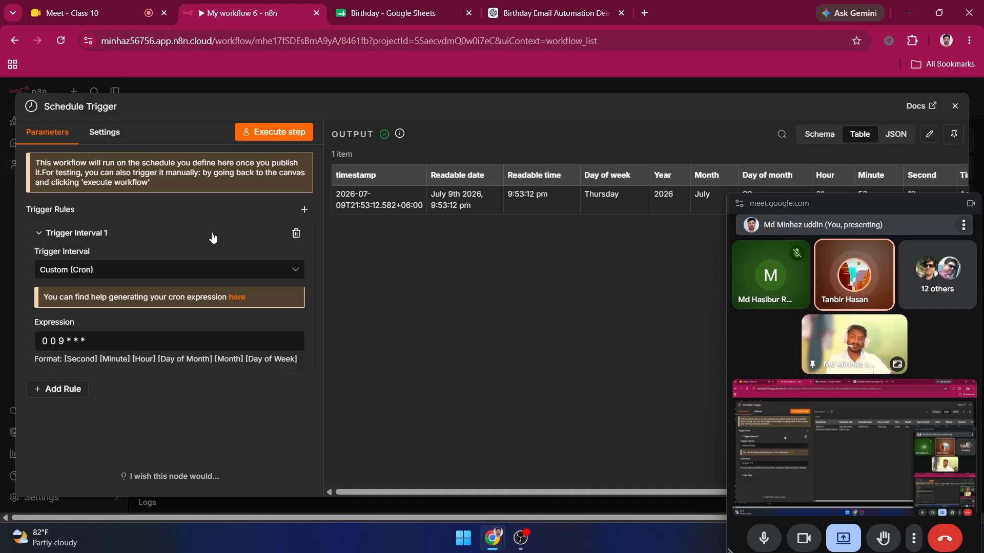
click(242, 269)
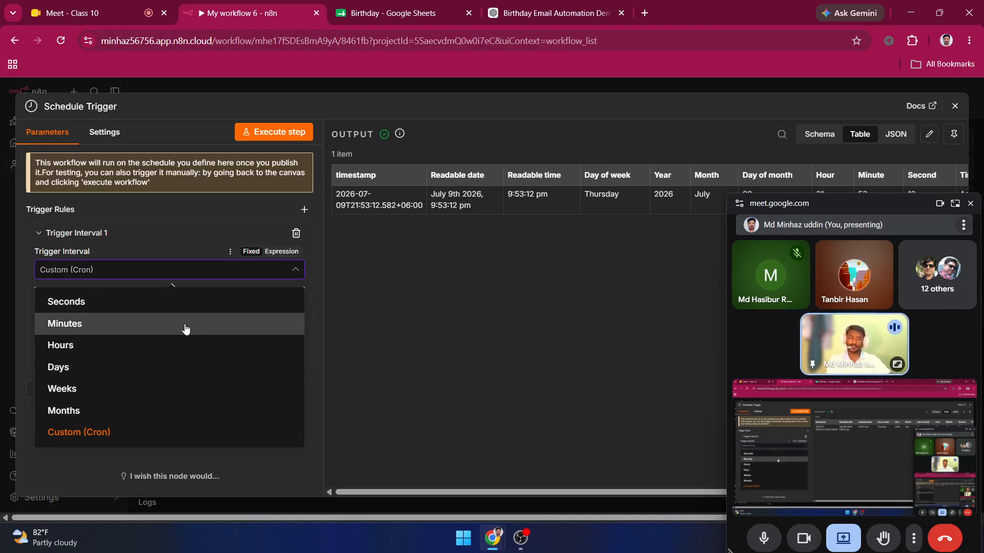
click(167, 209)
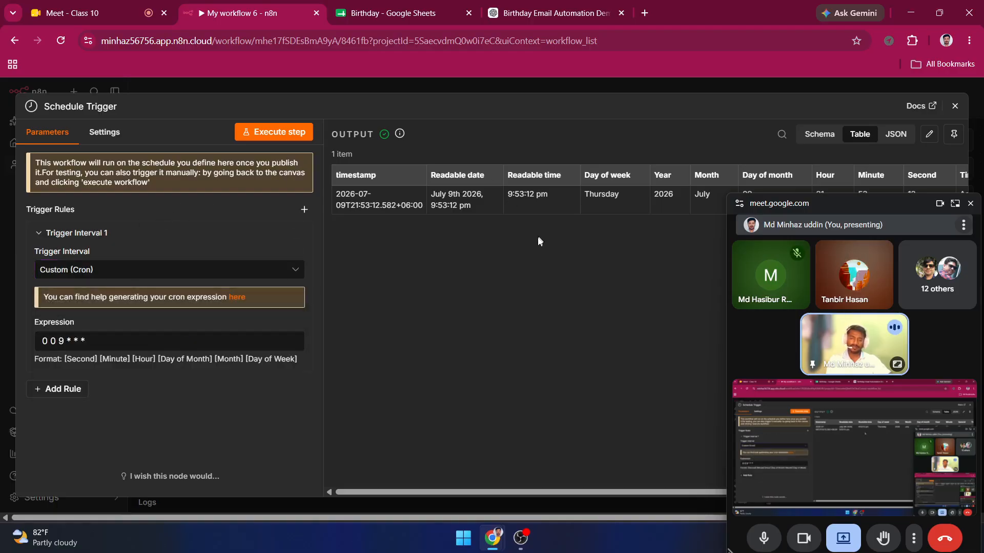
click(535, 83)
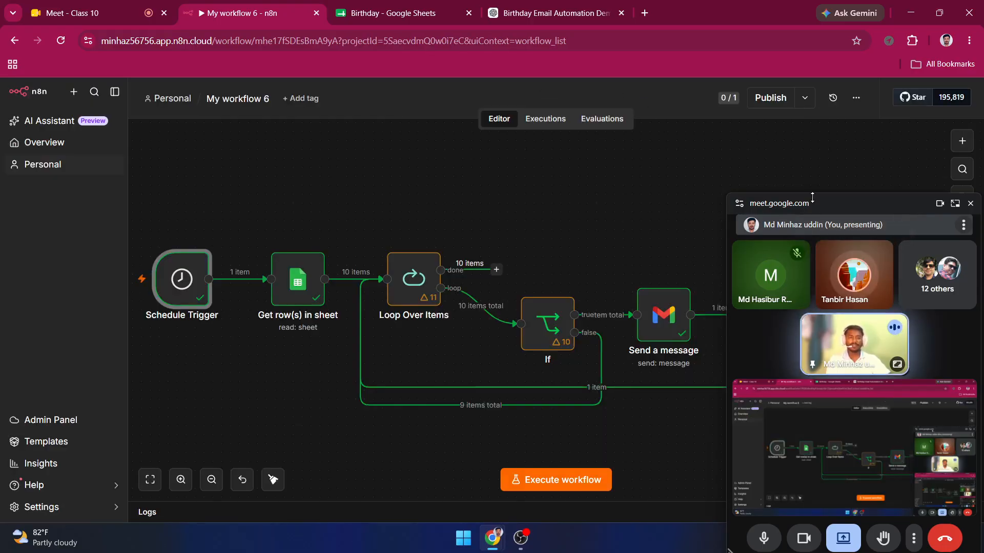
drag(798, 281, 721, 410)
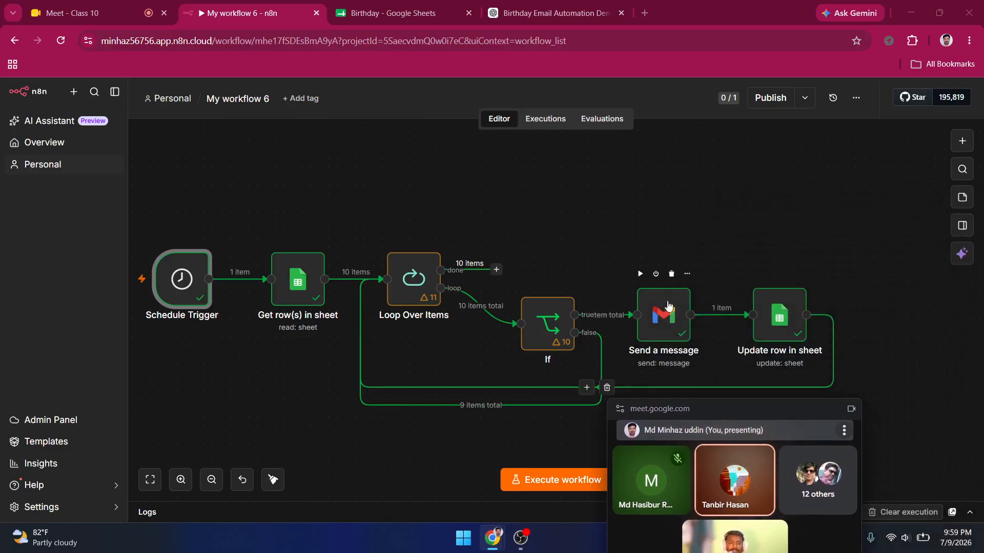
Step: Rearrange the If, Send a message and Update row in sheet nodes with wider spacing after Loop Over Items
drag(666, 311, 702, 211)
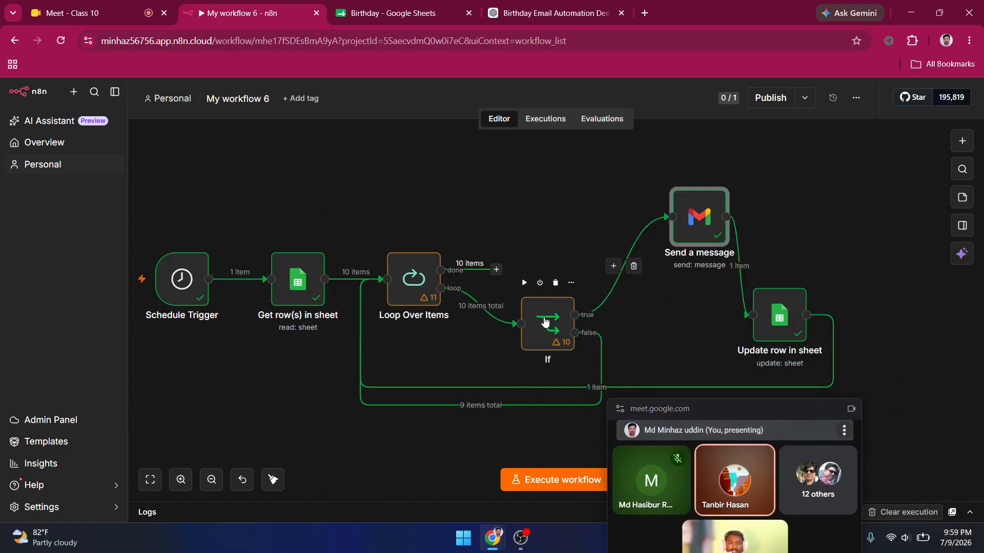
drag(543, 329, 572, 286)
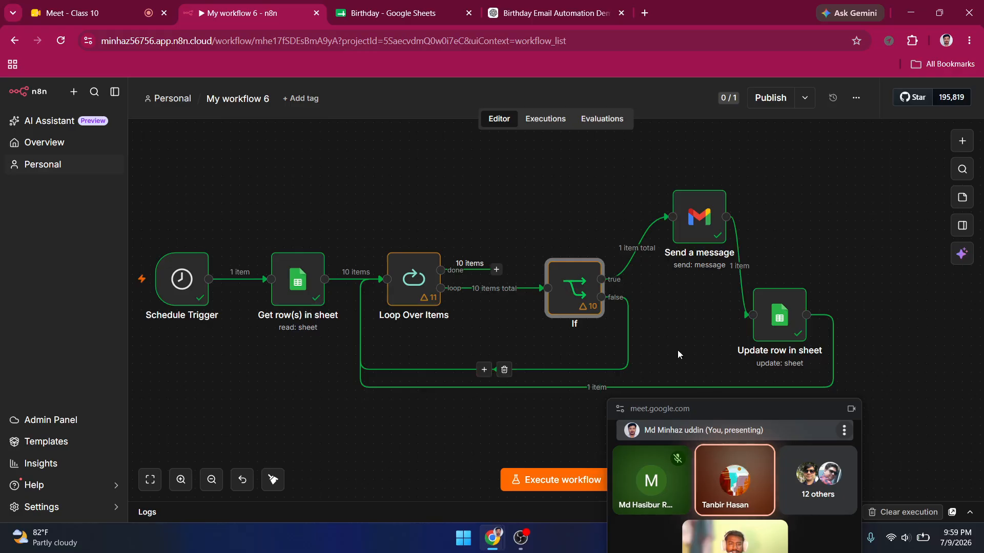
drag(733, 406, 740, 444)
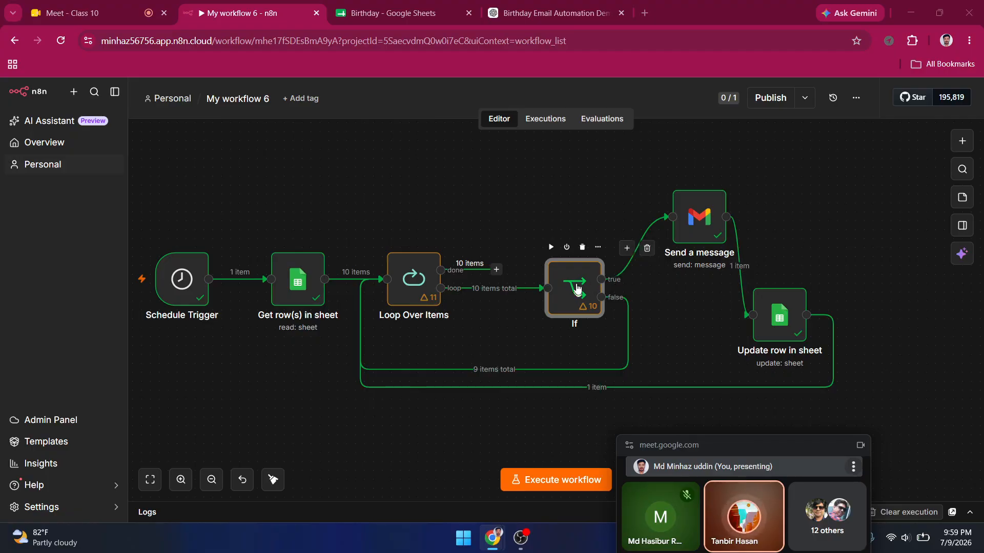
mouse_move(573, 285)
mouse_down()
mouse_move(558, 296)
mouse_move(555, 286)
mouse_up()
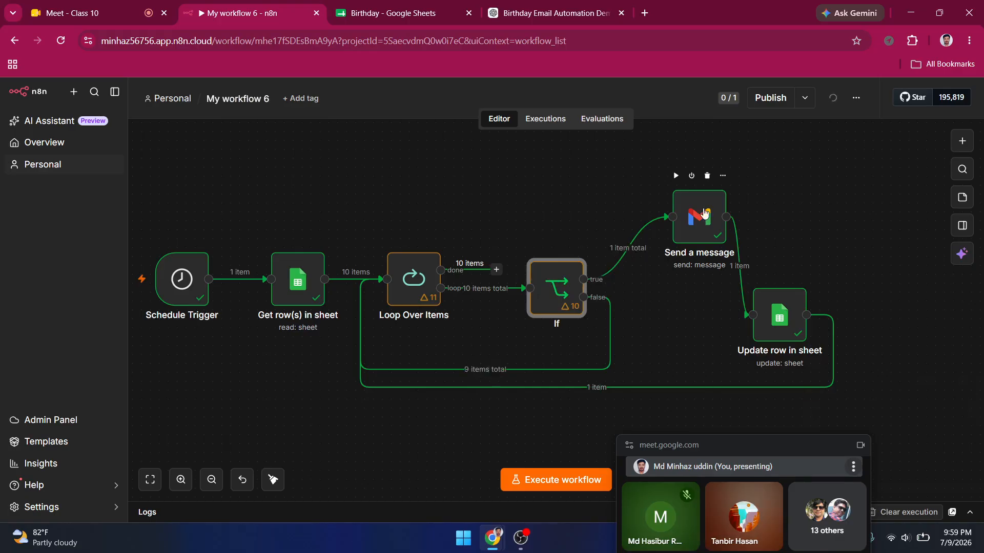
drag(699, 209, 682, 281)
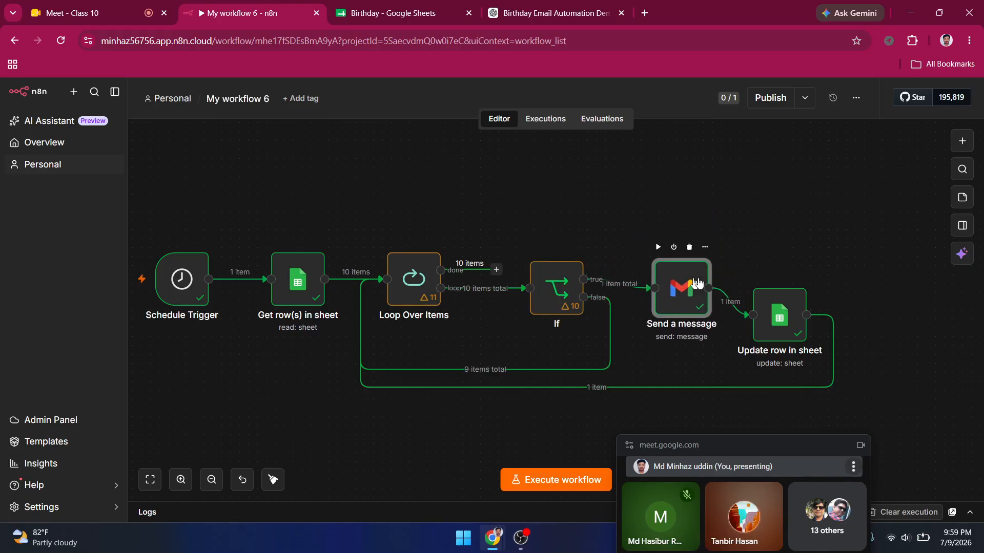
drag(769, 308, 813, 315)
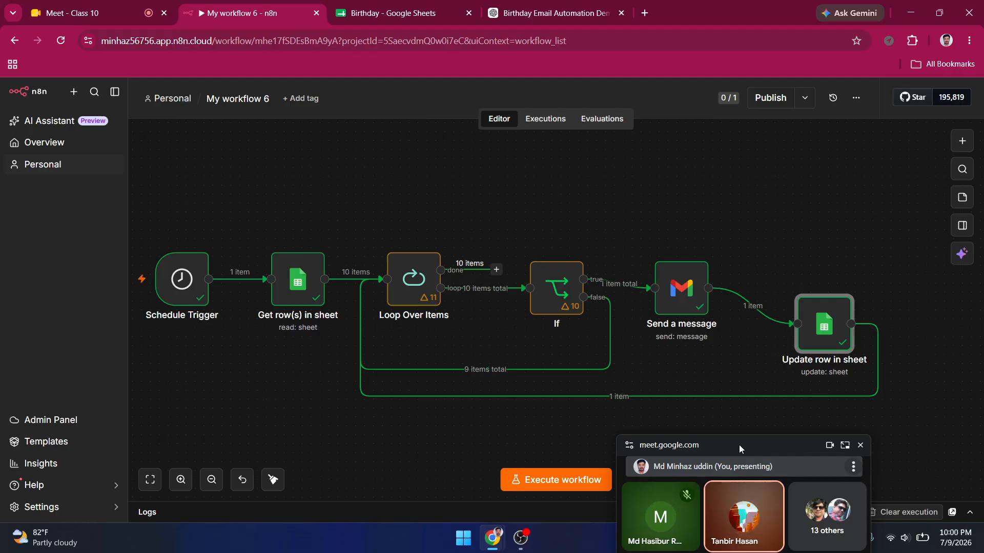
Step: Delete the connection from Update row in sheet to Loop Over Items, reconnect the two nodes, and move Update row in sheet slightly lower
drag(739, 444, 761, 453)
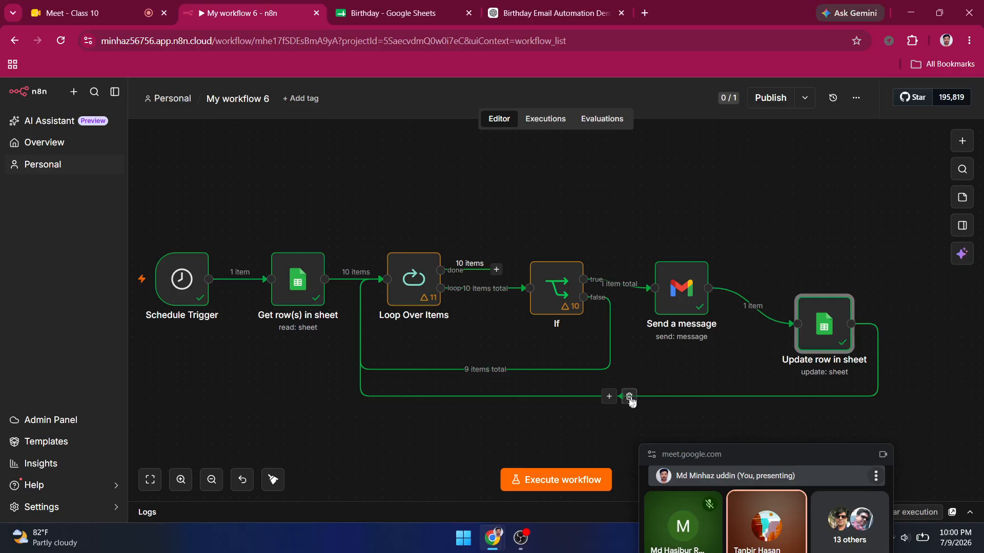
click(630, 397)
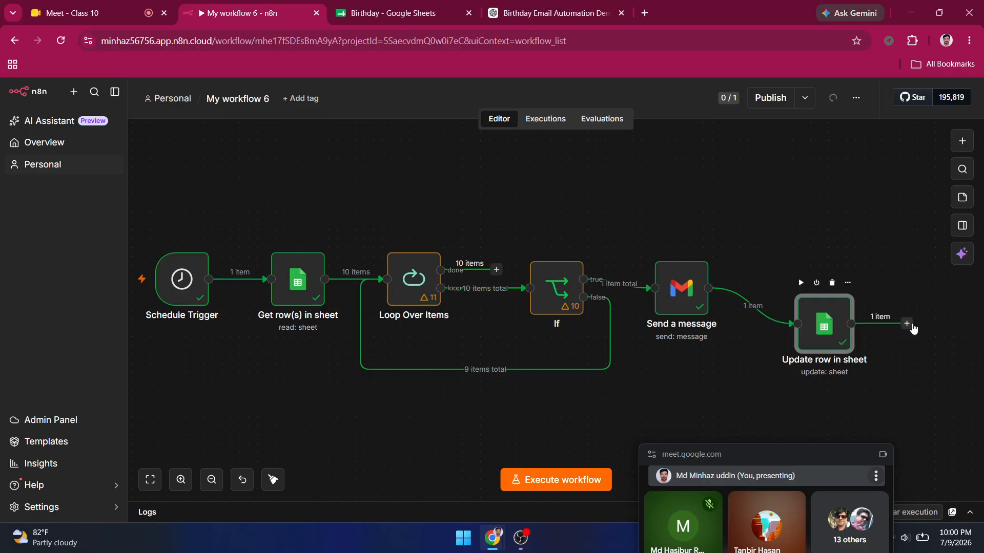
drag(907, 325, 388, 277)
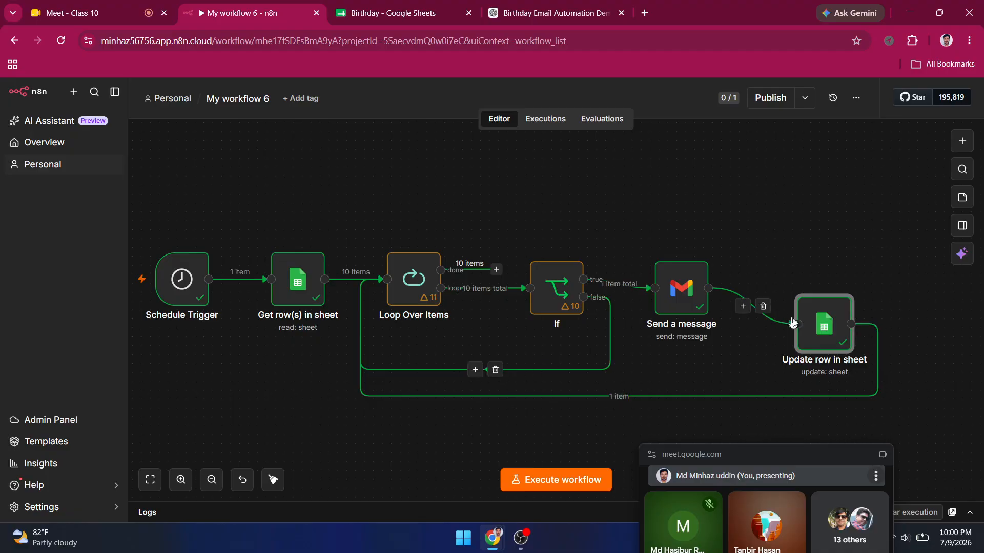
drag(833, 322, 833, 342)
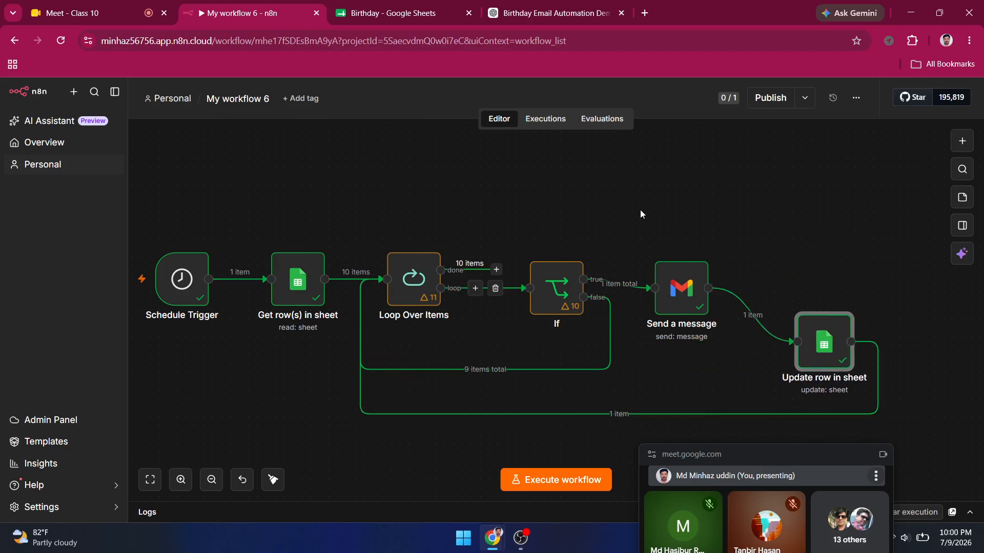
Step: Fit the whole node chain comfortably in view and execute the complete birthday workflow
scroll(688, 213, down, 2)
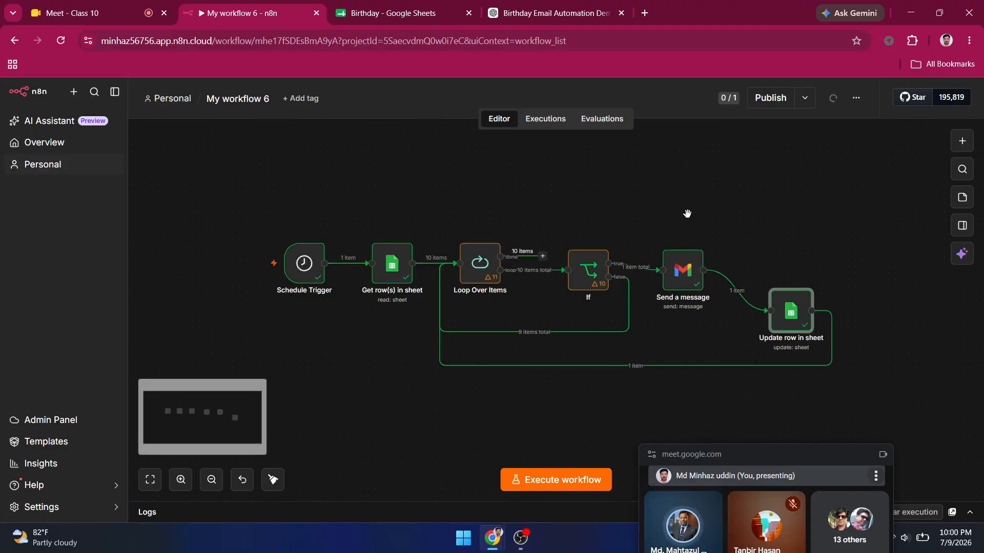
scroll(687, 213, up, 2)
scroll(690, 215, down, 1)
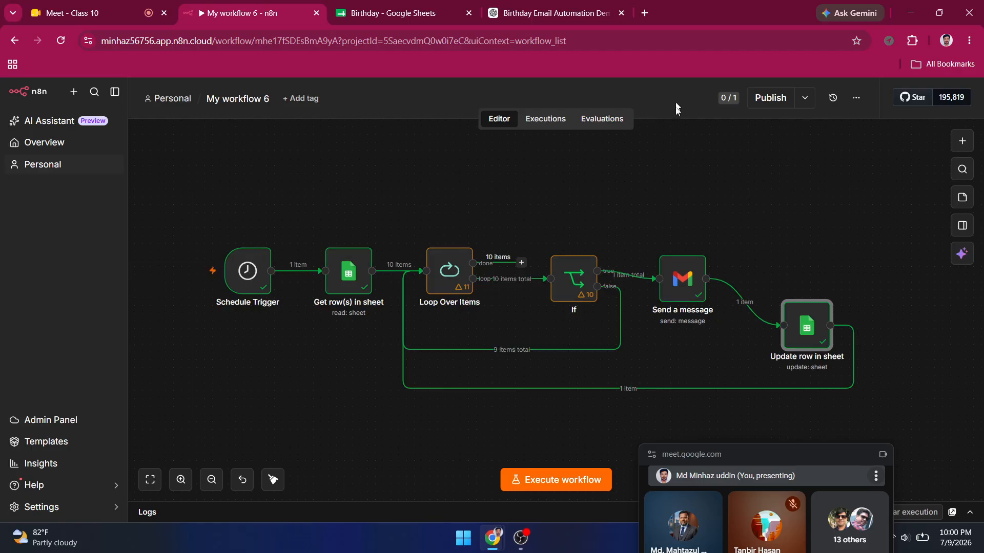
click(567, 479)
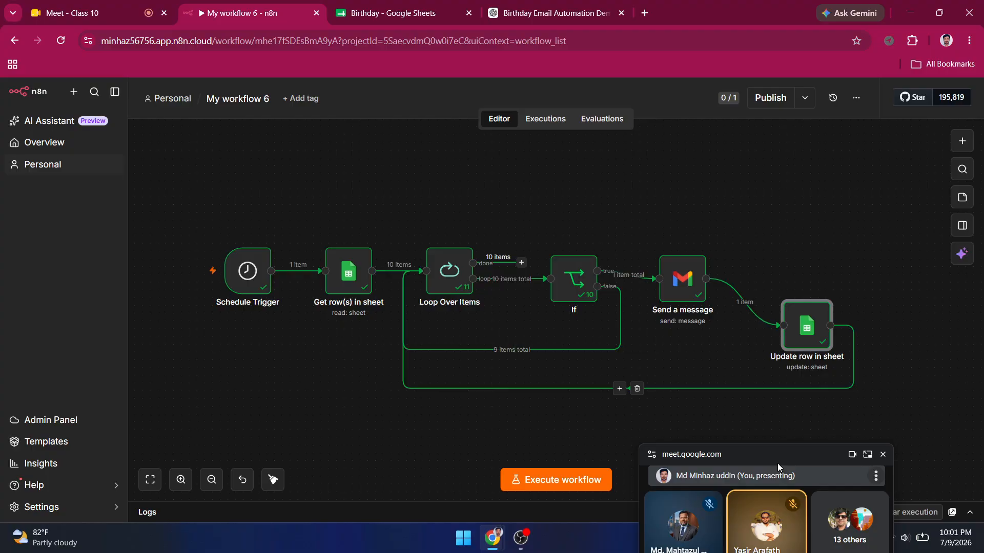
Step: Review the If node's date-format expression and its Birthday comparison value, and return to the canvas
drag(776, 456, 761, 423)
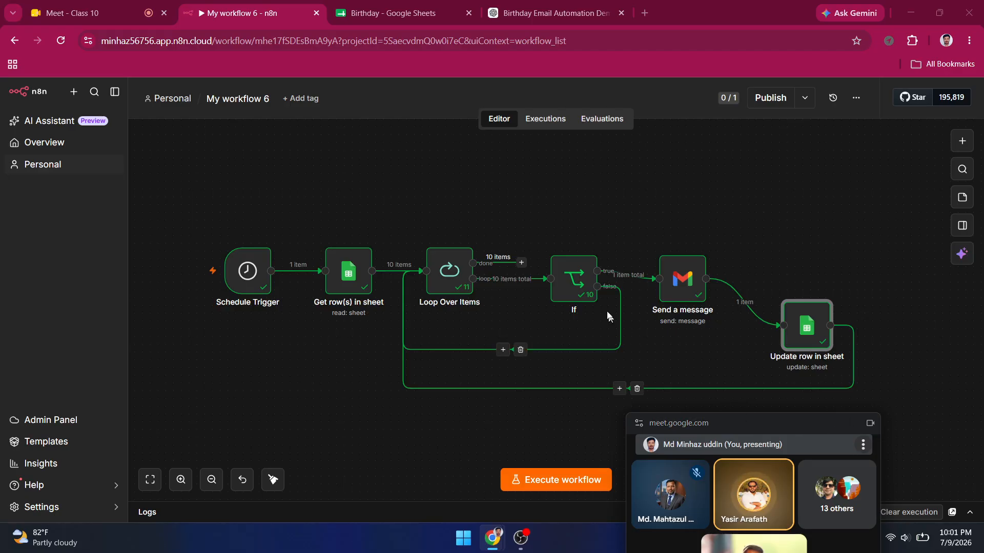
click(576, 278)
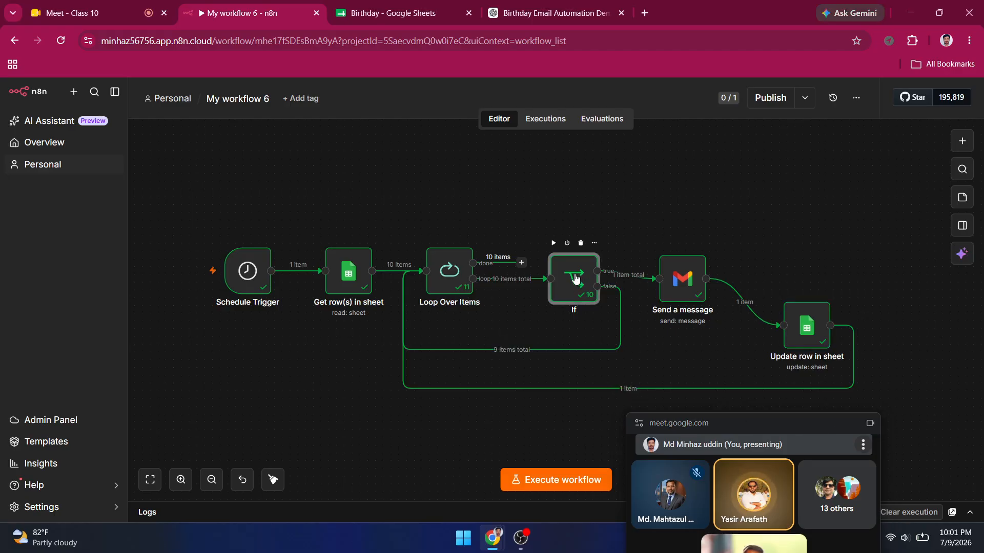
double_click(575, 277)
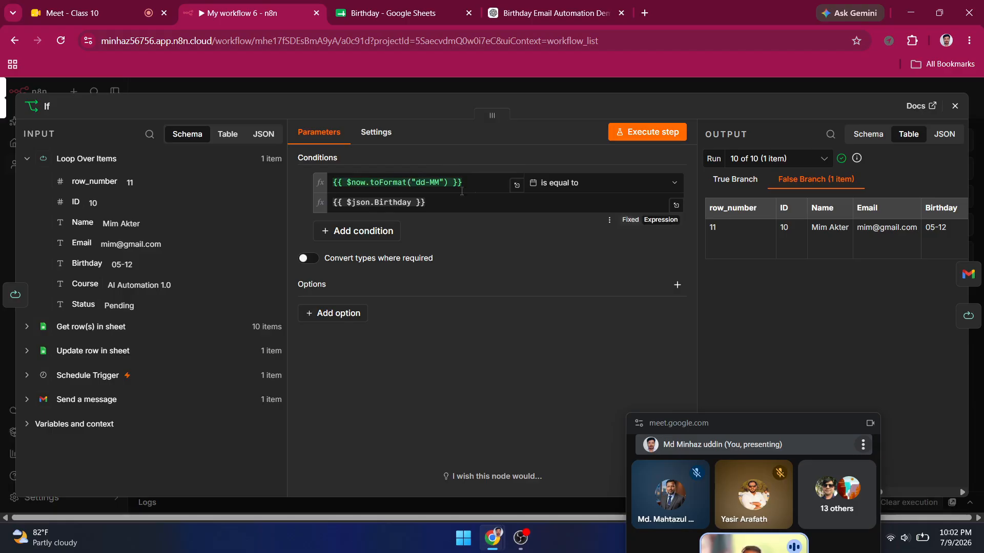
click(461, 183)
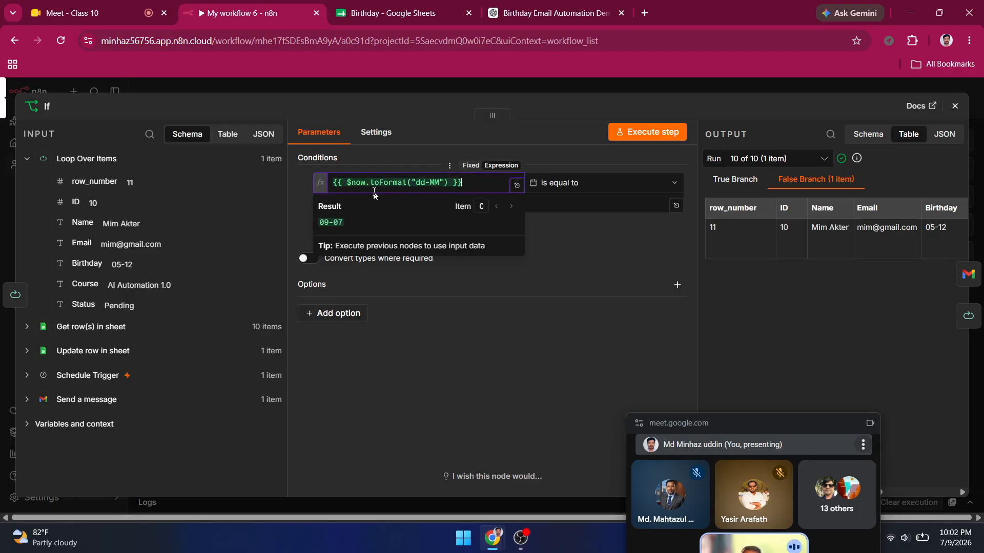
click(430, 218)
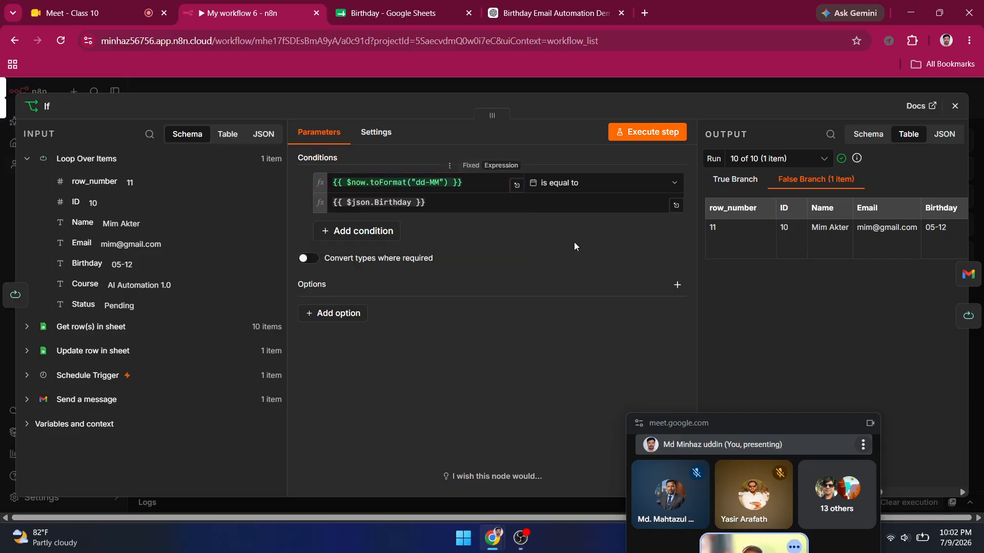
click(493, 85)
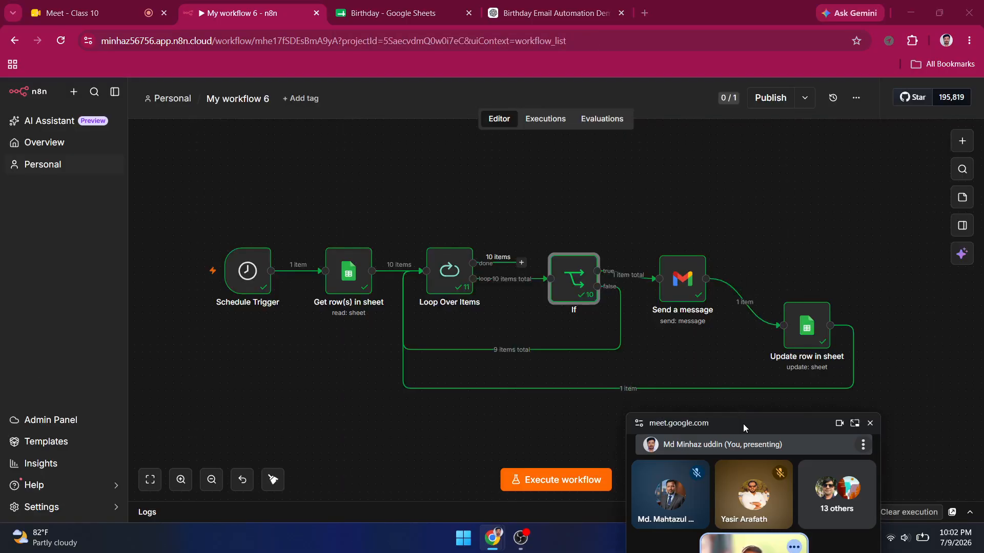
Step: Move the floating call window aside, switch to the full Google Meet call, and dismiss its call-time notice
drag(743, 423, 702, 167)
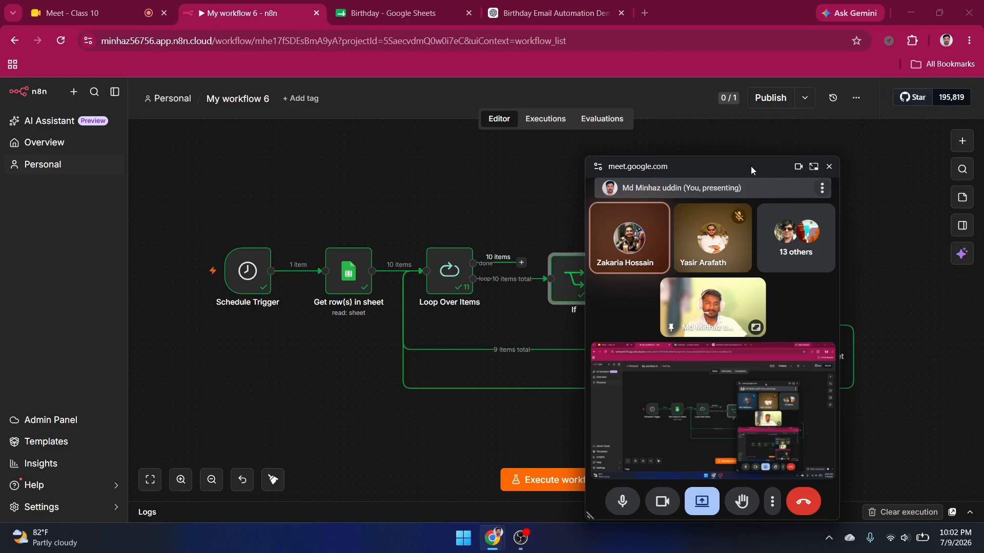
drag(752, 167, 856, 240)
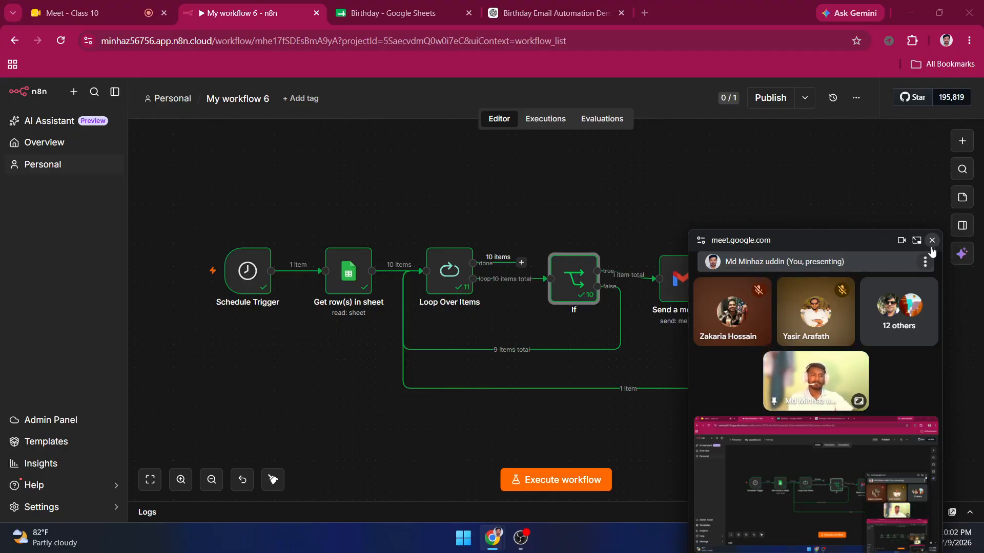
click(917, 240)
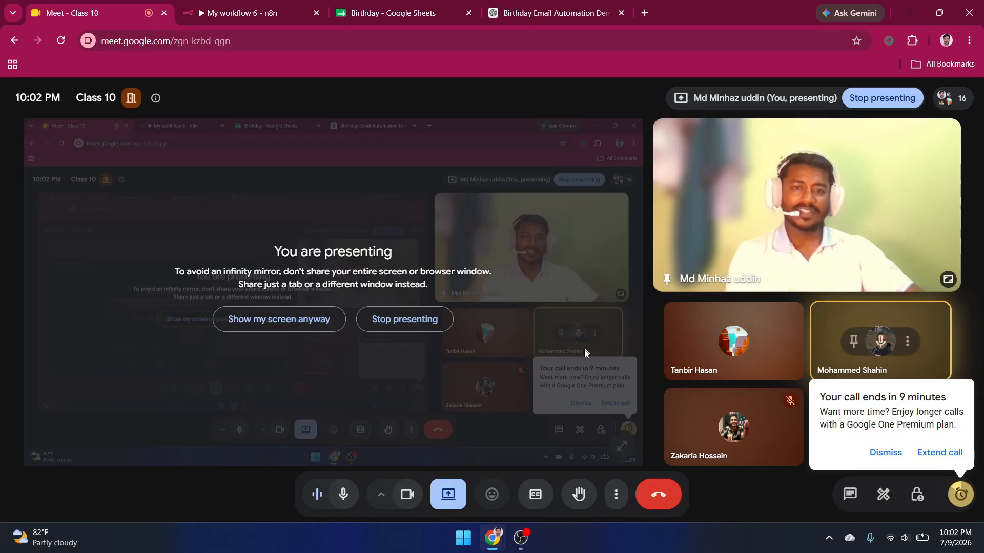
click(885, 453)
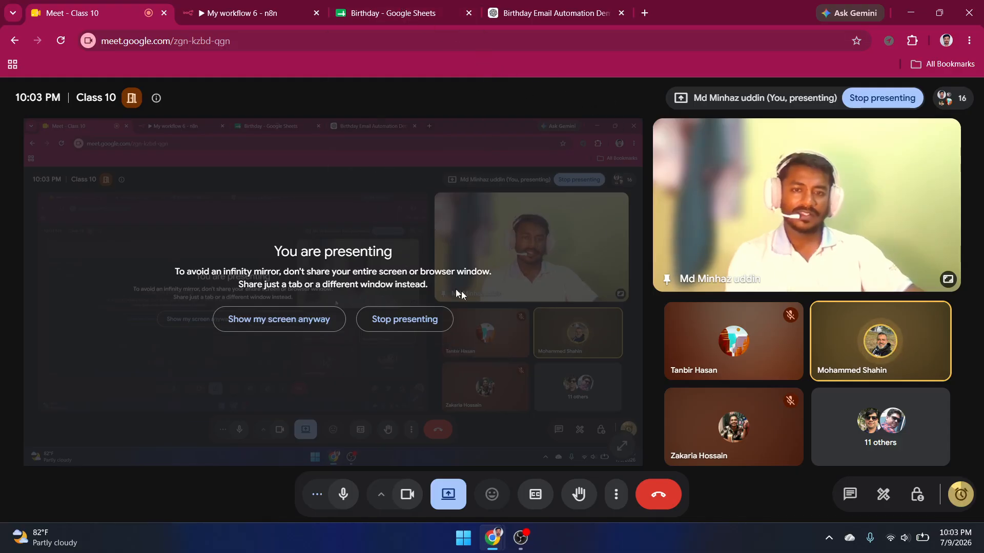
Step: Return from the Meet call to the n8n workflow and move the floating call window clear of Send a message and Update row in sheet
click(384, 12)
click(285, 9)
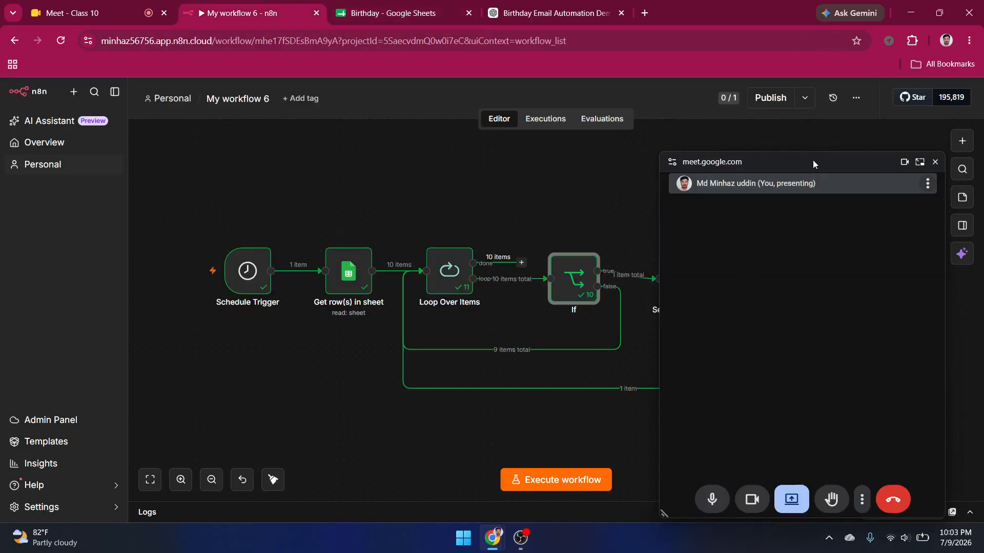
mouse_move(812, 163)
mouse_down()
mouse_move(820, 444)
mouse_move(829, 289)
mouse_move(812, 166)
mouse_up()
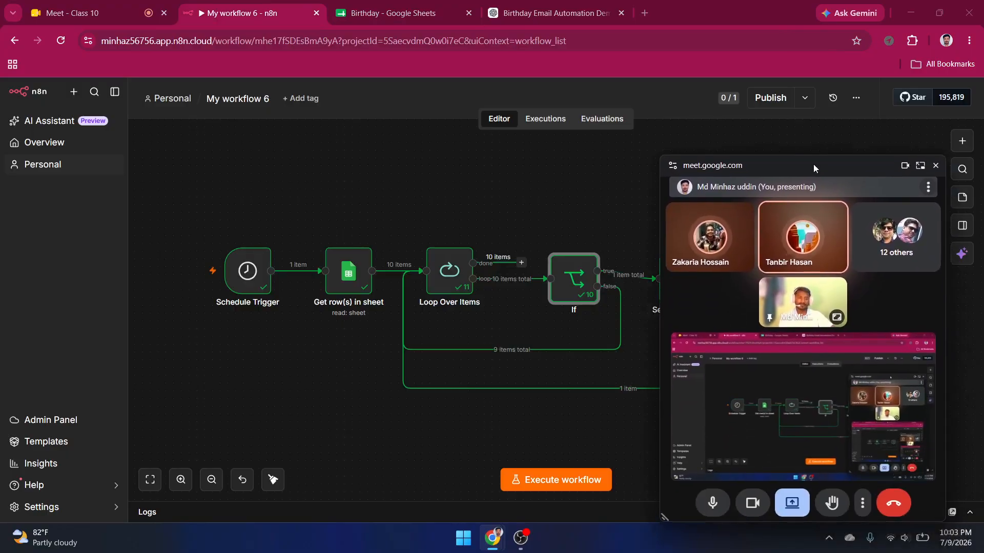
click(920, 166)
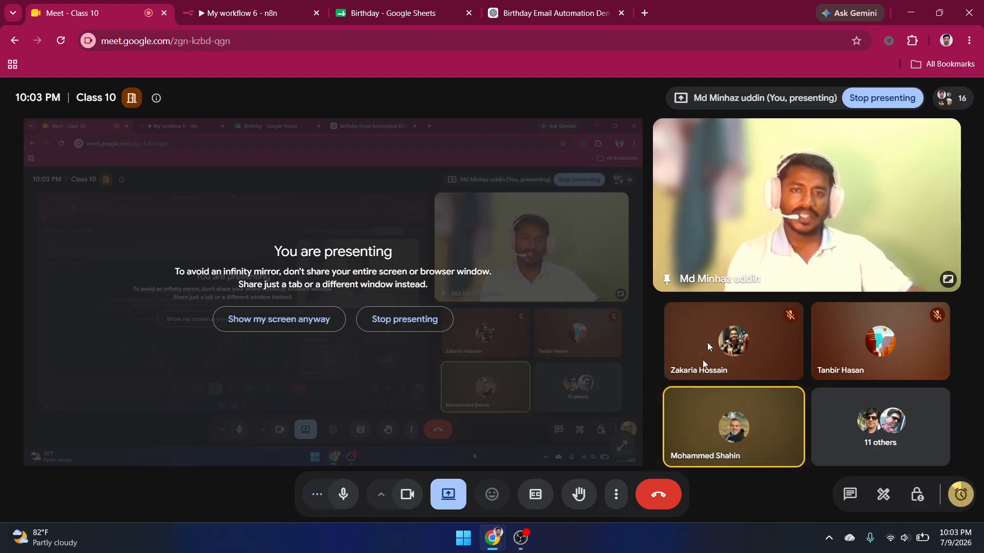
click(254, 12)
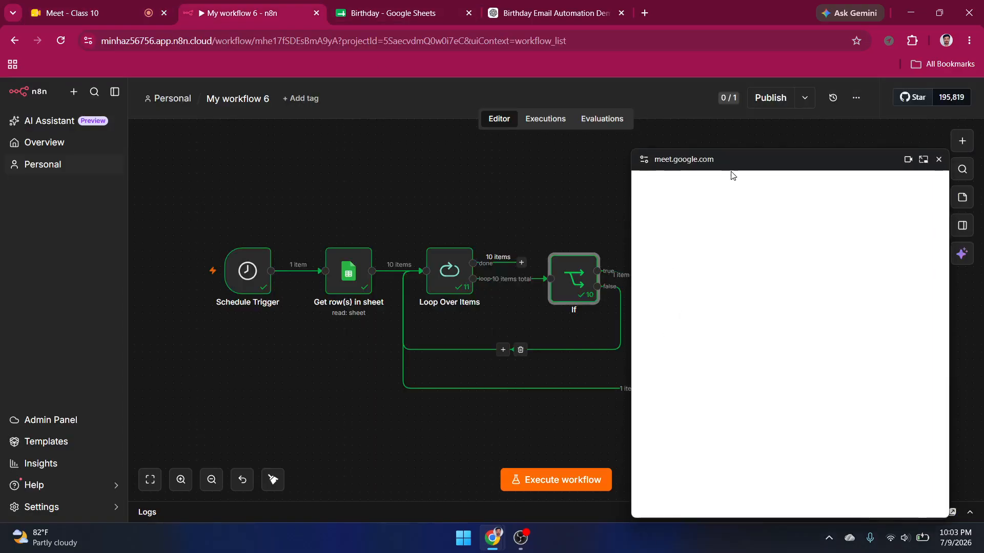
drag(764, 160, 381, 276)
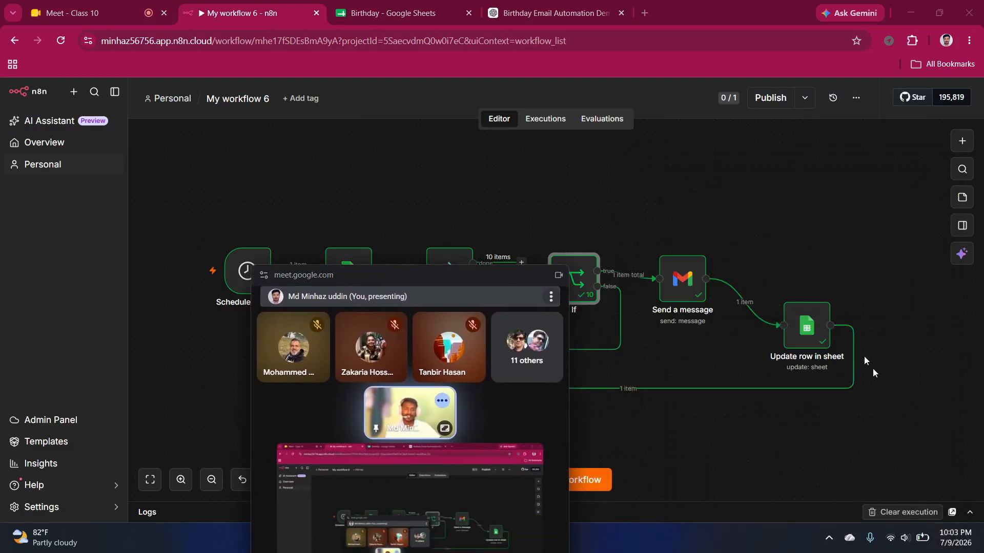
Step: Search the node library for "what" from the Update row in sheet output, and close it without adding a node
click(830, 325)
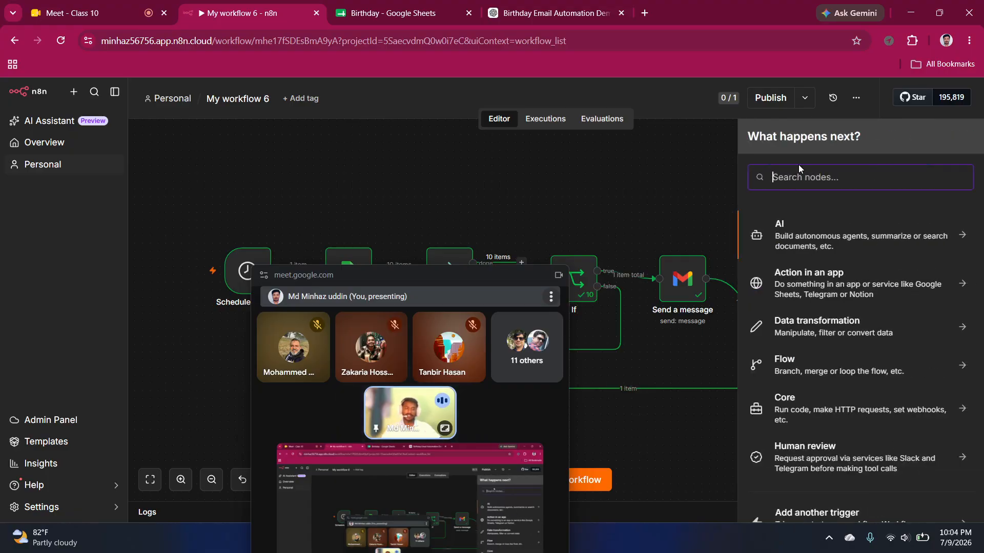
text(dsdf)
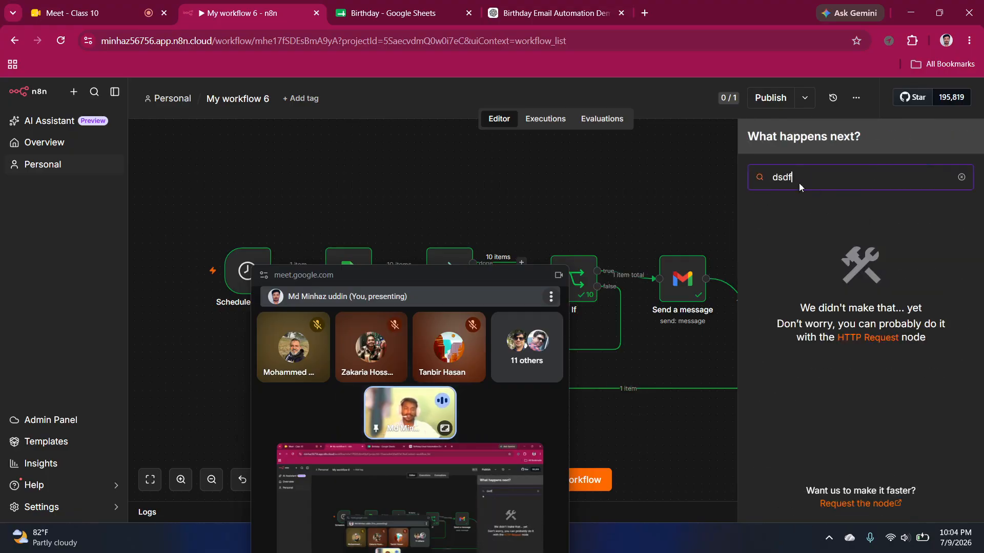
key(BackSpace)
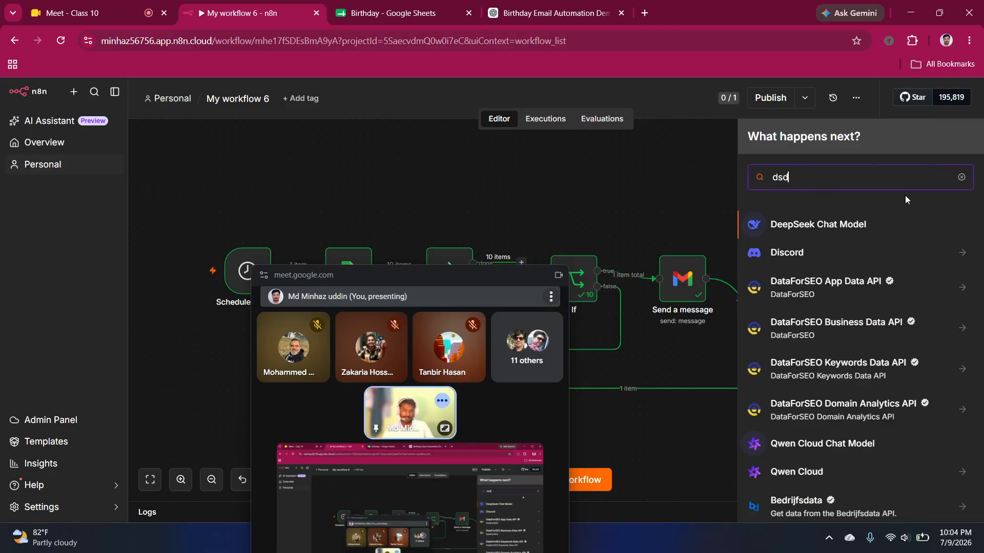
key(BackSpace)
key(BackSpace)
key(BackSpace)
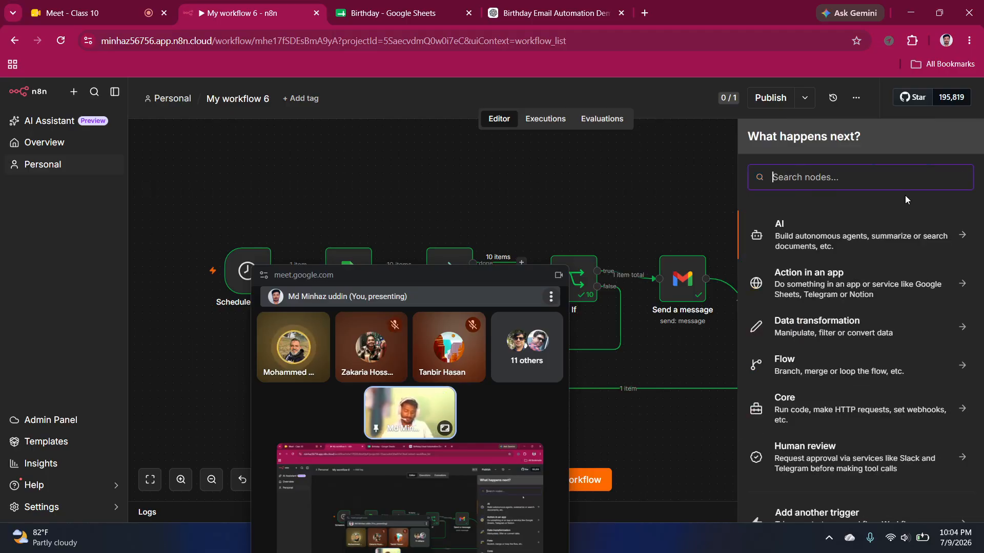
text(what)
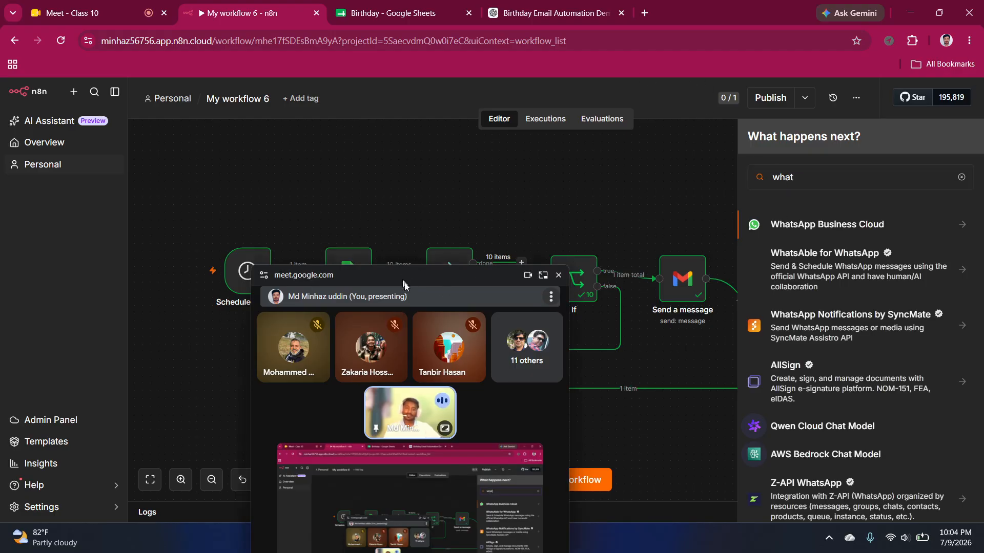
drag(402, 275, 504, 319)
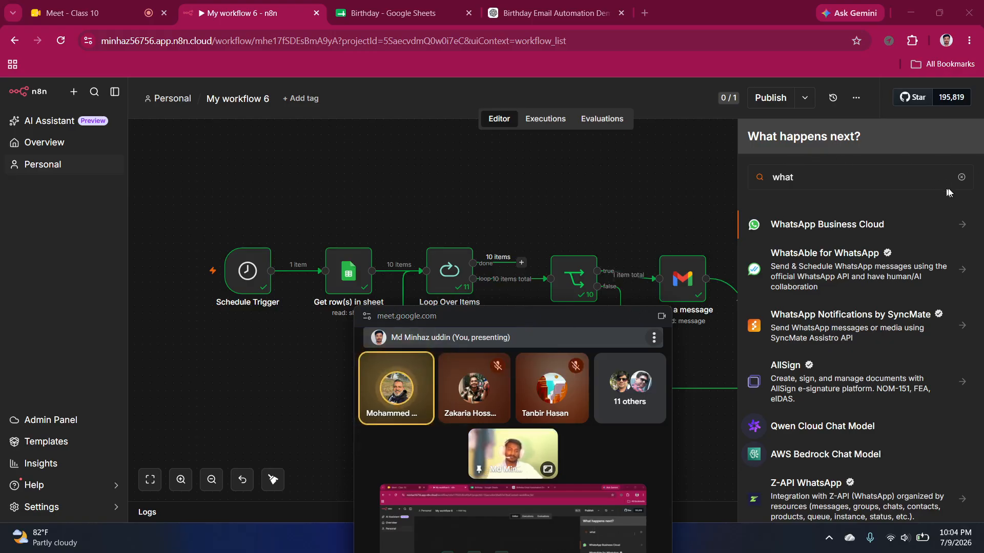
click(961, 177)
click(671, 177)
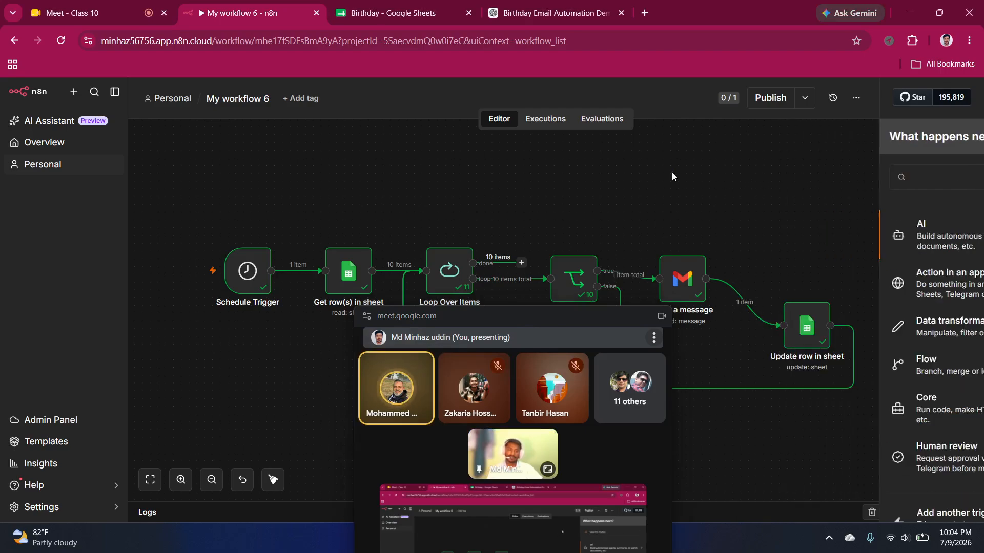
Step: Move the floating call window off the first workflow nodes, and switch the camera and microphone off and back on
drag(530, 320, 789, 186)
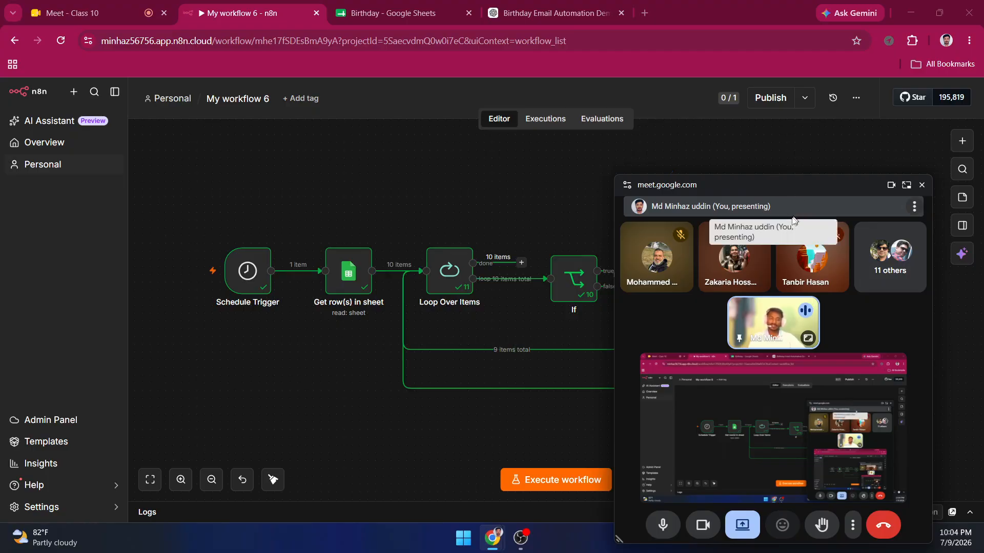
click(706, 524)
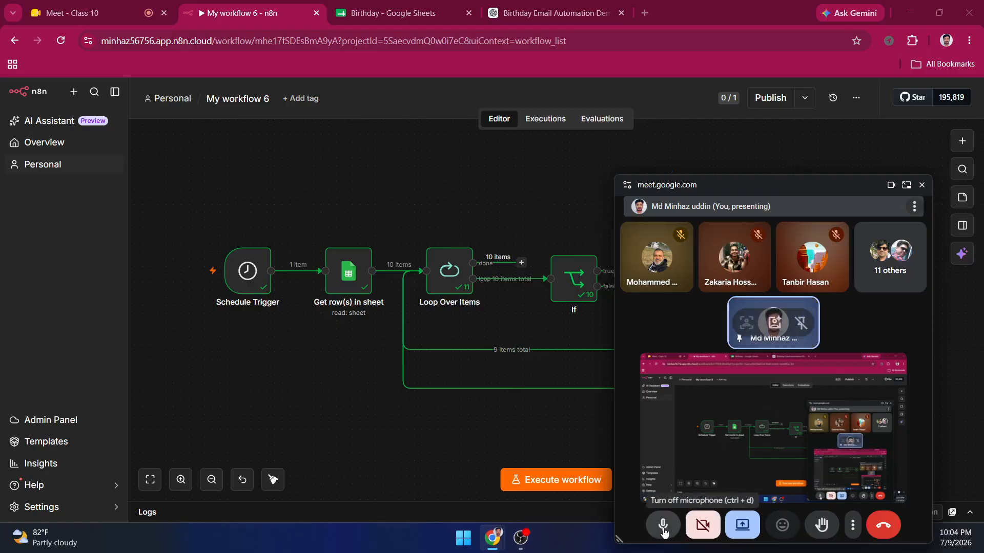
click(663, 528)
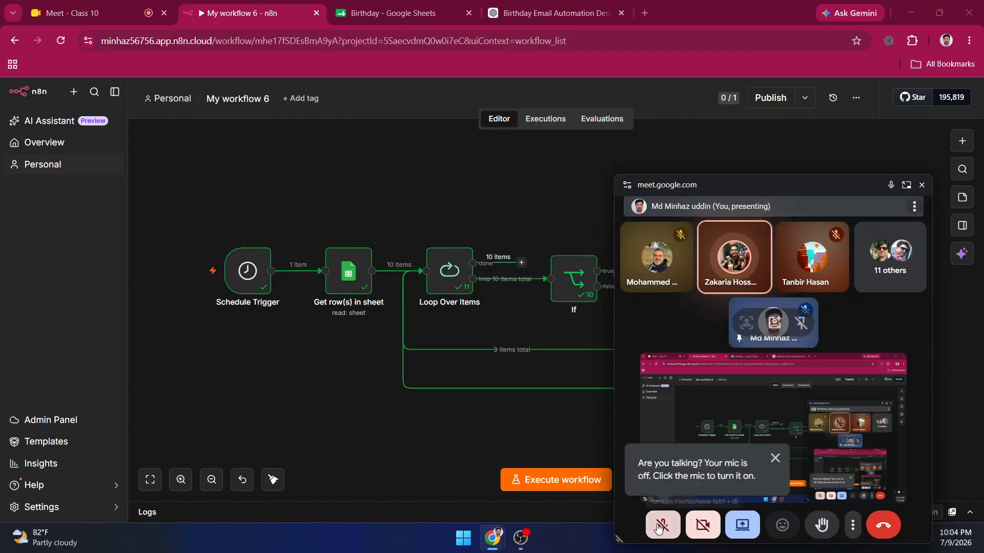
click(661, 528)
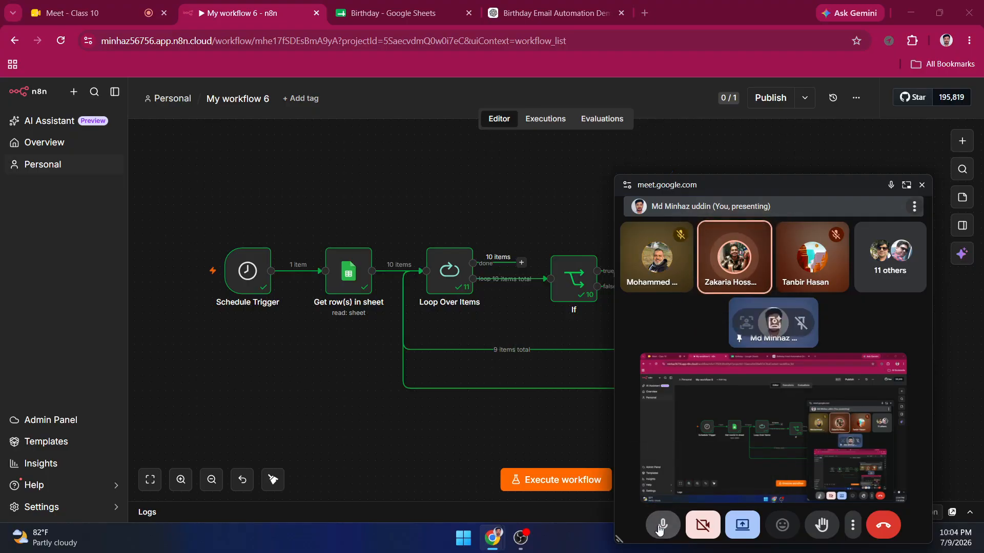
click(709, 537)
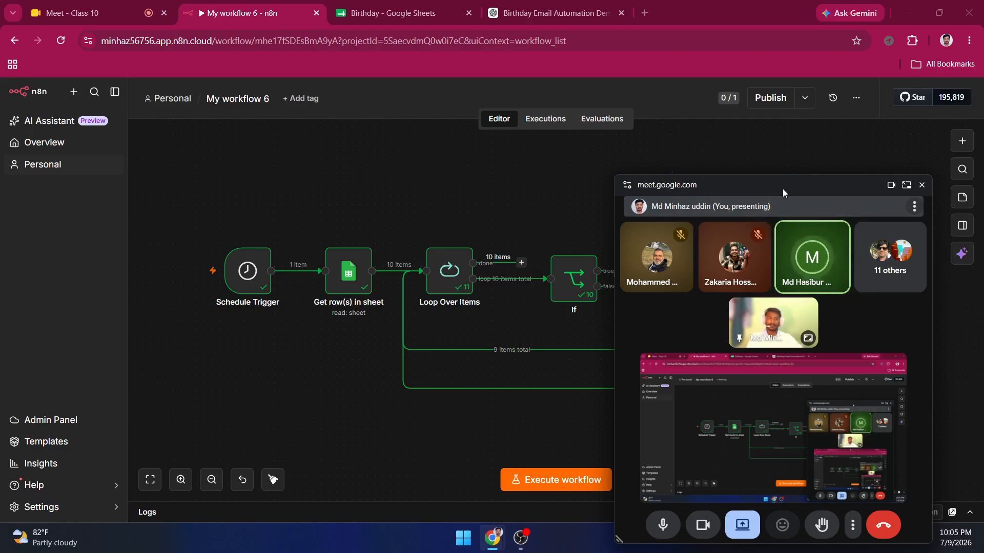
drag(778, 181, 773, 149)
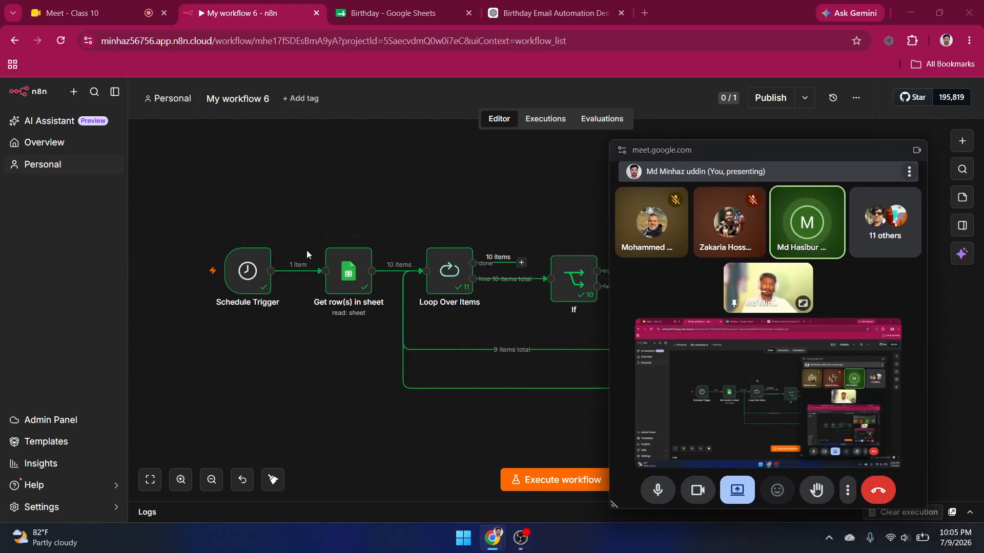
Step: Open the Schedule Trigger node and set its interval to Weeks, triggering on Sunday and Friday
double_click(246, 269)
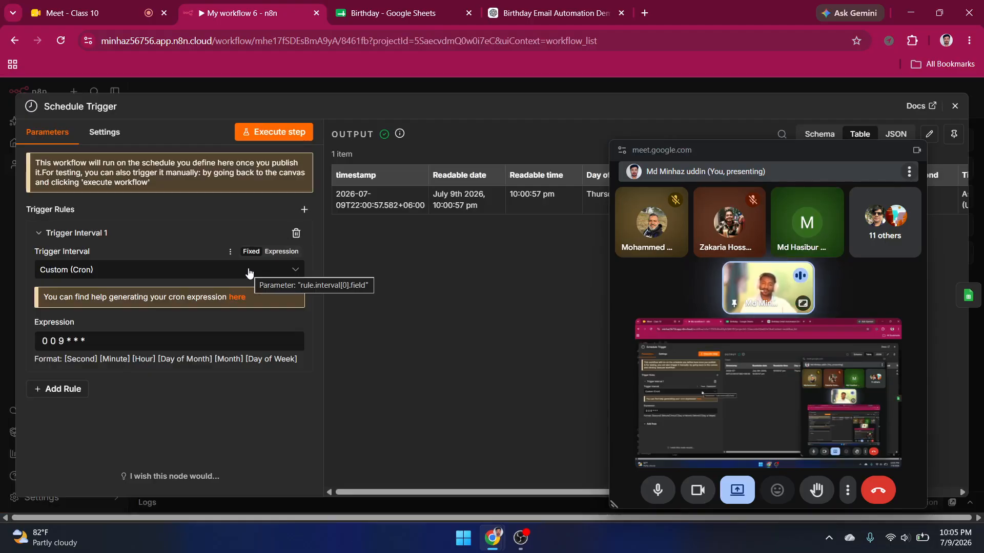
click(249, 274)
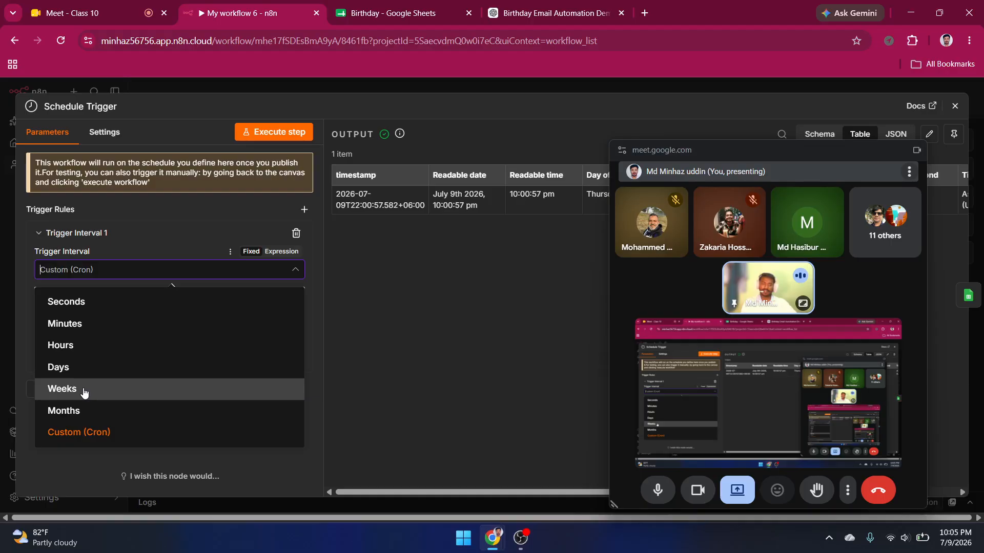
click(125, 388)
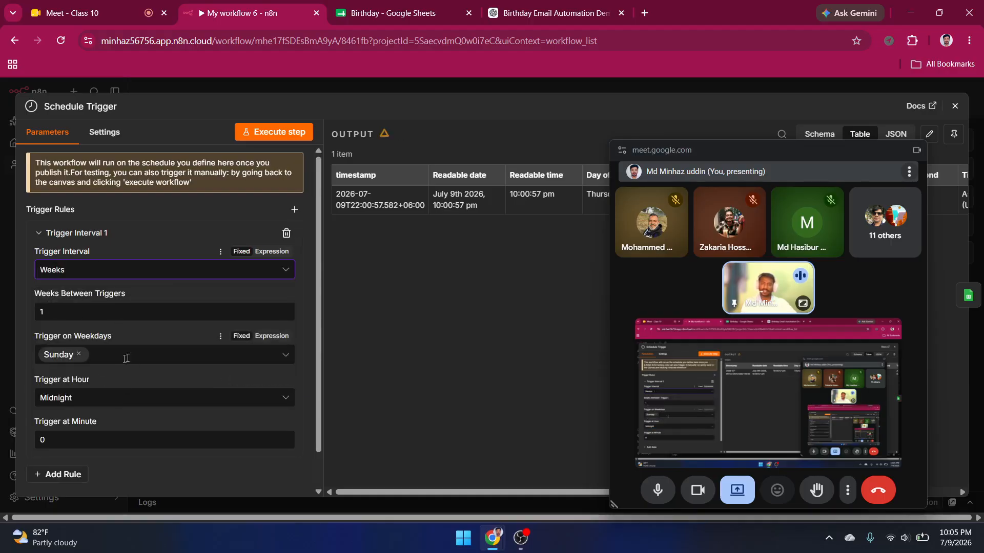
click(202, 358)
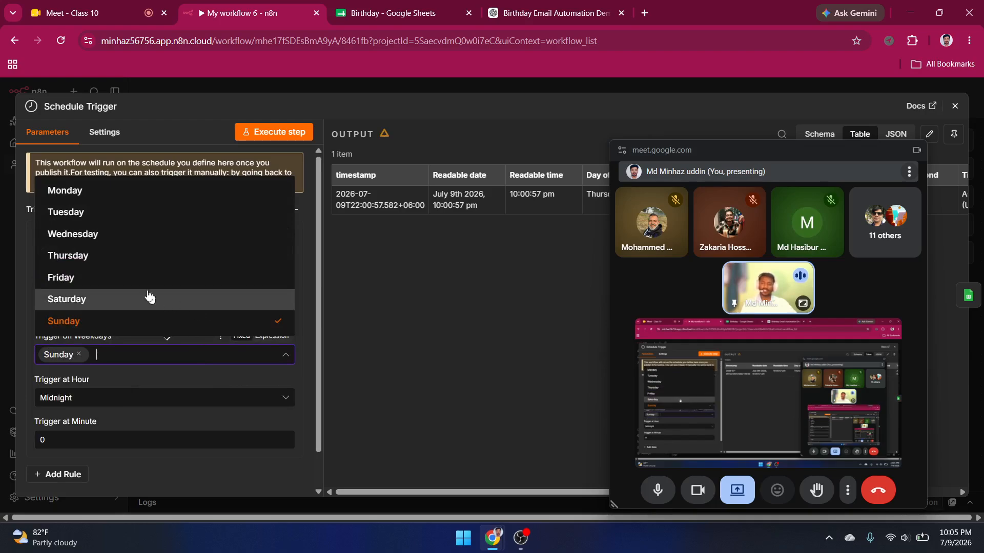
click(96, 277)
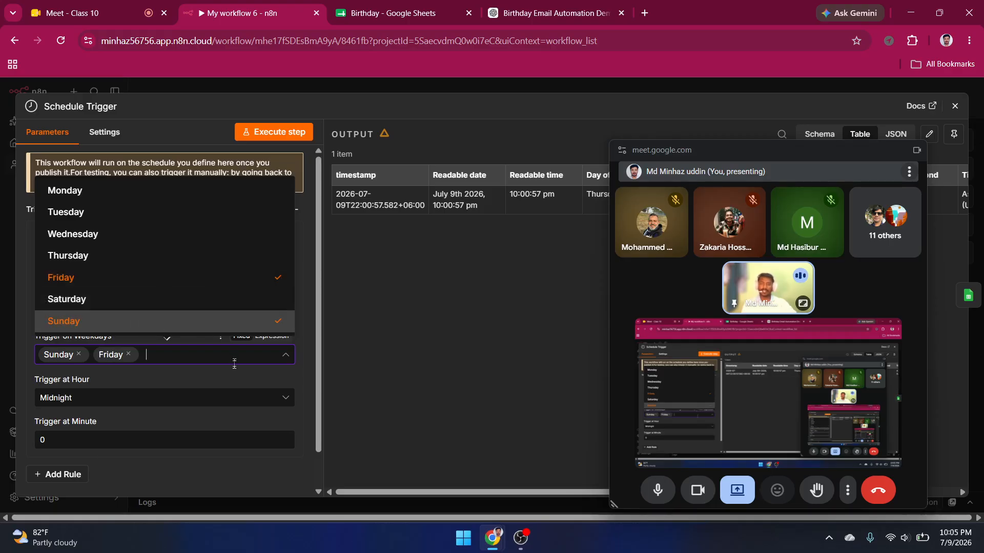
click(211, 373)
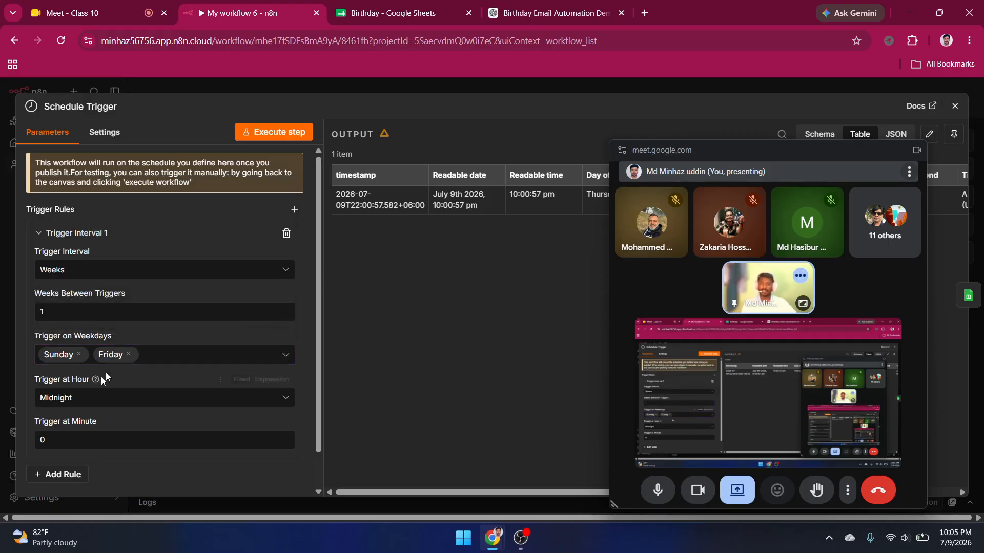
Step: Look through the available Trigger at Hour values for the weekly rule and close the list without choosing one
click(127, 399)
scroll(114, 285, down, 5)
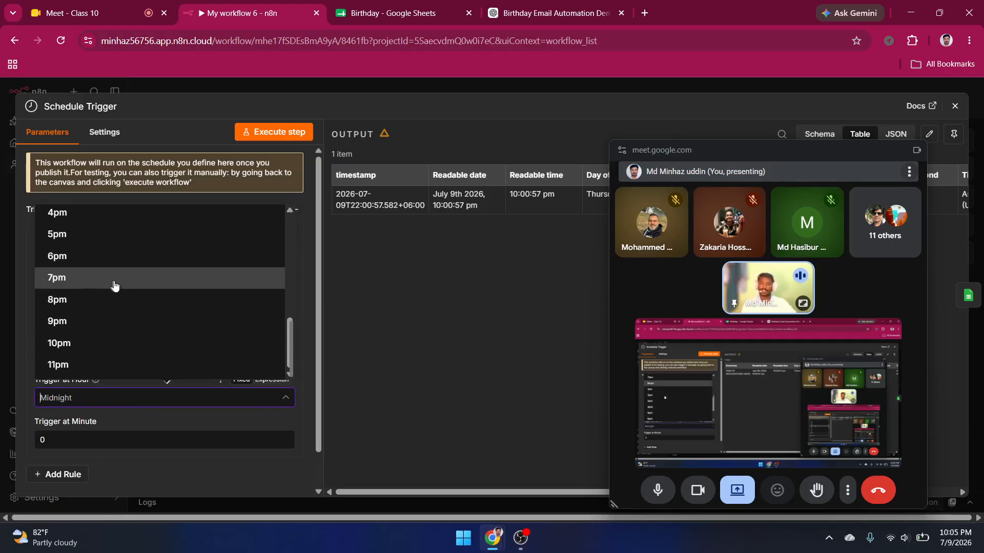
scroll(114, 290, up, 5)
scroll(110, 283, down, 5)
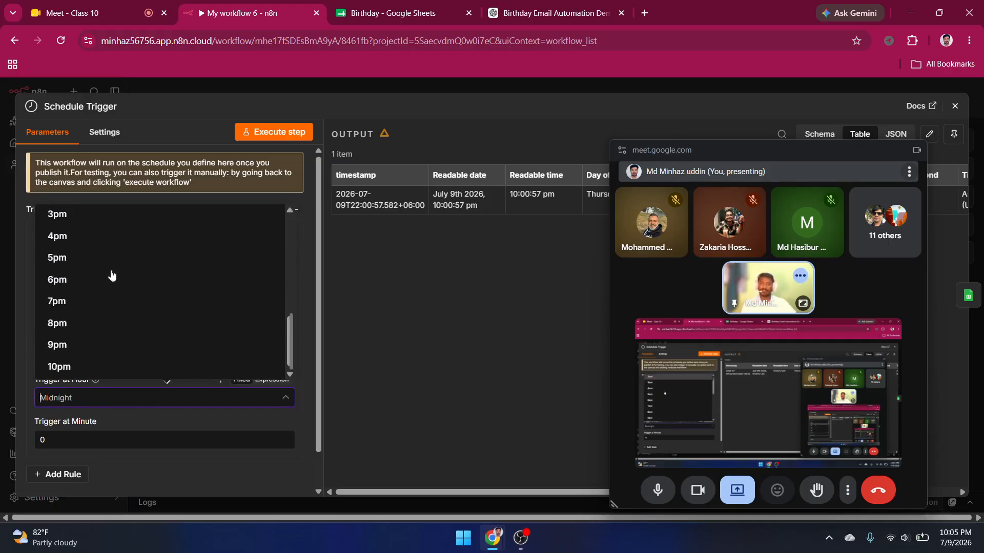
scroll(159, 272, up, 5)
click(384, 272)
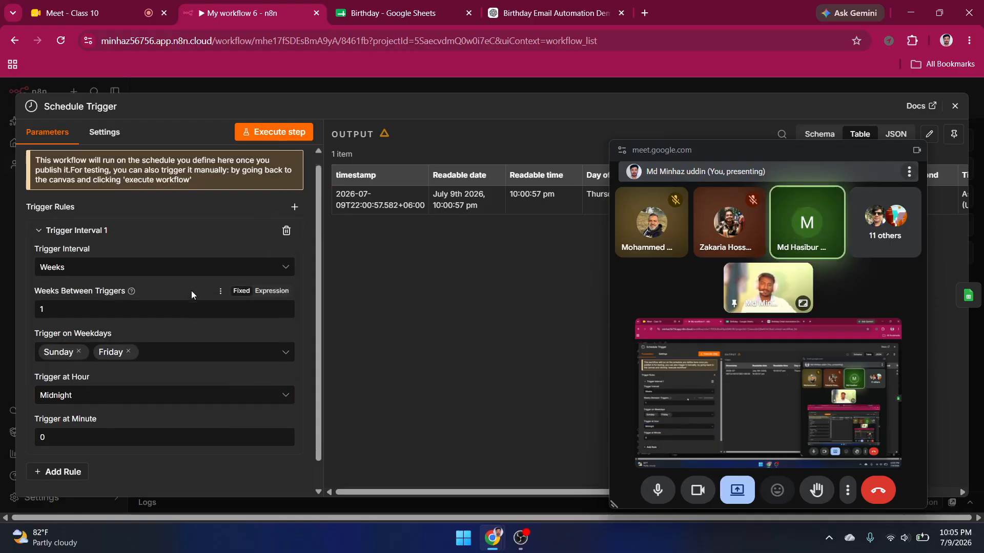
Step: Set the Schedule Trigger's interval back to Custom (Cron)
scroll(198, 308, down, 1)
scroll(198, 355, up, 1)
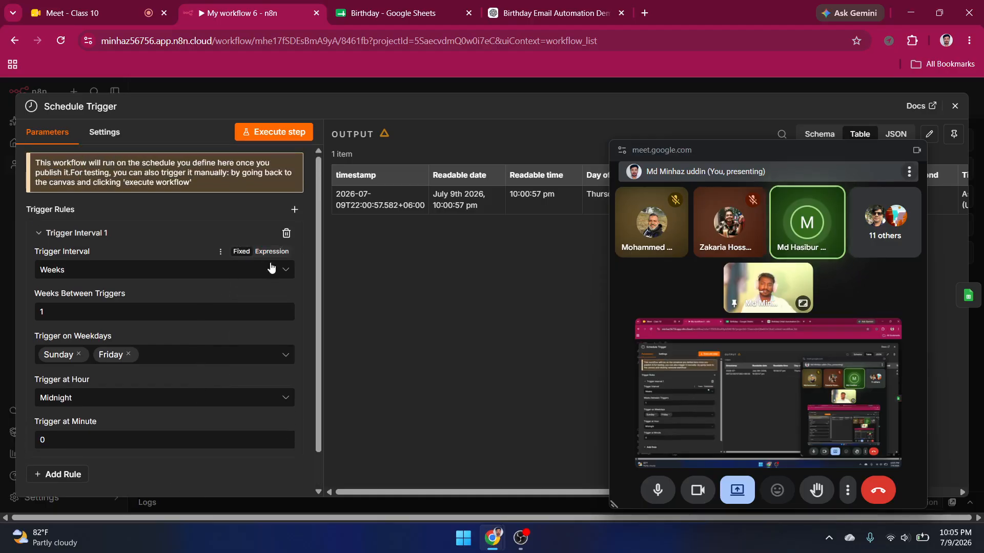
click(153, 270)
click(100, 432)
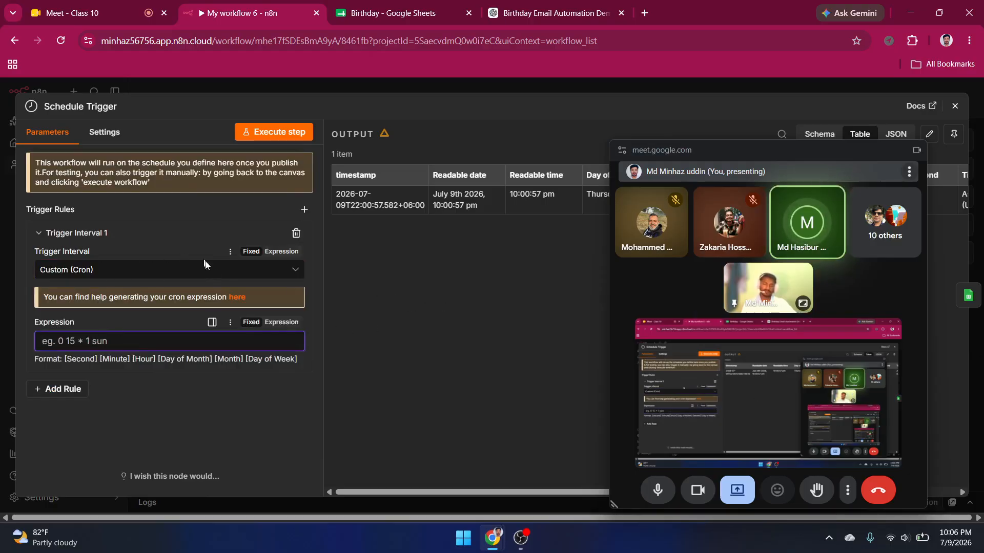
Step: Examine the trigger interval choices from Seconds to Custom (Cron) for Trigger Interval 1, keeping Custom (Cron) selected
click(211, 273)
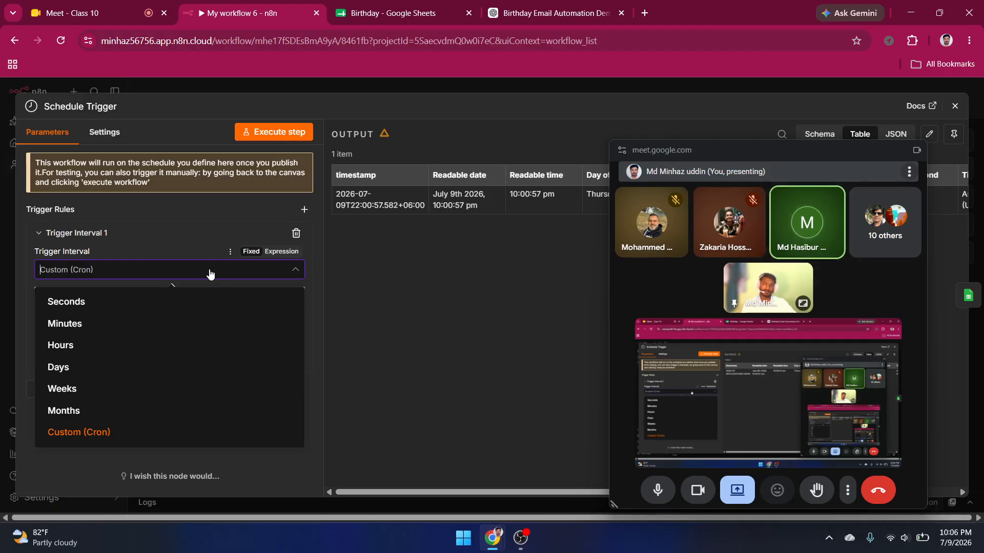
click(210, 273)
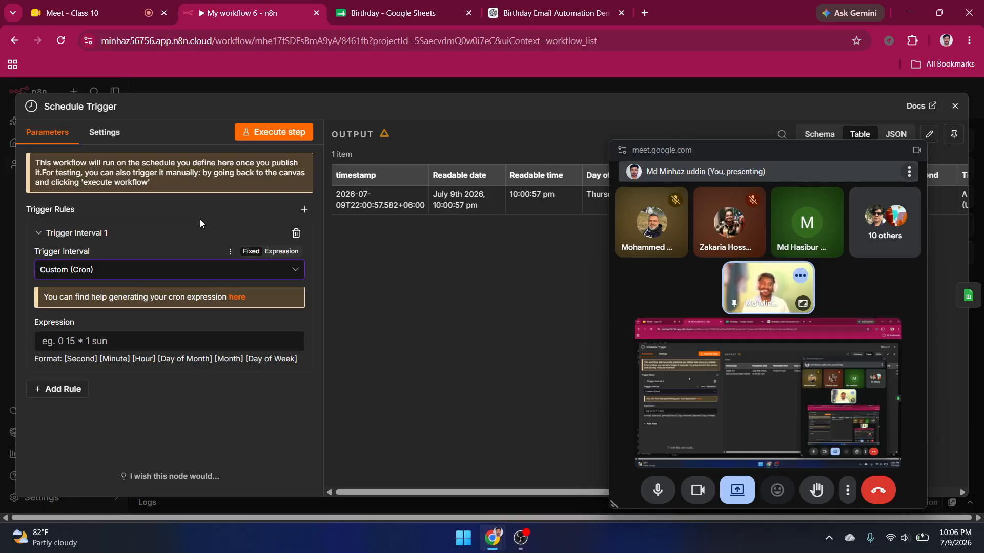
click(197, 270)
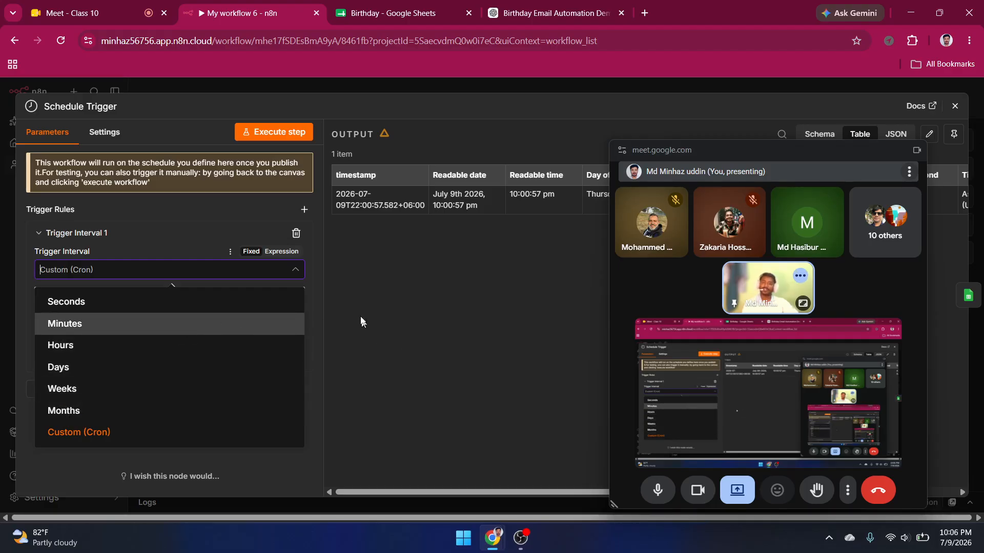
click(187, 240)
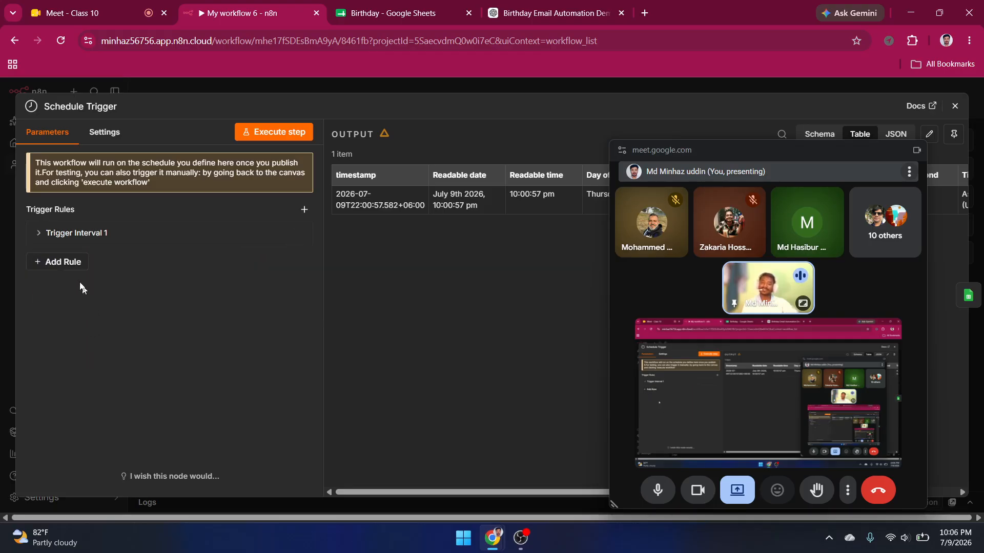
click(84, 238)
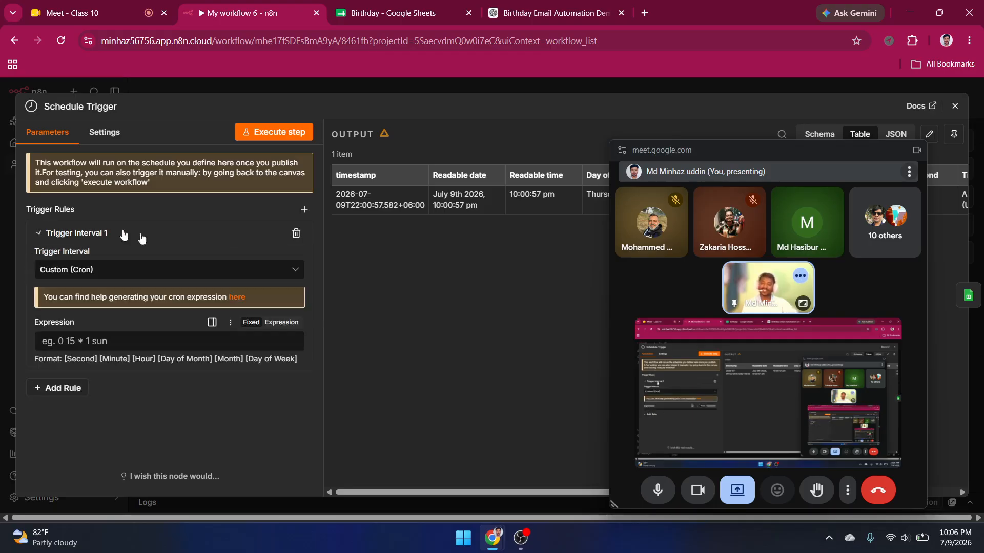
click(237, 276)
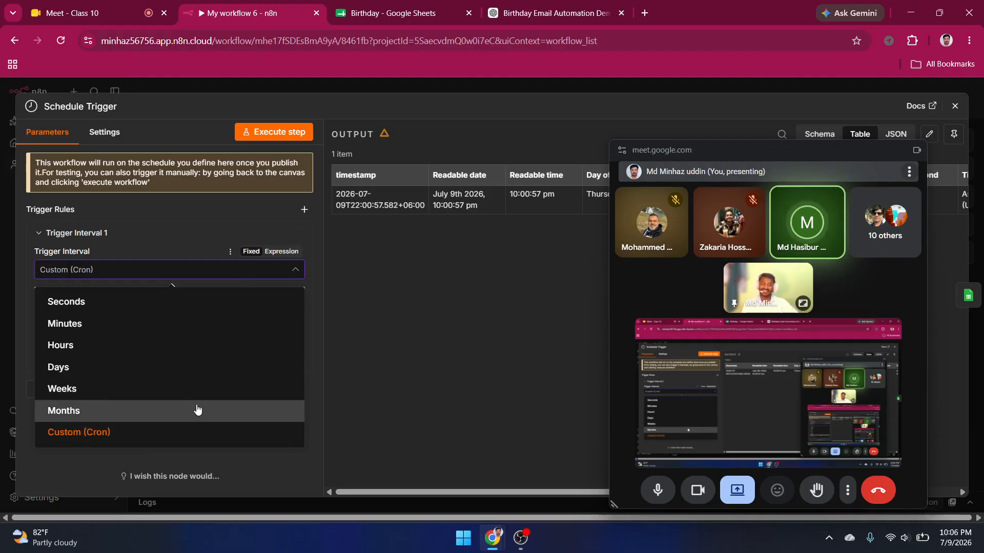
click(148, 429)
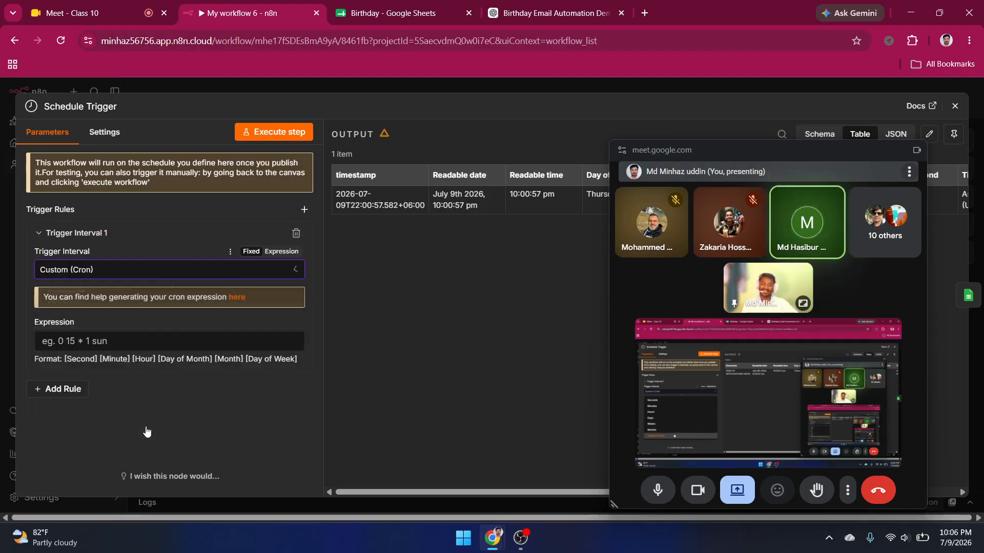
click(183, 269)
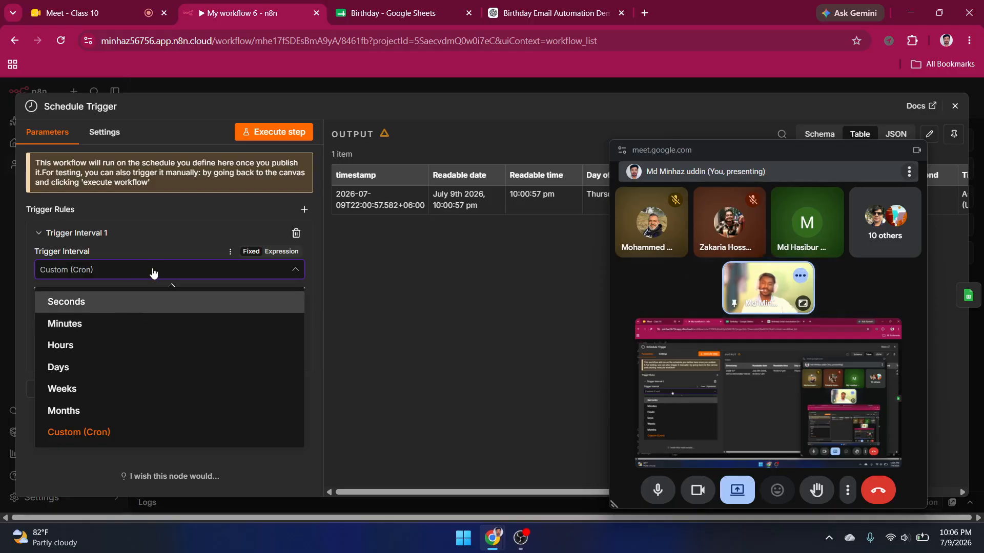
click(223, 224)
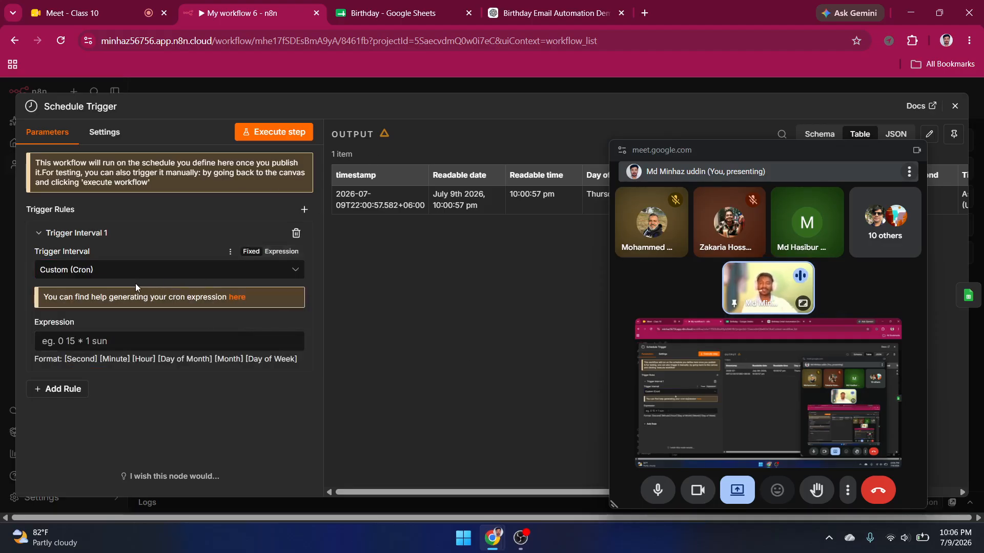
click(185, 272)
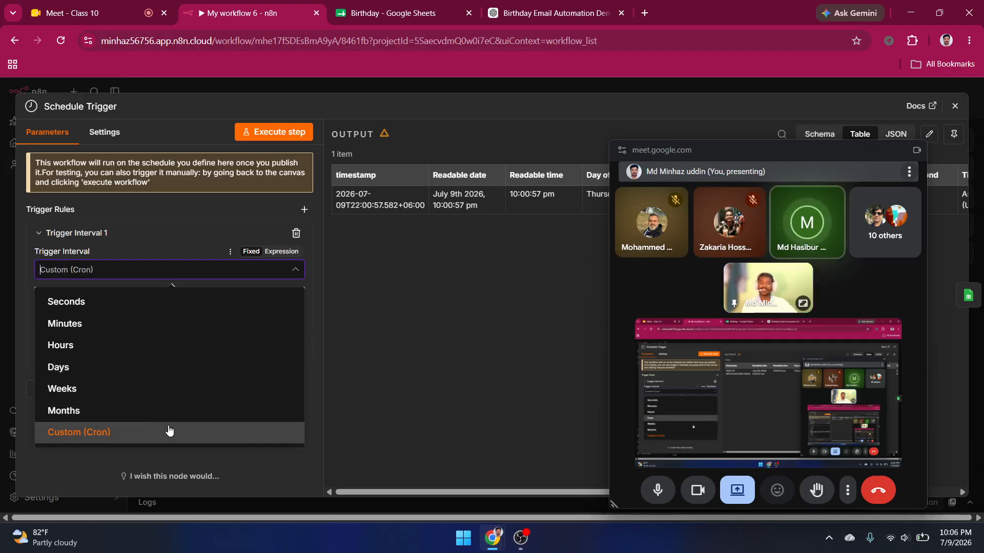
click(219, 233)
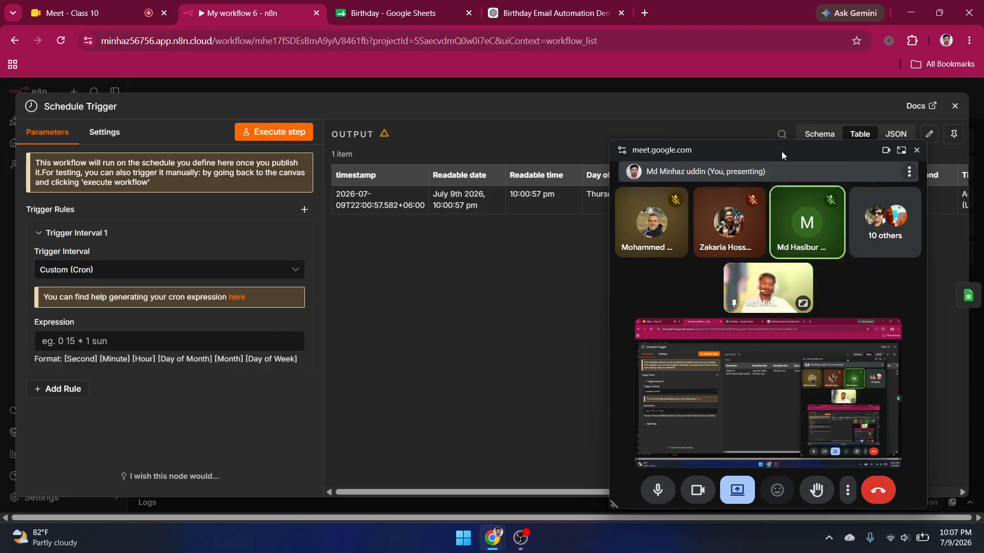
Step: Switch from the floating call window to the full Google Meet call and check the system quick settings
drag(781, 151, 727, 106)
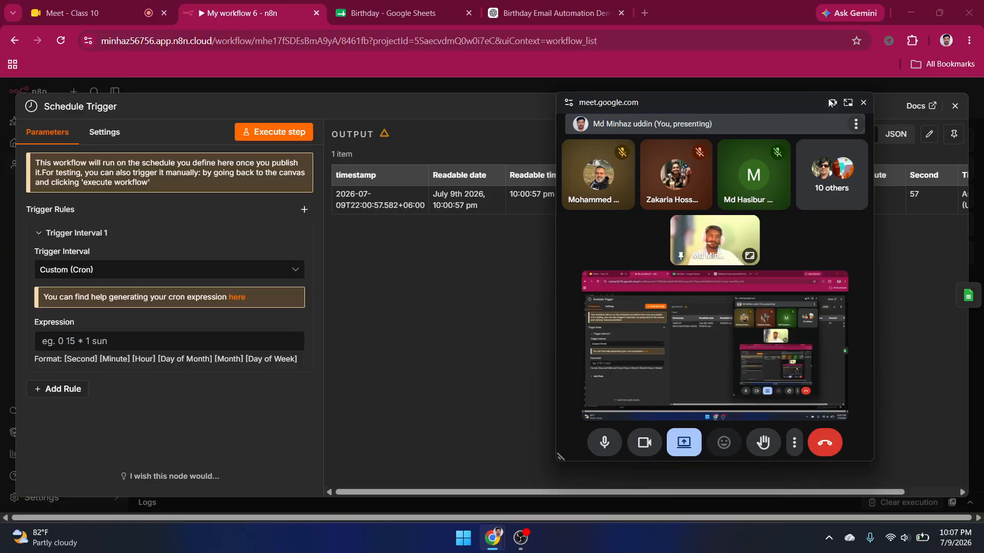
click(848, 103)
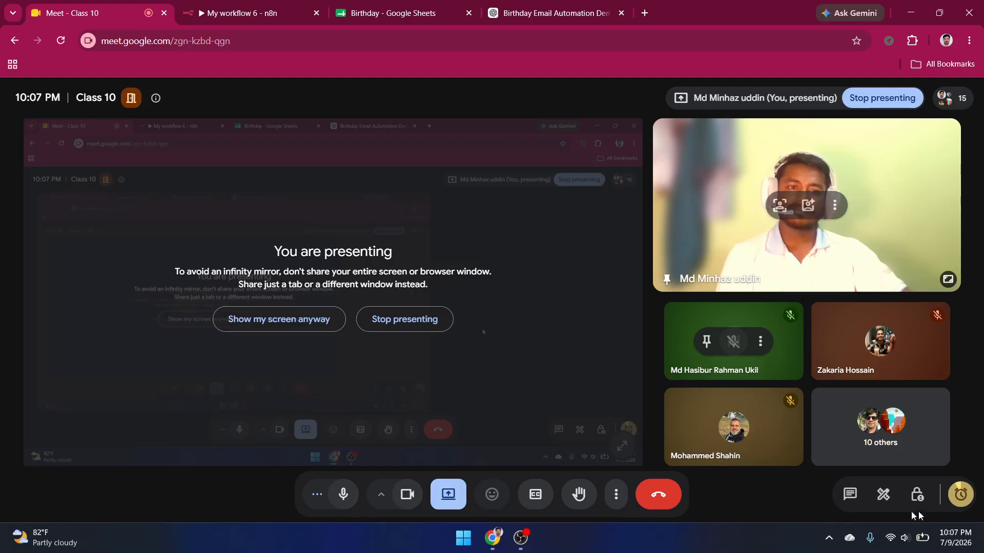
click(912, 538)
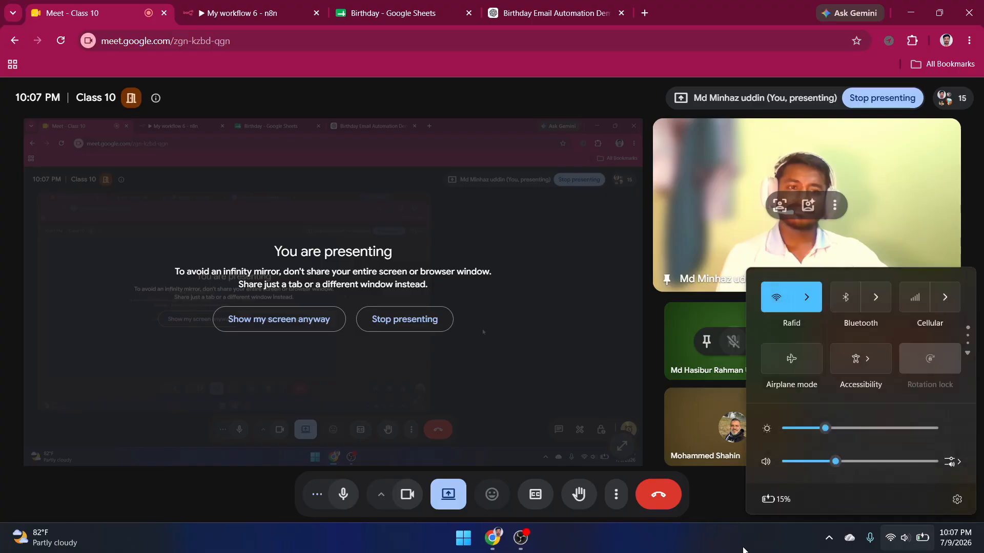
click(931, 5)
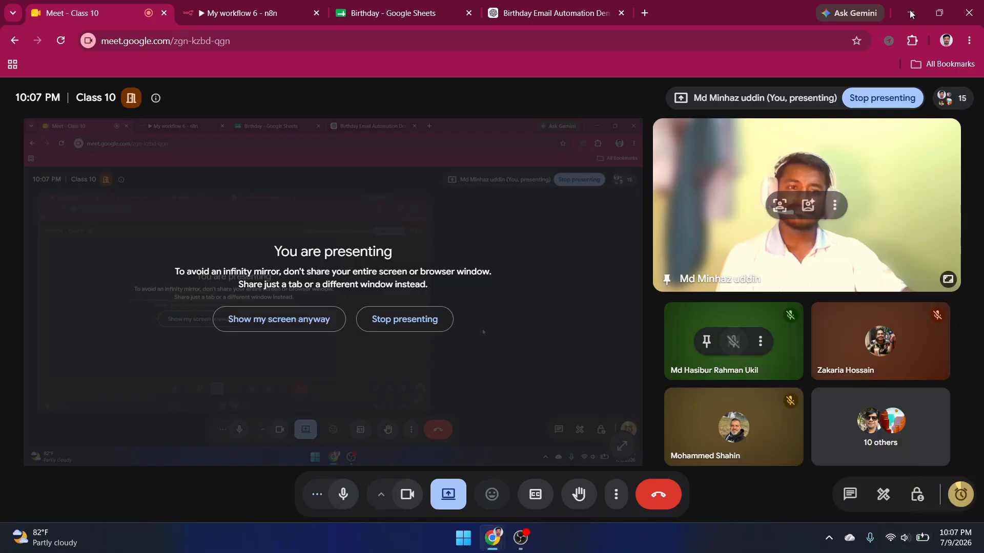
Step: Minimize and restore the browser window, and close the meeting's People list
click(910, 13)
click(493, 538)
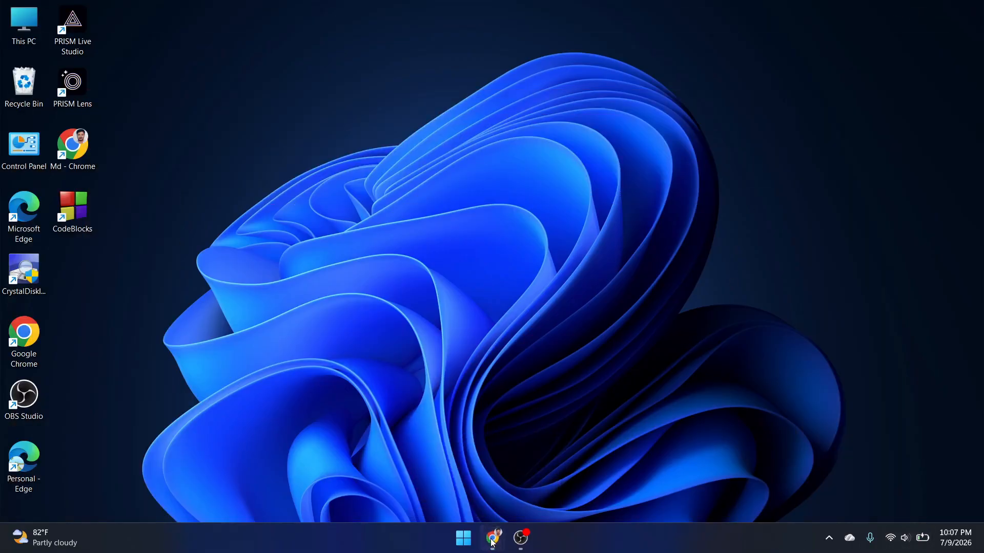
click(423, 466)
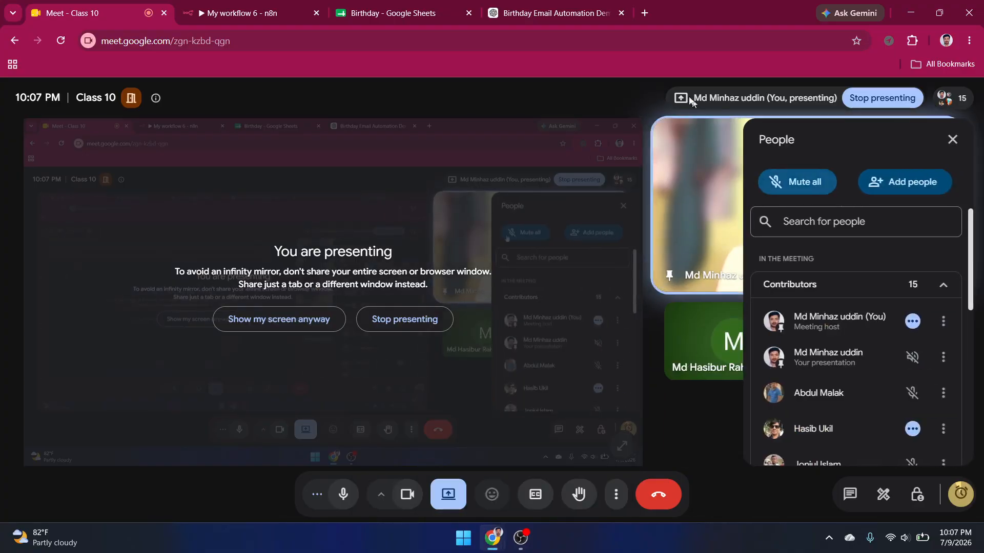
click(952, 139)
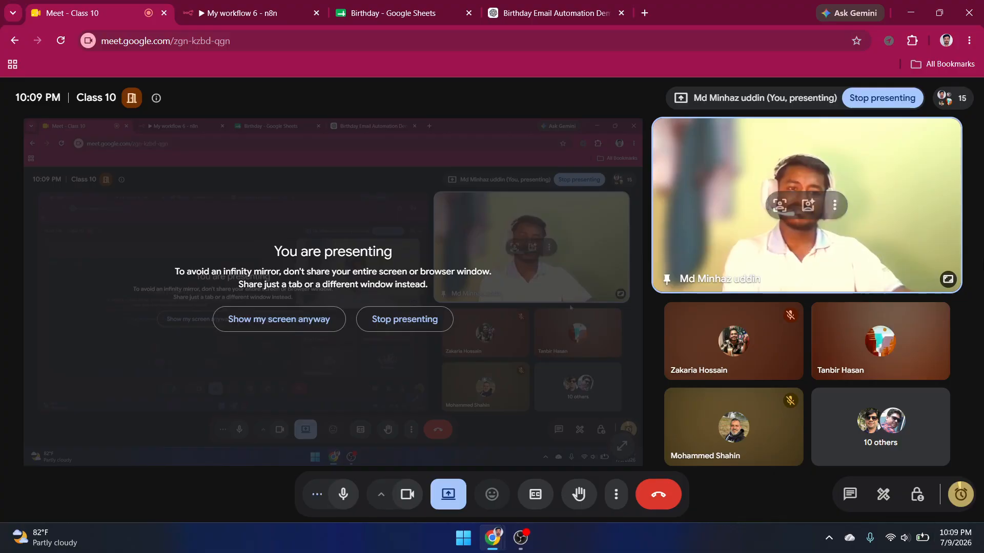
Step: Check the call's remaining time and the meeting's People overview, closing both pop-ups
click(965, 497)
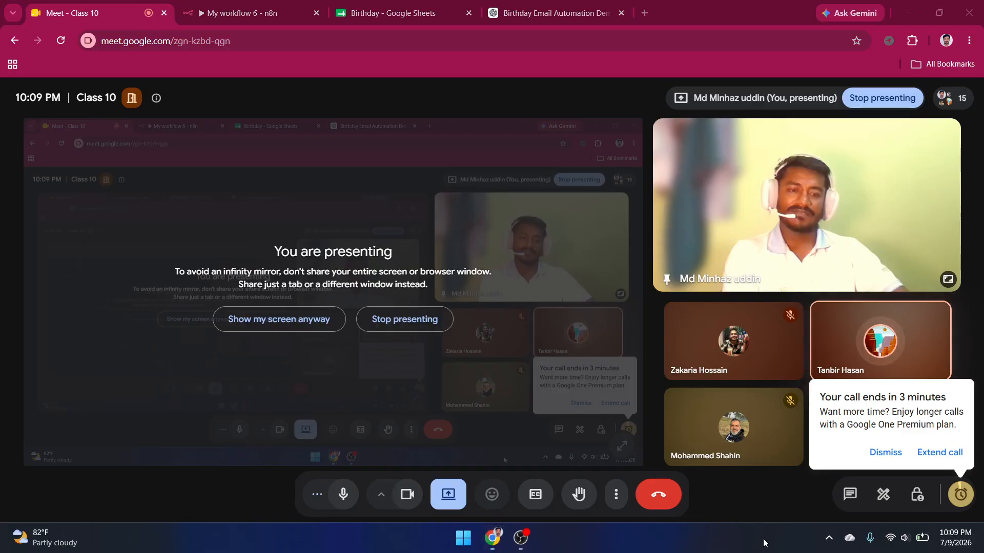
click(960, 497)
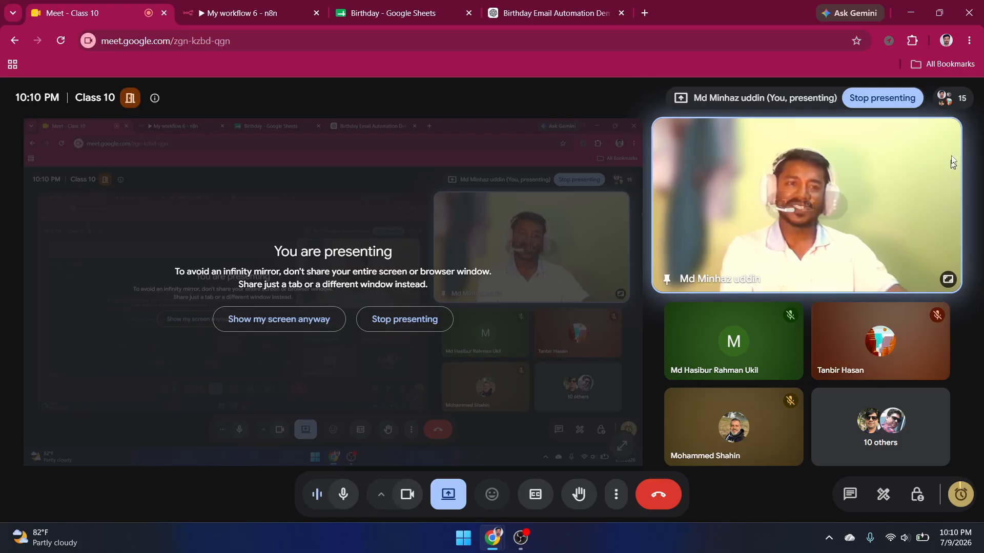
click(952, 97)
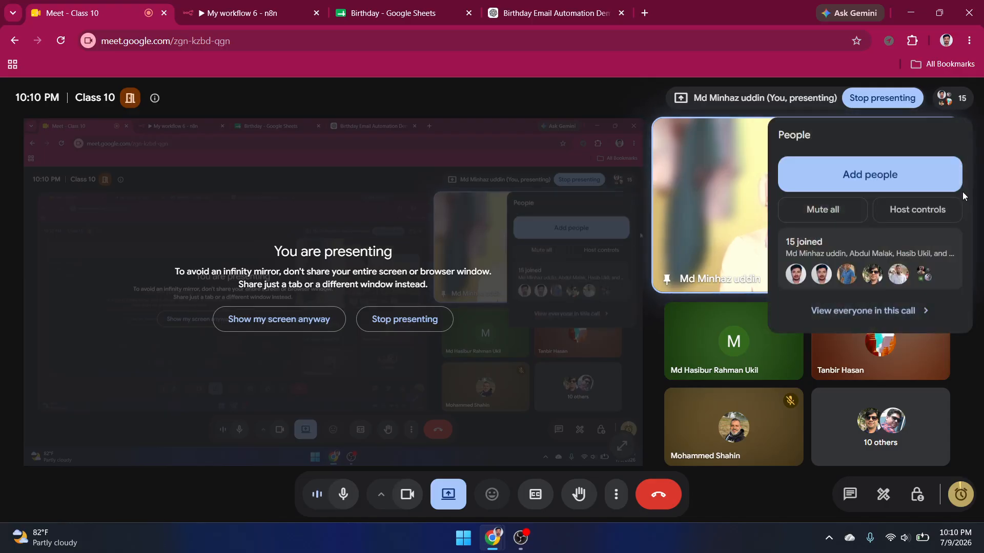
click(597, 88)
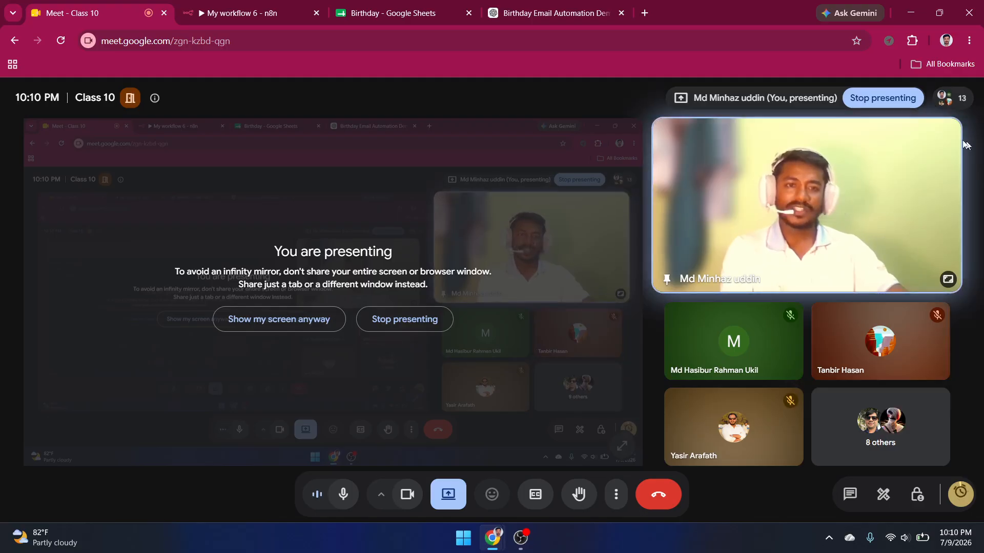
mouse_move(962, 106)
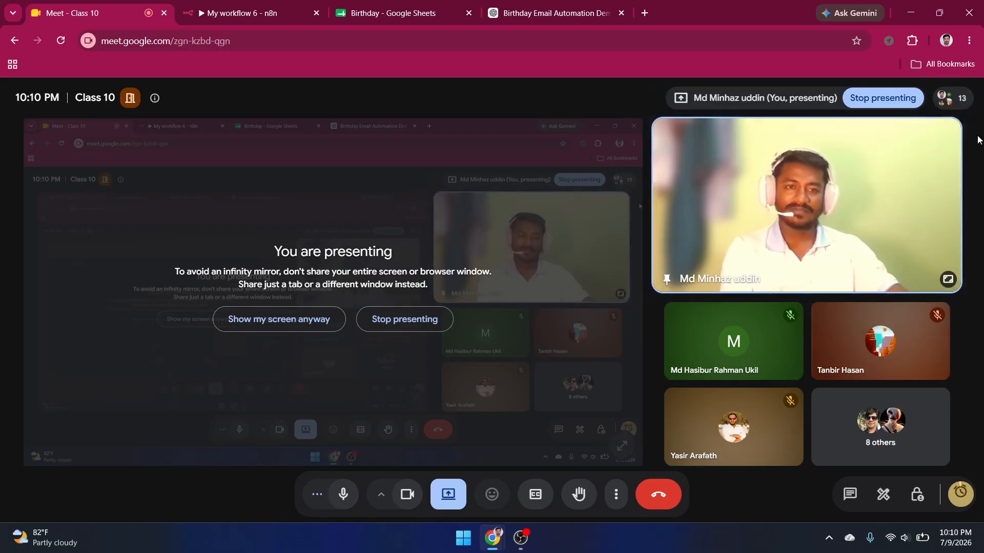
Step: Stop presenting the screen in the Class 10 meeting and dismiss the call time-limit notices
click(391, 322)
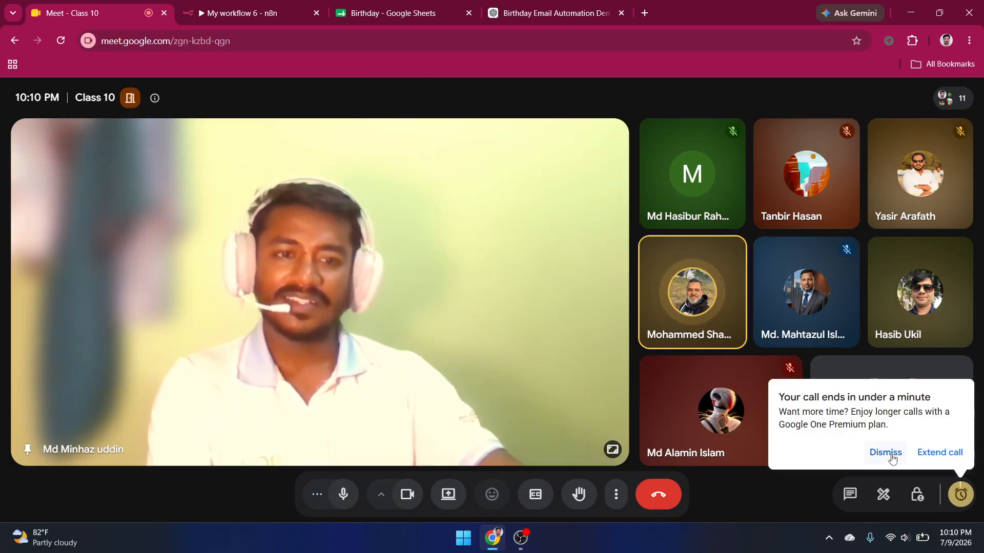
click(887, 453)
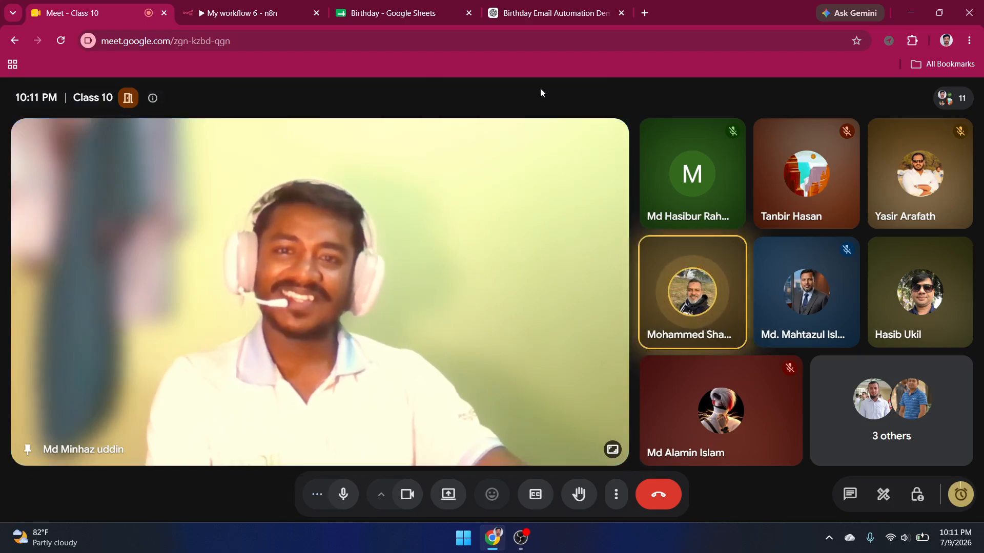
click(963, 507)
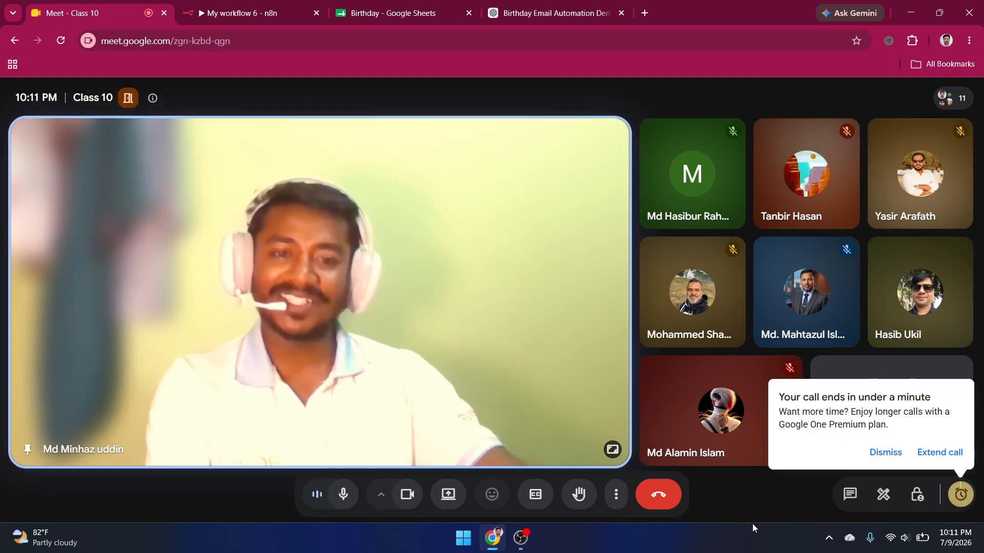
click(888, 460)
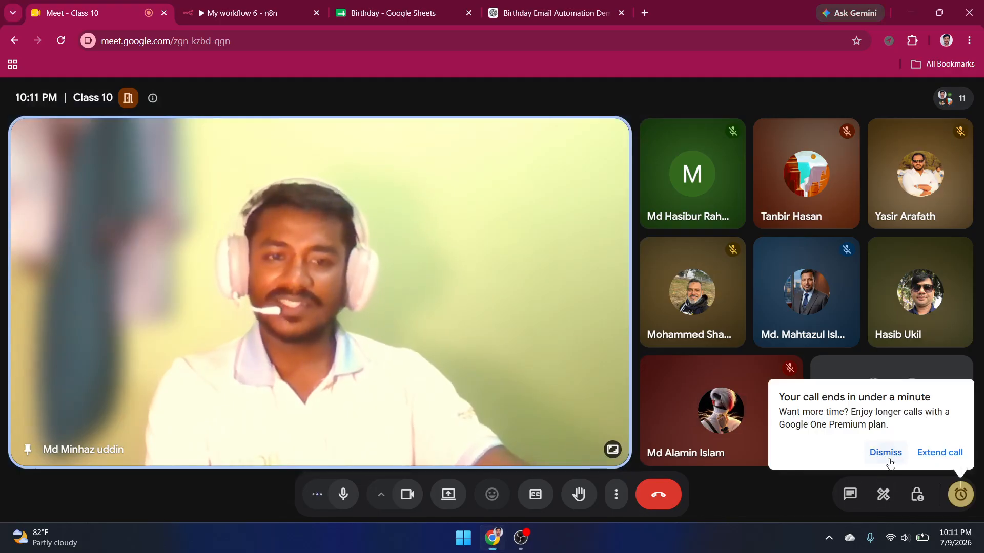